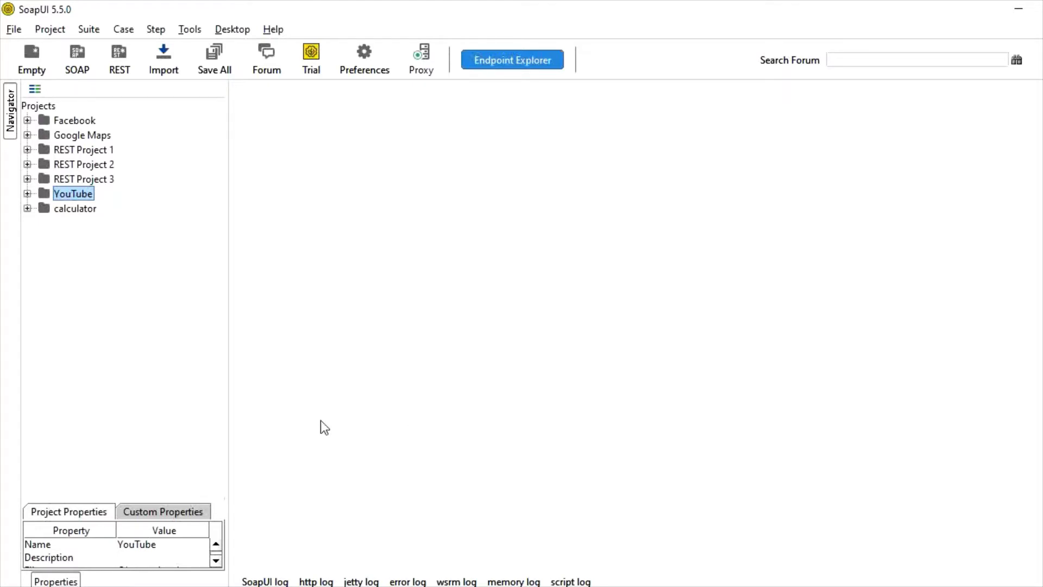
{"action": "key", "text": "alt+Tab"}
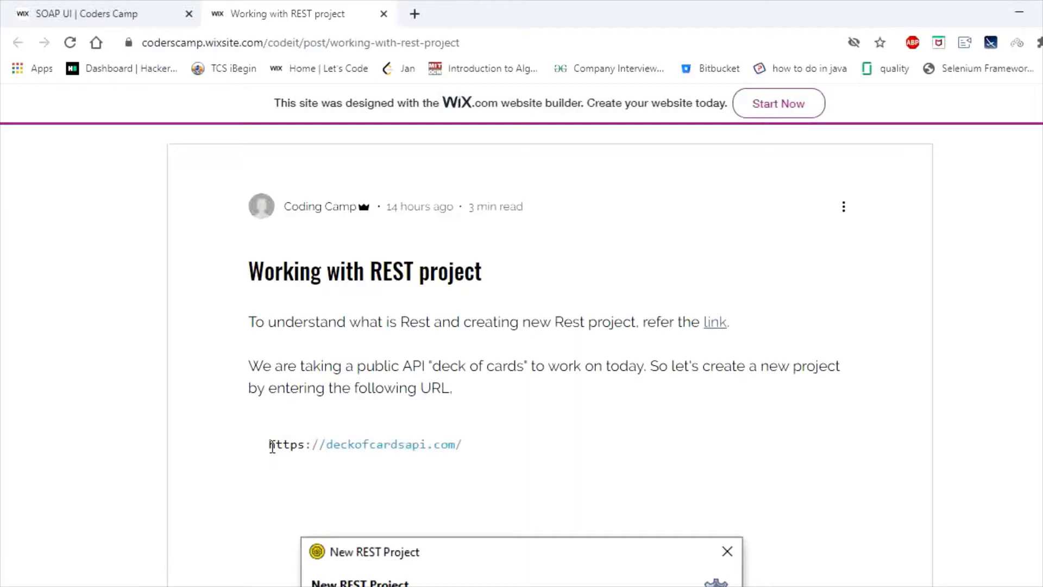
{"action": "left_click_drag", "start_coordinate": [271, 446], "coordinate": [465, 452]}
{"action": "key", "text": "ctrl+c"}
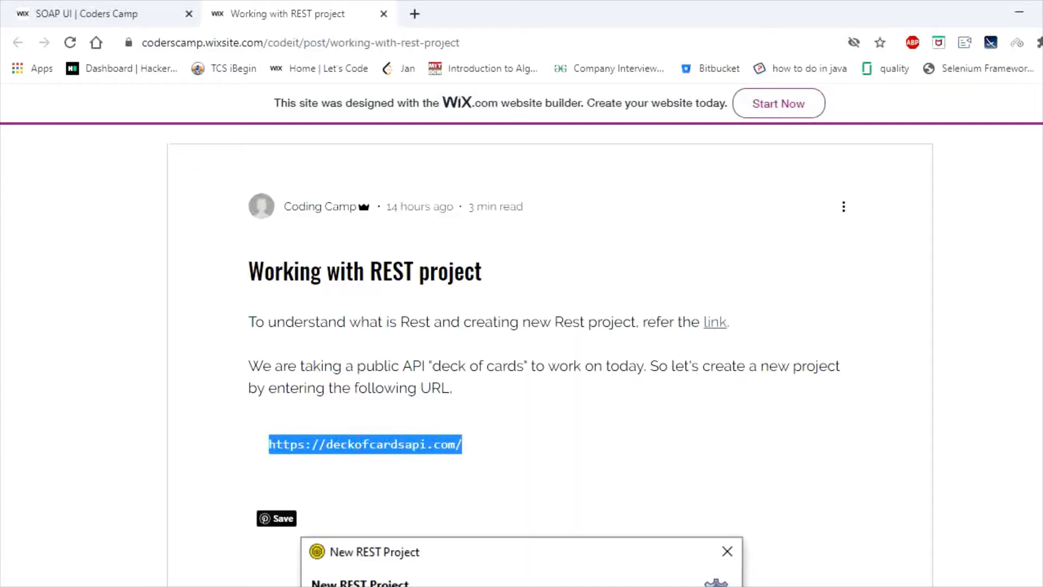
{"action": "key", "text": "alt+Tab"}
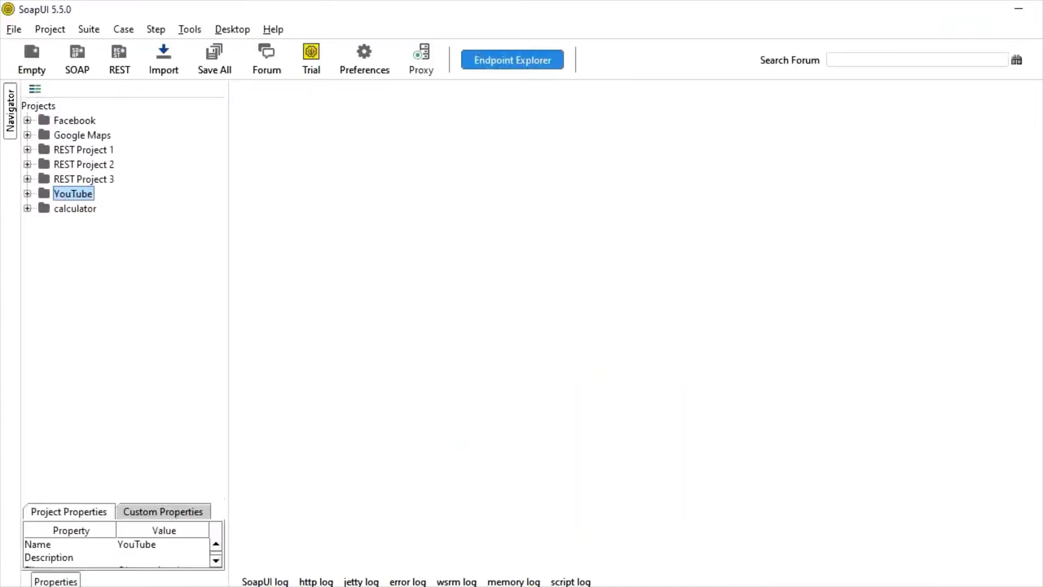
{"action": "left_click", "coordinate": [10, 31]}
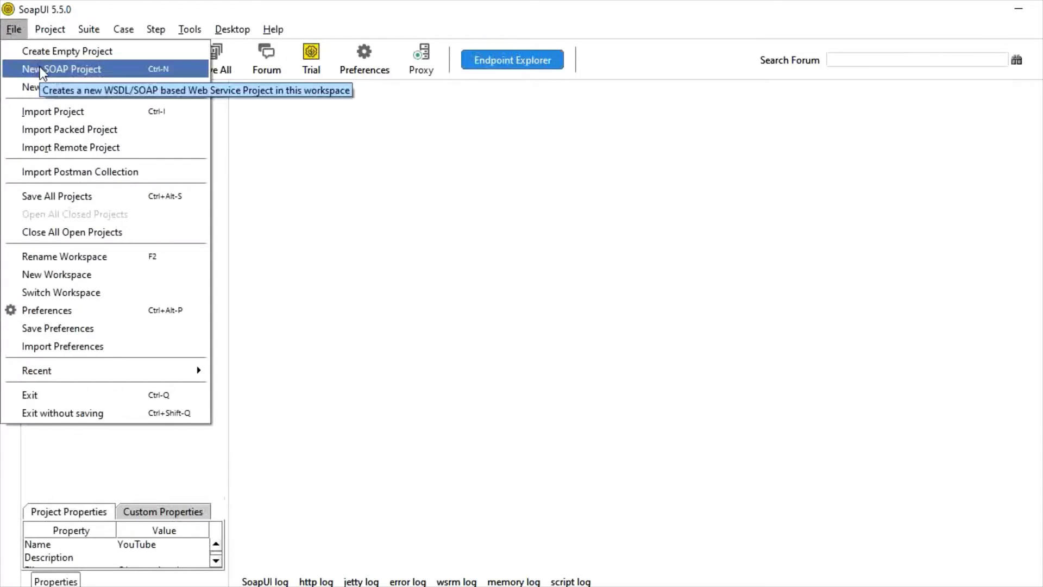
{"action": "left_click", "coordinate": [60, 5]}
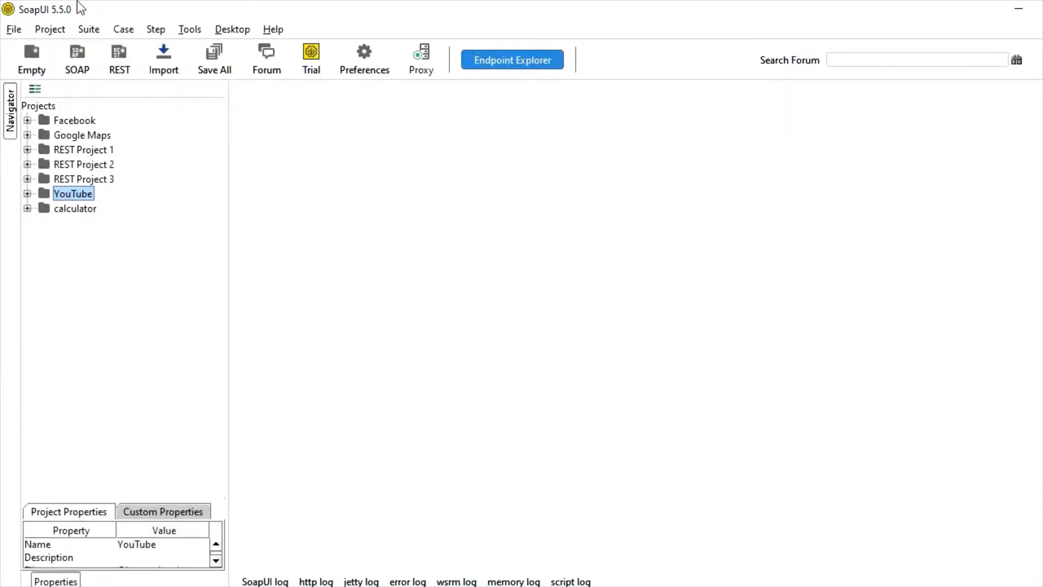
{"action": "left_click", "coordinate": [118, 59]}
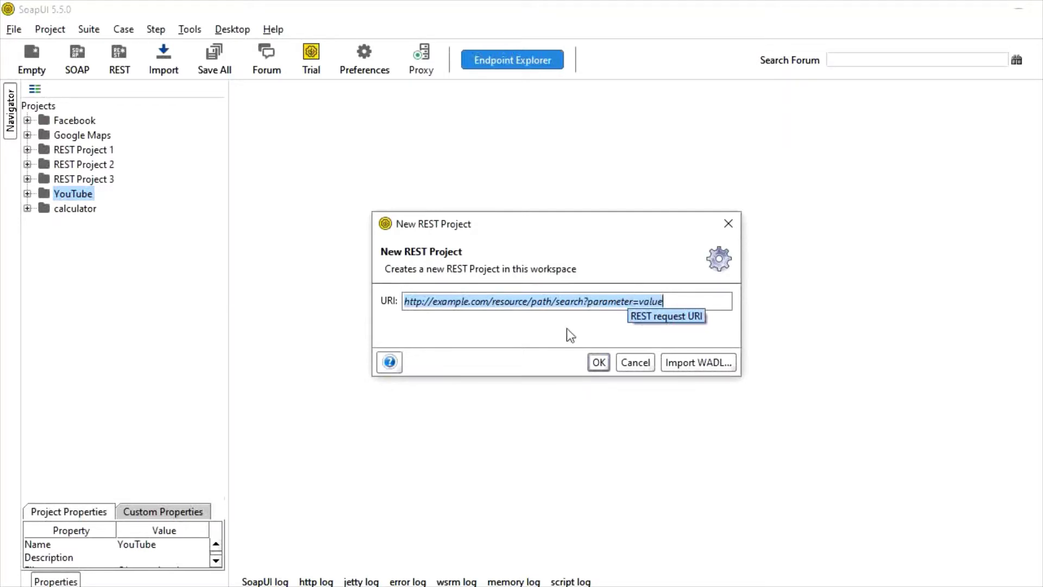
{"action": "key", "text": "BackSpace"}
{"action": "key", "text": "ctrl+v"}
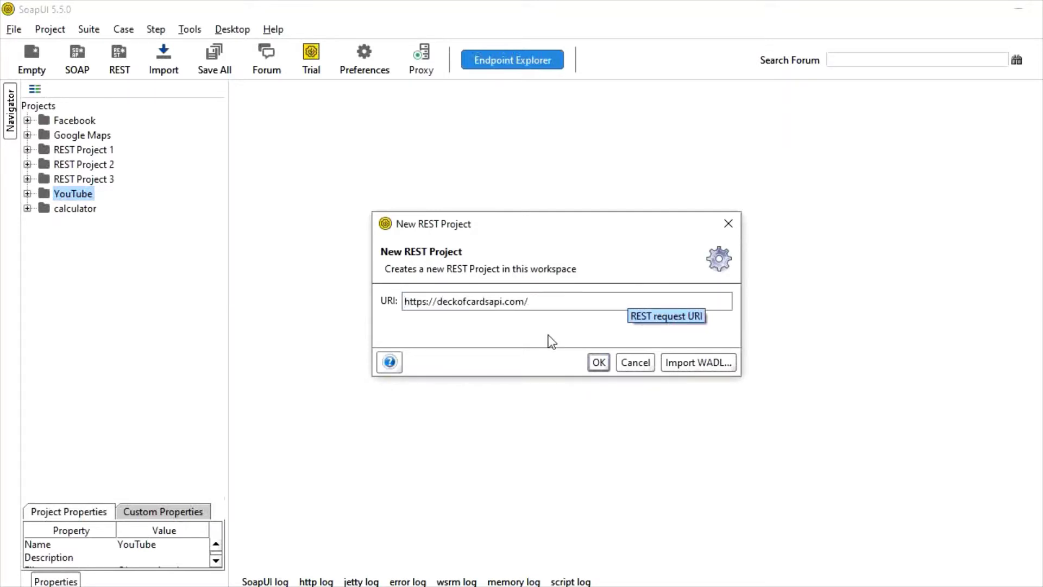
{"action": "left_click", "coordinate": [600, 363]}
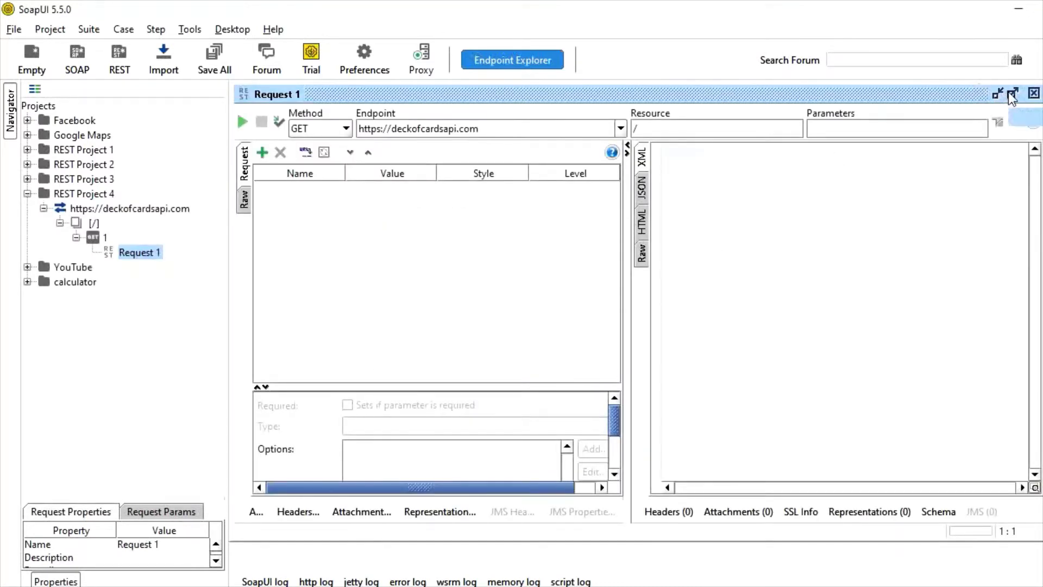
- Examine the new project's service and Request 1, including the request's available HTTP methods and its endpoint
{"action": "left_click", "coordinate": [111, 213]}
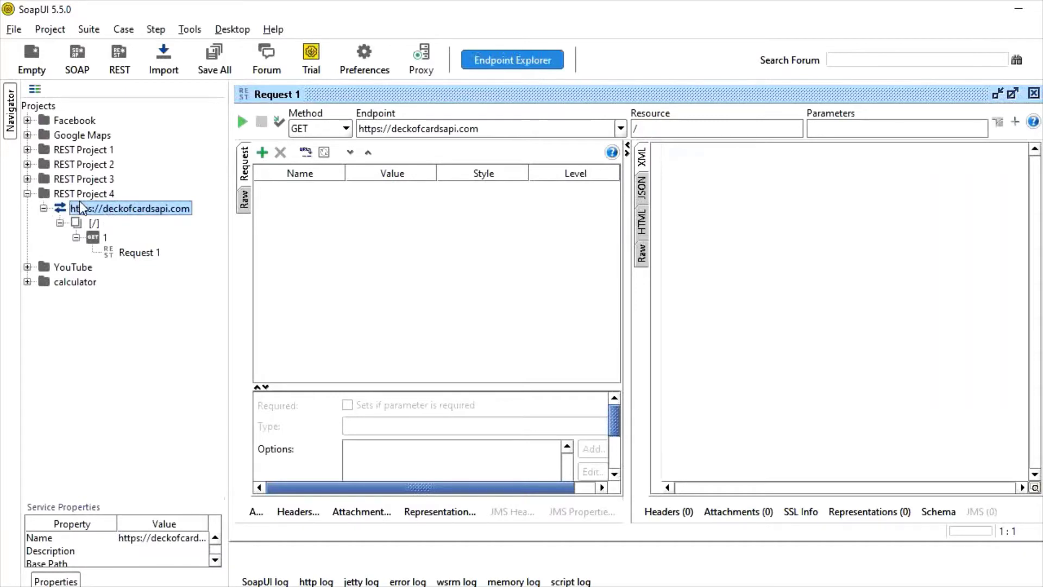
{"action": "left_click", "coordinate": [129, 256]}
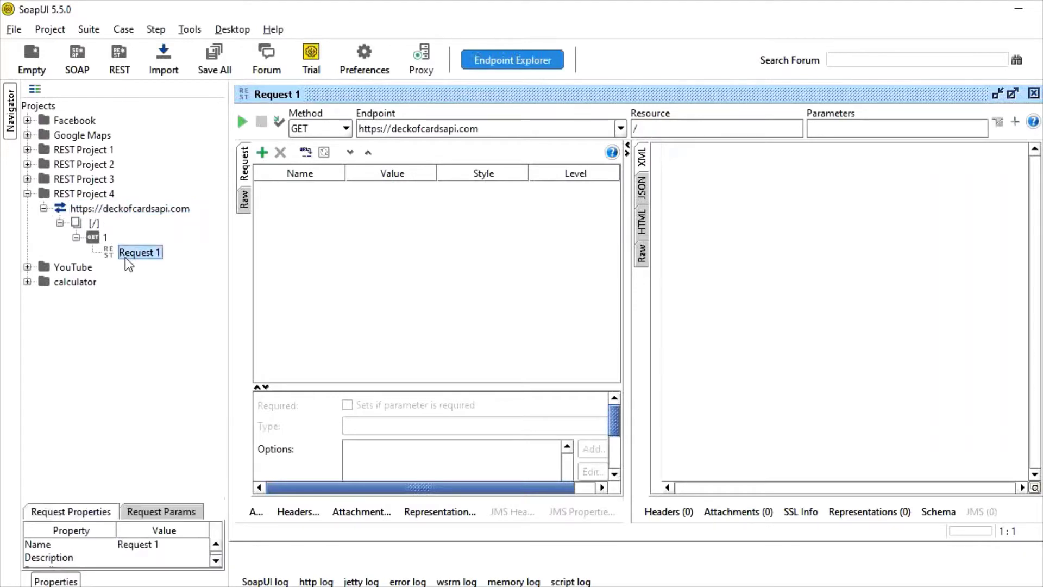
{"action": "left_click", "coordinate": [408, 239]}
{"action": "left_click", "coordinate": [317, 130]}
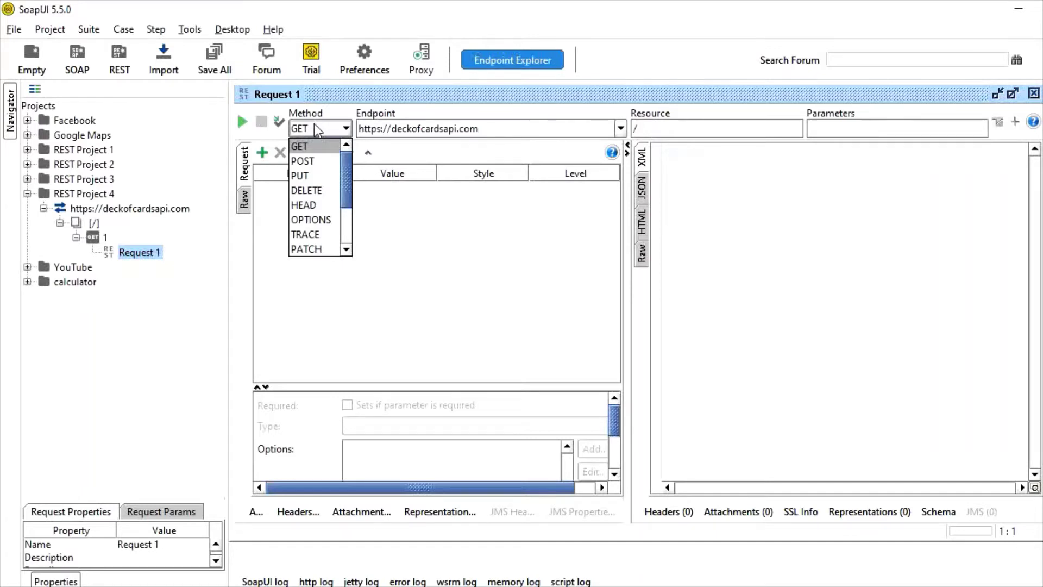
{"action": "left_click", "coordinate": [492, 129]}
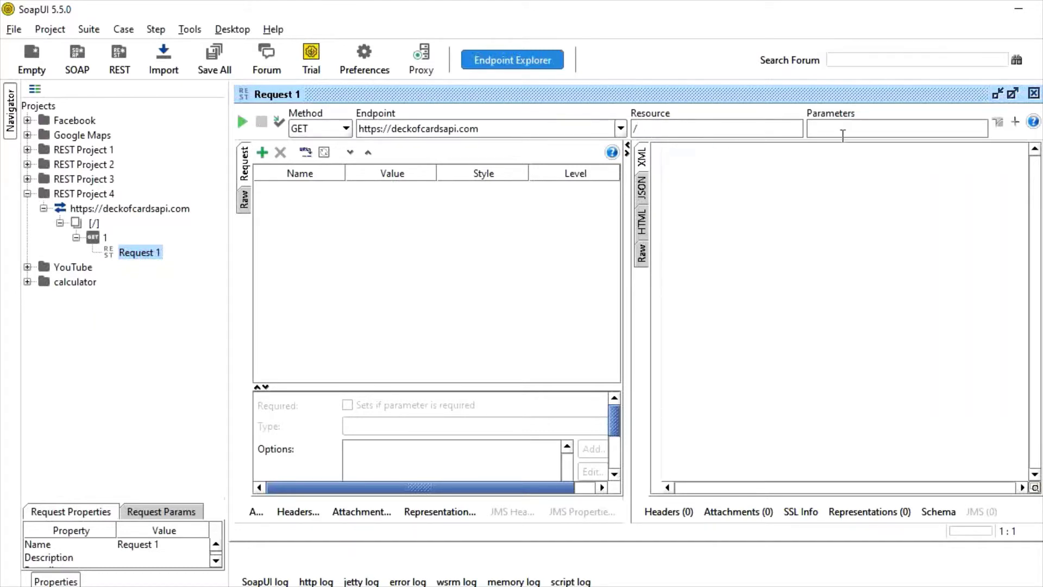
- Open Request 1's parameters table for viewing and close it without adding any entries
{"action": "left_click", "coordinate": [842, 133]}
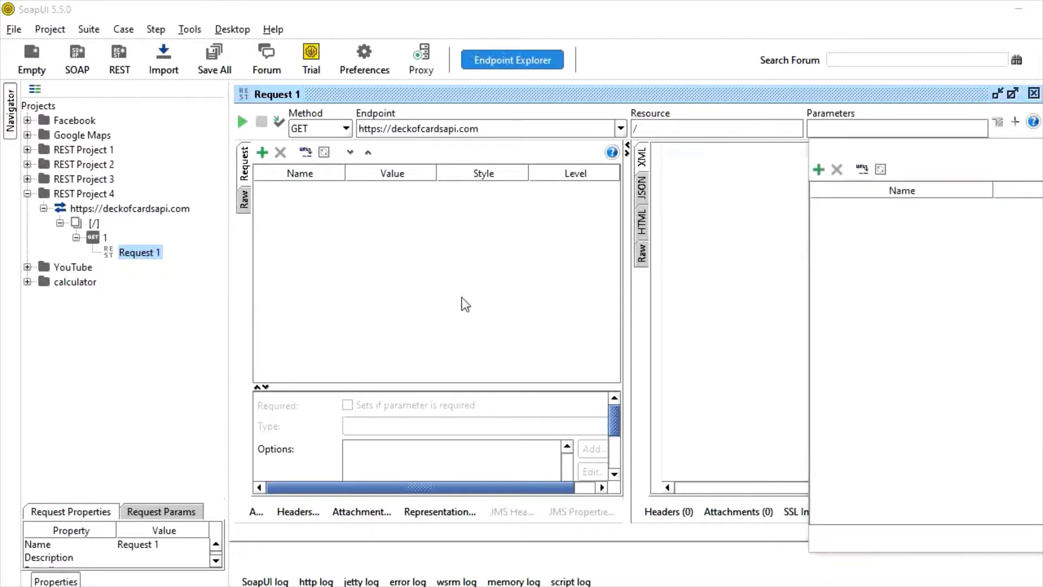
{"action": "left_click", "coordinate": [863, 169]}
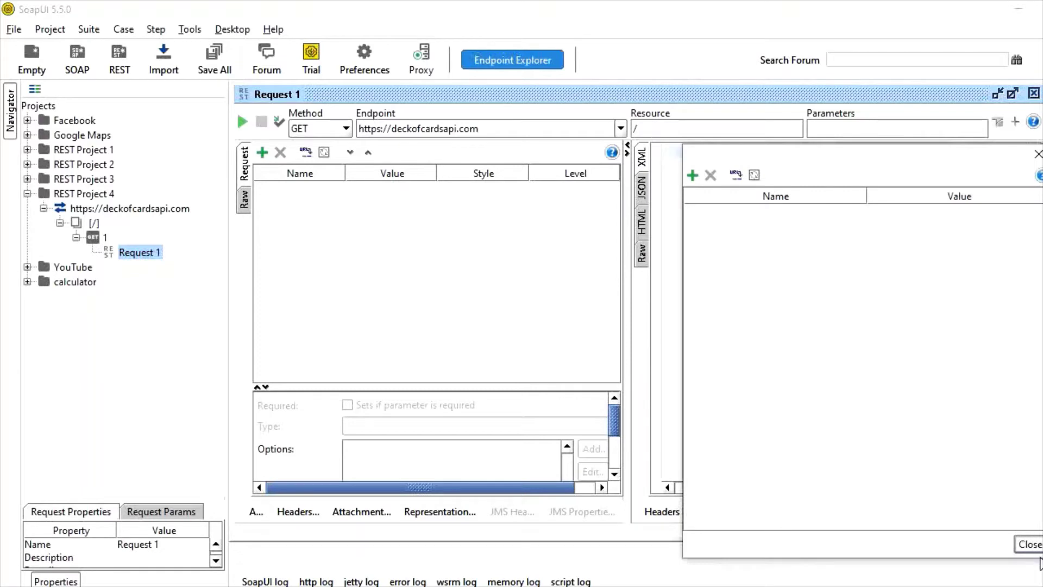
{"action": "left_click", "coordinate": [1029, 544]}
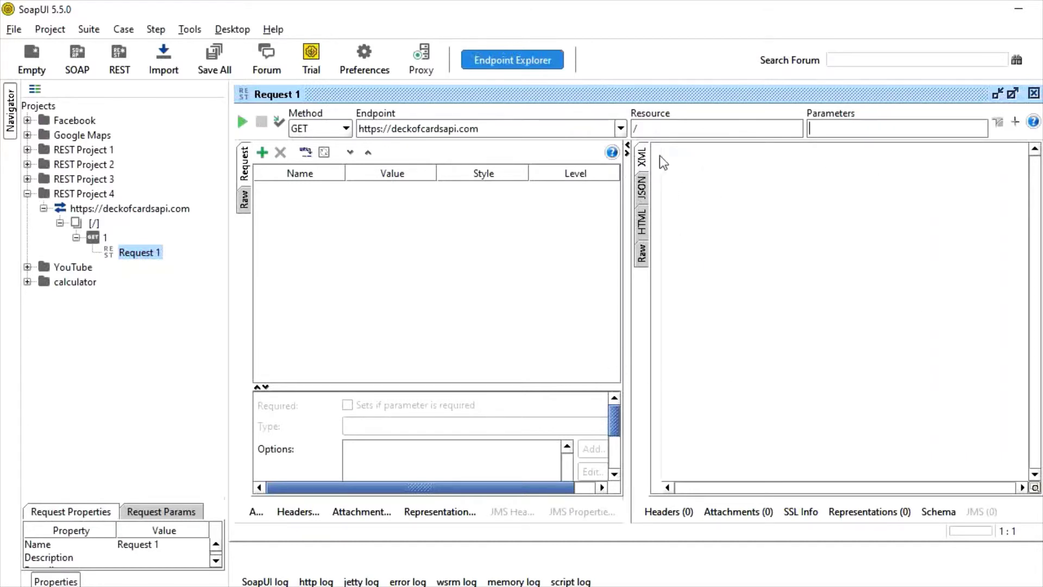
- View Request 1's response area in the JSON, HTML and Raw formats, and return to XML
{"action": "left_click", "coordinate": [642, 182]}
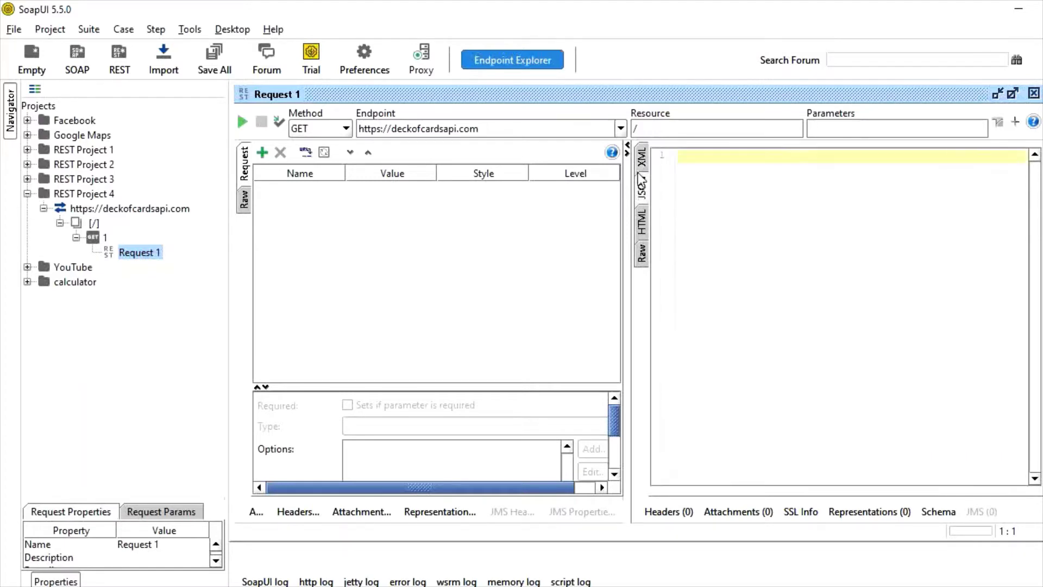
{"action": "left_click", "coordinate": [641, 220]}
{"action": "left_click", "coordinate": [643, 253]}
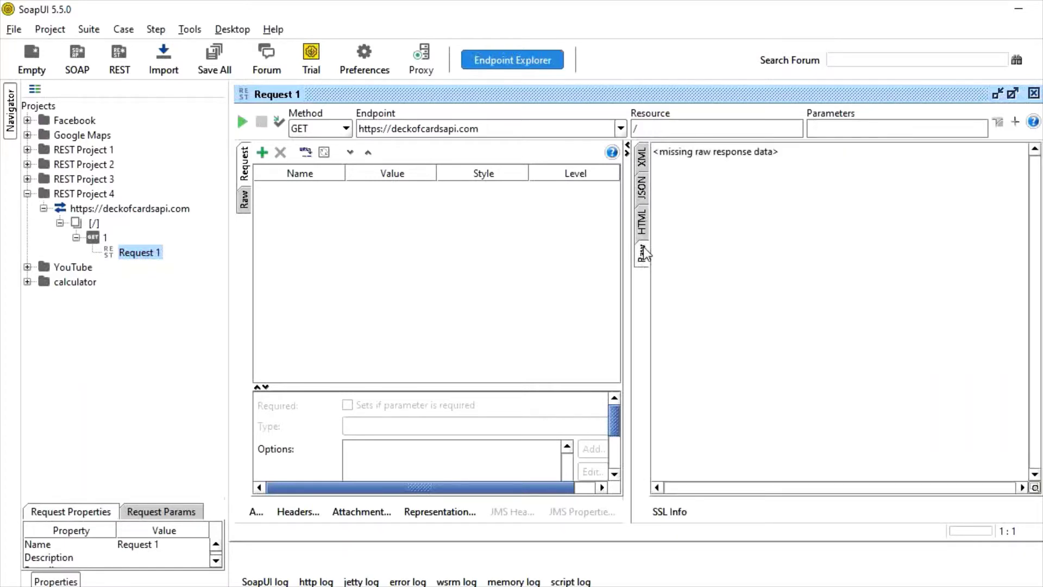
{"action": "left_click", "coordinate": [643, 162]}
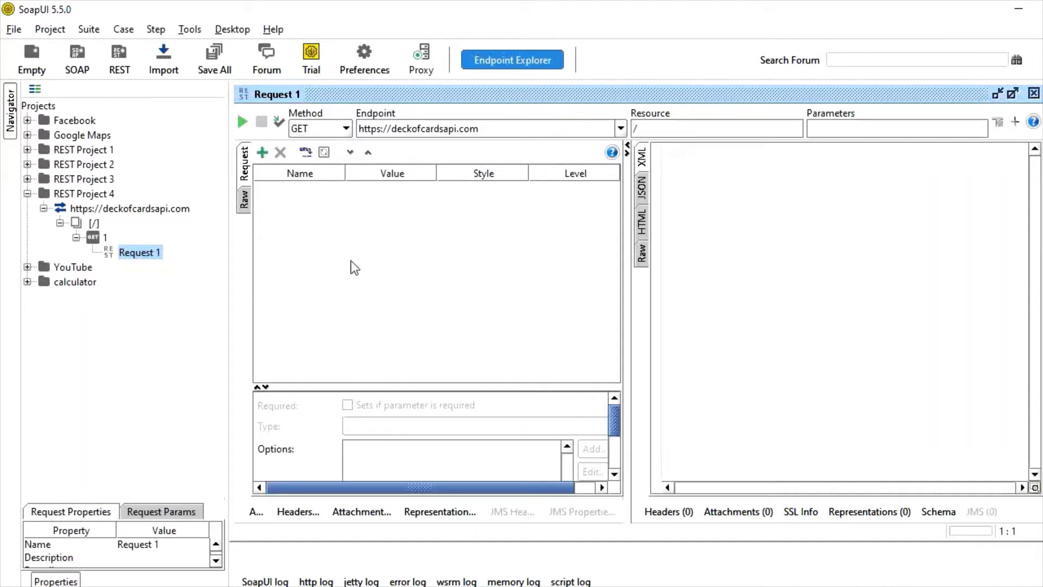
- Try adding a blank parameter row to Request 1 and look at its Style setting
{"action": "left_click", "coordinate": [262, 152]}
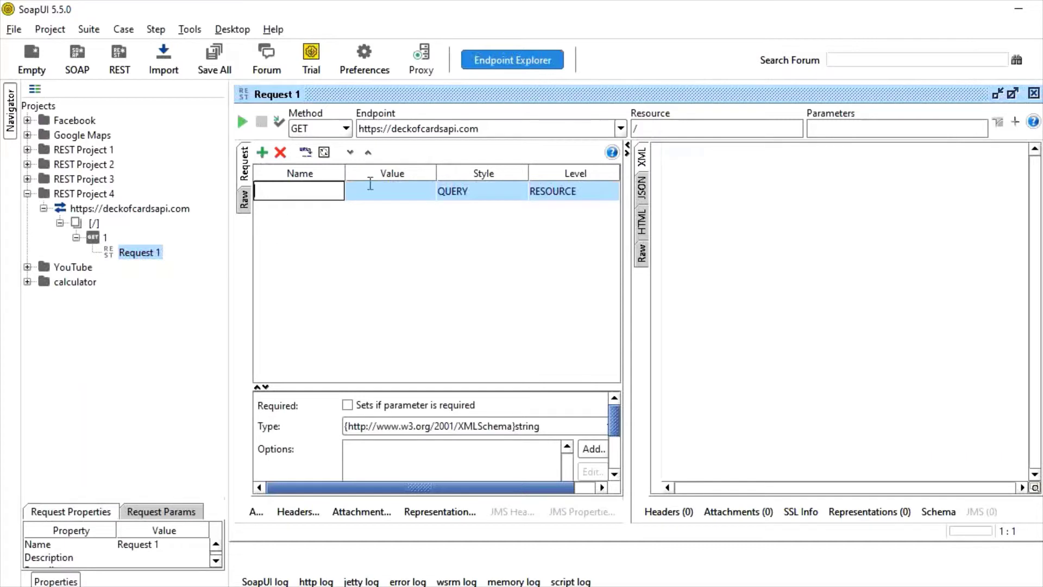
{"action": "left_click", "coordinate": [512, 189]}
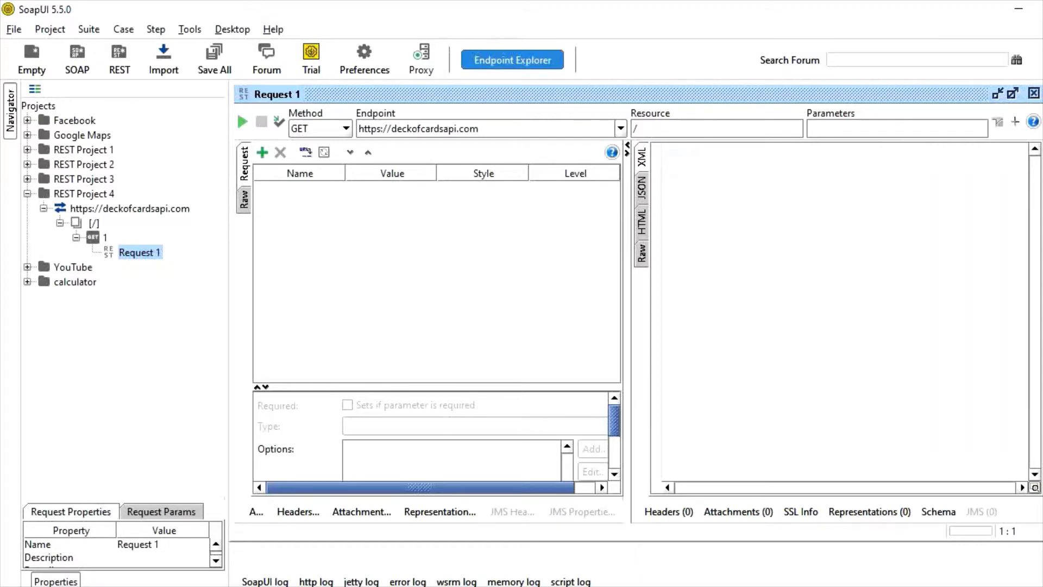
- Switch to the browser and read the tutorial's sections on REST parameter styles and Scenario 1: A Brand New Deck
{"action": "left_click", "coordinate": [468, 586]}
{"action": "left_click", "coordinate": [526, 450]}
{"action": "scroll", "coordinate": [526, 449], "scroll_direction": "down", "scroll_amount": 7}
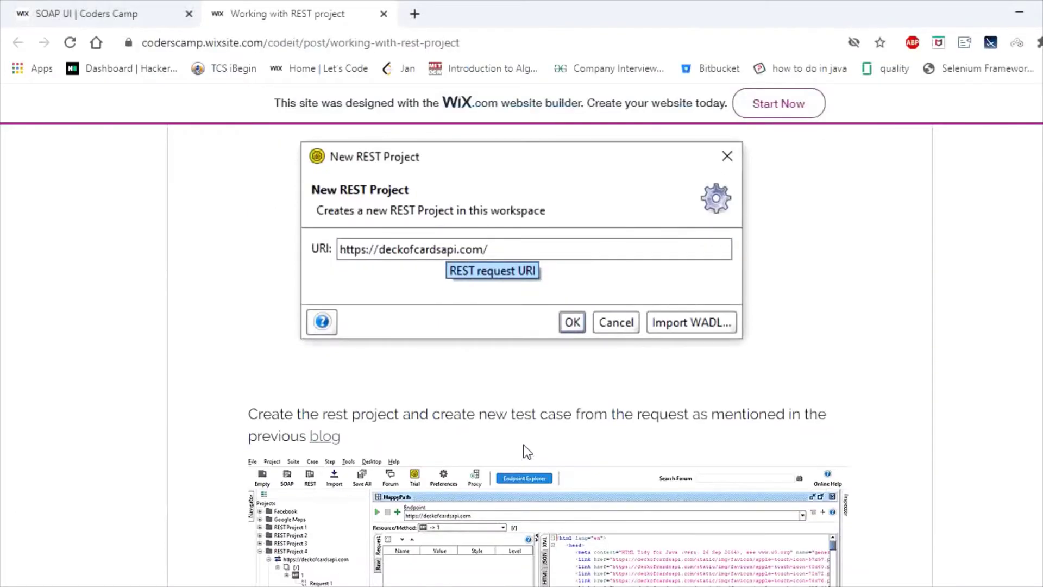
{"action": "scroll", "coordinate": [526, 451], "scroll_direction": "down", "scroll_amount": 3}
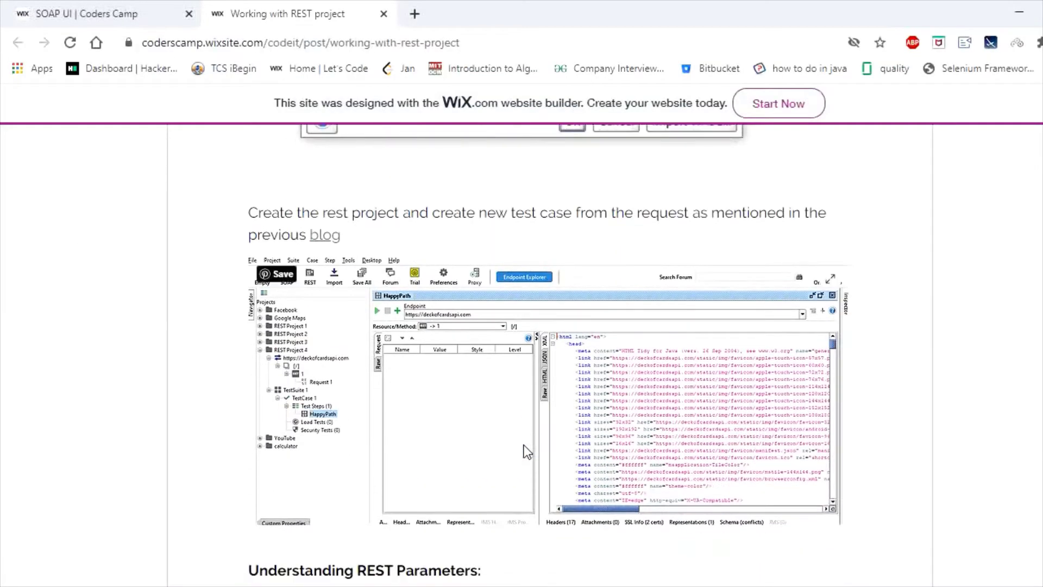
{"action": "scroll", "coordinate": [544, 282], "scroll_direction": "down", "scroll_amount": 10}
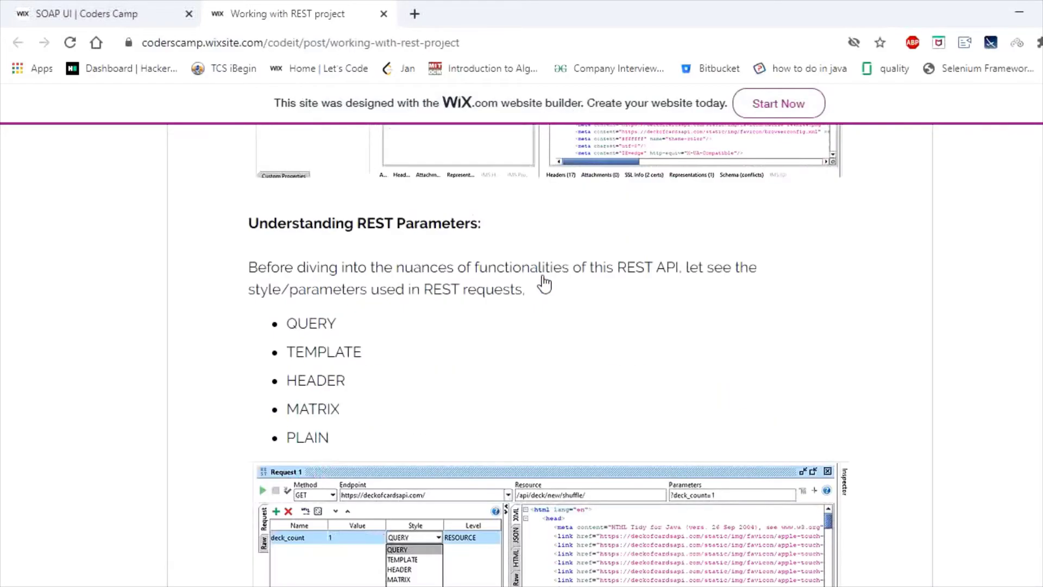
{"action": "scroll", "coordinate": [544, 276], "scroll_direction": "down", "scroll_amount": 10}
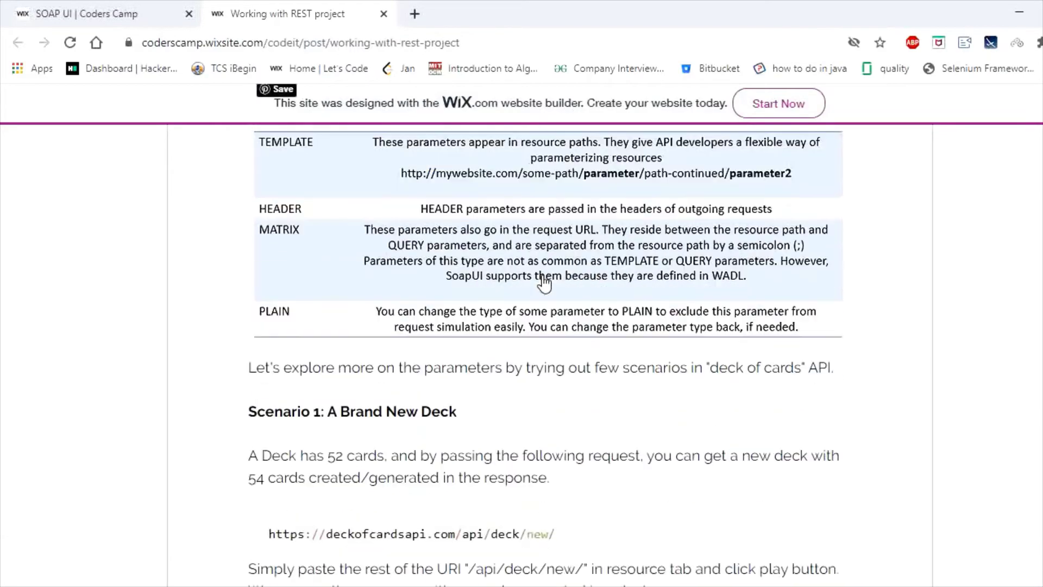
{"action": "scroll", "coordinate": [544, 283], "scroll_direction": "up", "scroll_amount": 2}
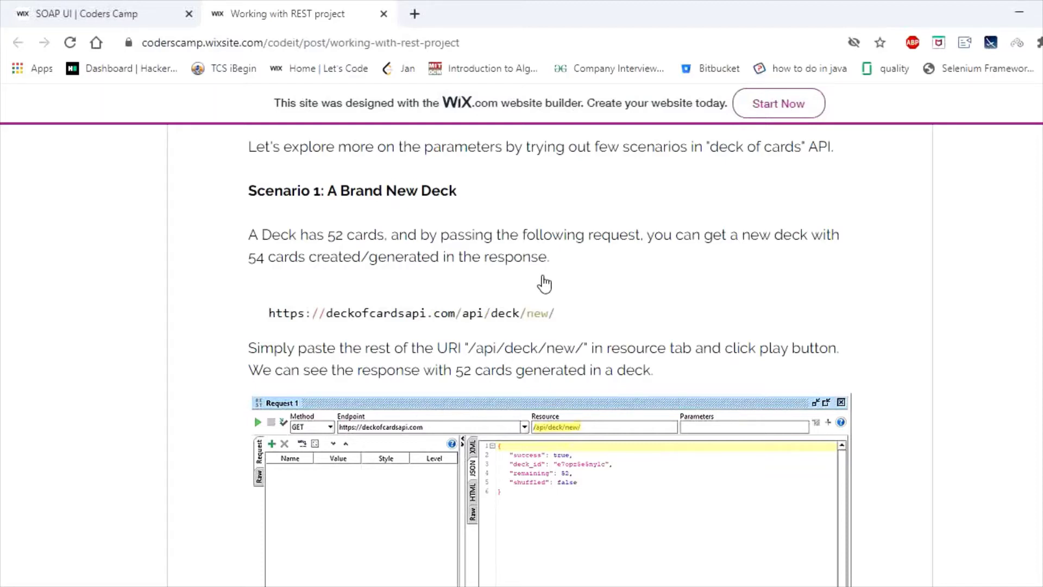
{"action": "left_click_drag", "start_coordinate": [385, 308], "coordinate": [589, 333]}
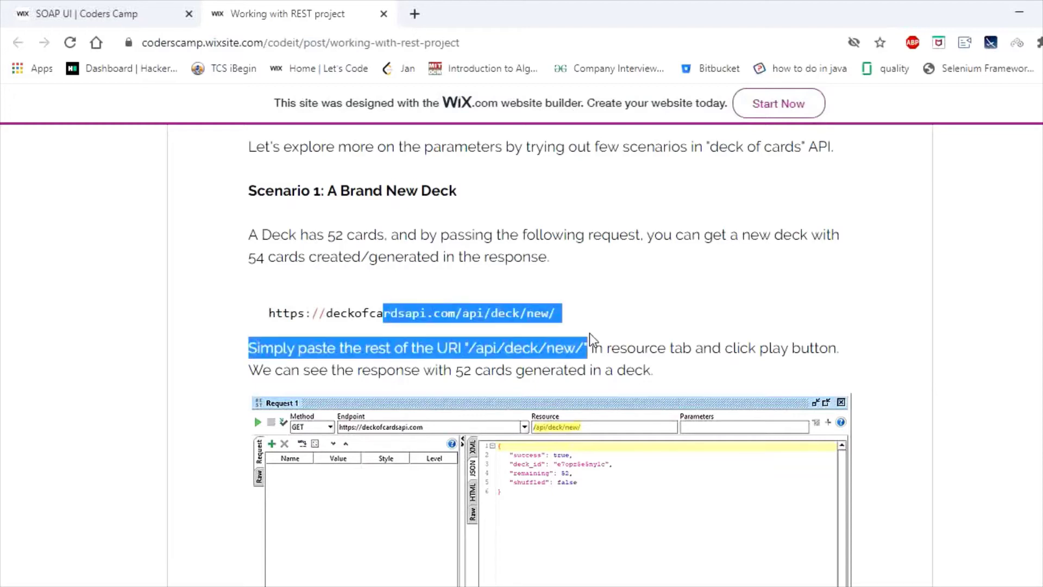
{"action": "left_click", "coordinate": [582, 328]}
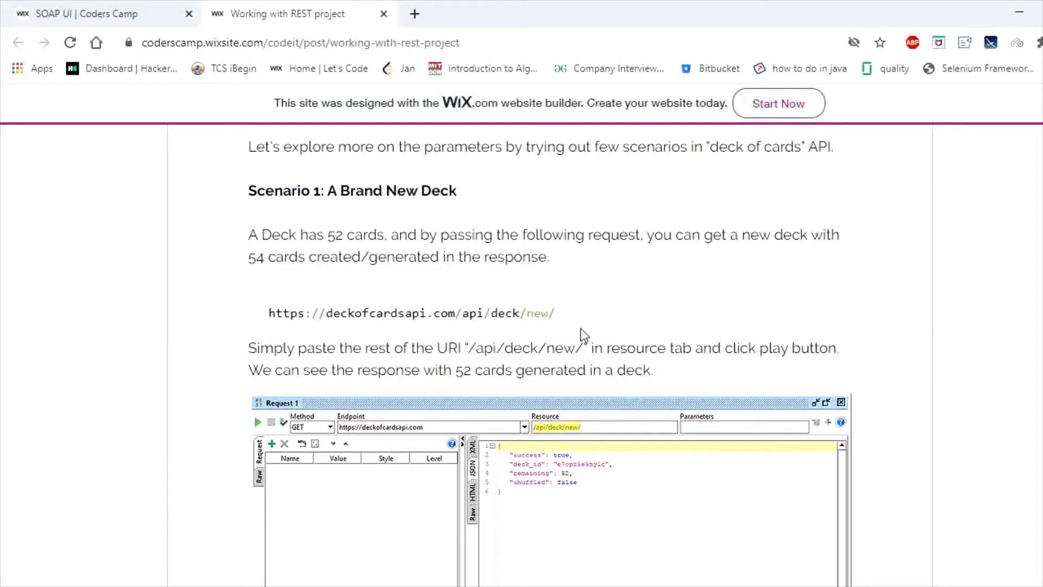
{"action": "mouse_move", "coordinate": [732, 546]}
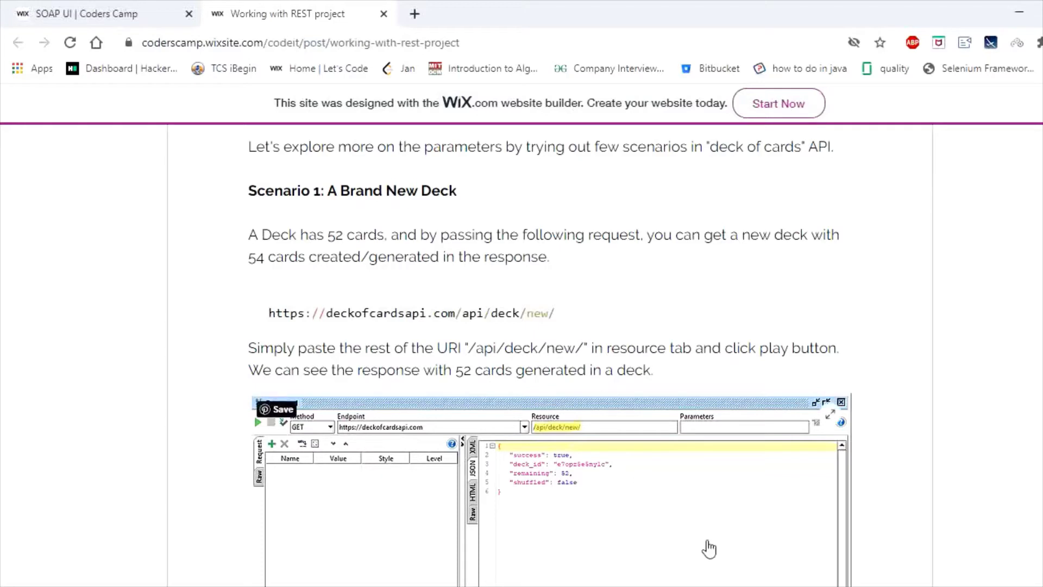
- Switch to Notepad and write two note lines: "1. creating rest project with URL" and "2. Creating a deck"
{"action": "key", "text": "alt+Tab"}
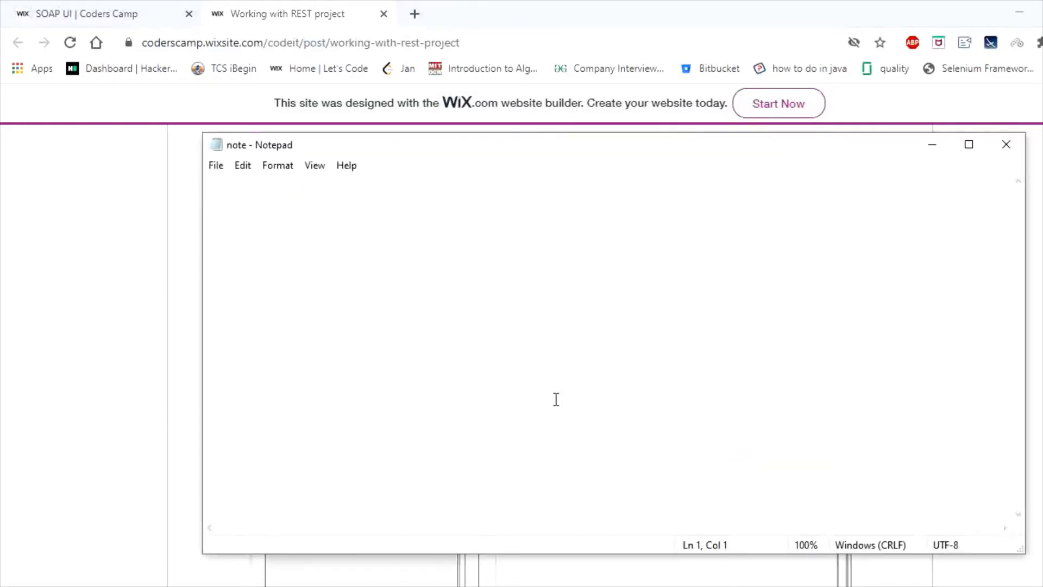
{"action": "type", "text": "1. creating "}
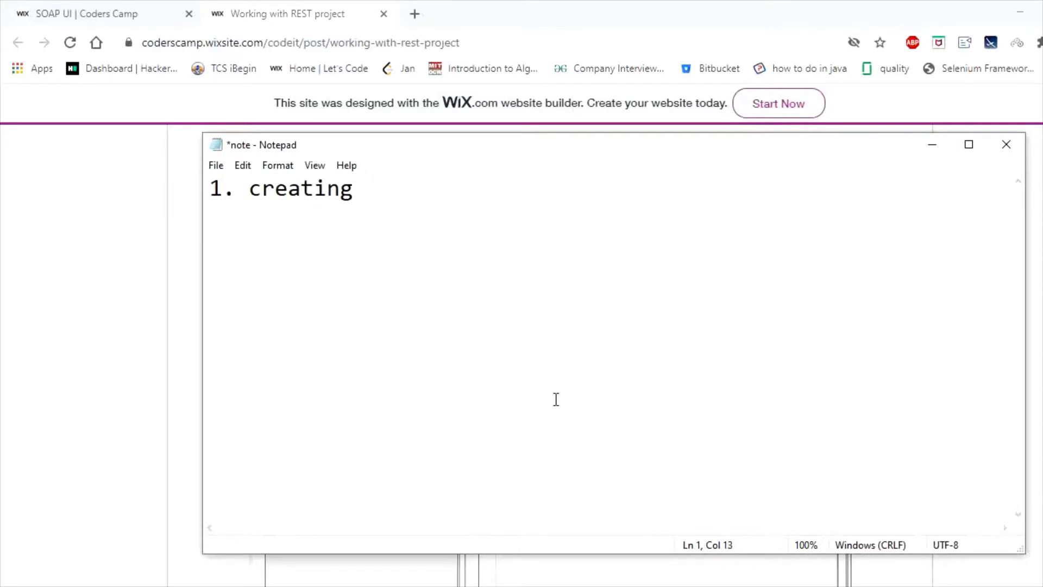
{"action": "type", "text": "rest projec"}
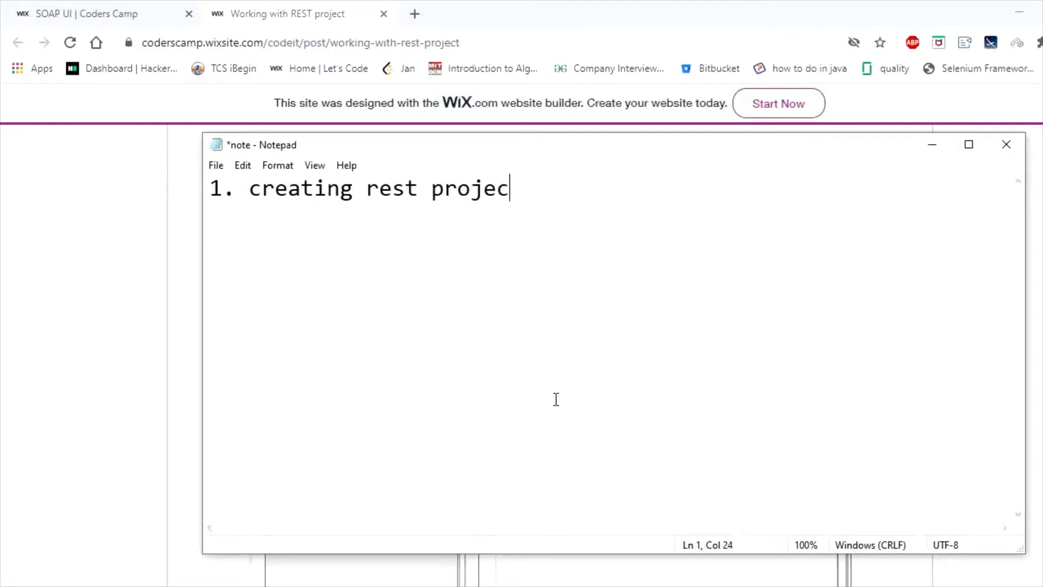
{"action": "type", "text": "t with URL"}
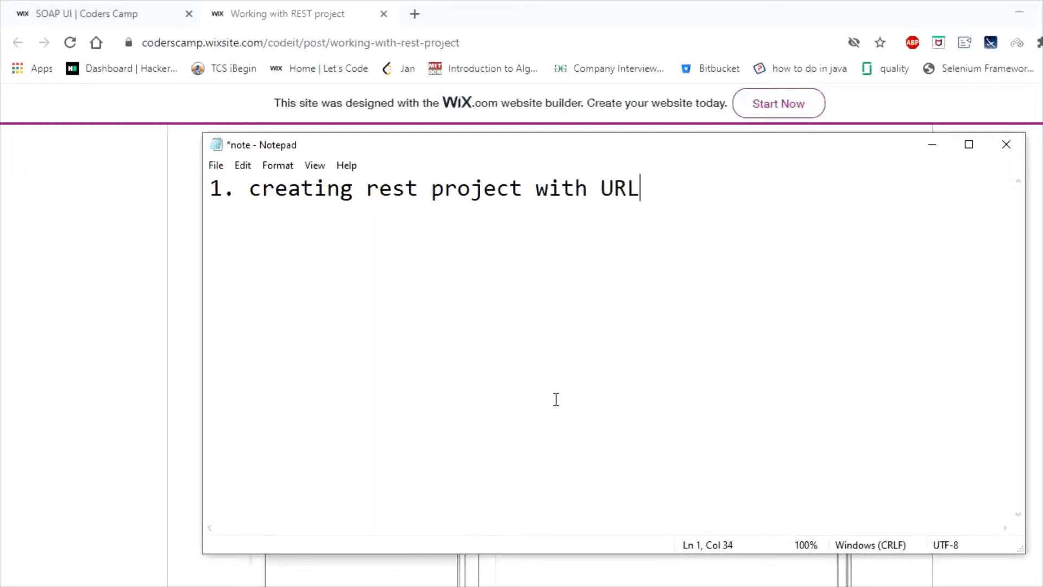
{"action": "key", "text": "Return"}
{"action": "type", "text": "2. Creating a deck"}
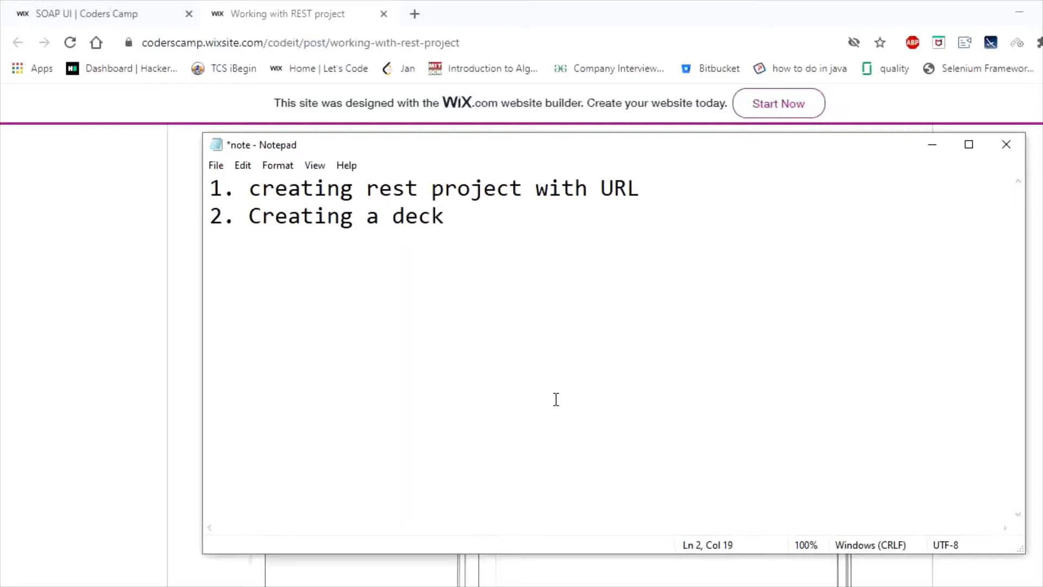
{"action": "key", "text": "Return"}
{"action": "left_click", "coordinate": [115, 253]}
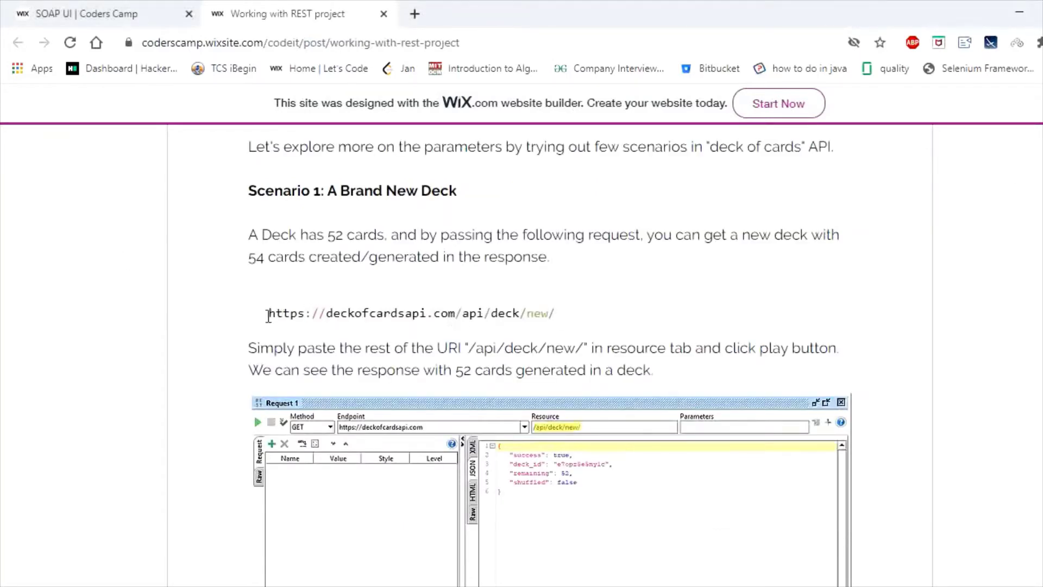
{"action": "left_click_drag", "start_coordinate": [269, 312], "coordinate": [578, 302]}
{"action": "left_click_drag", "start_coordinate": [462, 313], "coordinate": [270, 324]}
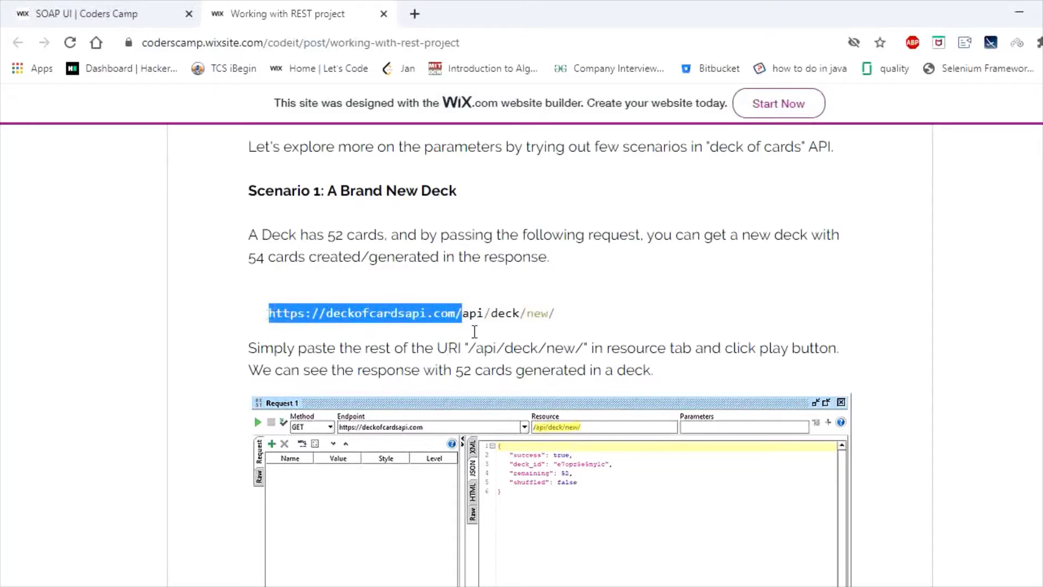
- Copy /api/deck/new/ from the tutorial's Scenario 1 URL and, in SoapUI, set Request 1's resource to /api/deck/new/
{"action": "left_click", "coordinate": [467, 318]}
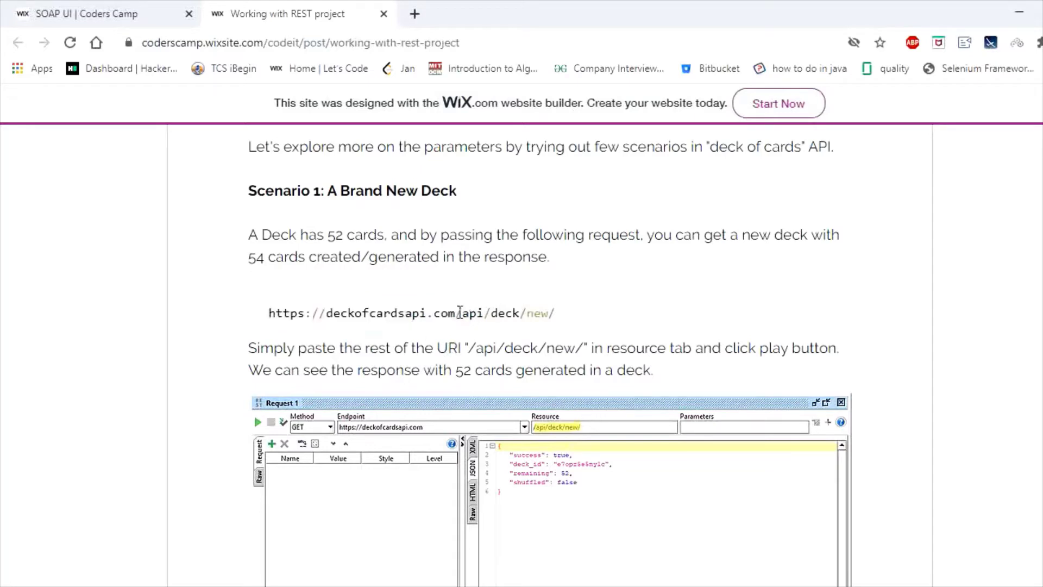
{"action": "left_click_drag", "start_coordinate": [457, 315], "coordinate": [575, 315]}
{"action": "key", "text": "ctrl+c"}
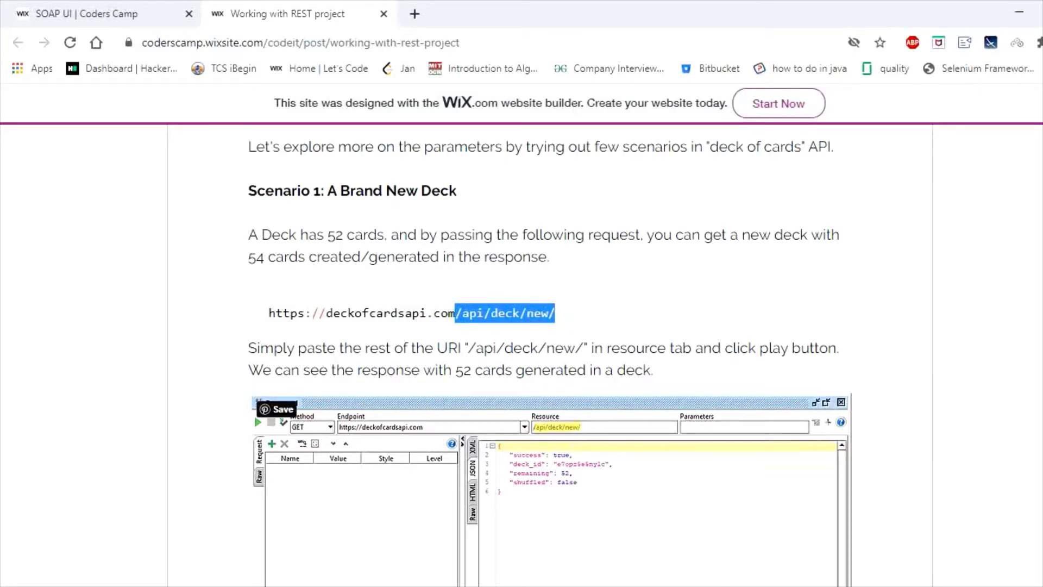
{"action": "key", "text": "alt+Tab"}
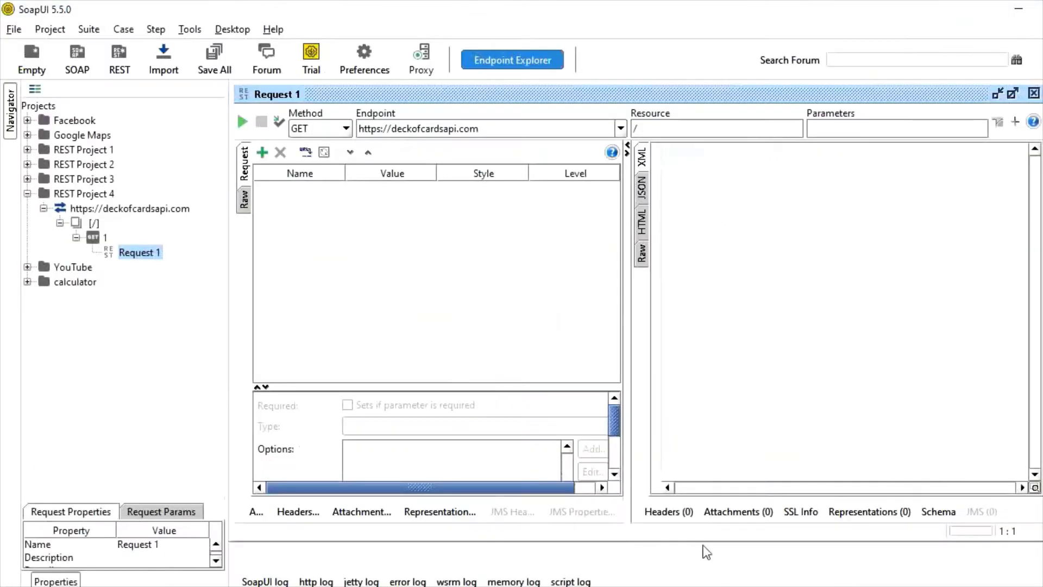
{"action": "left_click", "coordinate": [655, 129]}
{"action": "key", "text": "ctrl+v"}
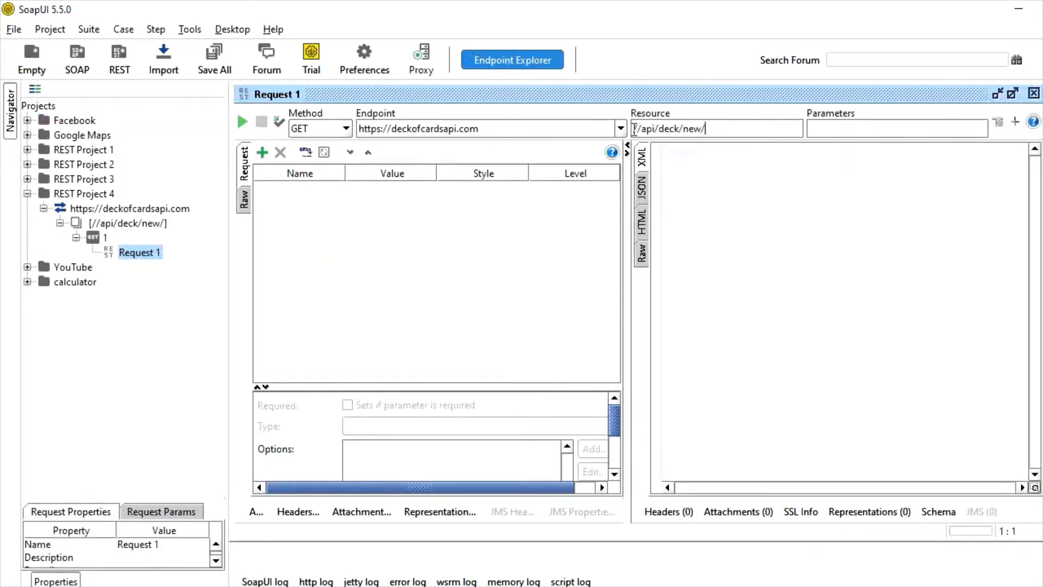
{"action": "left_click", "coordinate": [630, 129]}
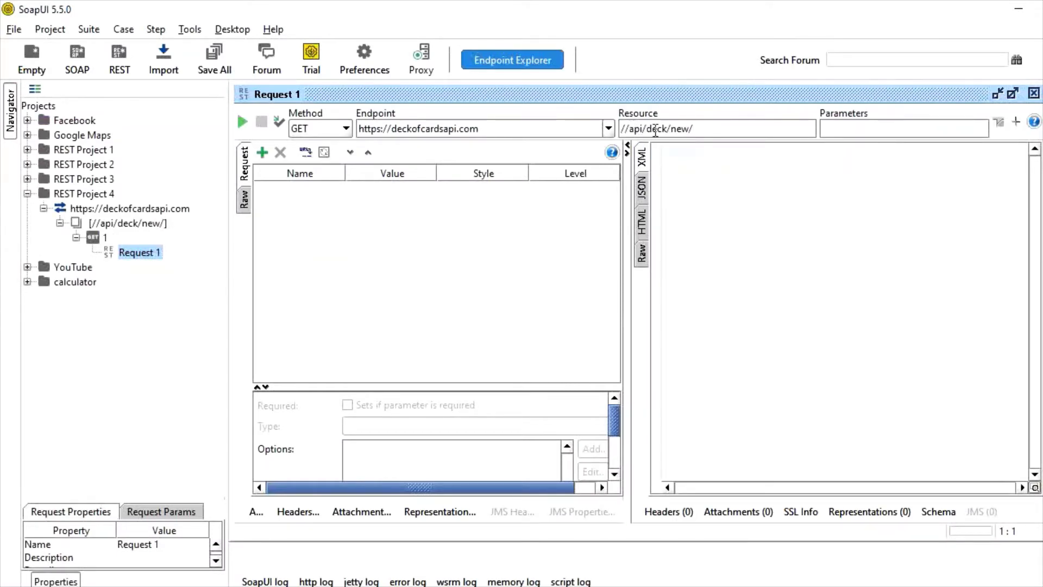
{"action": "key", "text": "BackSpace"}
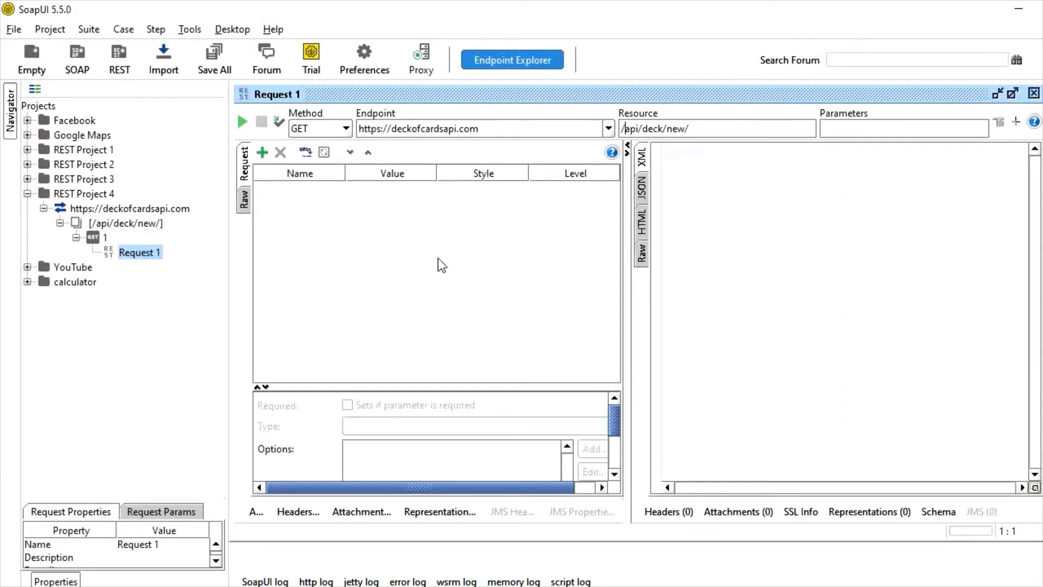
- Run Request 1 and examine the deck_id, remaining and success values in the JSON view of the response
{"action": "left_click", "coordinate": [243, 123]}
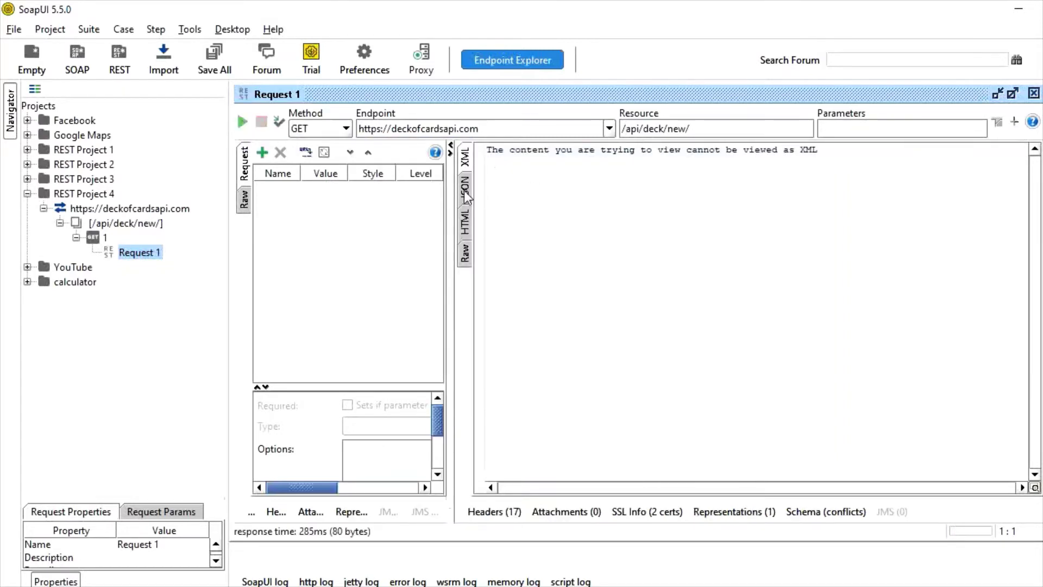
{"action": "left_click", "coordinate": [466, 195]}
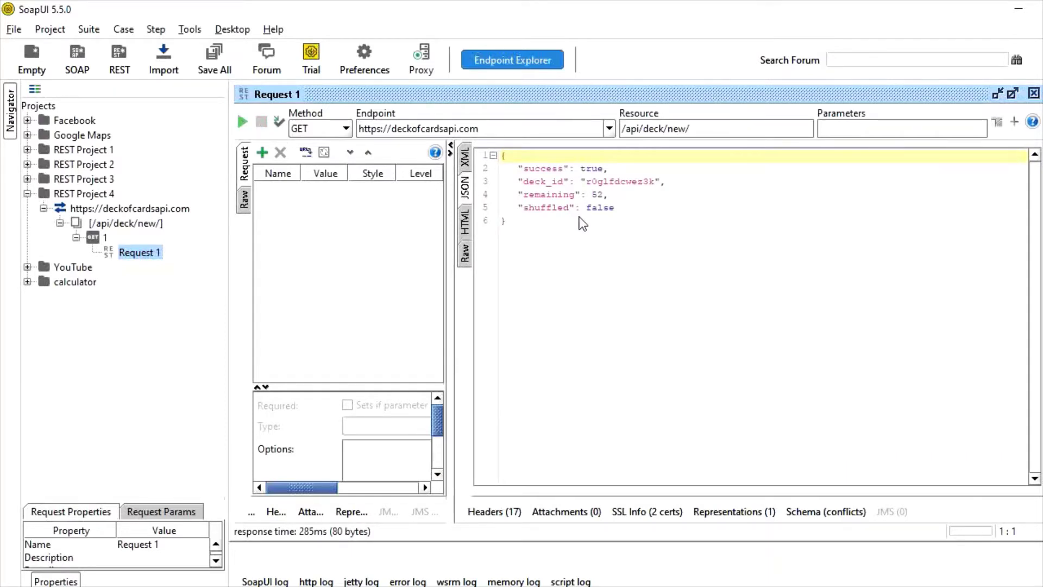
{"action": "left_click_drag", "start_coordinate": [576, 181], "coordinate": [682, 182]}
{"action": "left_click_drag", "start_coordinate": [584, 195], "coordinate": [625, 201]}
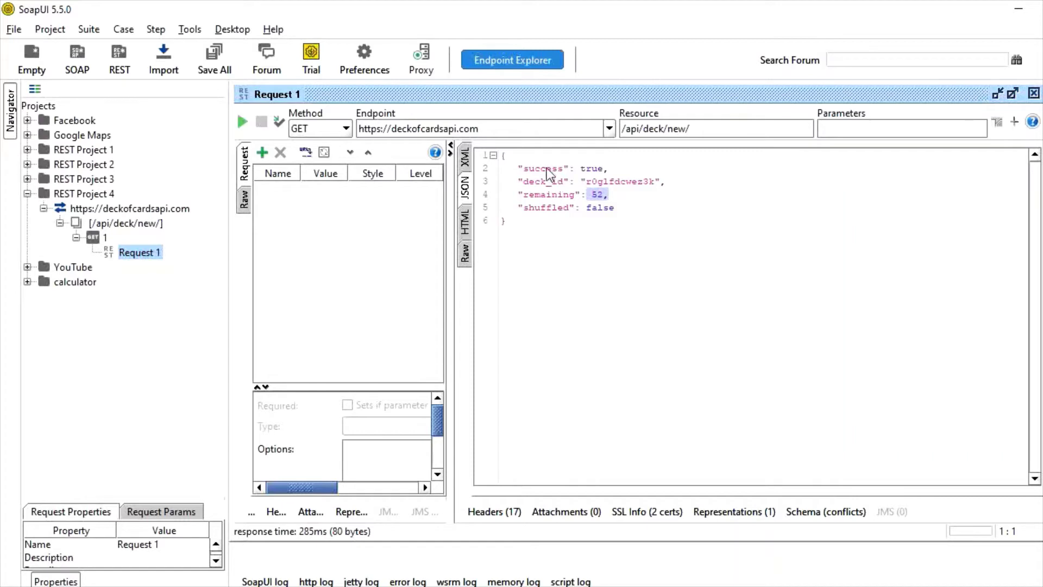
{"action": "left_click_drag", "start_coordinate": [547, 169], "coordinate": [617, 175]}
{"action": "left_click", "coordinate": [618, 174]}
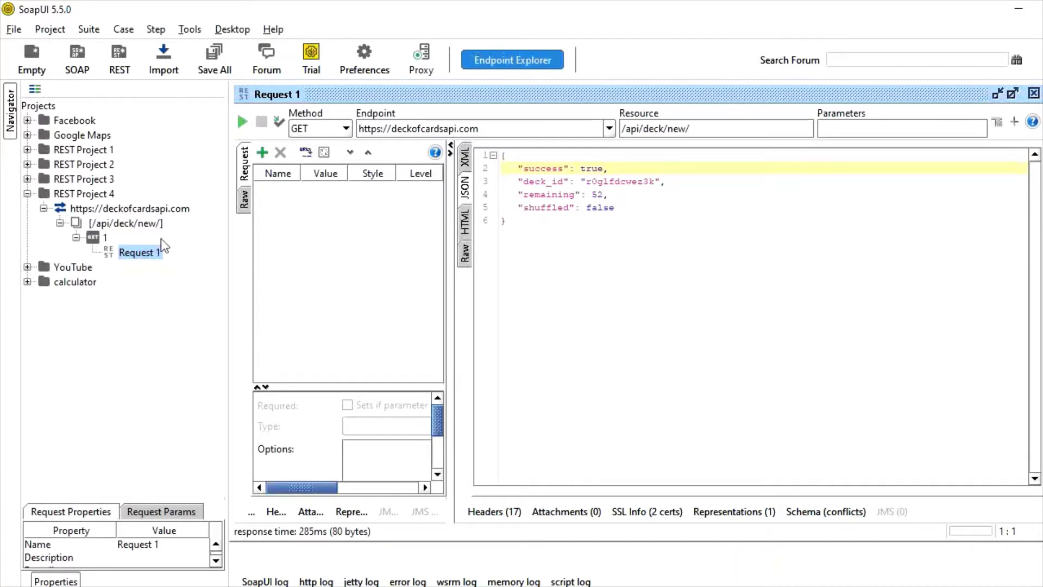
- Add Request 1 to a test case as a step named NewDeck, creating TestSuite 1 and TestCase 1 for it
{"action": "left_click", "coordinate": [142, 260]}
{"action": "right_click", "coordinate": [143, 263]}
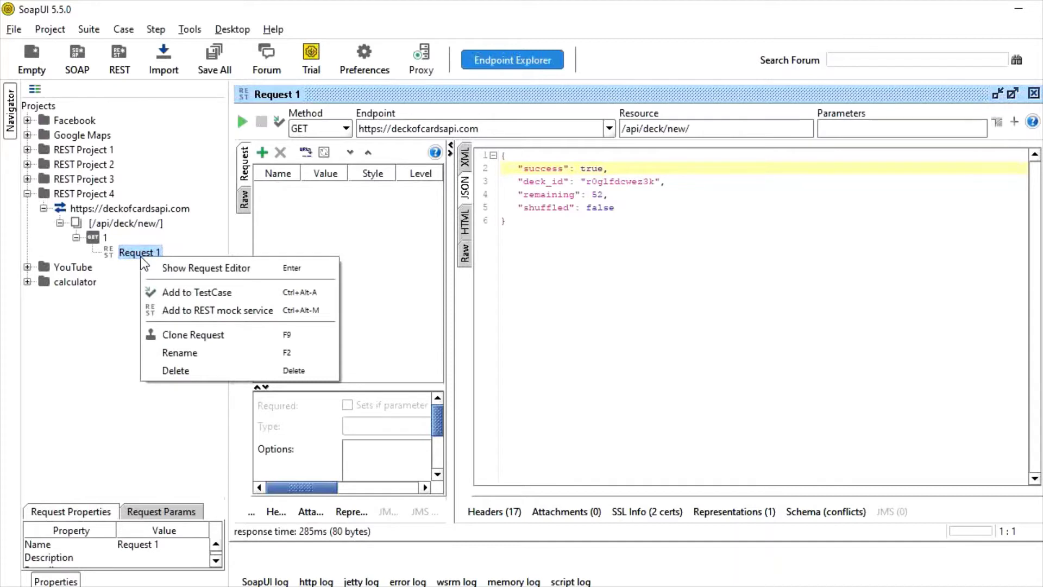
{"action": "left_click", "coordinate": [168, 291]}
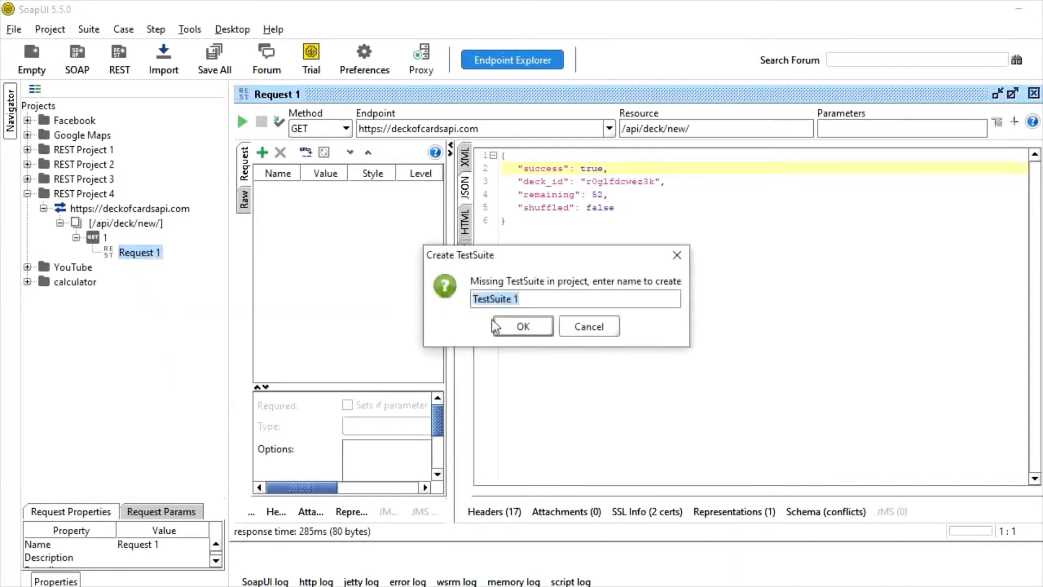
{"action": "left_click", "coordinate": [514, 326]}
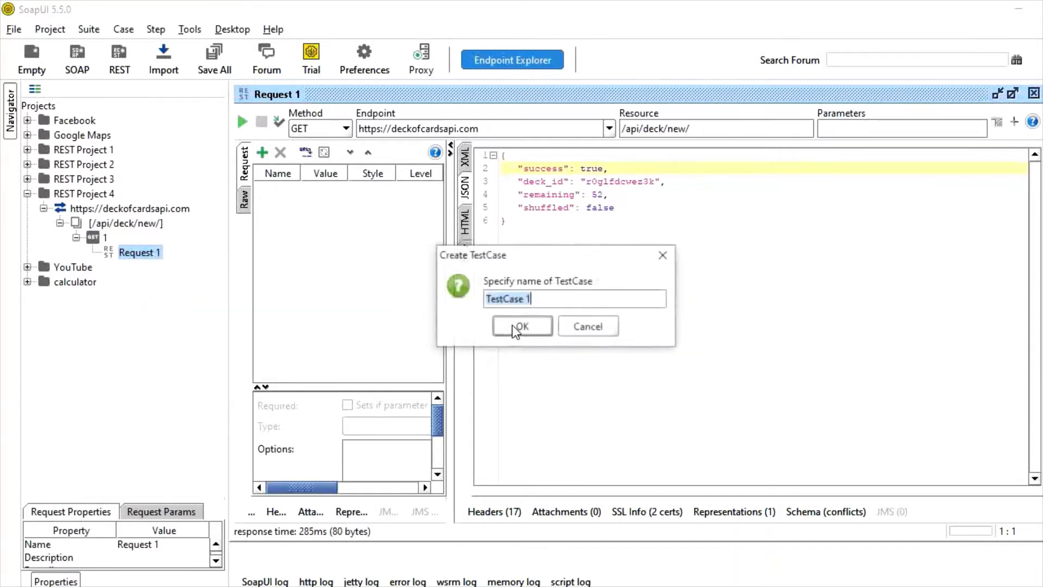
{"action": "left_click", "coordinate": [513, 325]}
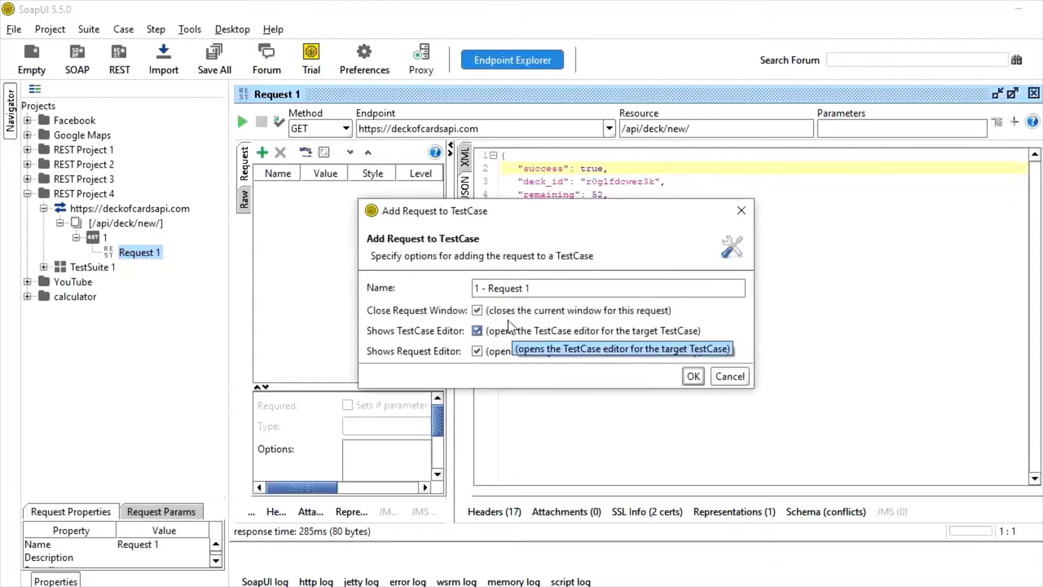
{"action": "left_click_drag", "start_coordinate": [540, 285], "coordinate": [426, 284]}
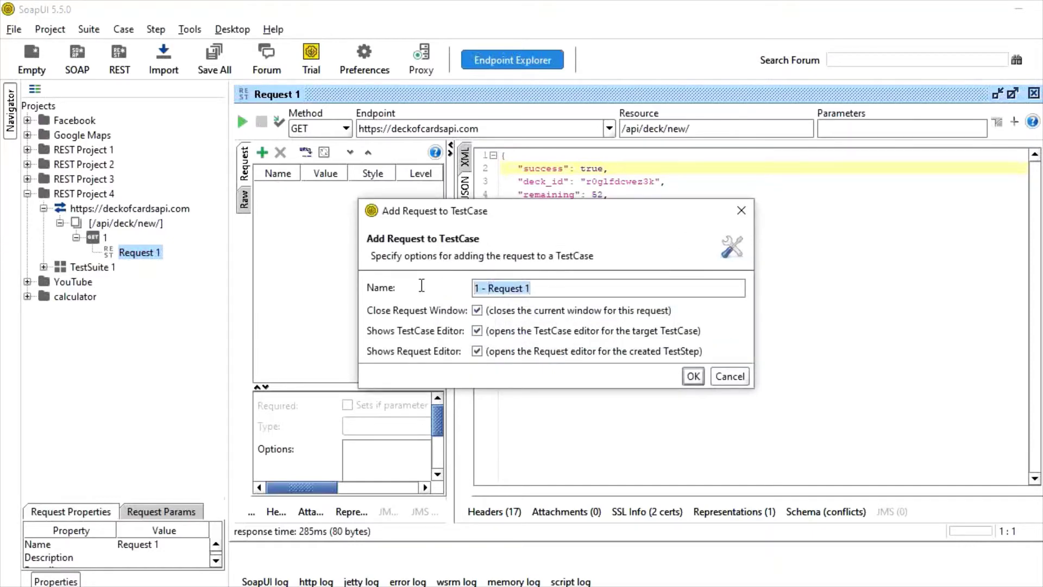
{"action": "type", "text": "NewDeck"}
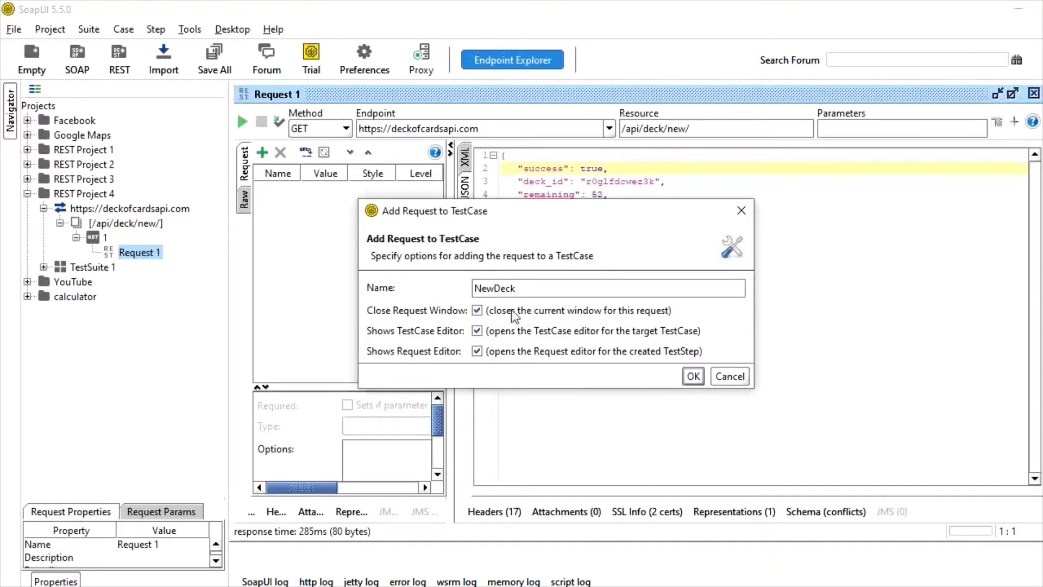
{"action": "left_click", "coordinate": [693, 376]}
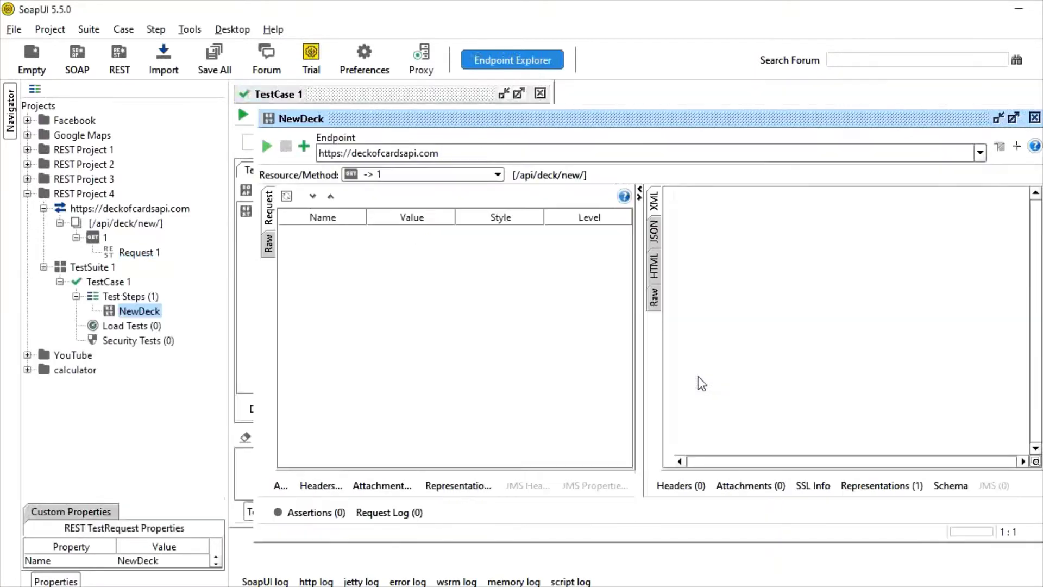
- Run the NewDeck test step and examine its response as JSON, including the deck_id
{"action": "left_click", "coordinate": [115, 311]}
{"action": "left_click", "coordinate": [265, 146]}
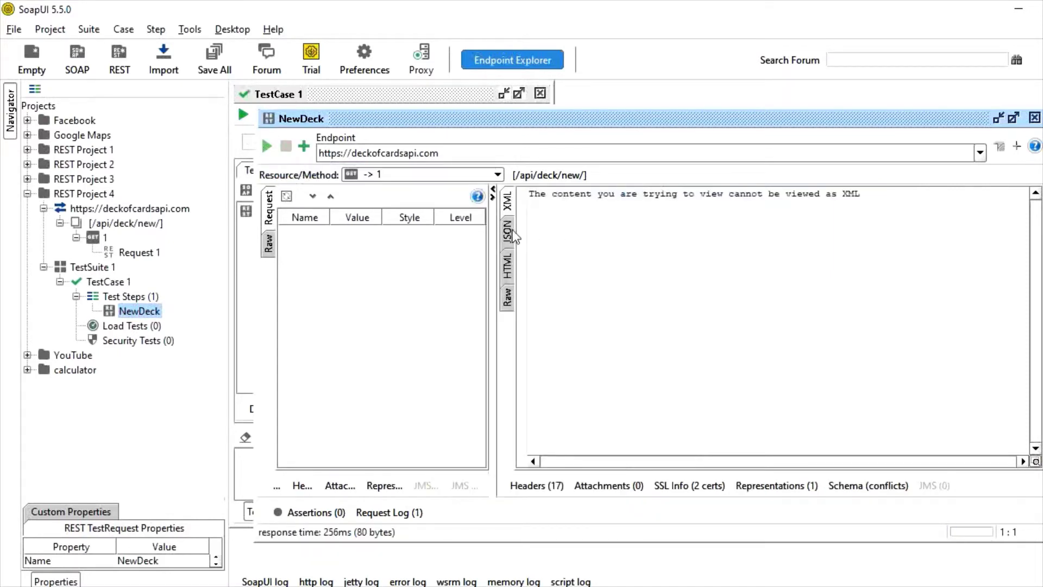
{"action": "left_click", "coordinate": [508, 232]}
{"action": "left_click_drag", "start_coordinate": [675, 249], "coordinate": [572, 196]}
{"action": "left_click", "coordinate": [638, 227]}
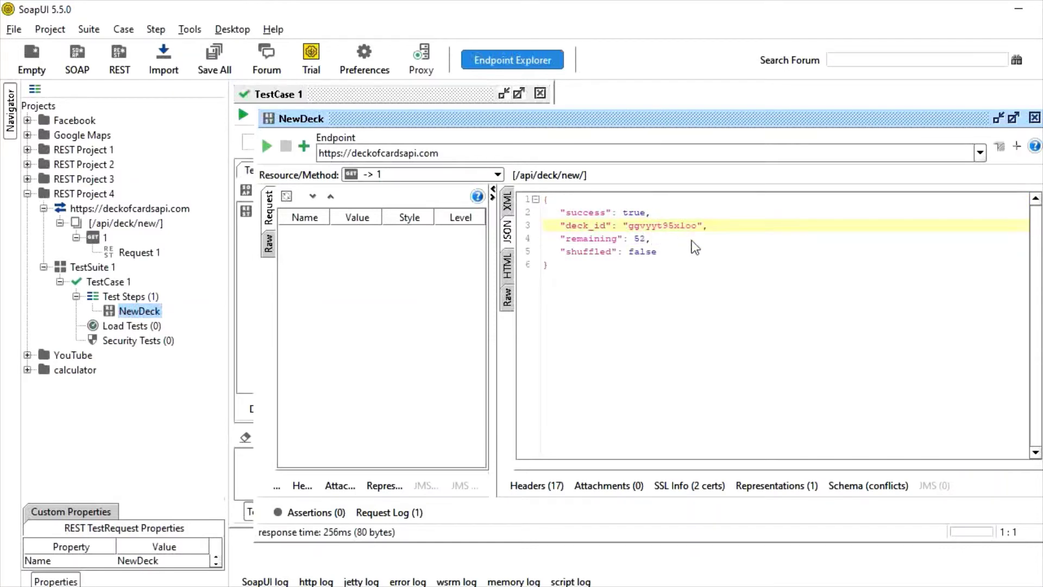
- Close the NewDeck and TestCase 1 editors and reopen Request 1 in REST Project 4
{"action": "left_click", "coordinate": [1034, 118]}
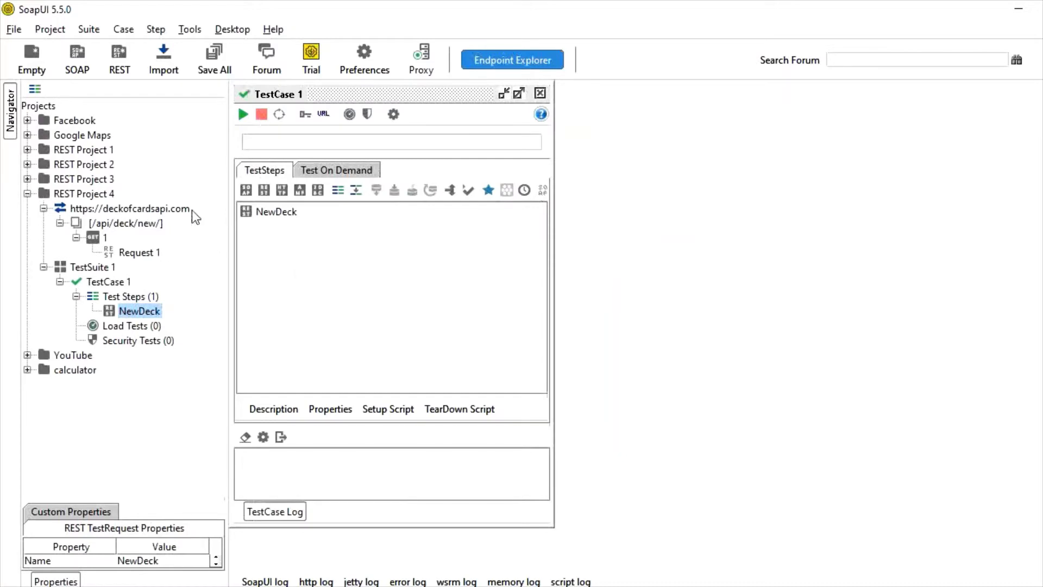
{"action": "left_click", "coordinate": [540, 94]}
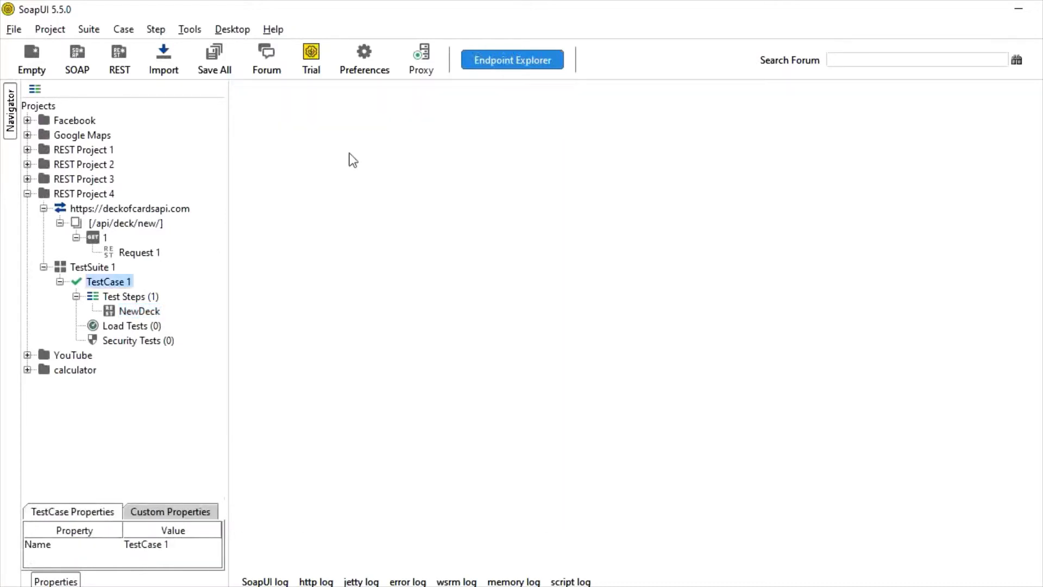
{"action": "double_click", "coordinate": [126, 256]}
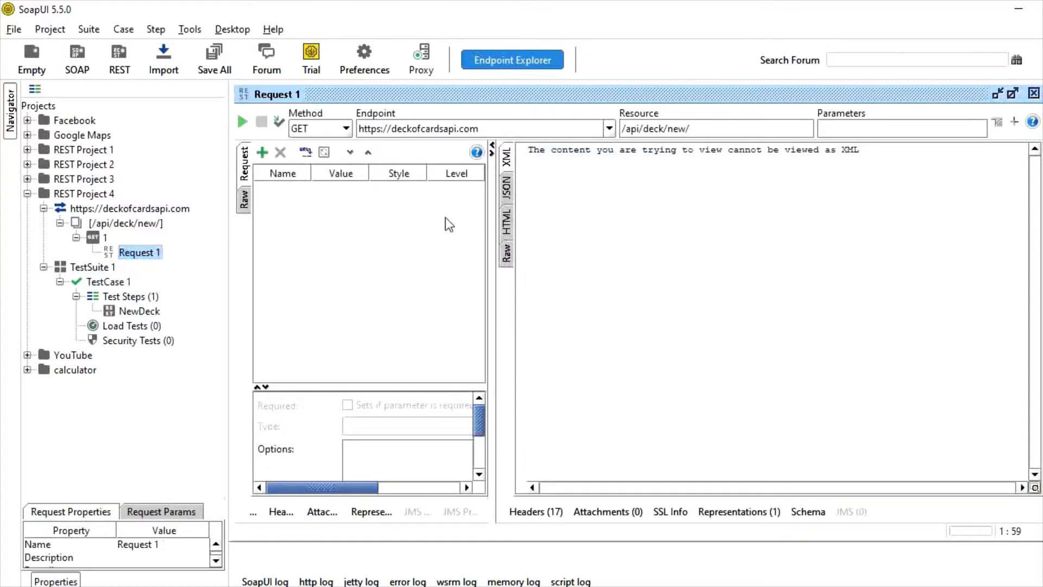
- Switch to the browser and read Scenario 2: Shuffle the Cards, highlighting deck_count=1 and the base URL in its request
{"action": "left_click", "coordinate": [459, 586]}
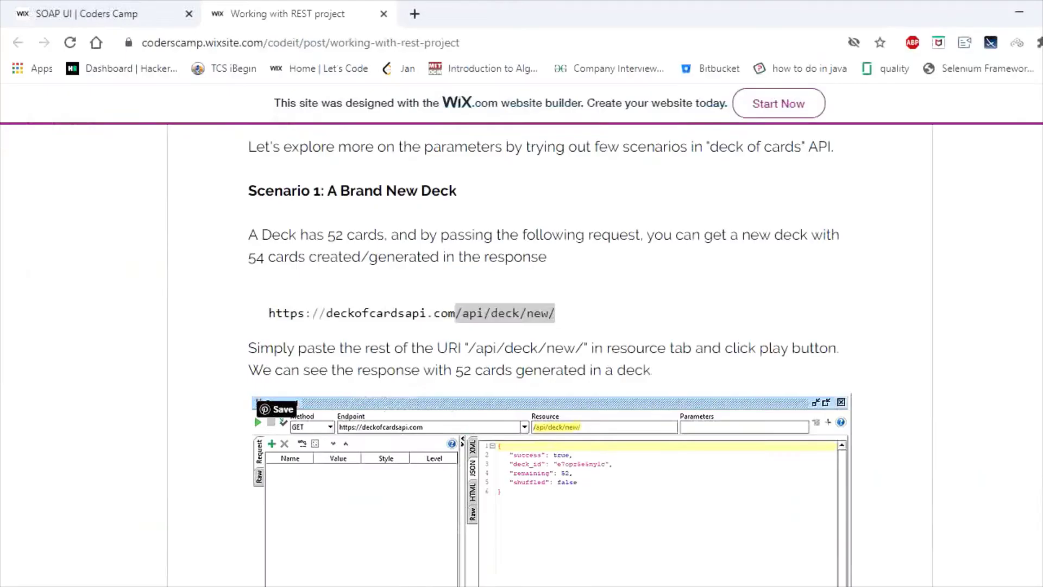
{"action": "scroll", "coordinate": [509, 414], "scroll_direction": "down", "scroll_amount": 10}
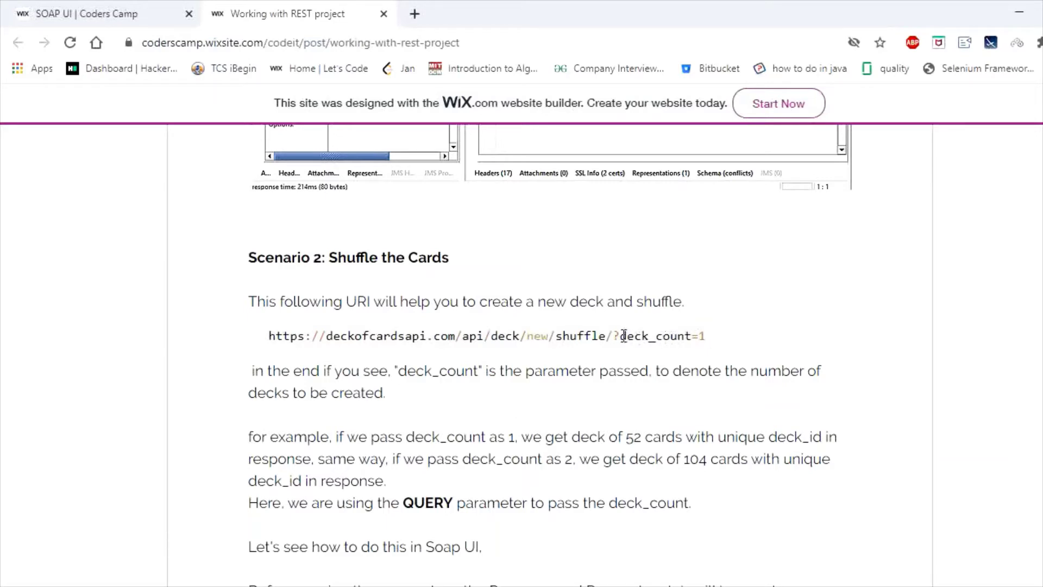
{"action": "left_click_drag", "start_coordinate": [624, 336], "coordinate": [702, 336]}
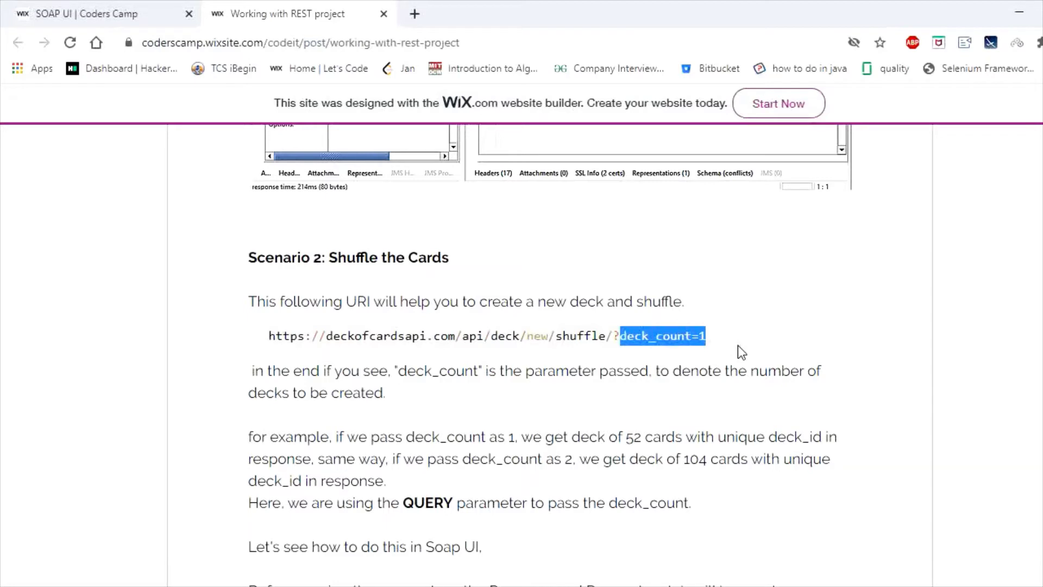
{"action": "left_click", "coordinate": [726, 338]}
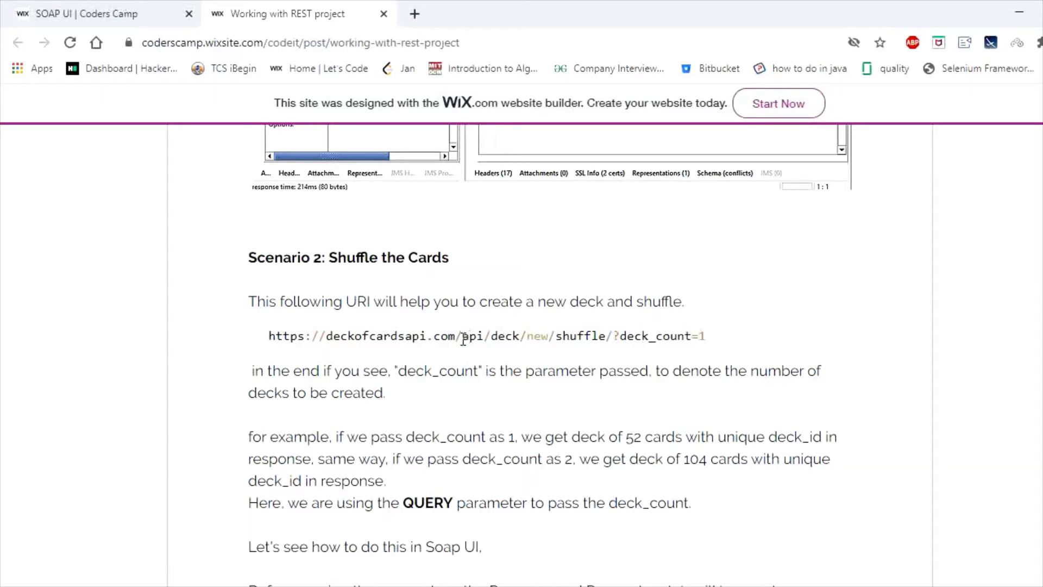
{"action": "left_click_drag", "start_coordinate": [463, 338], "coordinate": [245, 322]}
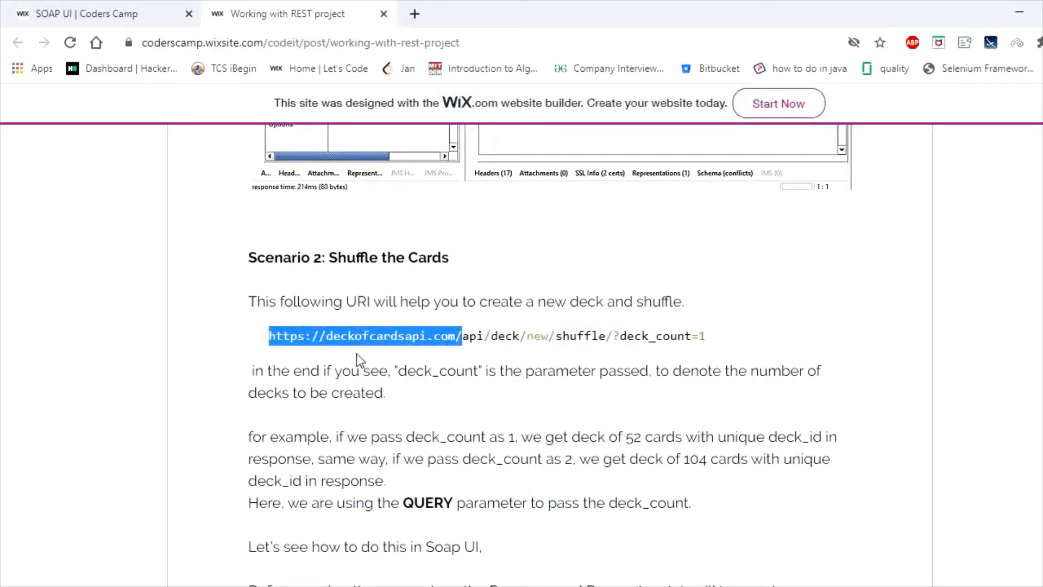
{"action": "left_click", "coordinate": [460, 326]}
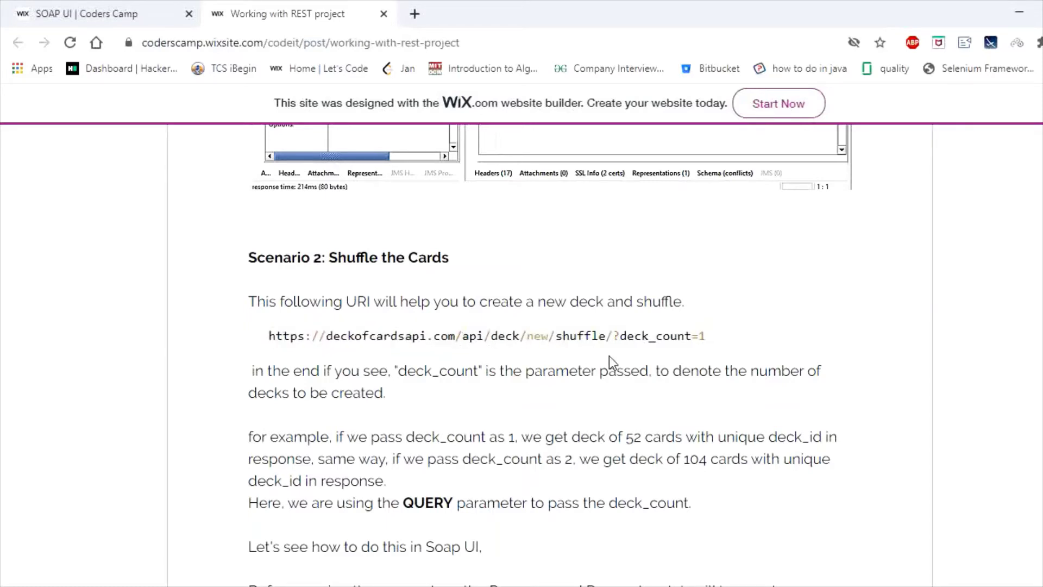
- Switch to SoapUI and extend Request 1's resource with shuffle/ so it reads /api/deck/new/shuffle/
{"action": "key", "text": "alt+Tab"}
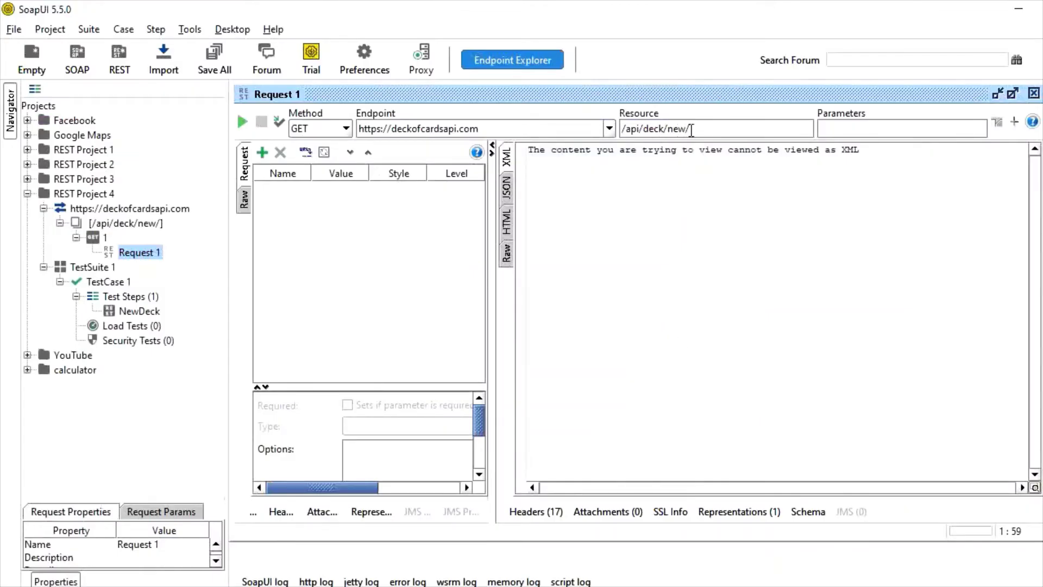
{"action": "left_click", "coordinate": [691, 131]}
{"action": "type", "text": "shuffle/"}
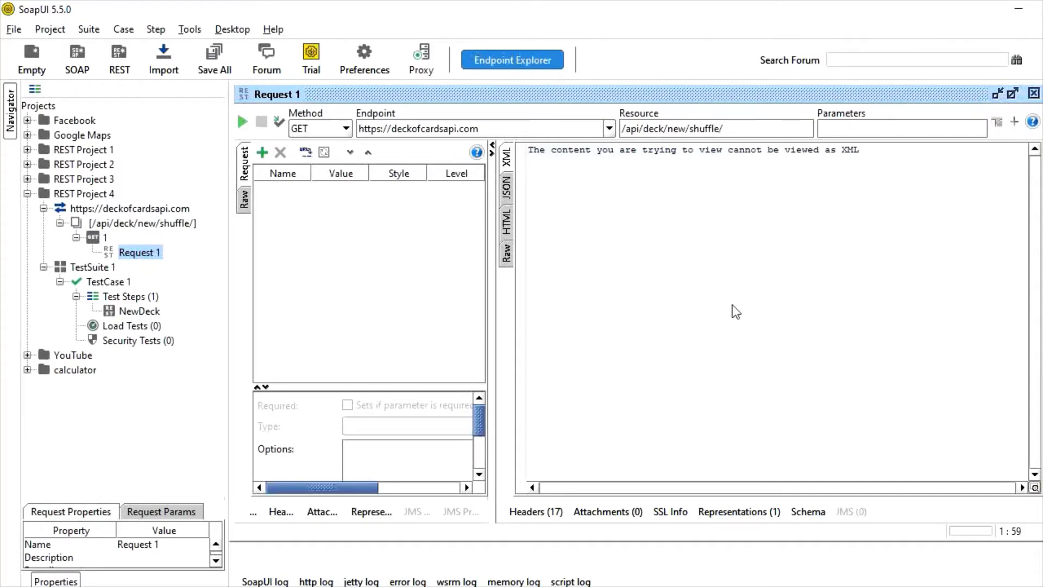
- Switch to the browser to highlight deck_count=1 in the Scenario 2 request, and return to SoapUI
{"action": "key", "text": "alt+Tab"}
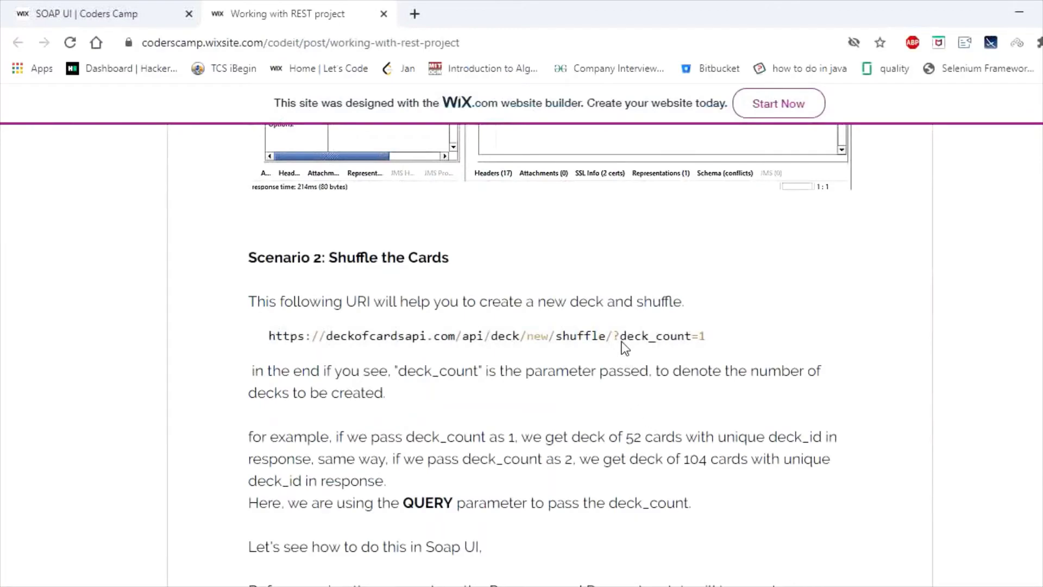
{"action": "left_click_drag", "start_coordinate": [621, 336], "coordinate": [748, 342]}
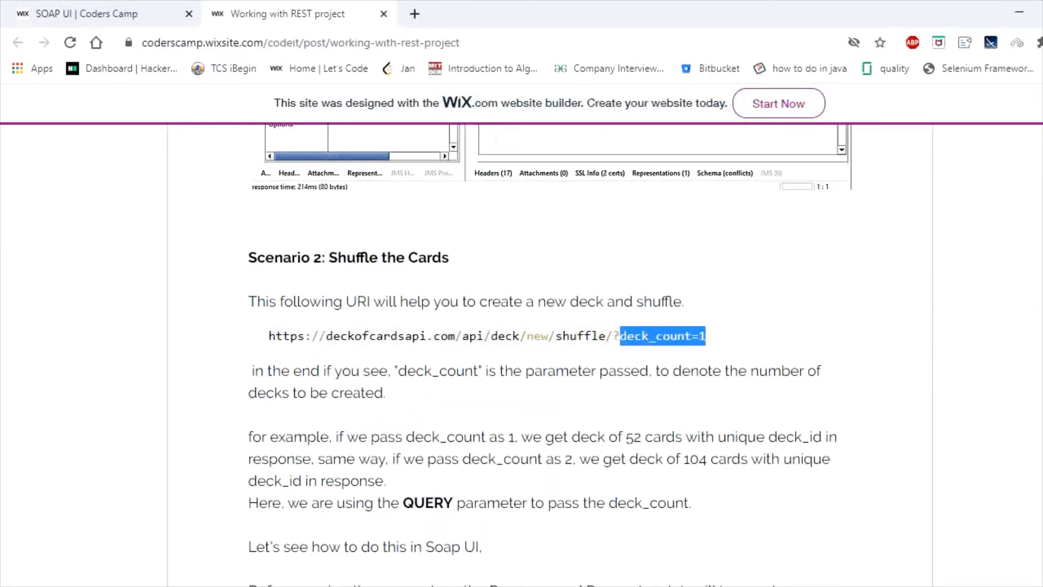
{"action": "key", "text": "alt+Tab"}
{"action": "key", "text": "Tab"}
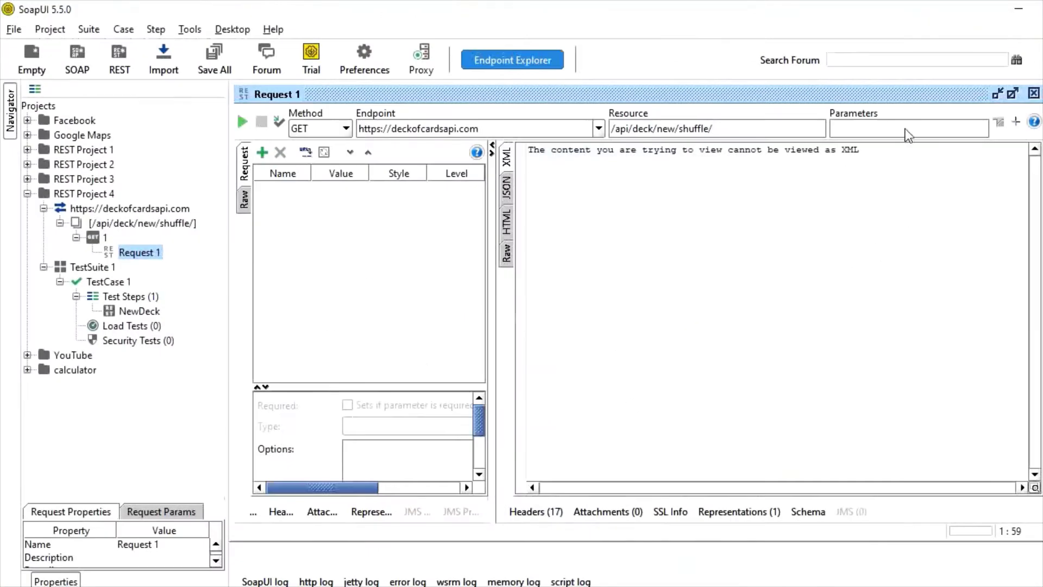
- Add a deck_count parameter with the value 2 to Request 1 and close the parameters dialog
{"action": "left_click", "coordinate": [906, 130]}
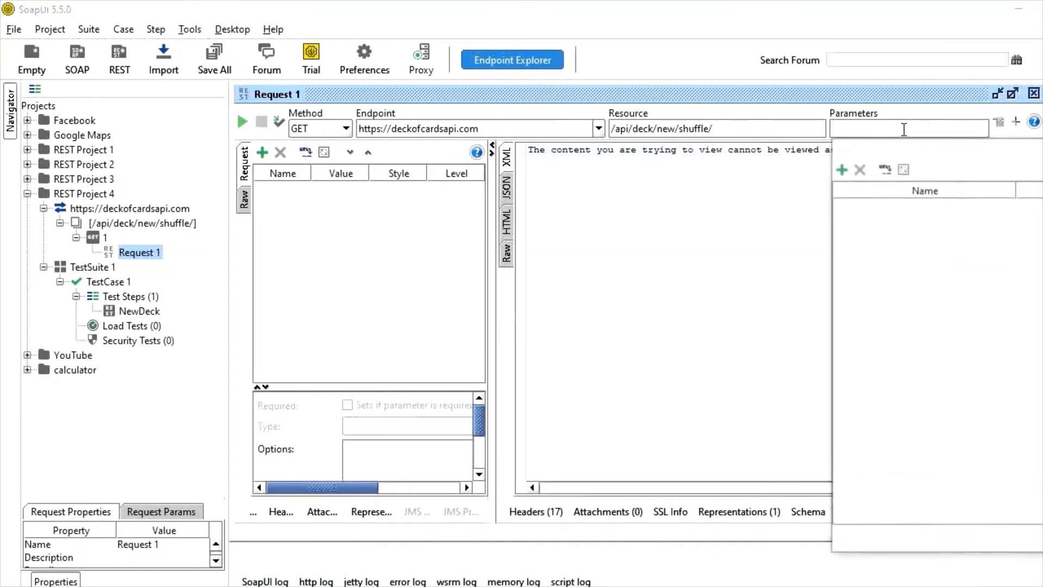
{"action": "left_click", "coordinate": [841, 171]}
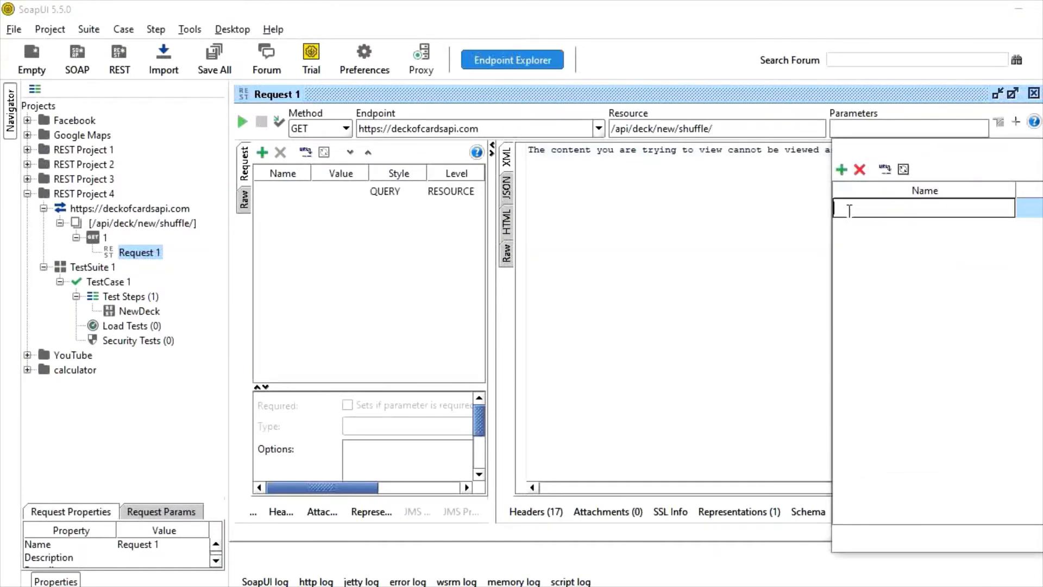
{"action": "type", "text": "deck_count"}
{"action": "left_click", "coordinate": [1030, 212]}
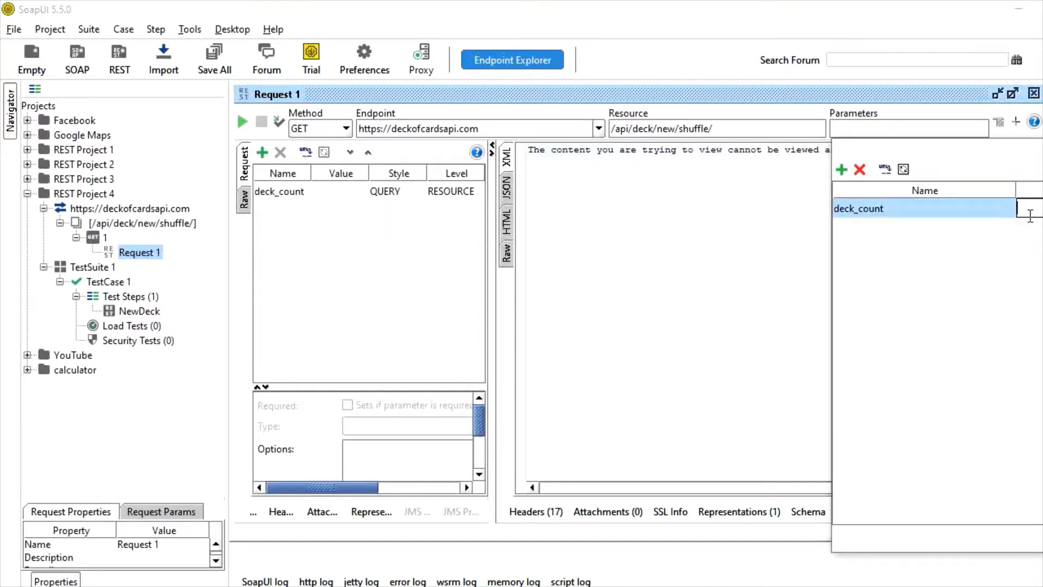
{"action": "type", "text": "2"}
{"action": "key", "text": "Return"}
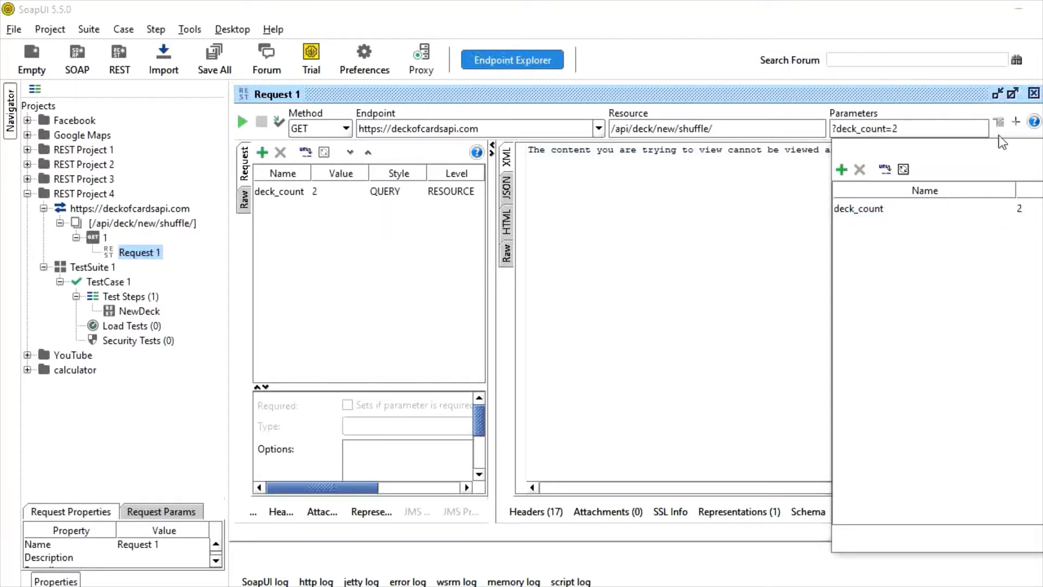
{"action": "left_click_drag", "start_coordinate": [999, 154], "coordinate": [816, 138]}
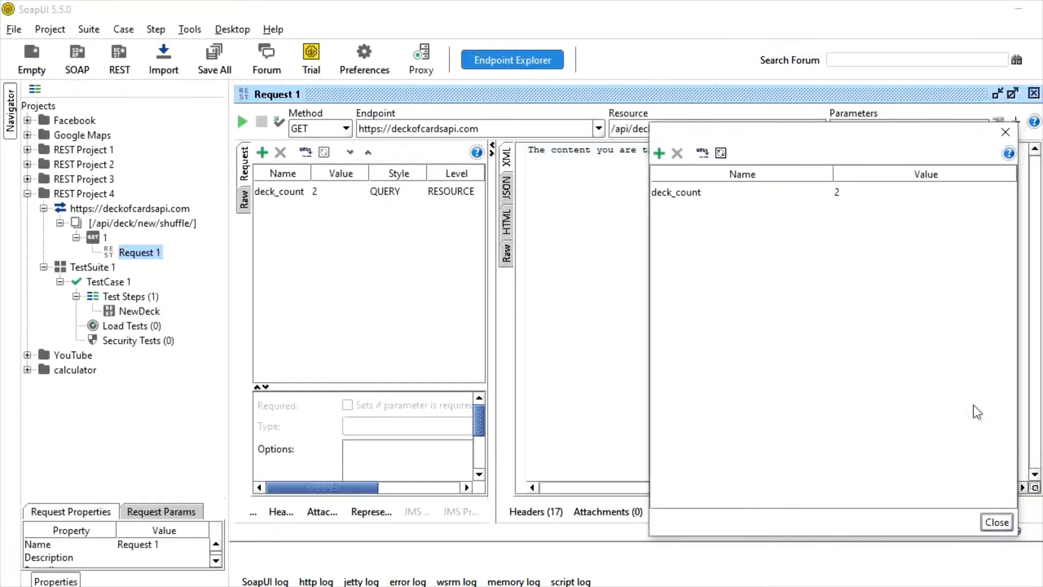
{"action": "left_click", "coordinate": [997, 522]}
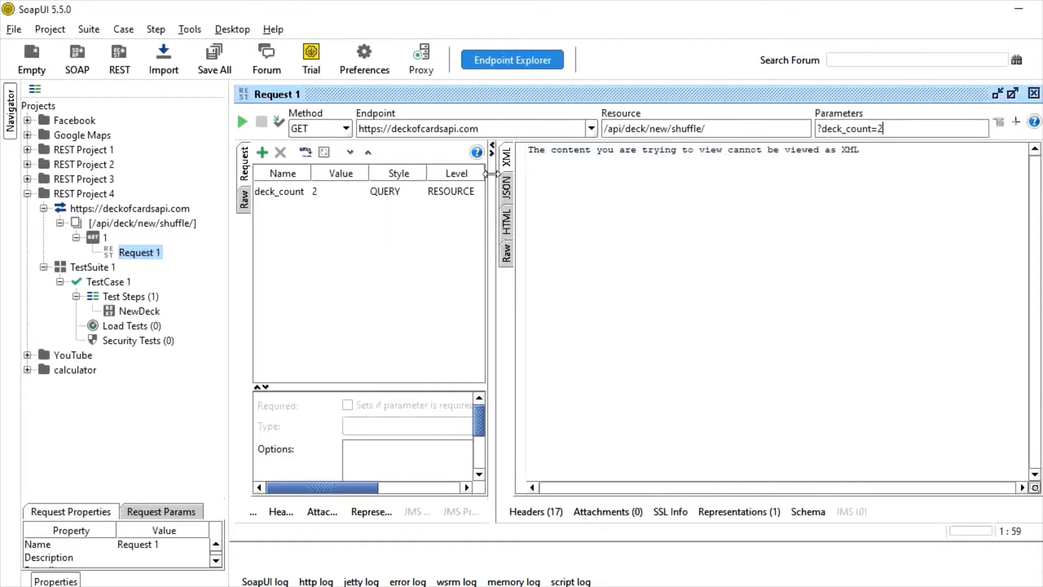
- Widen the request pane and review the deck_count parameter's name, value and available styles, keeping the QUERY style
{"action": "left_click_drag", "start_coordinate": [492, 174], "coordinate": [694, 194]}
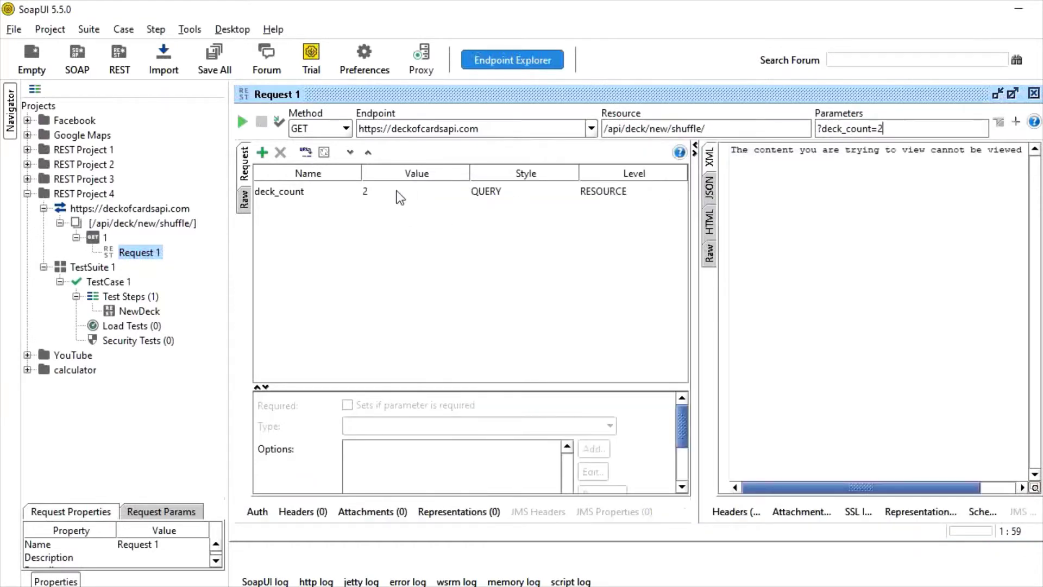
{"action": "left_click", "coordinate": [396, 195]}
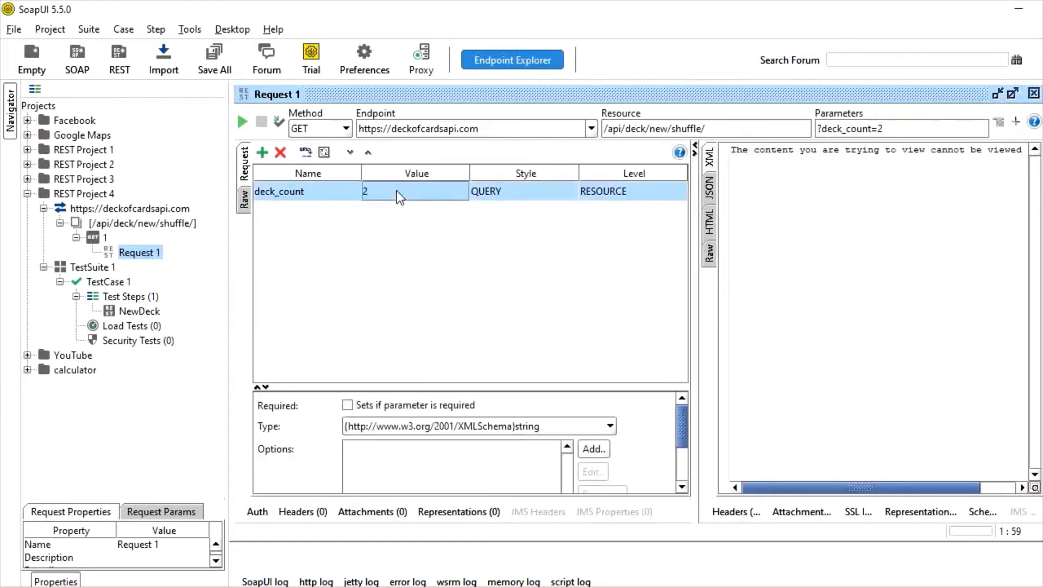
{"action": "left_click", "coordinate": [313, 198]}
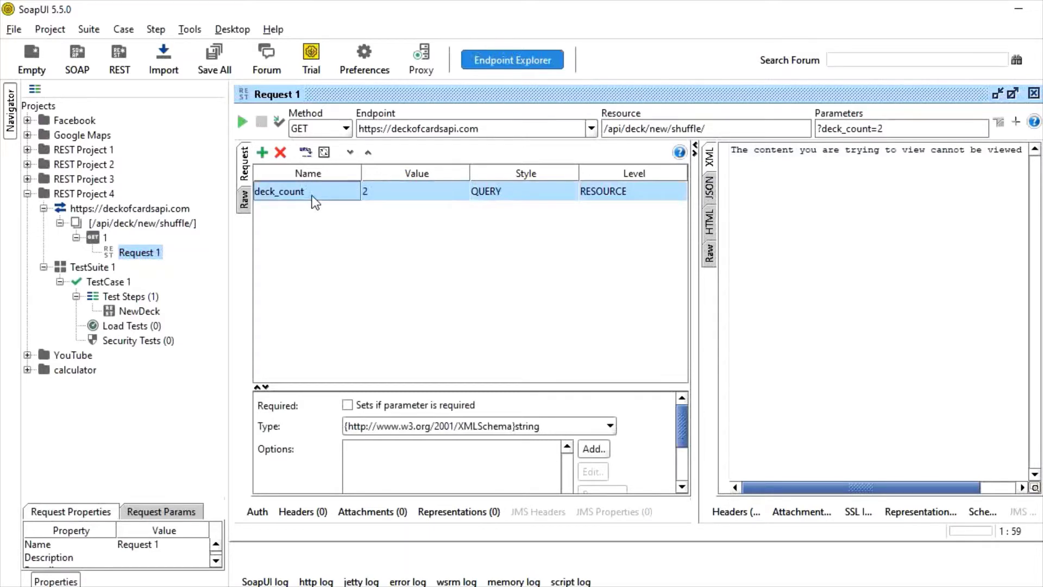
{"action": "left_click", "coordinate": [380, 195]}
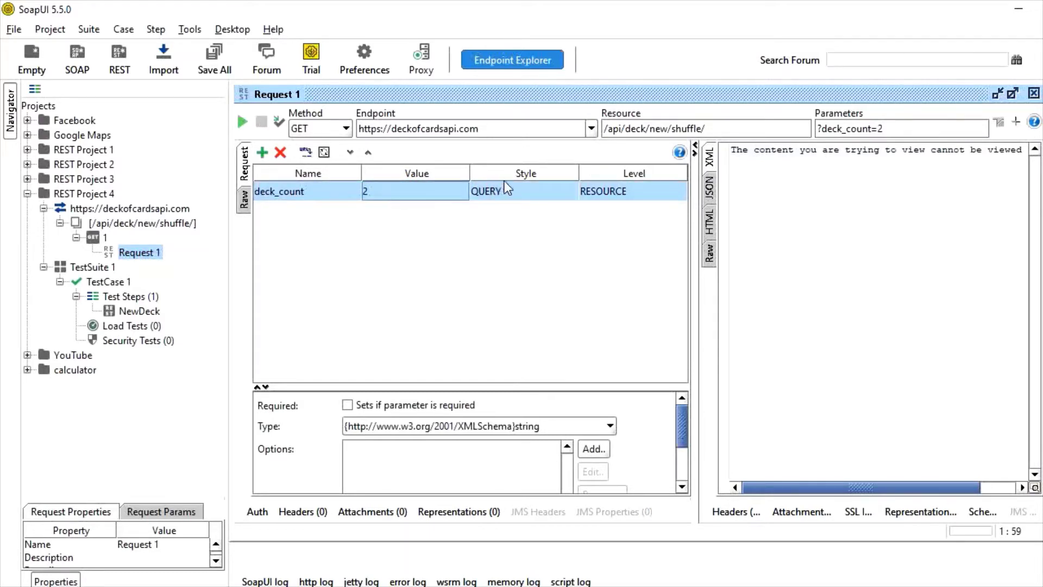
{"action": "left_click", "coordinate": [523, 186]}
{"action": "left_click", "coordinate": [523, 185]}
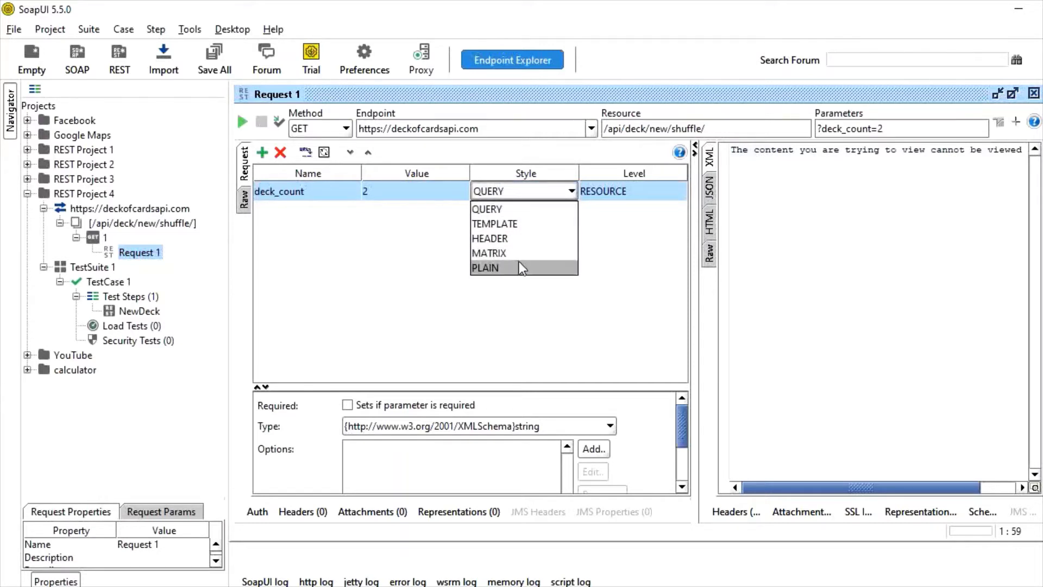
{"action": "left_click", "coordinate": [501, 210]}
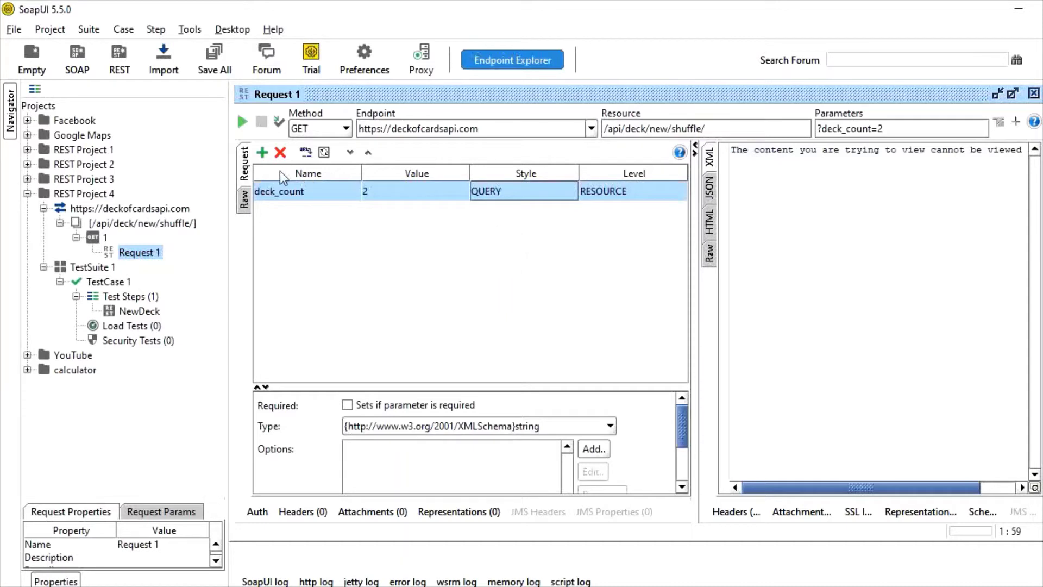
- Review Request 1's ?deck_count=2 parameter string and its entry in the parameters dialog, and close the dialog
{"action": "left_click", "coordinate": [281, 194]}
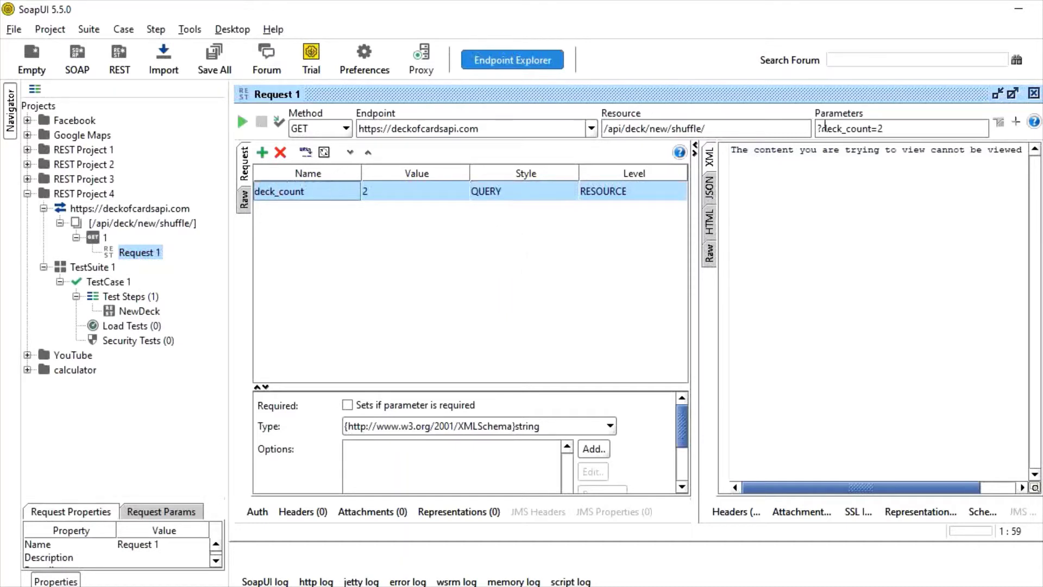
{"action": "left_click_drag", "start_coordinate": [818, 130], "coordinate": [887, 131]}
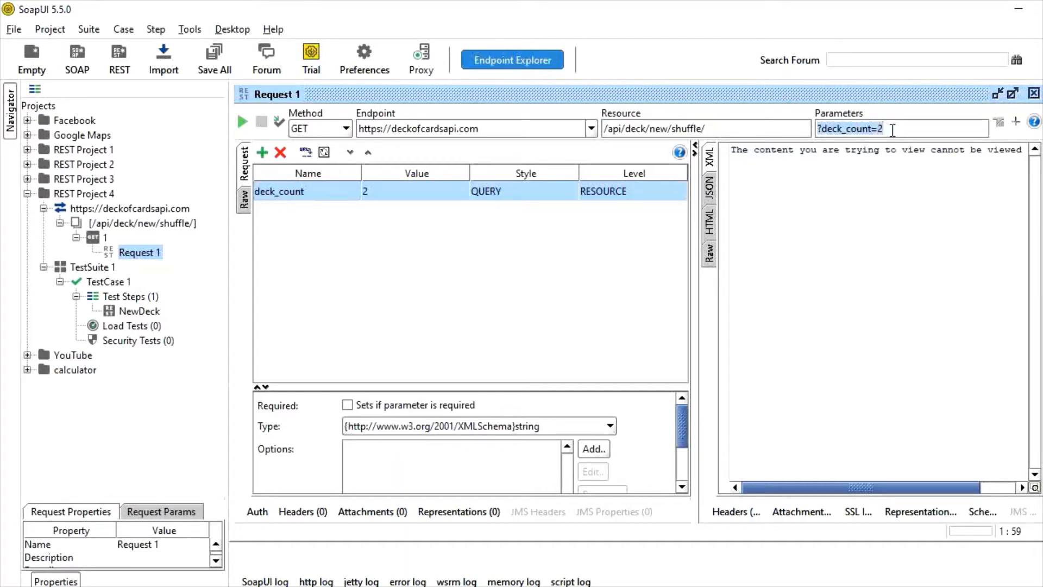
{"action": "left_click", "coordinate": [840, 128]}
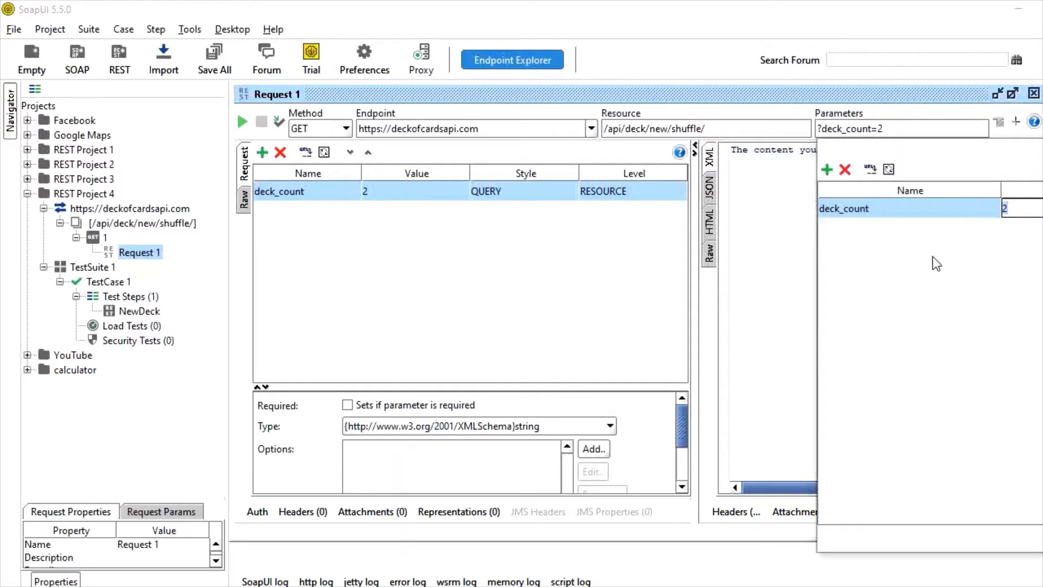
{"action": "left_click_drag", "start_coordinate": [943, 163], "coordinate": [743, 173]}
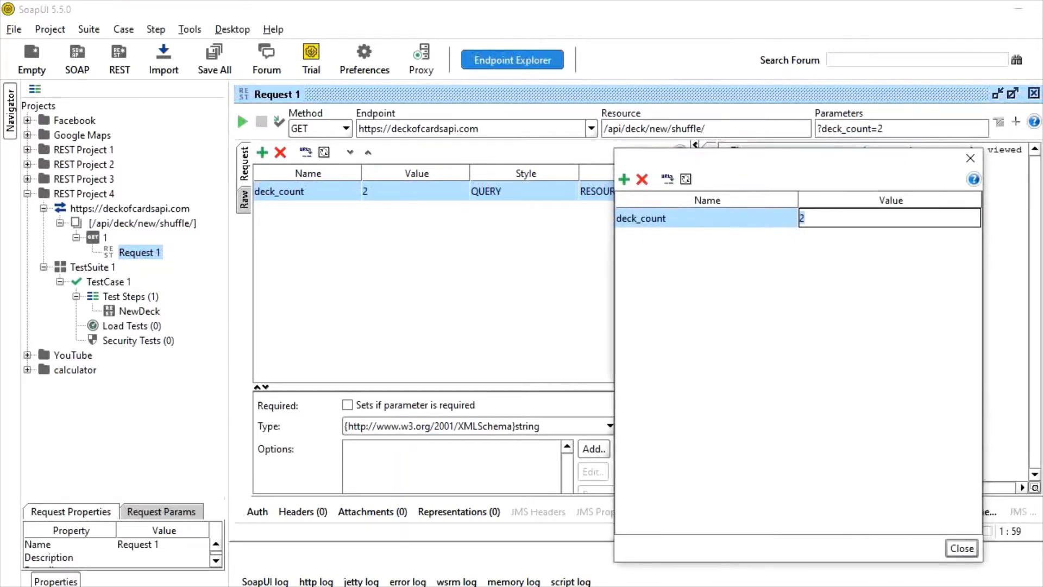
{"action": "left_click", "coordinate": [962, 549]}
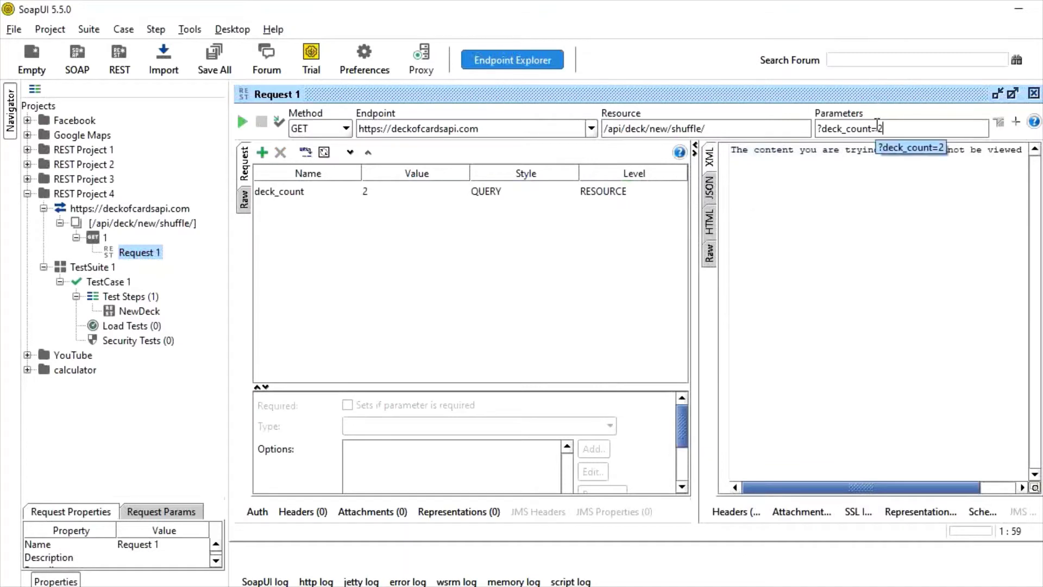
- Run Request 1 with two decks and examine its JSON response, including the remaining field
{"action": "left_click", "coordinate": [240, 120]}
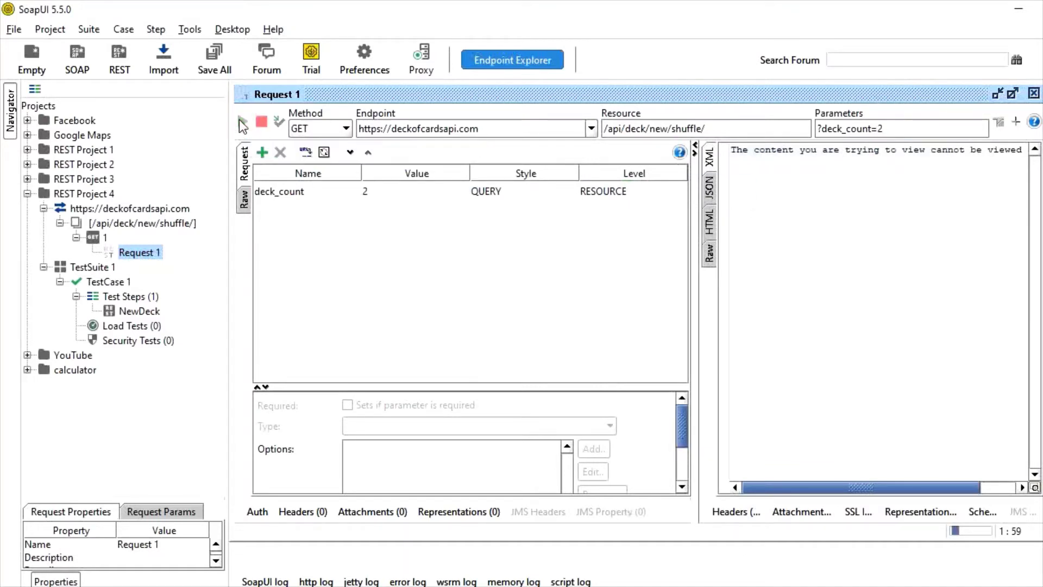
{"action": "left_click", "coordinate": [708, 187]}
{"action": "left_click", "coordinate": [845, 258]}
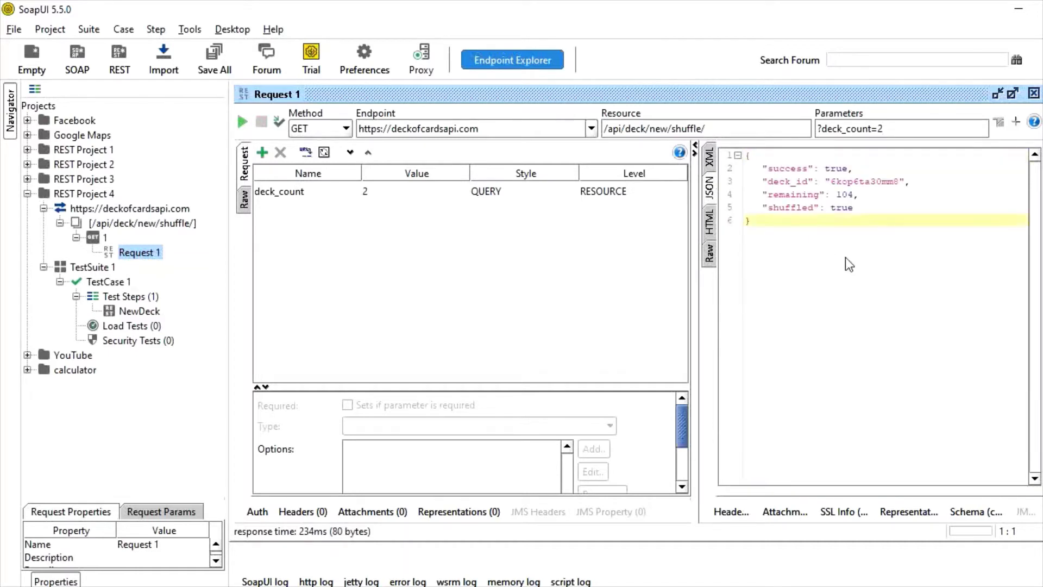
{"action": "left_click_drag", "start_coordinate": [845, 256], "coordinate": [757, 159]}
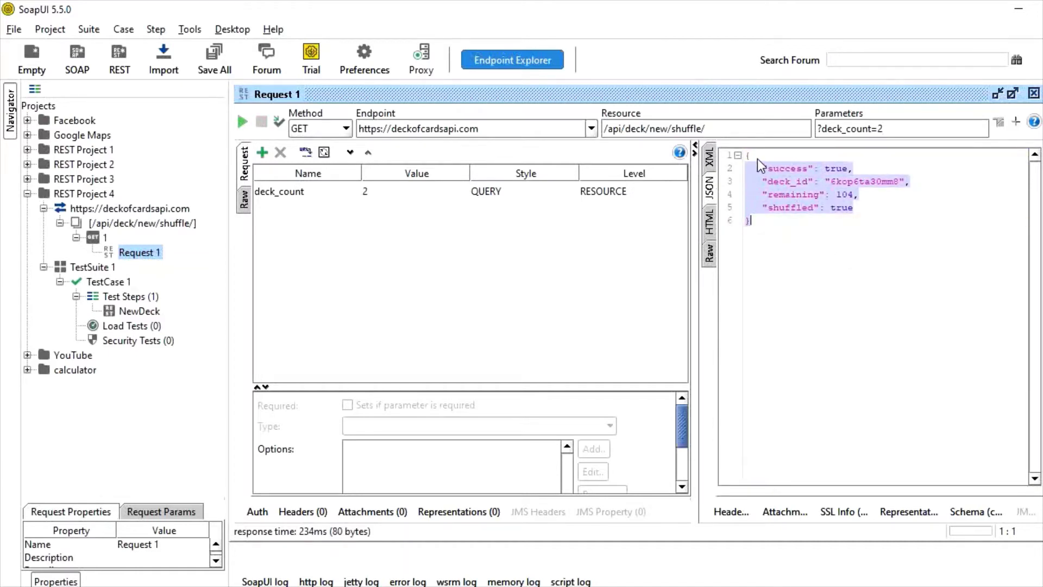
{"action": "left_click", "coordinate": [849, 199]}
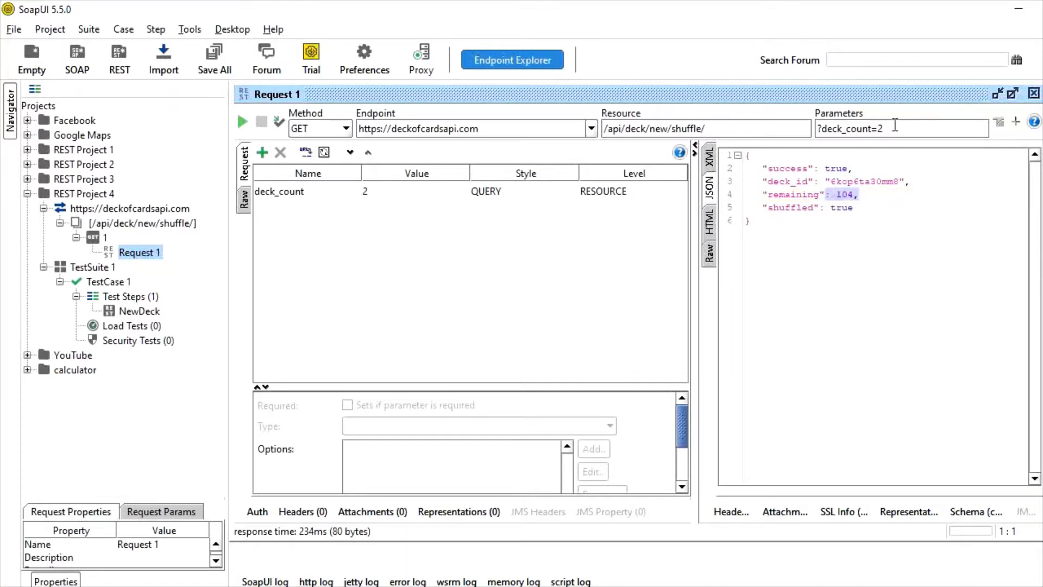
{"action": "left_click", "coordinate": [919, 277]}
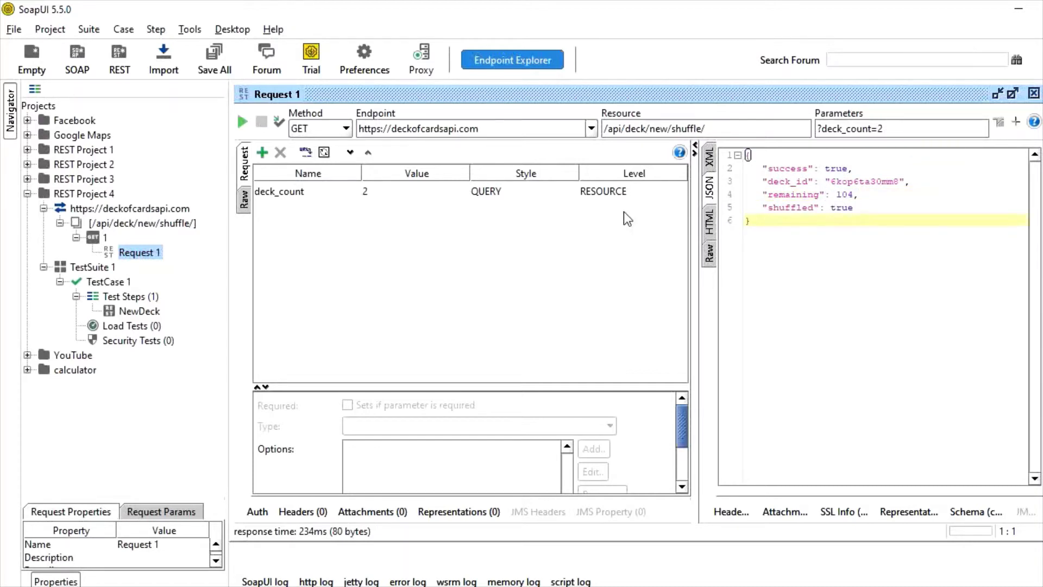
- Rerun Request 1 with deck_count set to 1 and examine the remaining field in its JSON response
{"action": "double_click", "coordinate": [415, 191]}
{"action": "key", "text": "BackSpace"}
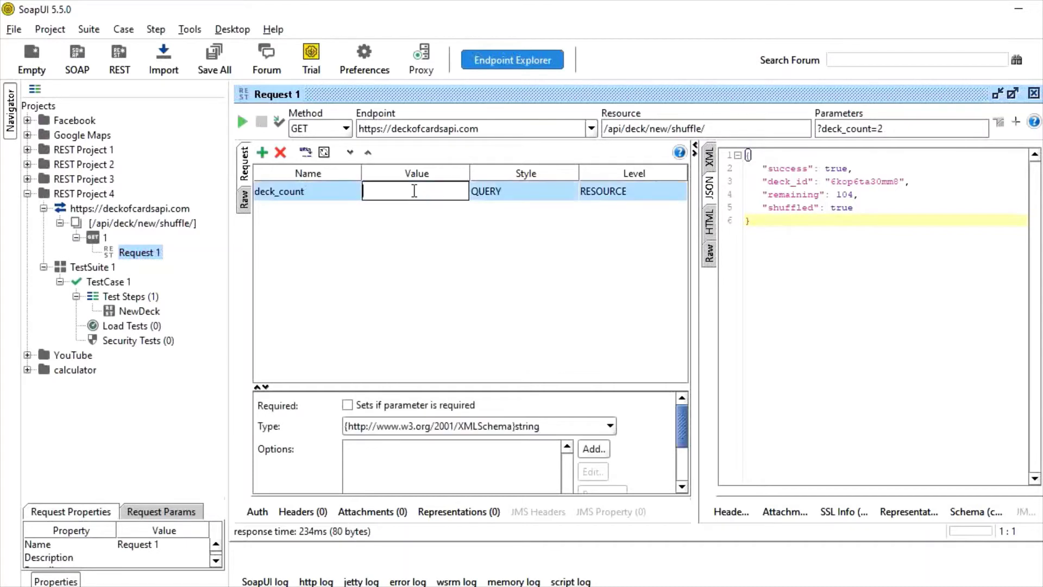
{"action": "type", "text": "1"}
{"action": "left_click", "coordinate": [243, 122]}
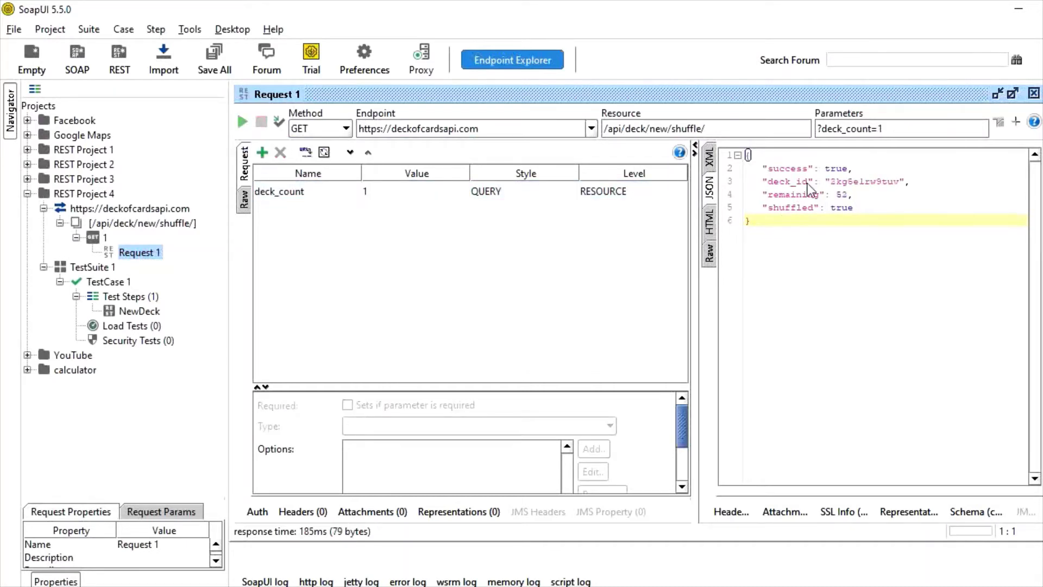
{"action": "left_click_drag", "start_coordinate": [808, 183], "coordinate": [873, 206]}
{"action": "left_click", "coordinate": [872, 207]}
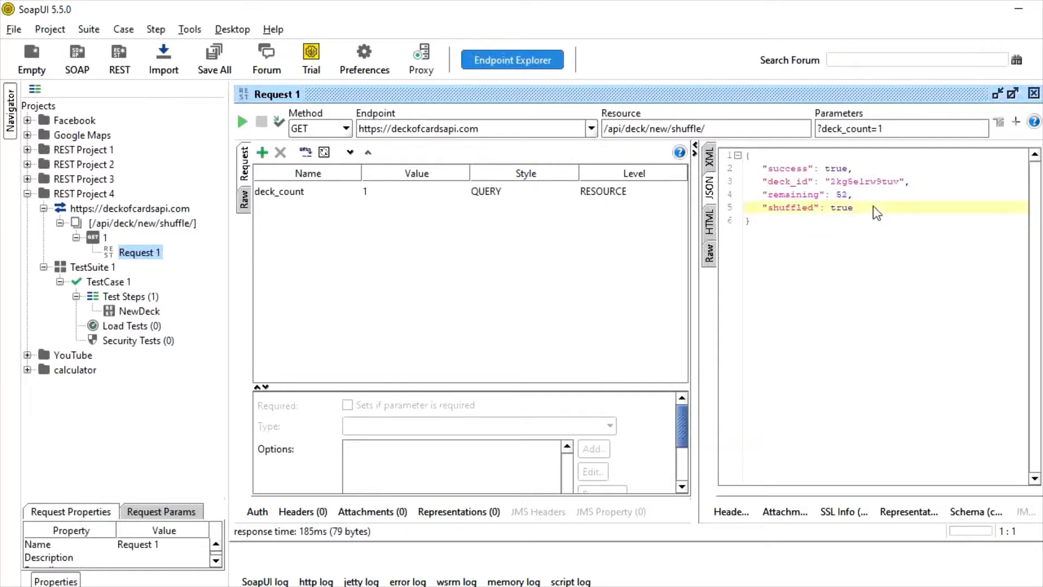
{"action": "double_click", "coordinate": [841, 194]}
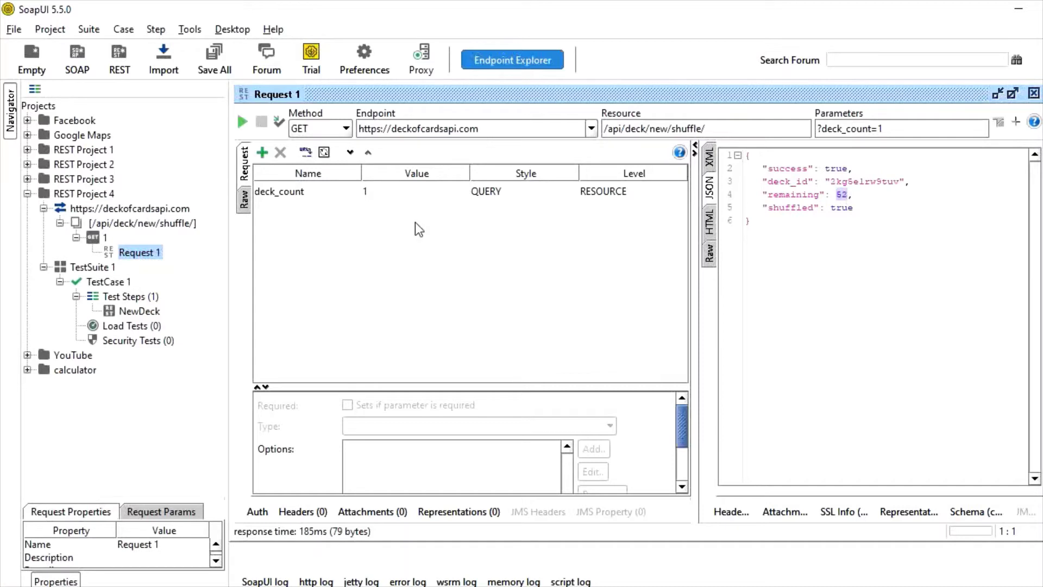
- Add Request 1 to TestCase 1 of TestSuite 1 as a test step named Shuffle
{"action": "right_click", "coordinate": [144, 264]}
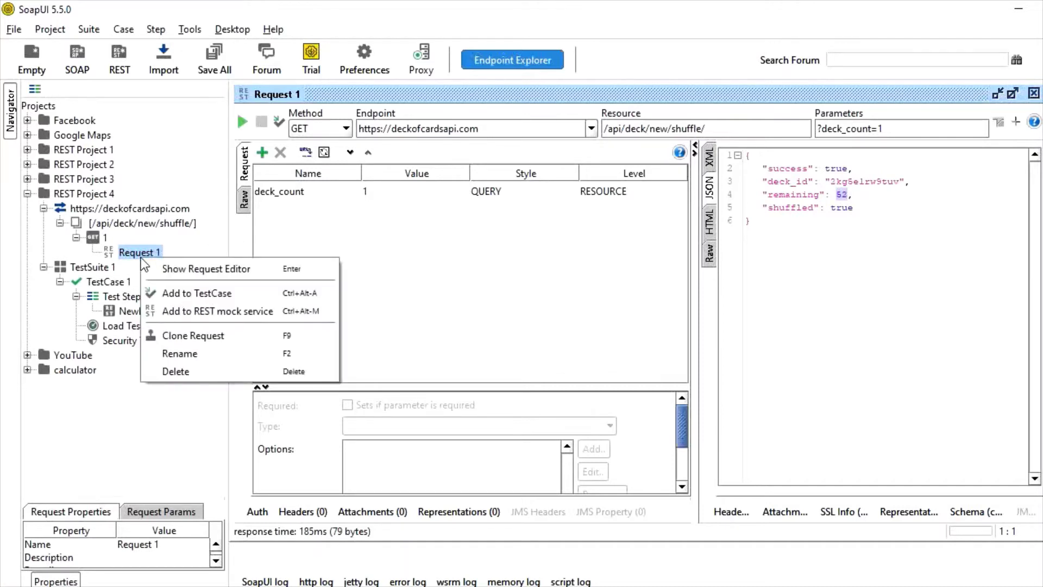
{"action": "left_click", "coordinate": [172, 292]}
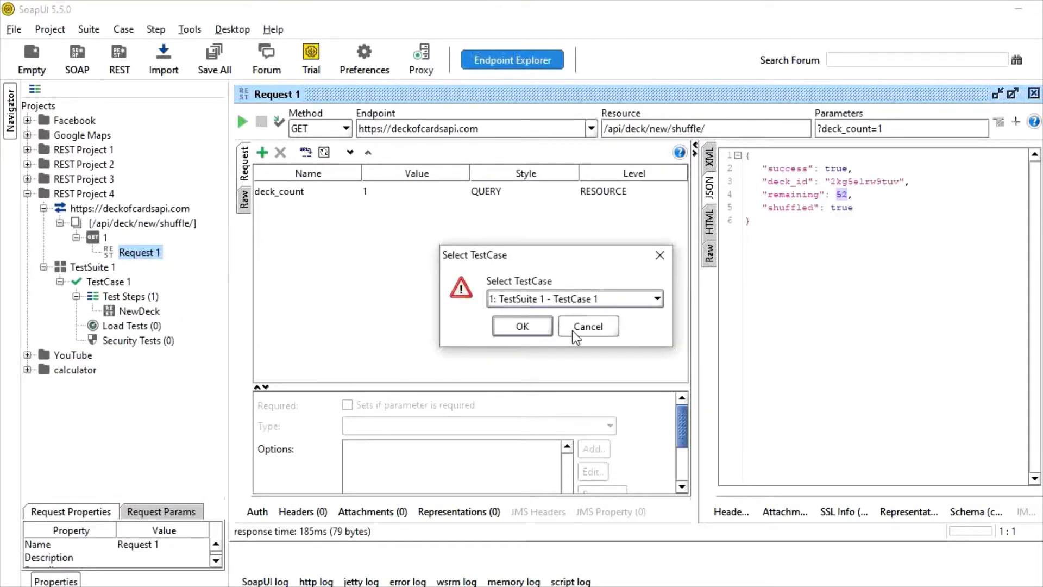
{"action": "left_click", "coordinate": [515, 328]}
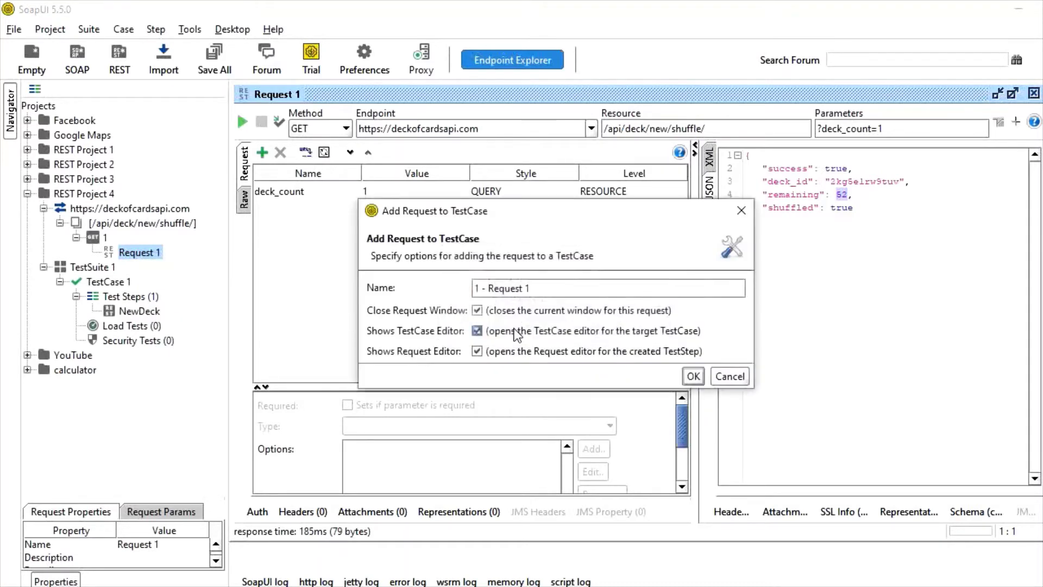
{"action": "left_click_drag", "start_coordinate": [535, 289], "coordinate": [393, 284]}
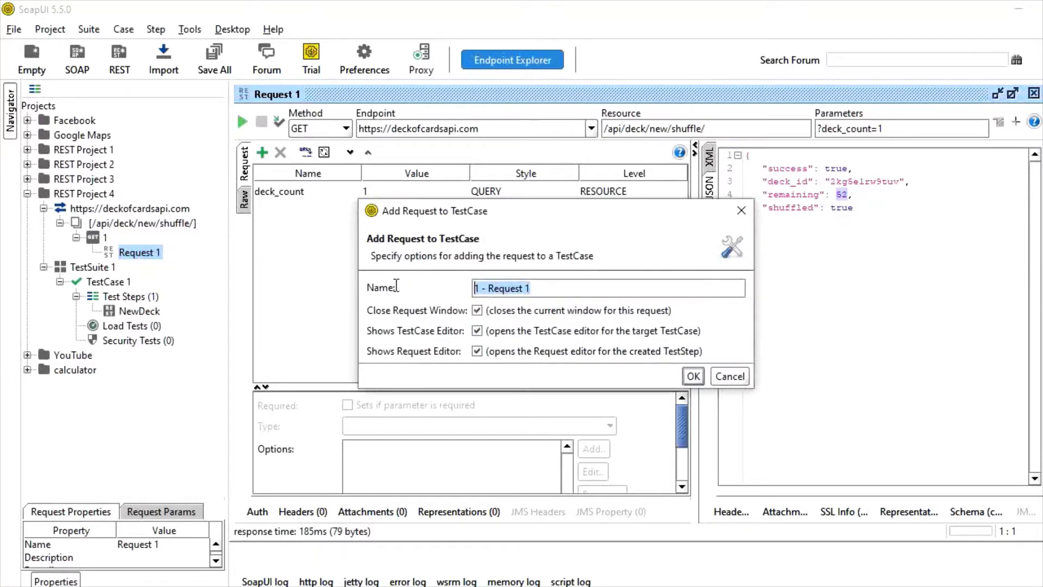
{"action": "type", "text": "Draw"}
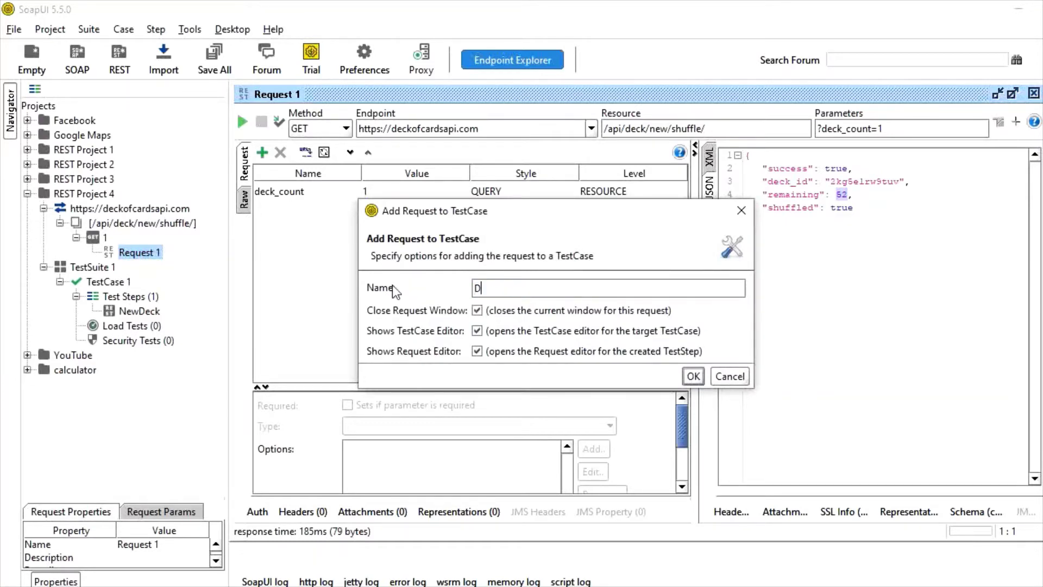
{"action": "key", "text": "BackSpace"}
{"action": "key", "text": "BackSpace"}
{"action": "key", "text": "BackSpace"}
{"action": "key", "text": "BackSpace"}
{"action": "type", "text": "Shuffle"}
{"action": "left_click", "coordinate": [691, 376]}
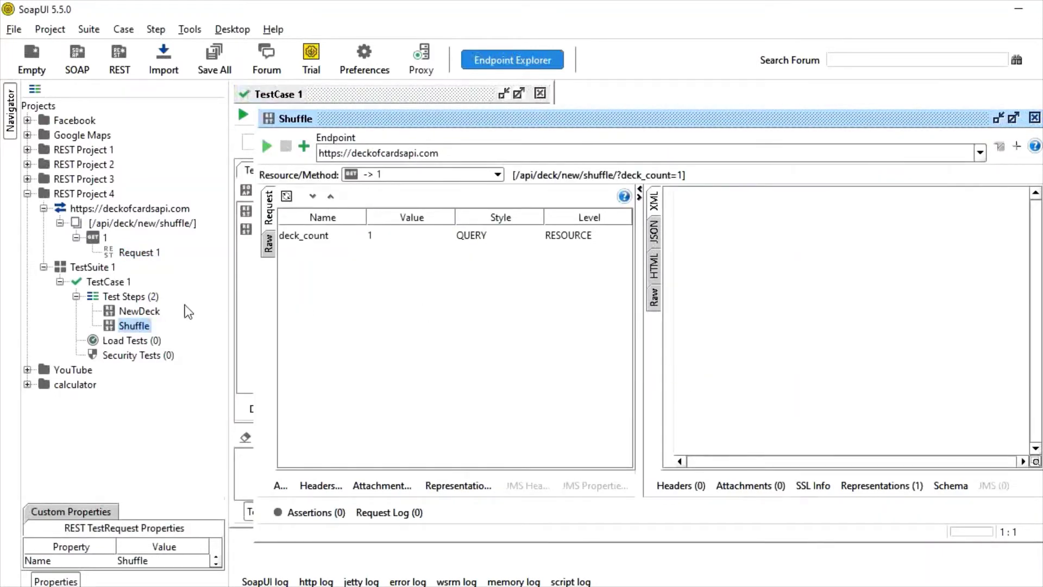
- Review the NewDeck test step and Request 1, close the request and test step editors, and maximize the TestCase 1 editor
{"action": "double_click", "coordinate": [146, 311]}
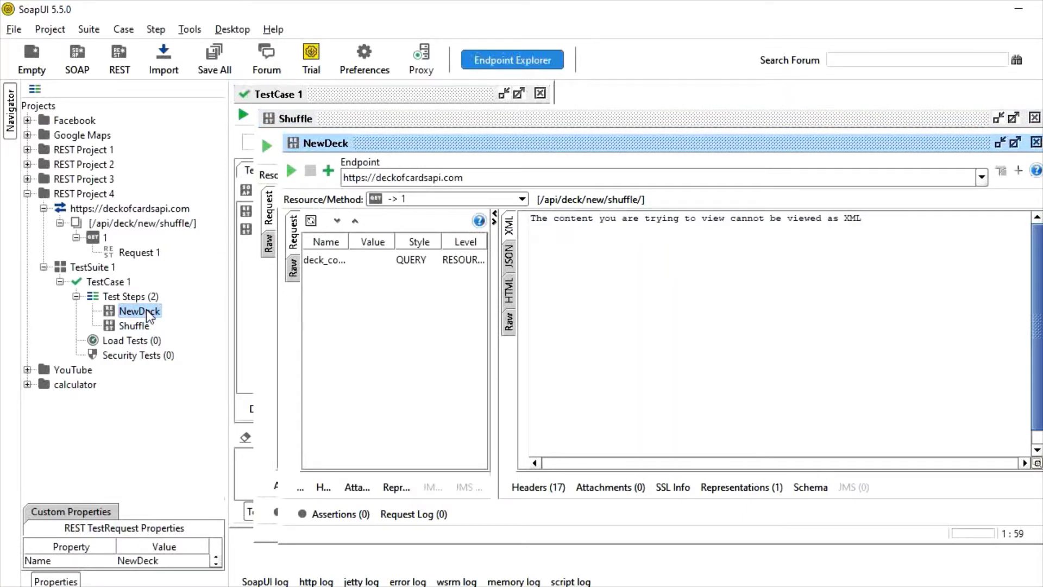
{"action": "double_click", "coordinate": [128, 257]}
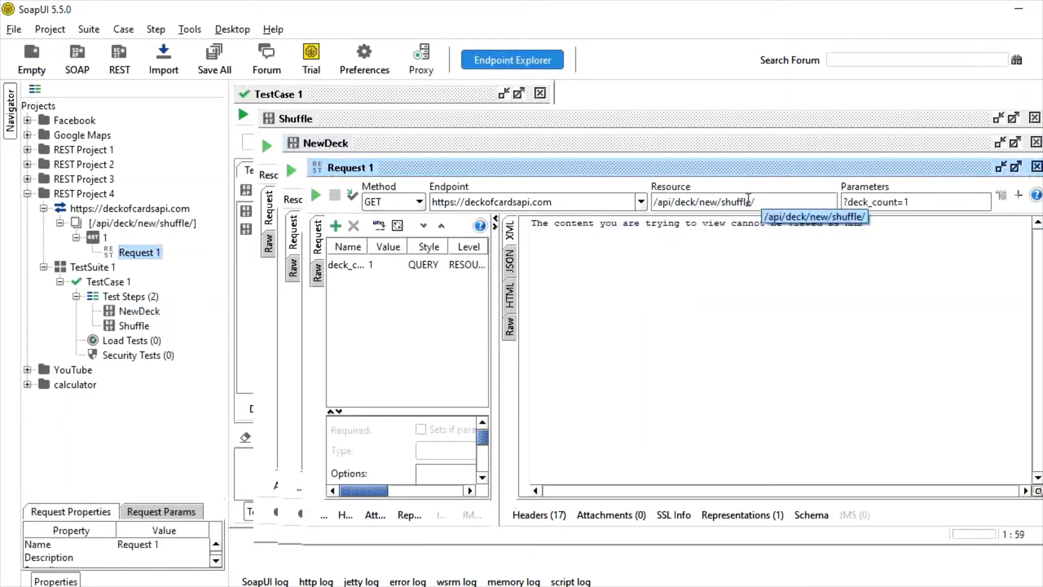
{"action": "left_click", "coordinate": [1037, 166]}
{"action": "left_click", "coordinate": [1037, 142]}
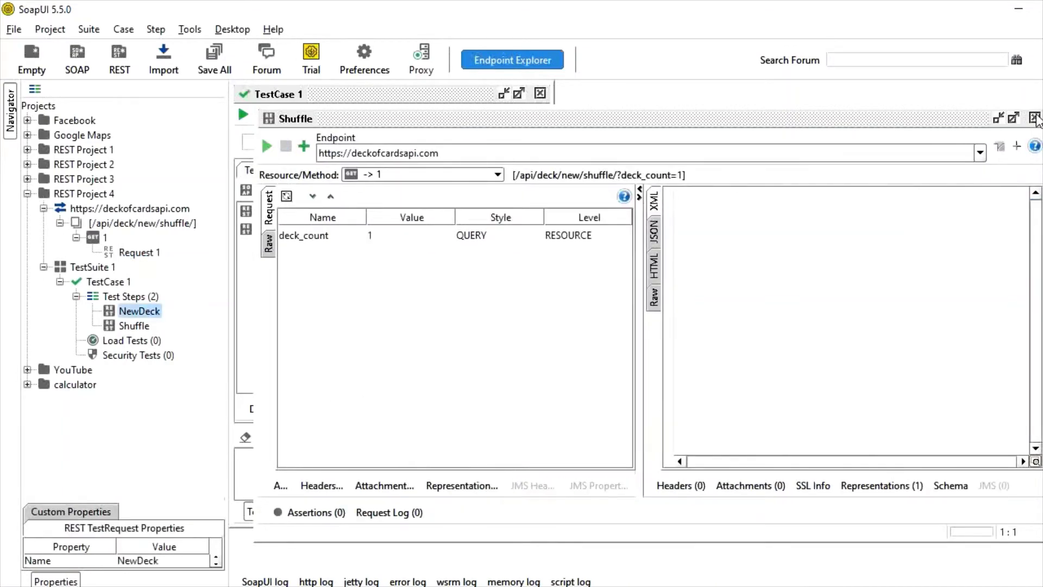
{"action": "left_click", "coordinate": [1035, 117]}
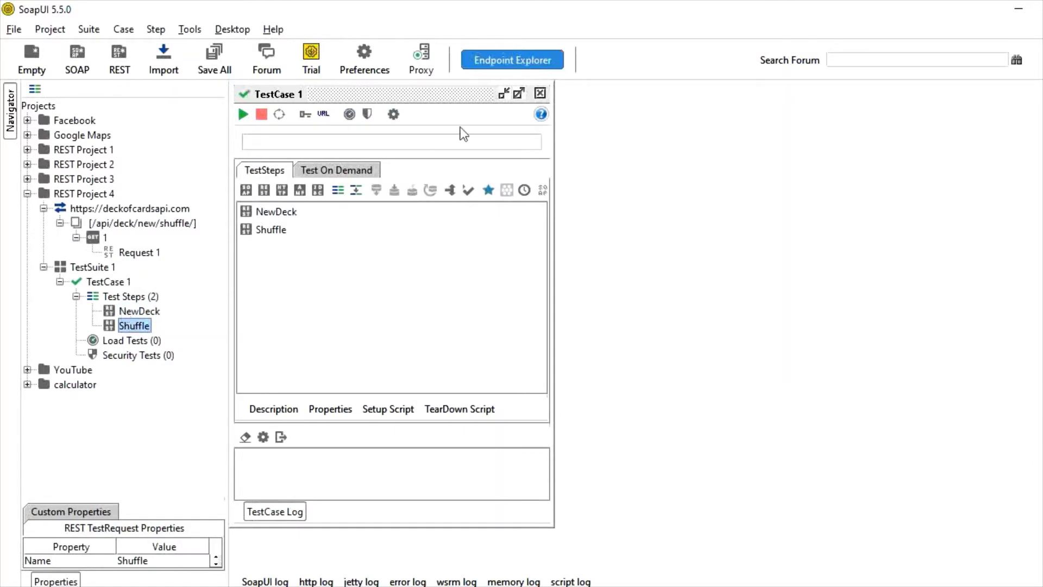
{"action": "left_click", "coordinate": [522, 94]}
{"action": "left_click", "coordinate": [518, 93]}
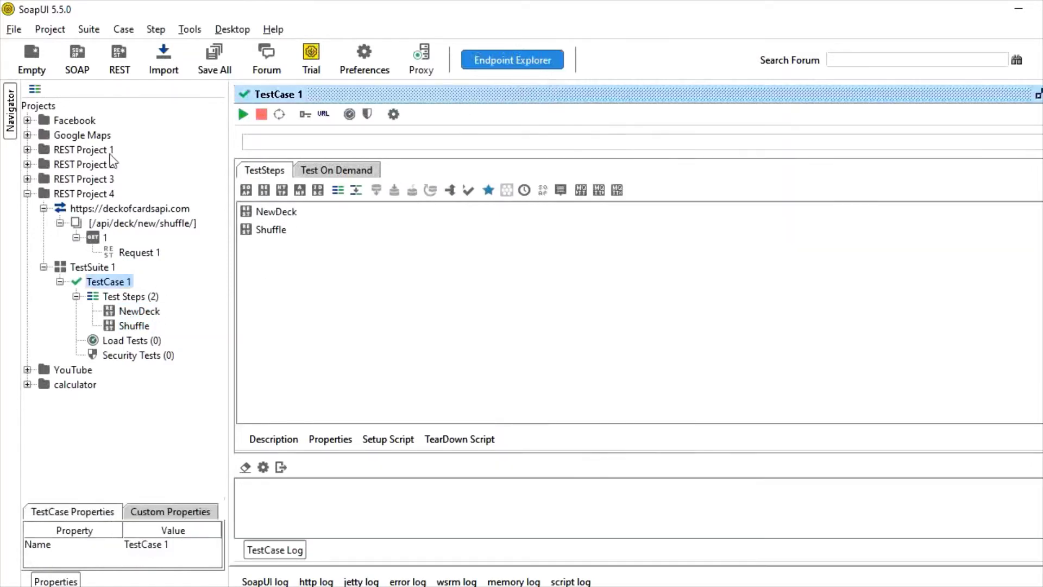
{"action": "left_click", "coordinate": [97, 197]}
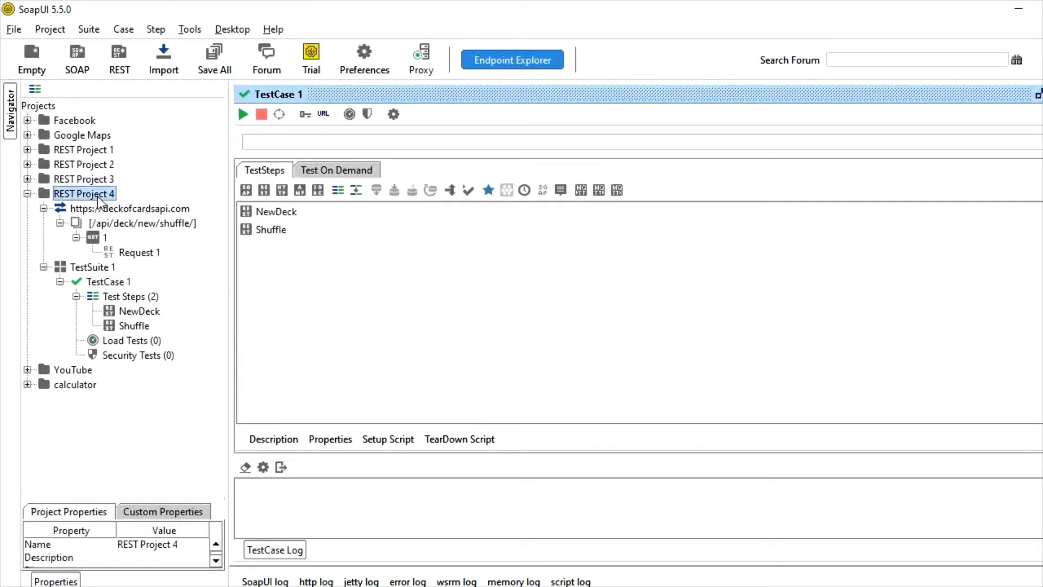
{"action": "right_click", "coordinate": [97, 197]}
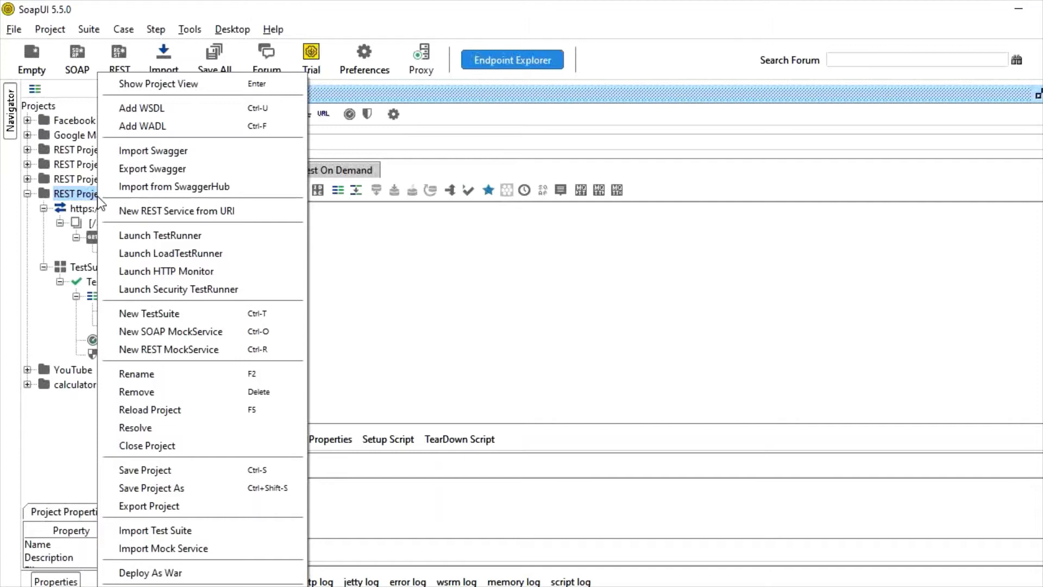
{"action": "left_click", "coordinate": [163, 211]}
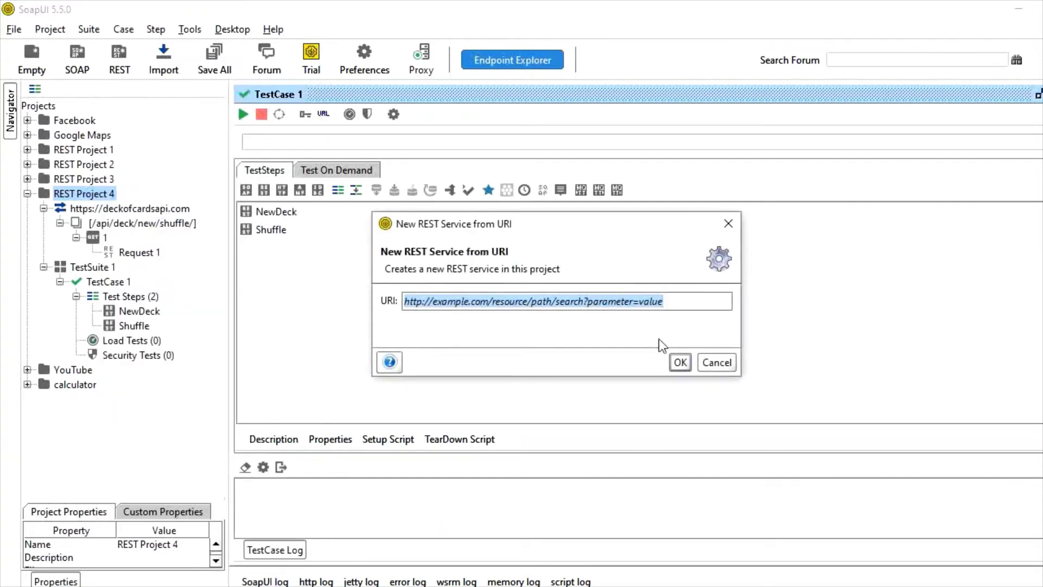
{"action": "key", "text": "BackSpace"}
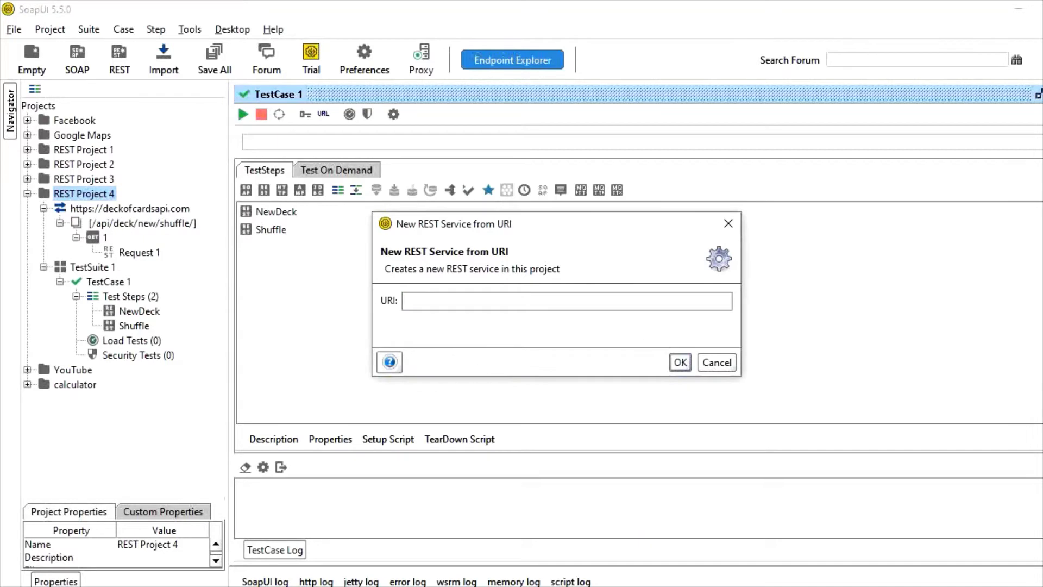
{"action": "key", "text": "alt+Tab"}
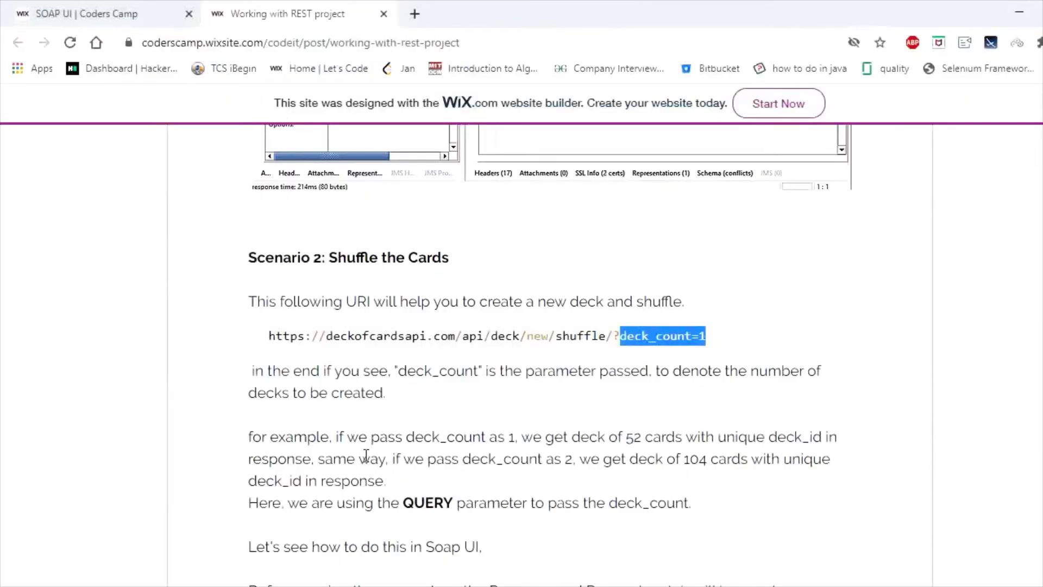
{"action": "scroll", "coordinate": [365, 456], "scroll_direction": "up", "scroll_amount": 1}
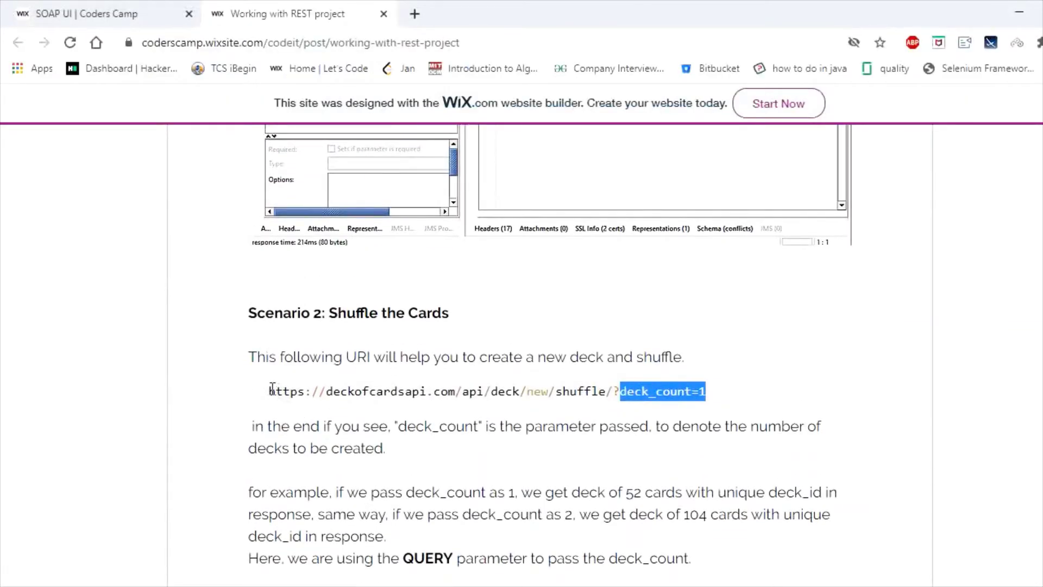
{"action": "left_click_drag", "start_coordinate": [272, 387], "coordinate": [740, 385]}
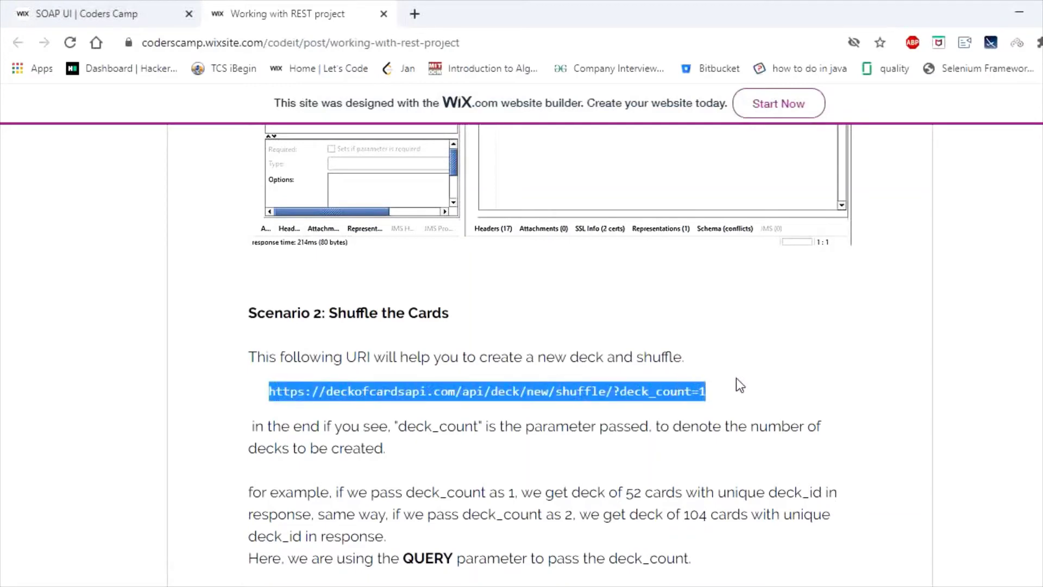
{"action": "key", "text": "alt+Tab"}
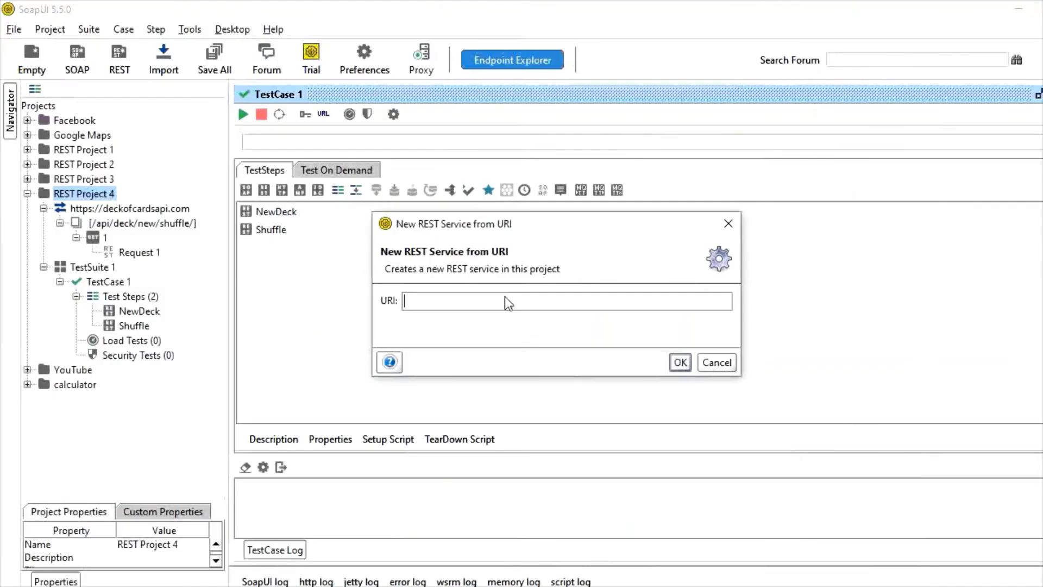
{"action": "type", "text": "https://deckofcardsapi.com/api/deck/new/shuffle/?deck_count=1"}
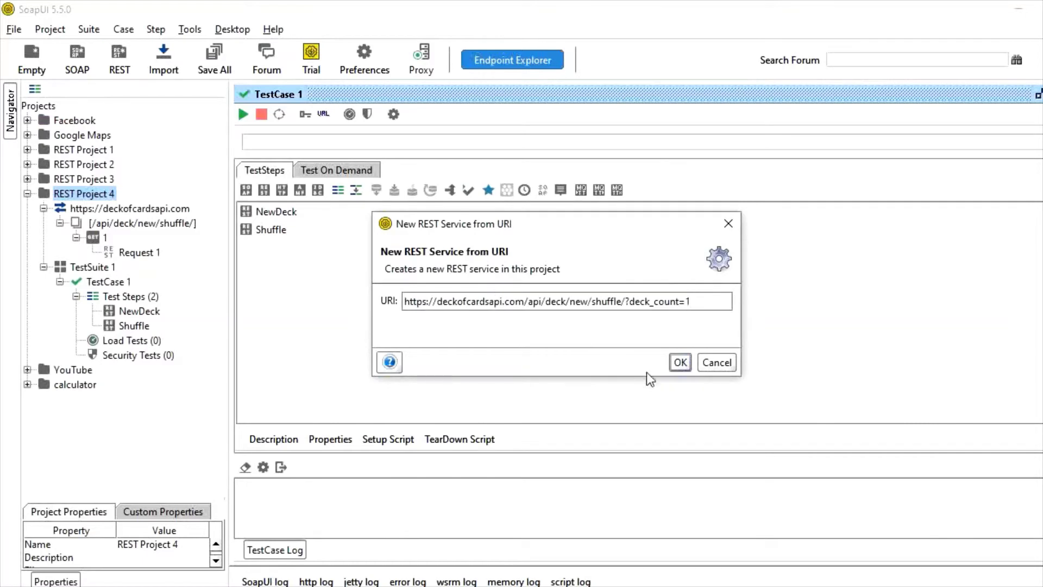
{"action": "left_click", "coordinate": [681, 362]}
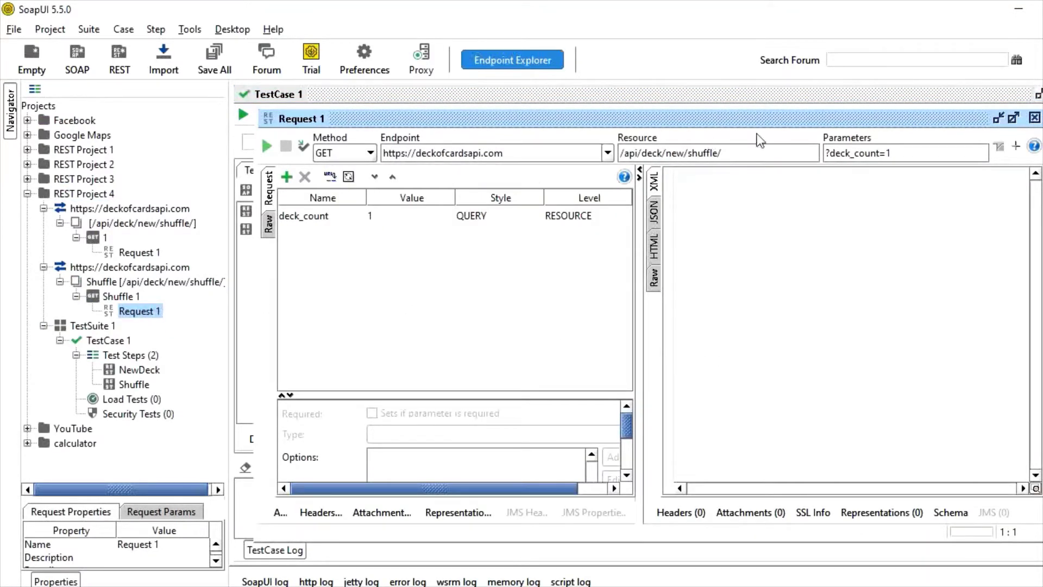
- Close the open editors and change the resource path of the first service's Request 1 to /api/deck/new/
{"action": "left_click", "coordinate": [1036, 118]}
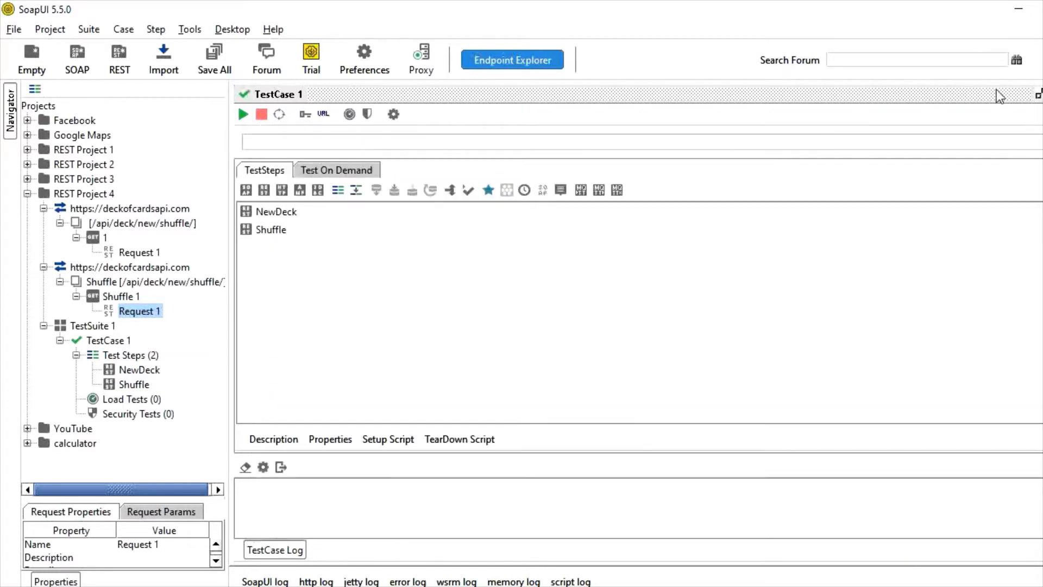
{"action": "left_click", "coordinate": [1038, 95]}
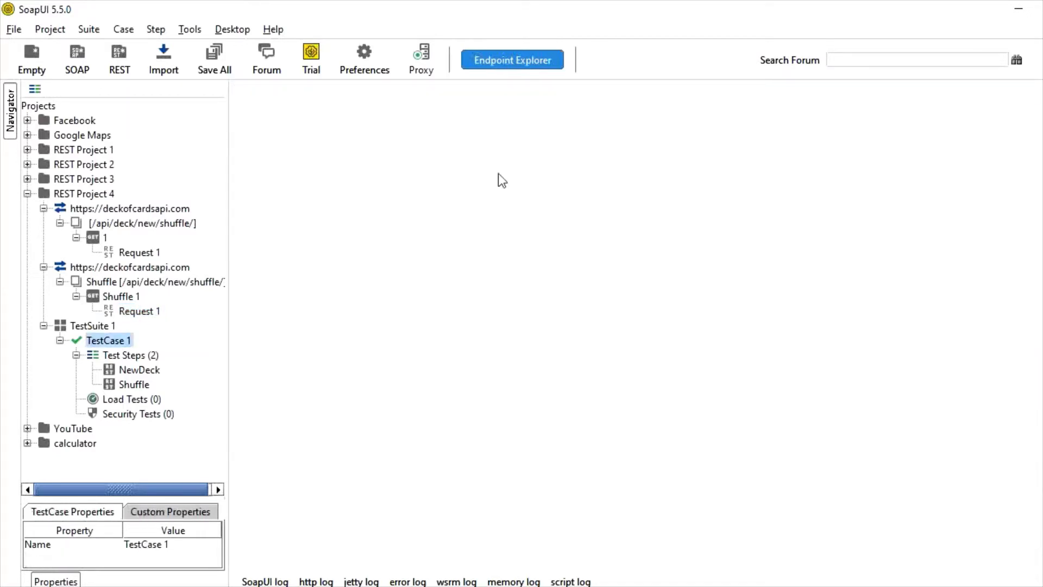
{"action": "left_click", "coordinate": [114, 224]}
{"action": "double_click", "coordinate": [123, 253]}
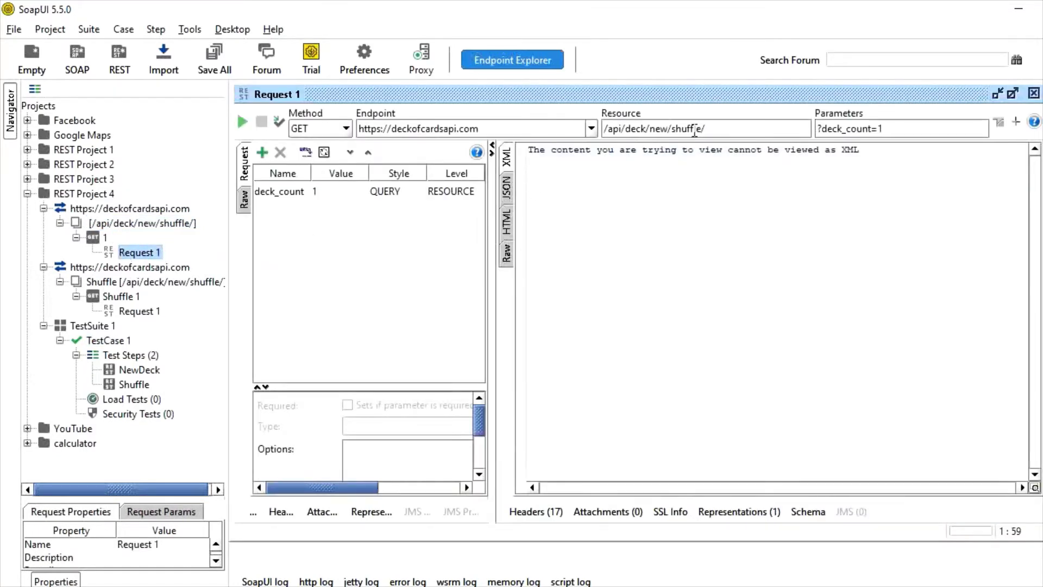
{"action": "left_click_drag", "start_coordinate": [717, 126], "coordinate": [673, 129]}
{"action": "key", "text": "BackSpace"}
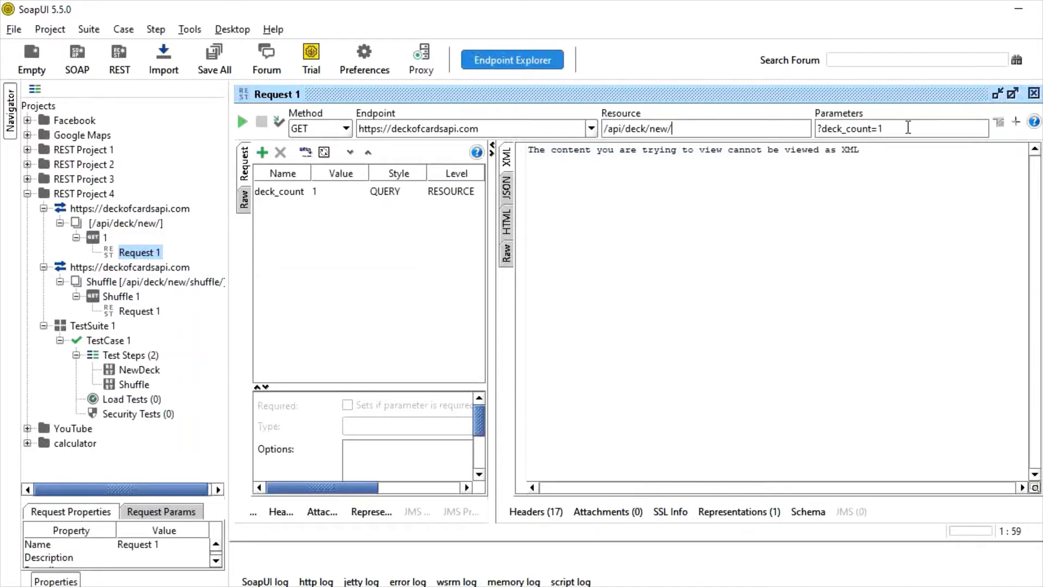
- Set the deck_count parameter's style to PLAIN in the first service's Request 1 and close the request
{"action": "left_click", "coordinate": [908, 128]}
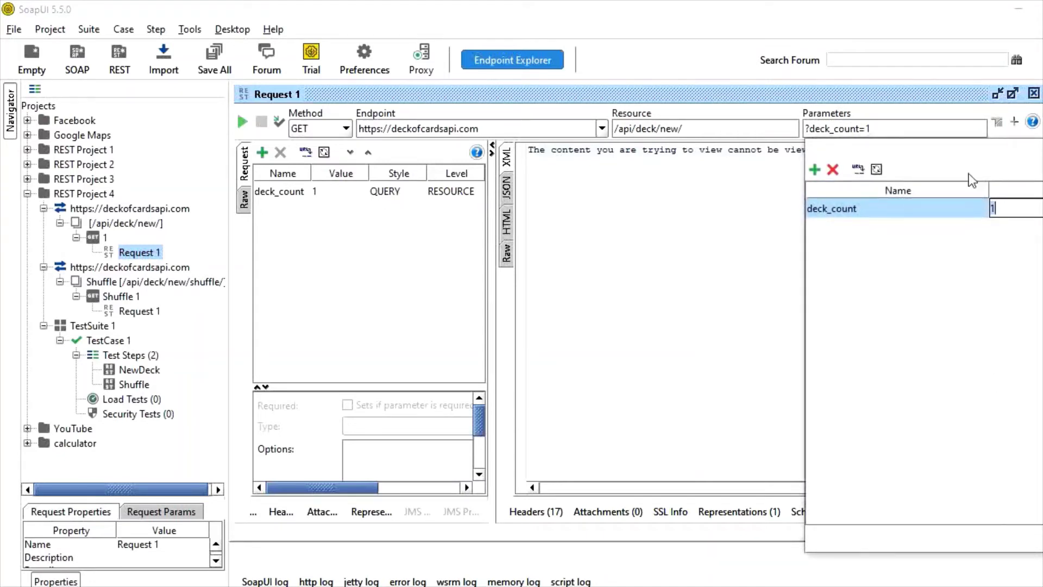
{"action": "left_click_drag", "start_coordinate": [915, 143], "coordinate": [630, 130]}
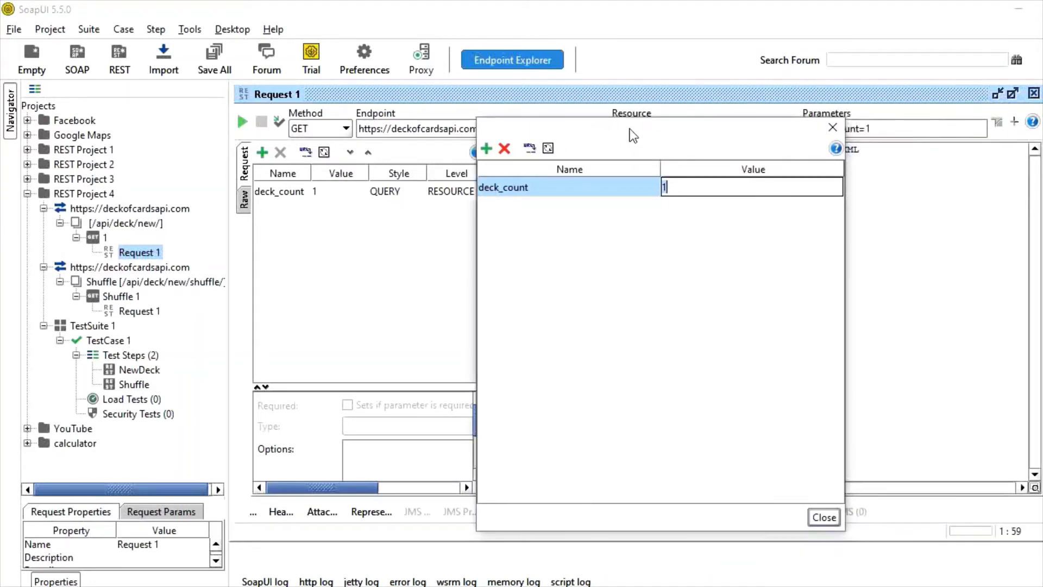
{"action": "left_click", "coordinate": [827, 520]}
{"action": "left_click_drag", "start_coordinate": [496, 294], "coordinate": [626, 299]}
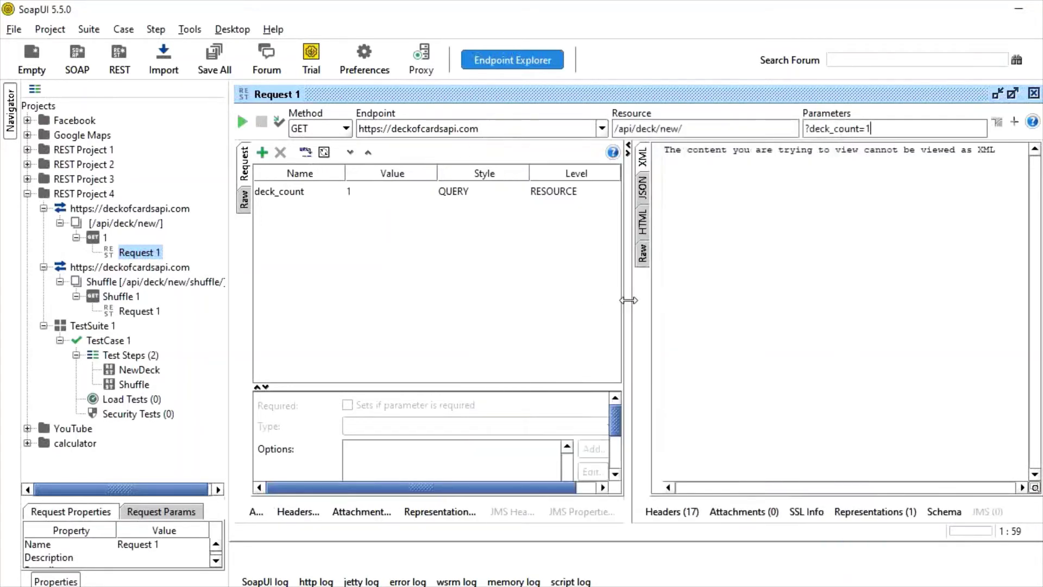
{"action": "left_click", "coordinate": [458, 196]}
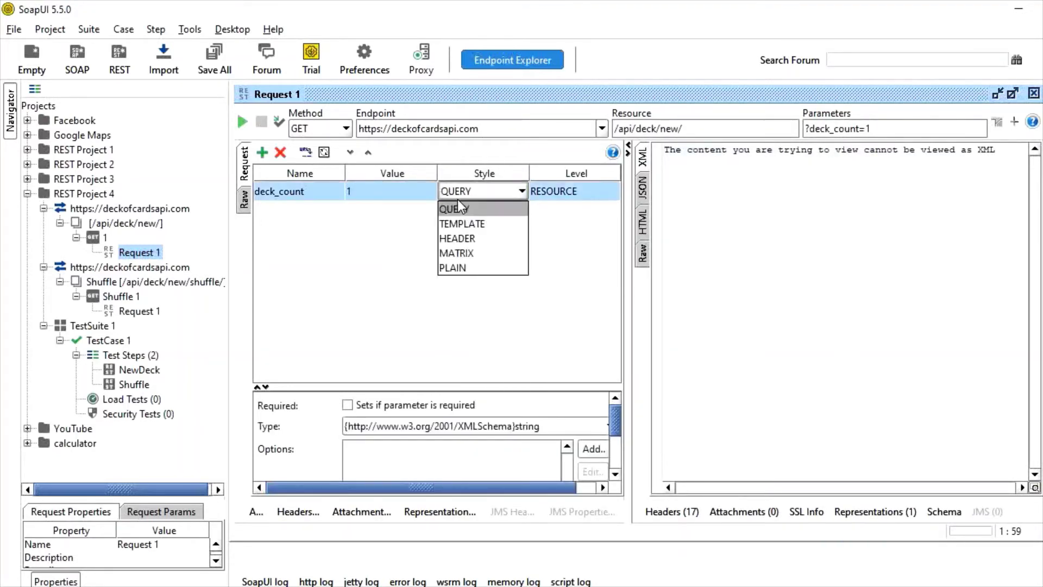
{"action": "left_click", "coordinate": [467, 269]}
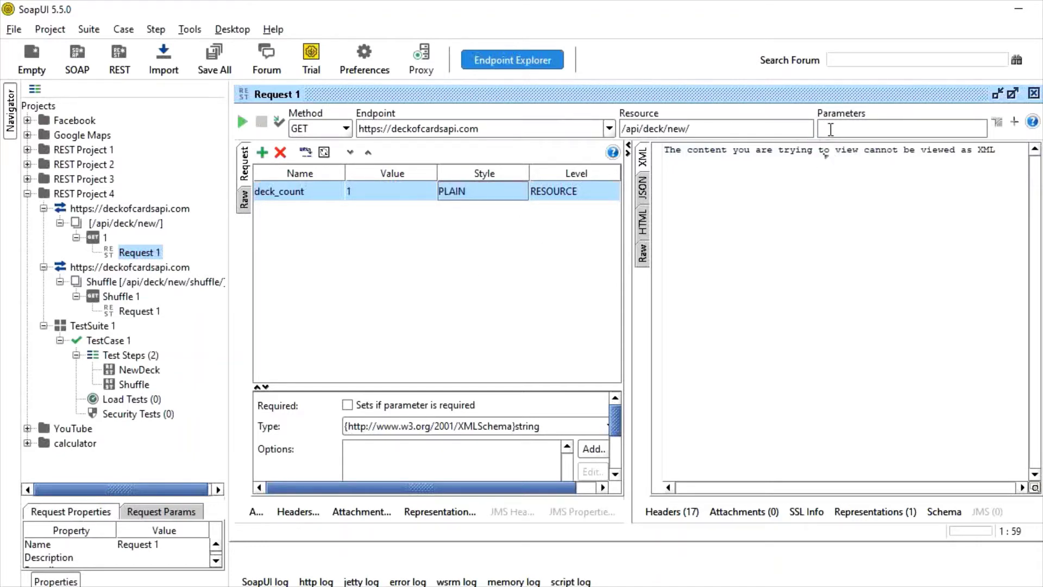
{"action": "left_click", "coordinate": [319, 196]}
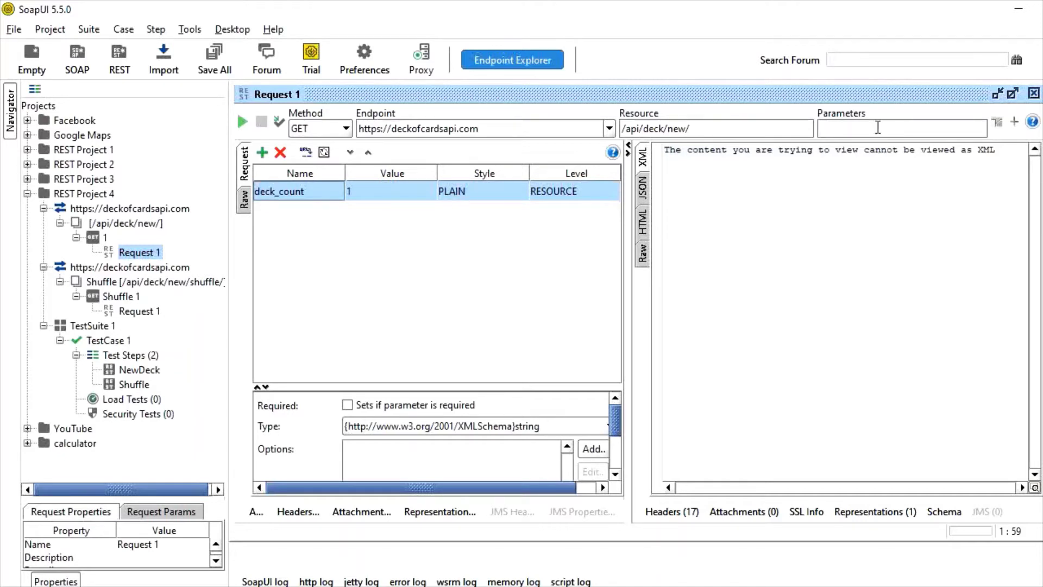
{"action": "left_click", "coordinate": [1034, 93]}
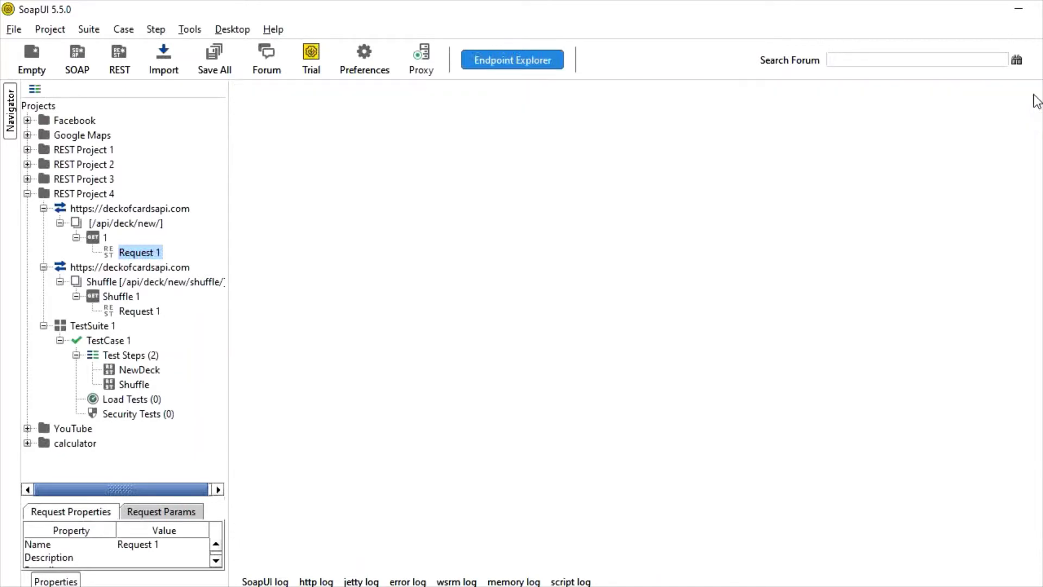
- Check the resource and deck_count parameter of Request 1 under Shuffle 1, close it, and select the Shuffle test step
{"action": "double_click", "coordinate": [125, 312]}
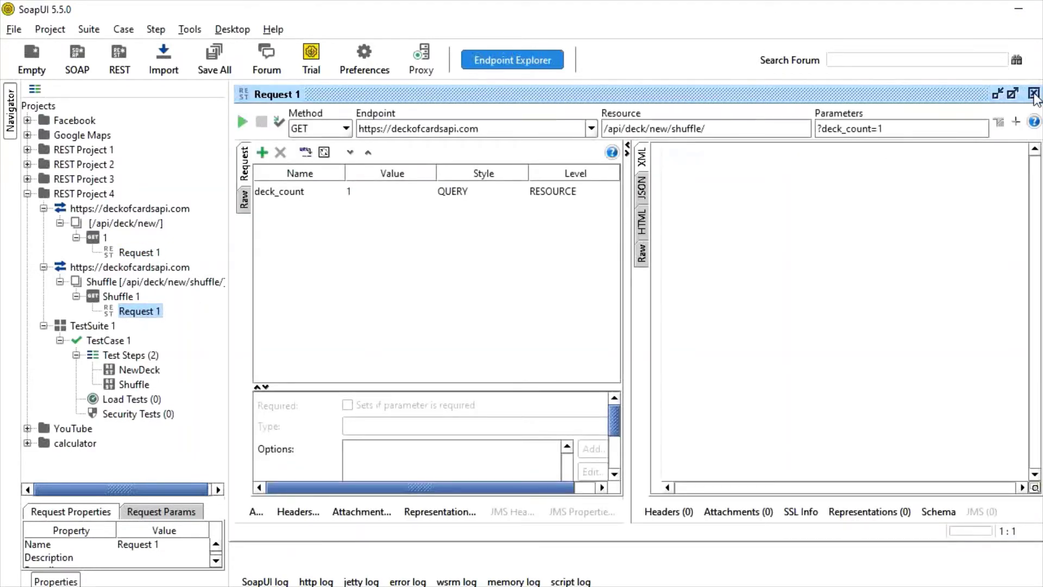
{"action": "left_click", "coordinate": [1034, 94]}
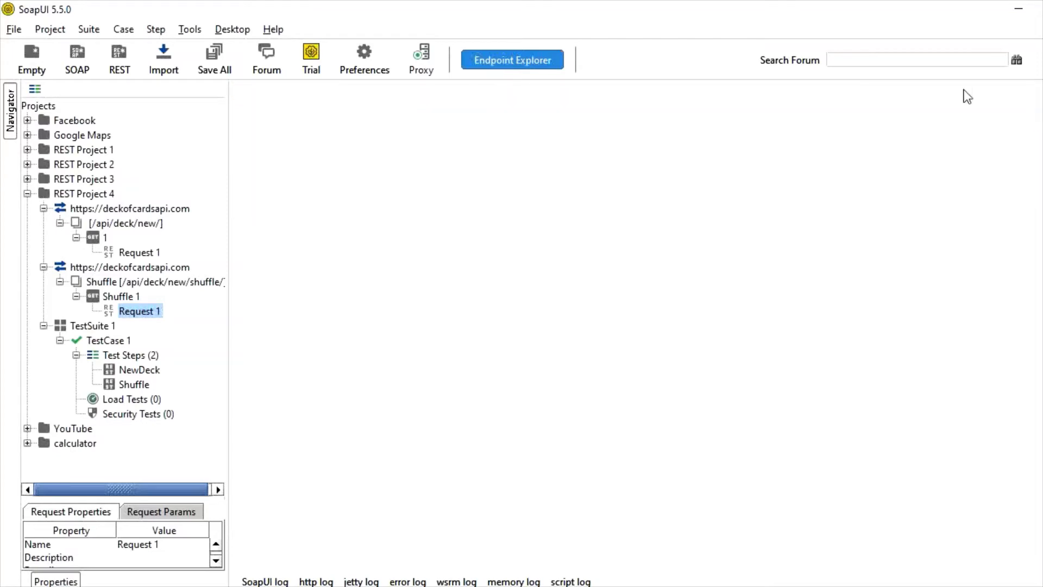
{"action": "left_click", "coordinate": [117, 385]}
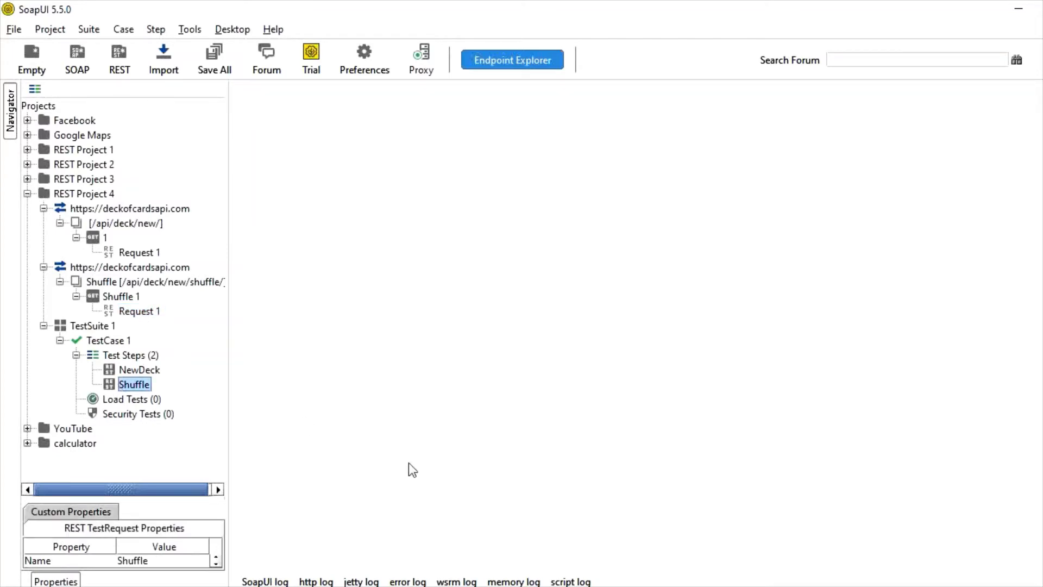
{"action": "key", "text": "alt+Tab"}
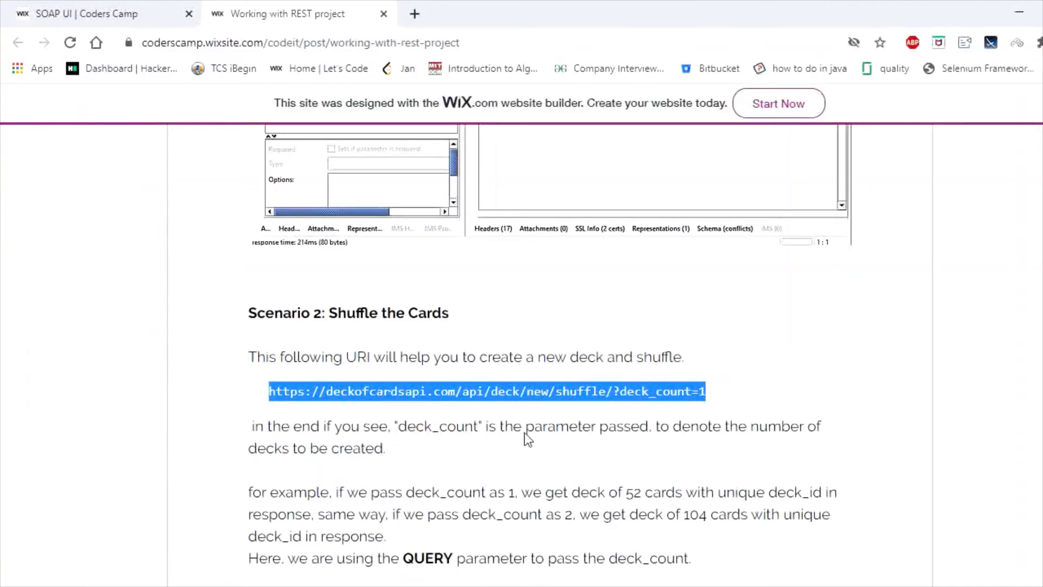
{"action": "scroll", "coordinate": [524, 433], "scroll_direction": "down", "scroll_amount": 6}
{"action": "scroll", "coordinate": [526, 433], "scroll_direction": "down", "scroll_amount": 12}
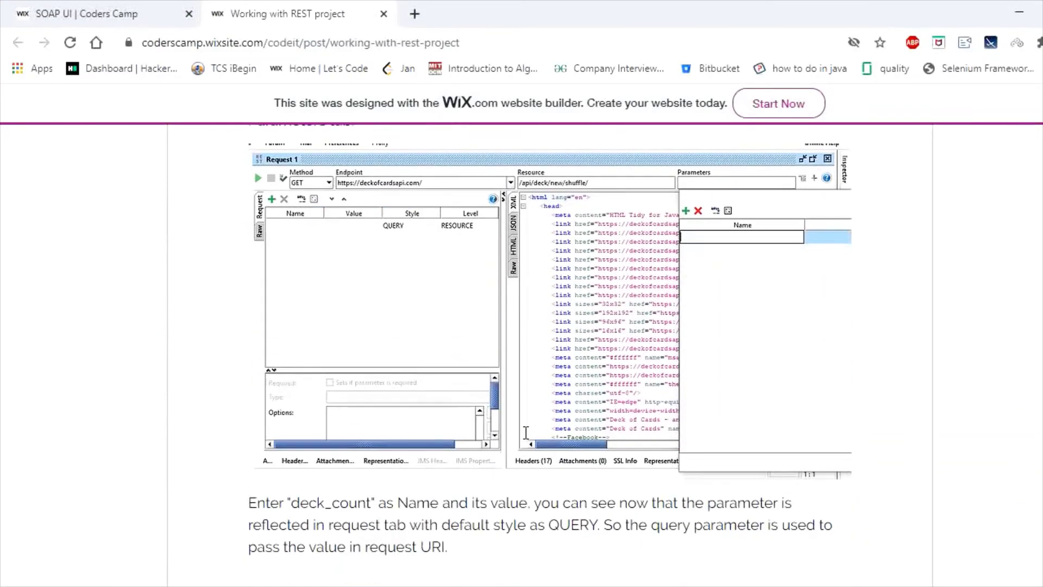
{"action": "scroll", "coordinate": [526, 433], "scroll_direction": "down", "scroll_amount": 10}
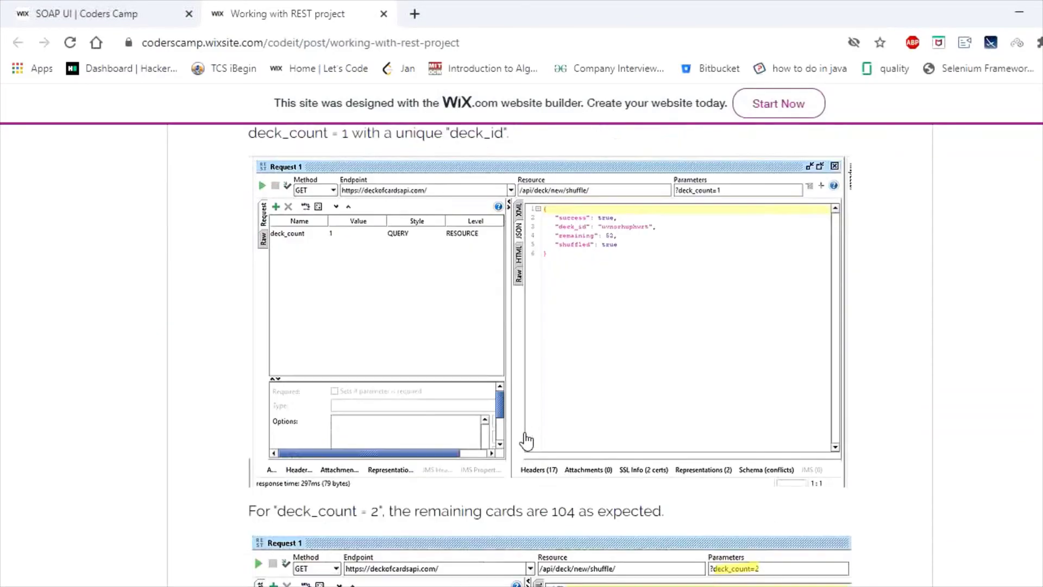
{"action": "scroll", "coordinate": [526, 440], "scroll_direction": "down", "scroll_amount": 10}
{"action": "scroll", "coordinate": [526, 438], "scroll_direction": "up", "scroll_amount": 3}
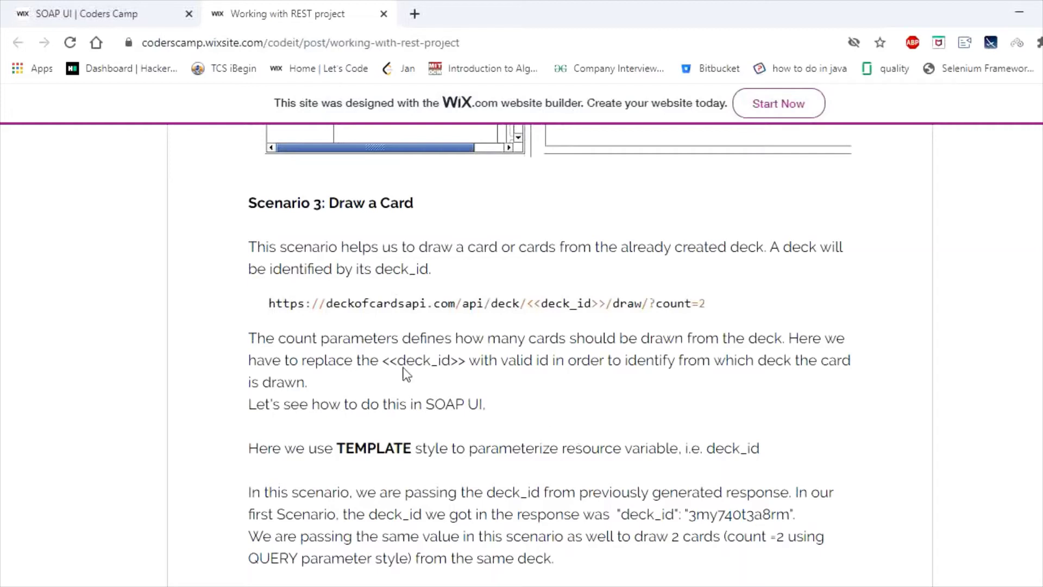
{"action": "left_click_drag", "start_coordinate": [365, 306], "coordinate": [721, 319]}
{"action": "key", "text": "ctrl+c"}
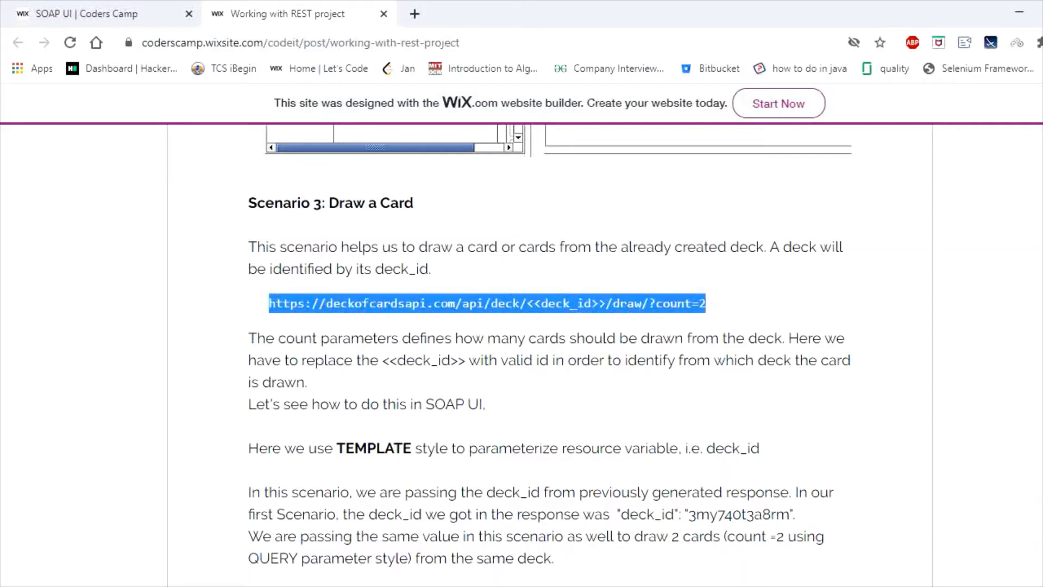
{"action": "key", "text": "alt+Tab"}
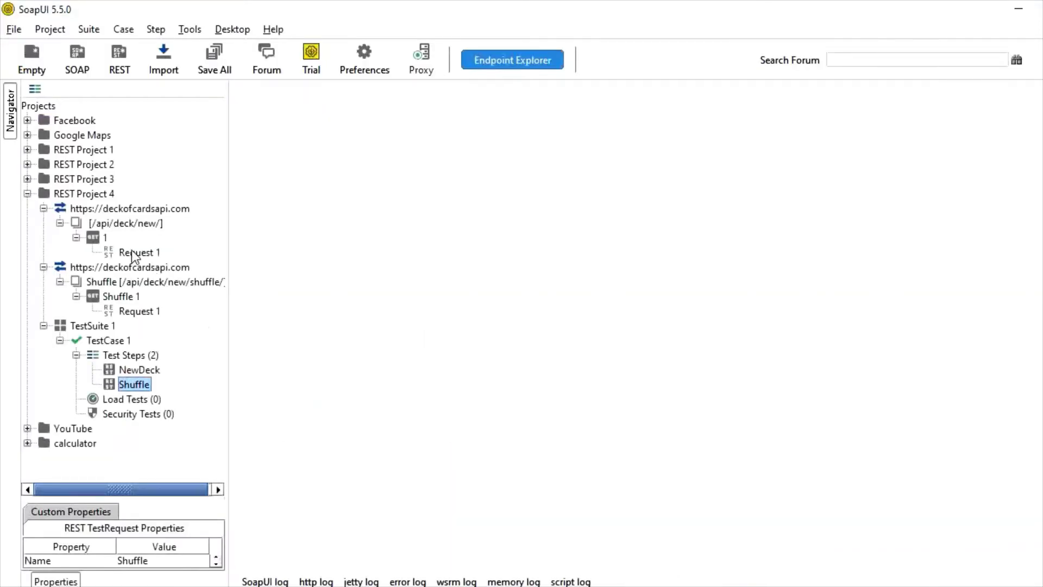
{"action": "double_click", "coordinate": [136, 253]}
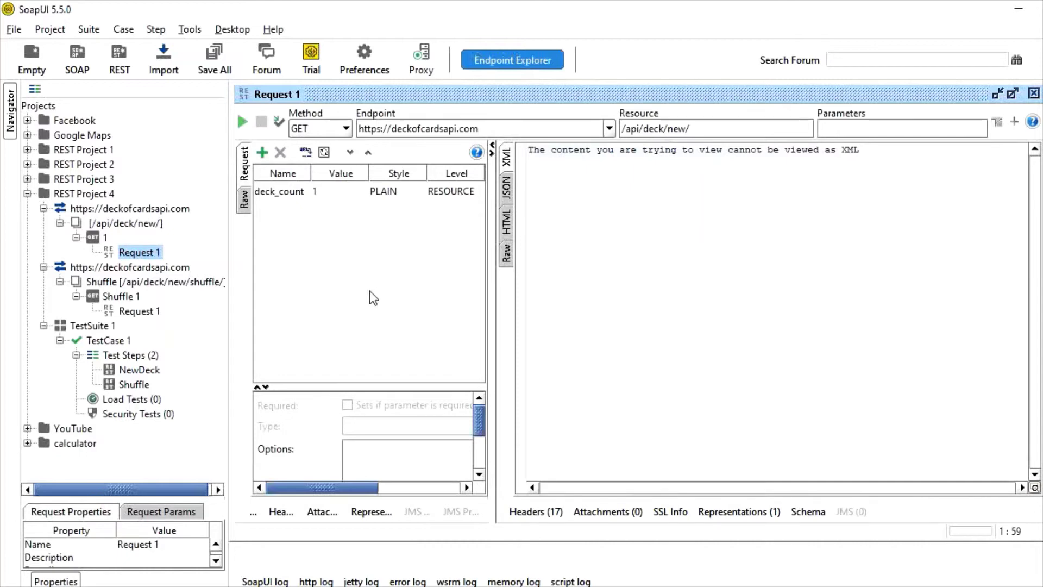
{"action": "left_click", "coordinate": [1034, 94]}
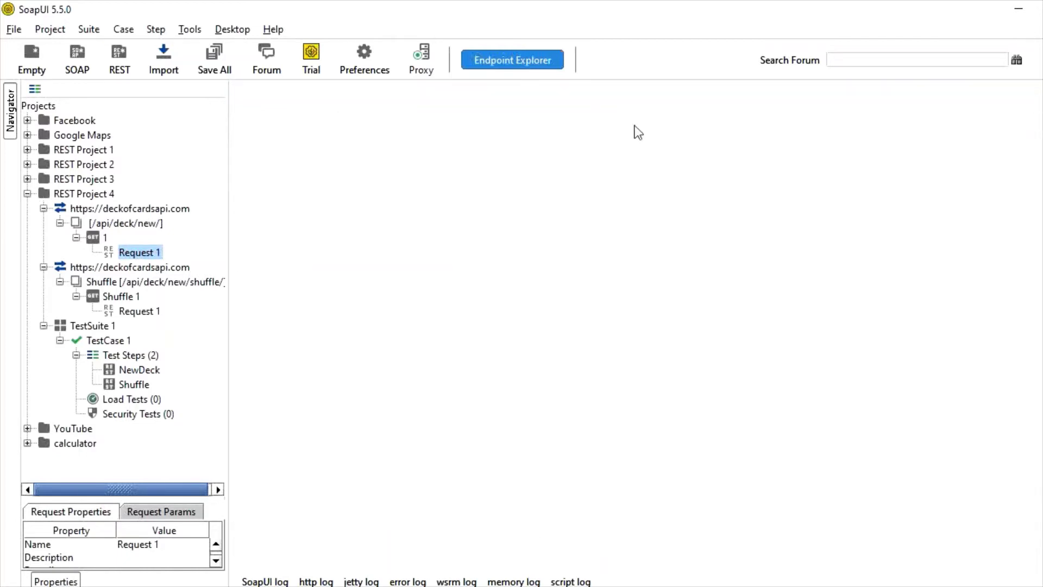
{"action": "left_click", "coordinate": [90, 193]}
{"action": "right_click", "coordinate": [89, 194]}
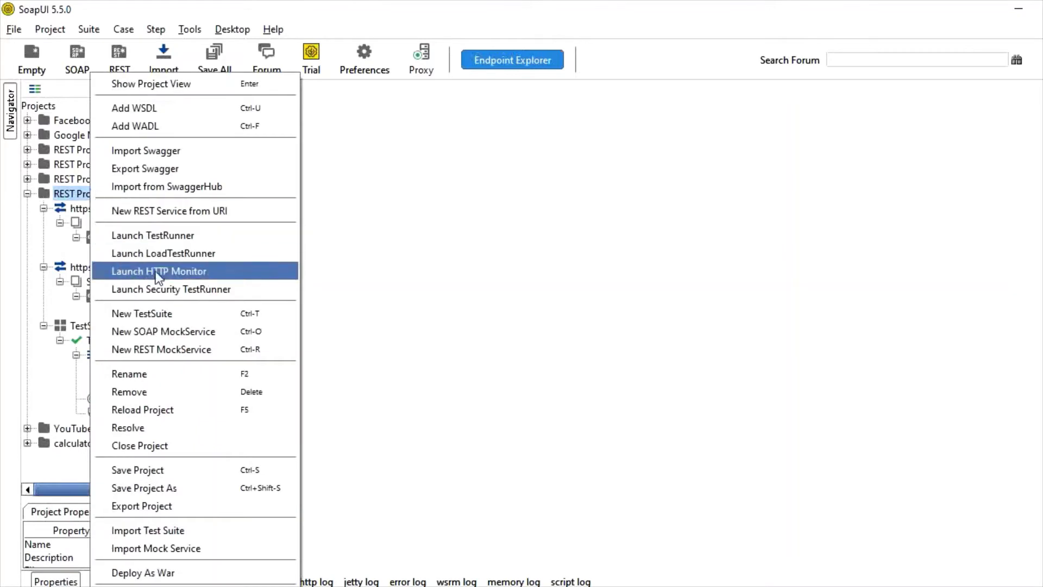
{"action": "left_click", "coordinate": [151, 208]}
{"action": "key", "text": "ctrl+v"}
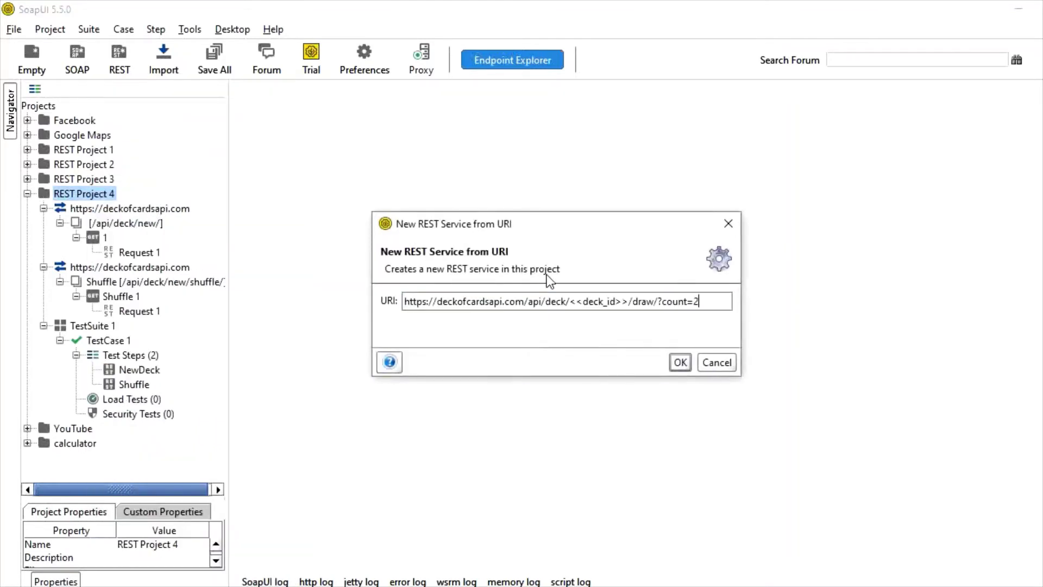
{"action": "left_click", "coordinate": [680, 362]}
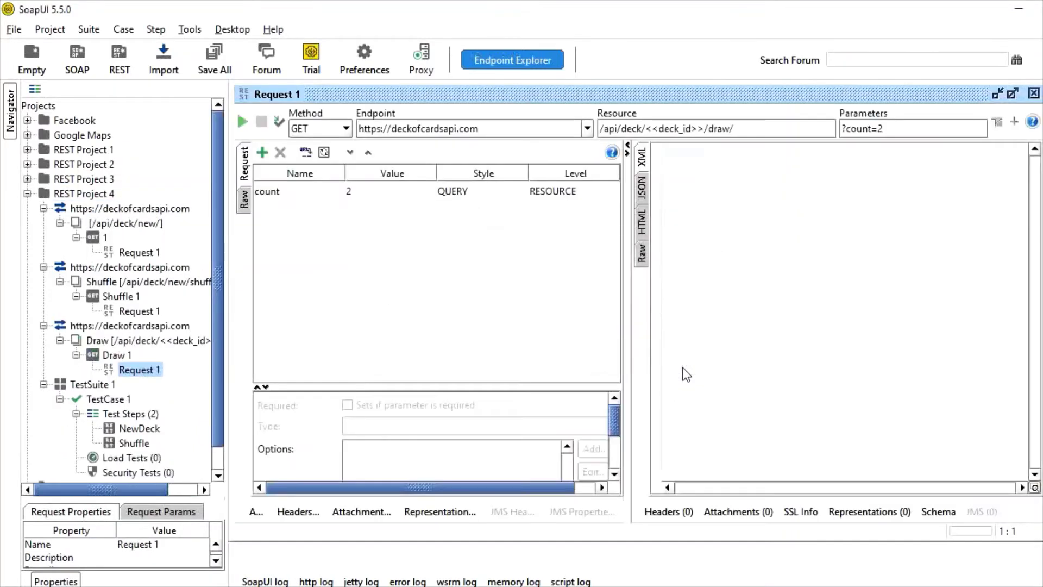
- Reopen Request 1 under Draw 1 and examine its endpoint and the <<deck_id>> placeholder in the resource path
{"action": "left_click", "coordinate": [1034, 94]}
{"action": "double_click", "coordinate": [134, 369]}
{"action": "left_click_drag", "start_coordinate": [384, 129], "coordinate": [512, 128]}
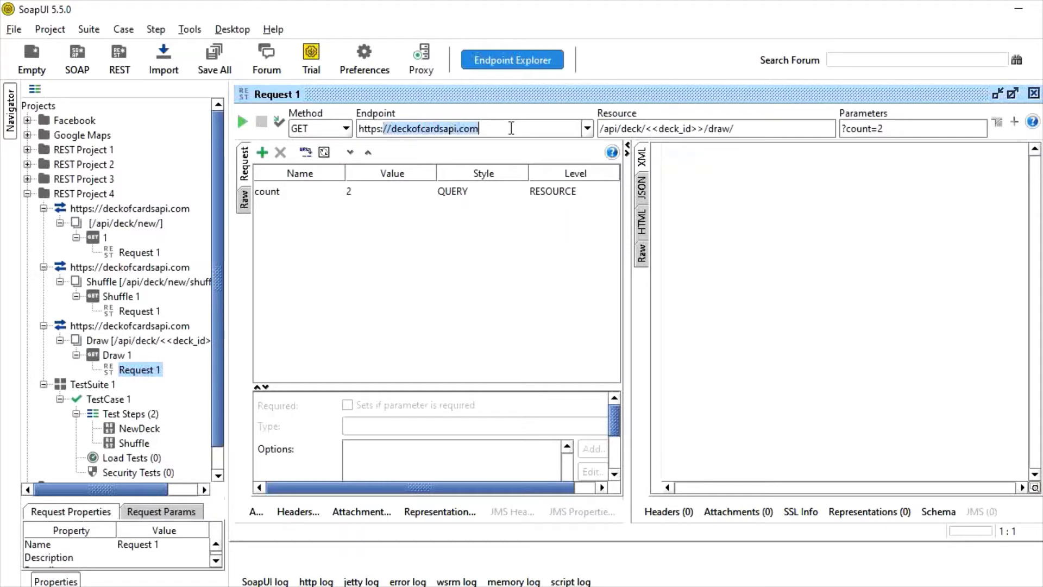
{"action": "left_click", "coordinate": [512, 128]}
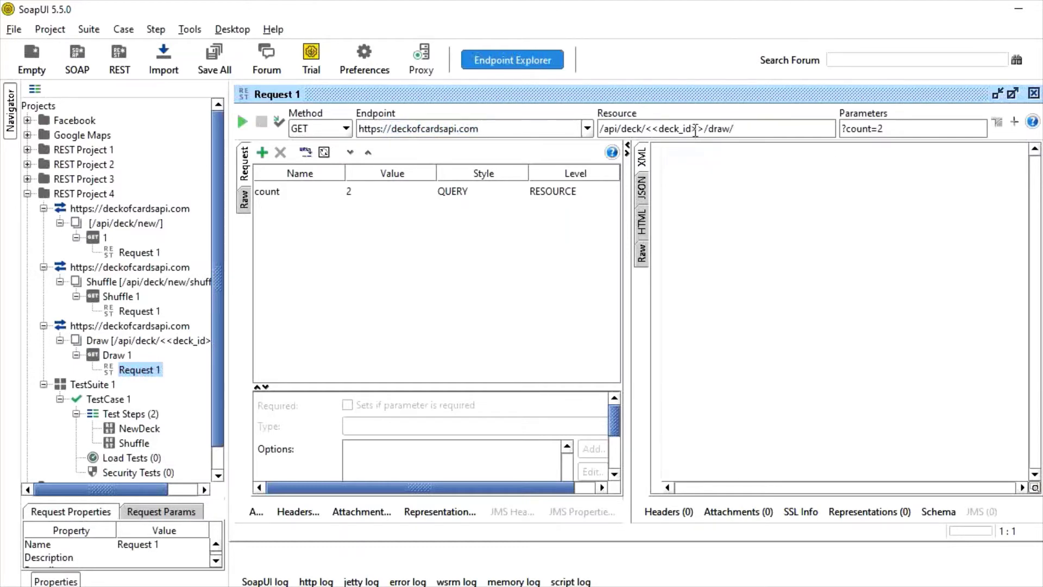
{"action": "left_click", "coordinate": [705, 128]}
{"action": "key", "text": "shift+Home"}
{"action": "key", "text": "shift+Right"}
{"action": "key", "text": "shift+Right"}
{"action": "key", "text": "shift+Right"}
{"action": "key", "text": "shift+Right"}
{"action": "key", "text": "shift+Right"}
{"action": "key", "text": "shift+Right"}
{"action": "key", "text": "shift+Right"}
{"action": "key", "text": "shift+Right"}
{"action": "key", "text": "shift+Right"}
{"action": "key", "text": "shift+Right"}
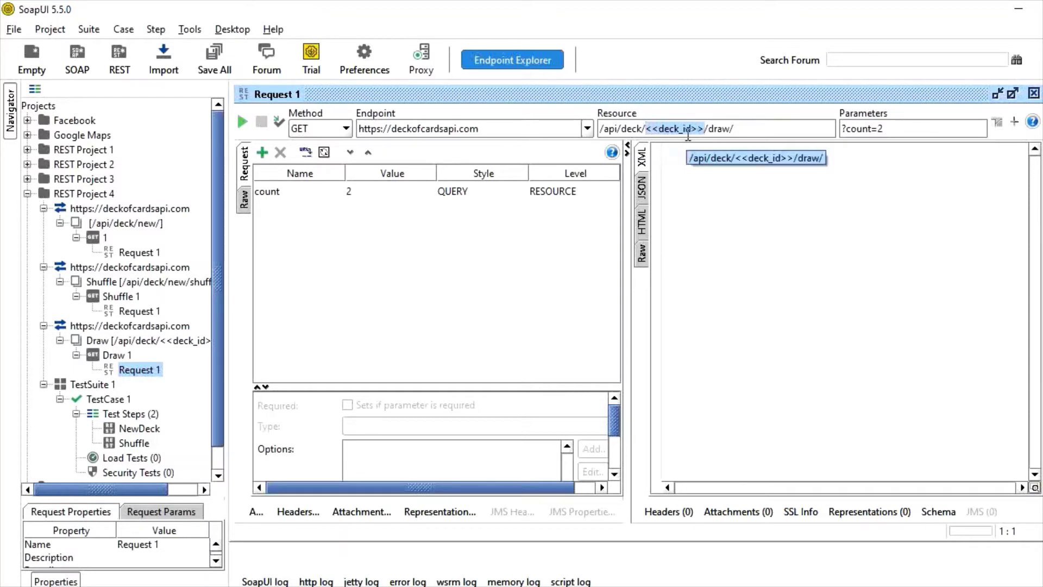
{"action": "left_click", "coordinate": [688, 135]}
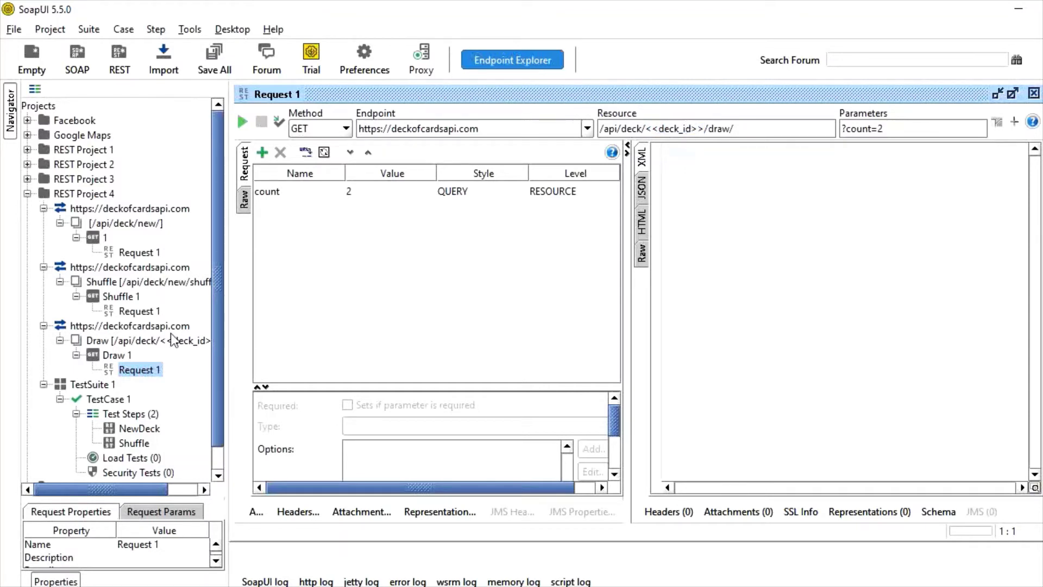
- Open Request 1 under Shuffle 1 and check its response in JSON view
{"action": "left_click", "coordinate": [140, 313]}
{"action": "double_click", "coordinate": [141, 315]}
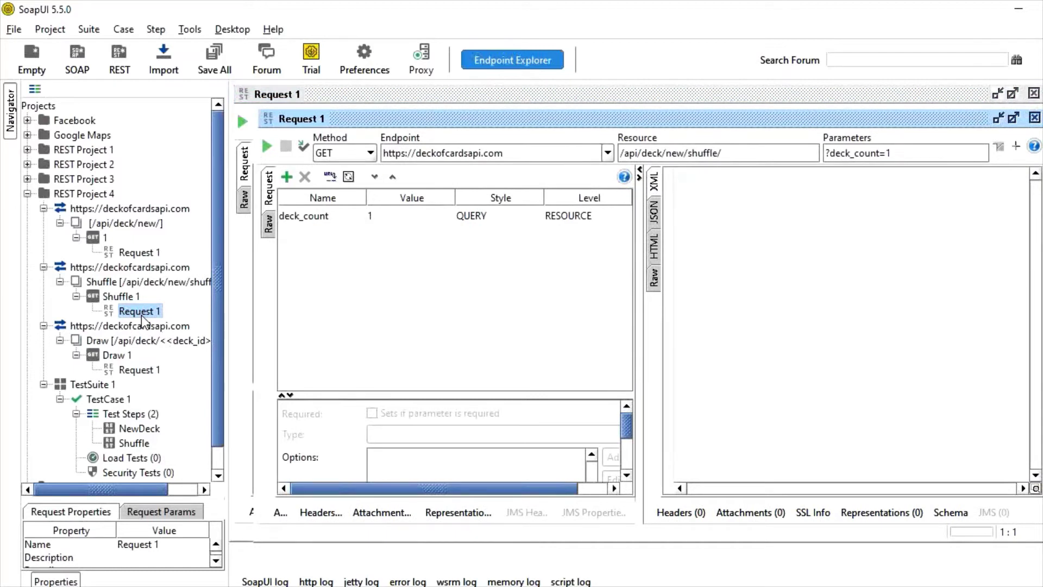
{"action": "left_click", "coordinate": [654, 219]}
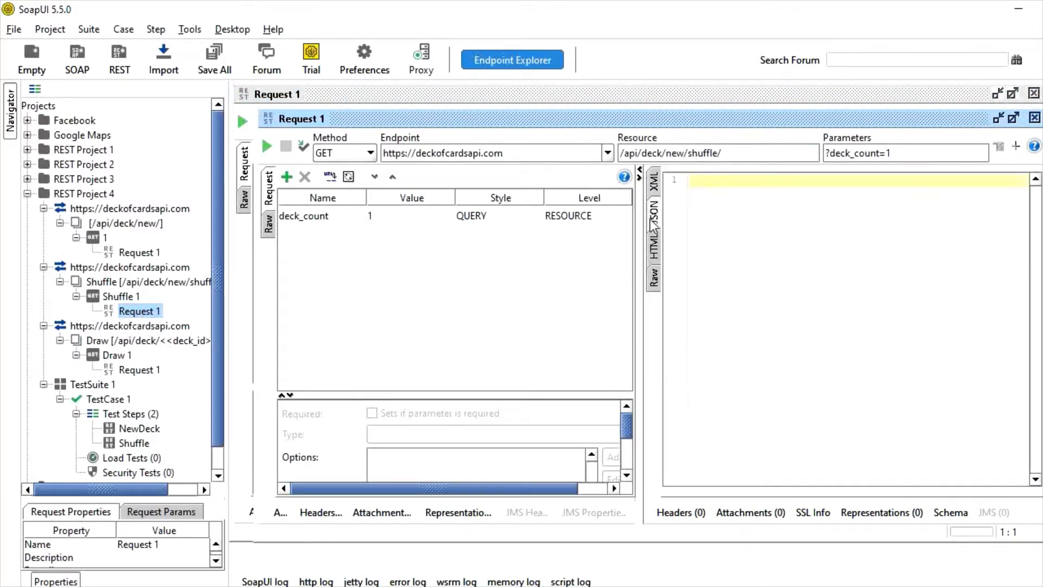
- Show the JSON response of the new-deck service's Request 1 and select its deck_id value
{"action": "left_click", "coordinate": [115, 253]}
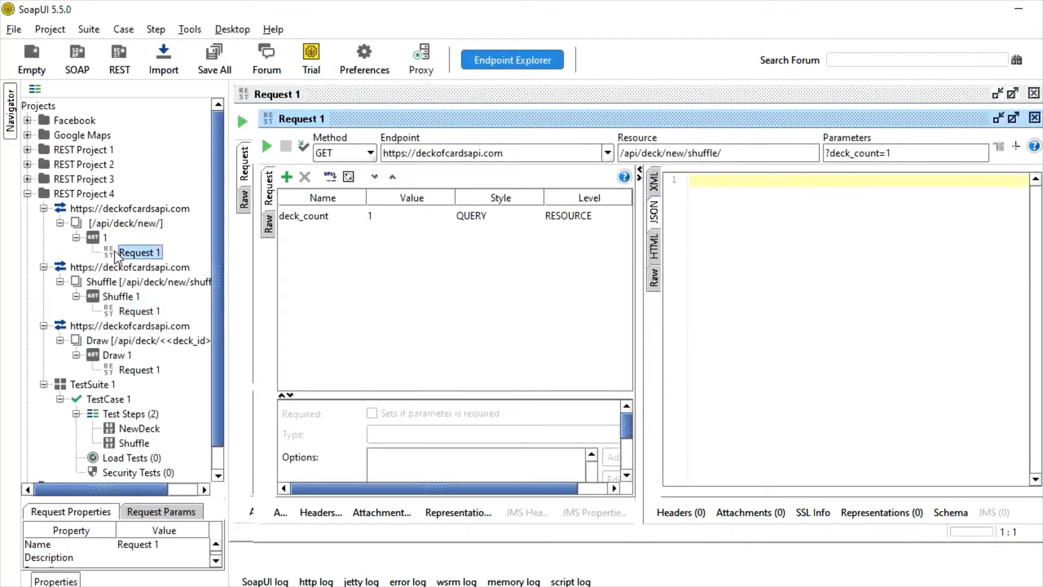
{"action": "double_click", "coordinate": [116, 254]}
{"action": "left_click", "coordinate": [510, 233]}
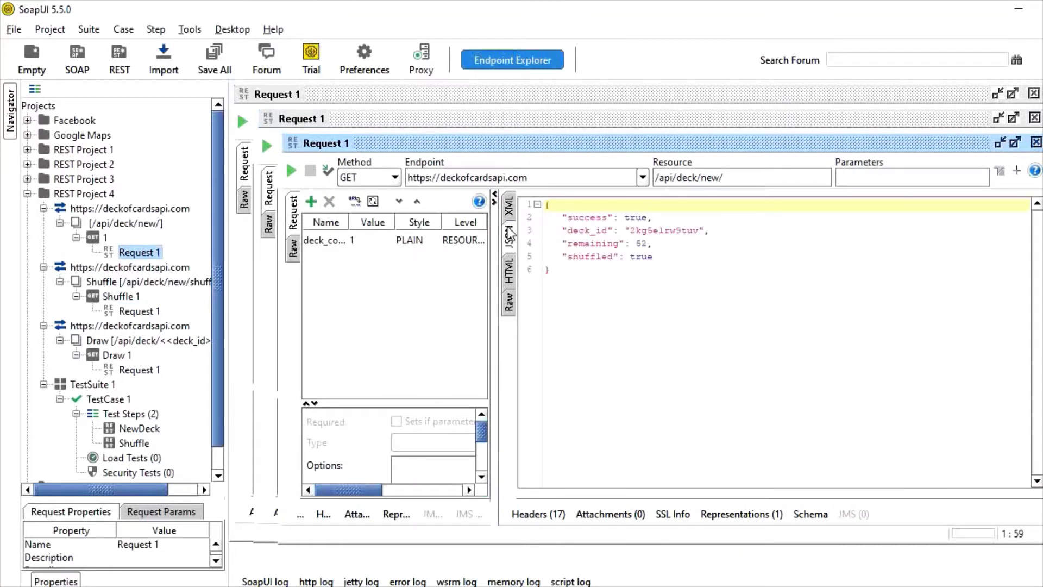
{"action": "left_click_drag", "start_coordinate": [622, 234], "coordinate": [732, 235]}
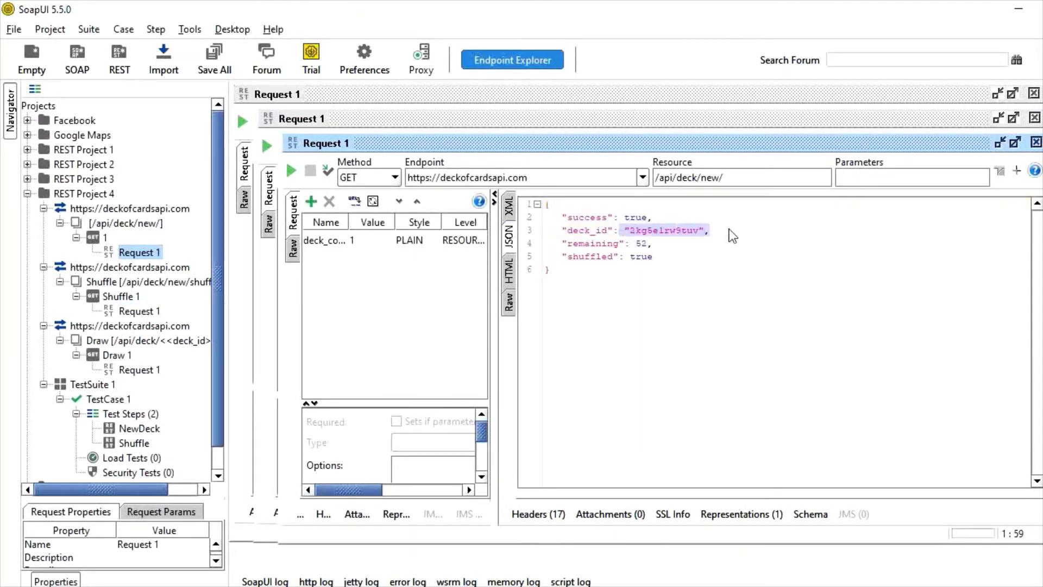
{"action": "left_click", "coordinate": [733, 235]}
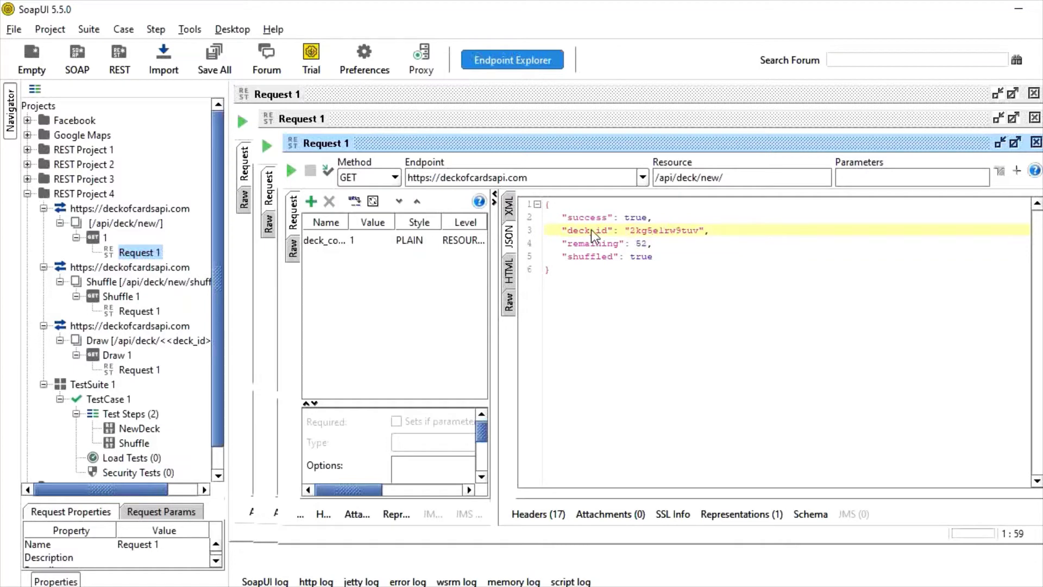
{"action": "triple_click", "coordinate": [655, 226]}
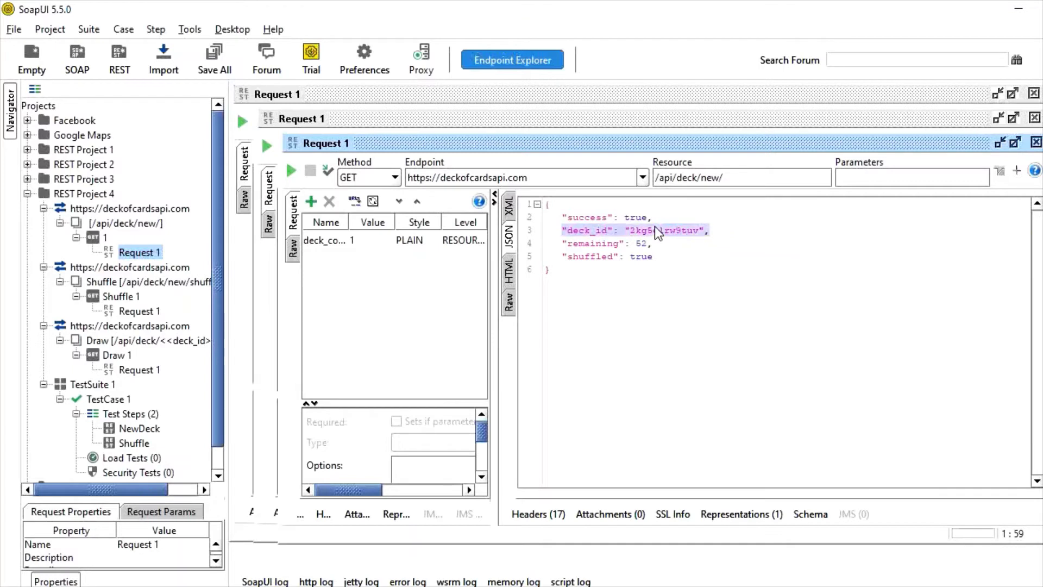
{"action": "left_click", "coordinate": [655, 227]}
{"action": "double_click", "coordinate": [647, 230]}
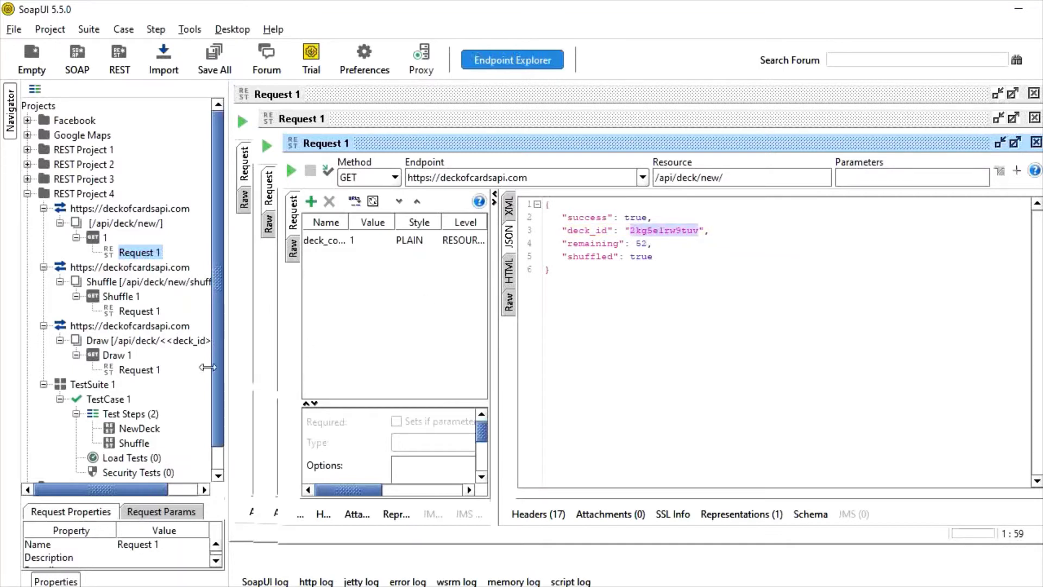
- Add a deck_id parameter with the value 2kg5e1rw9tuv to Request 1 under Draw 1
{"action": "double_click", "coordinate": [138, 370]}
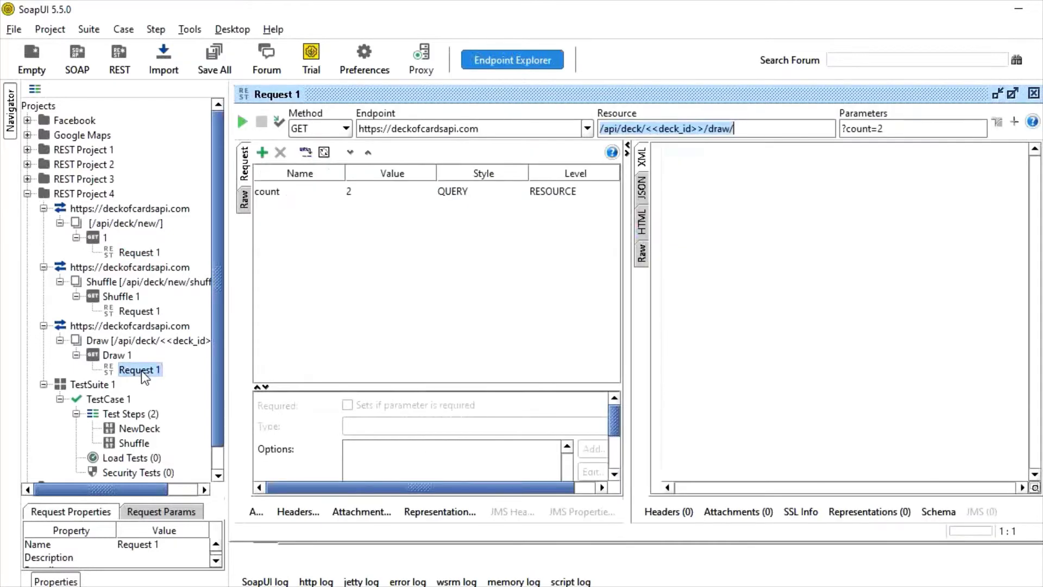
{"action": "left_click", "coordinate": [679, 130]}
{"action": "left_click_drag", "start_coordinate": [659, 131], "coordinate": [693, 130]}
{"action": "left_click", "coordinate": [693, 130]}
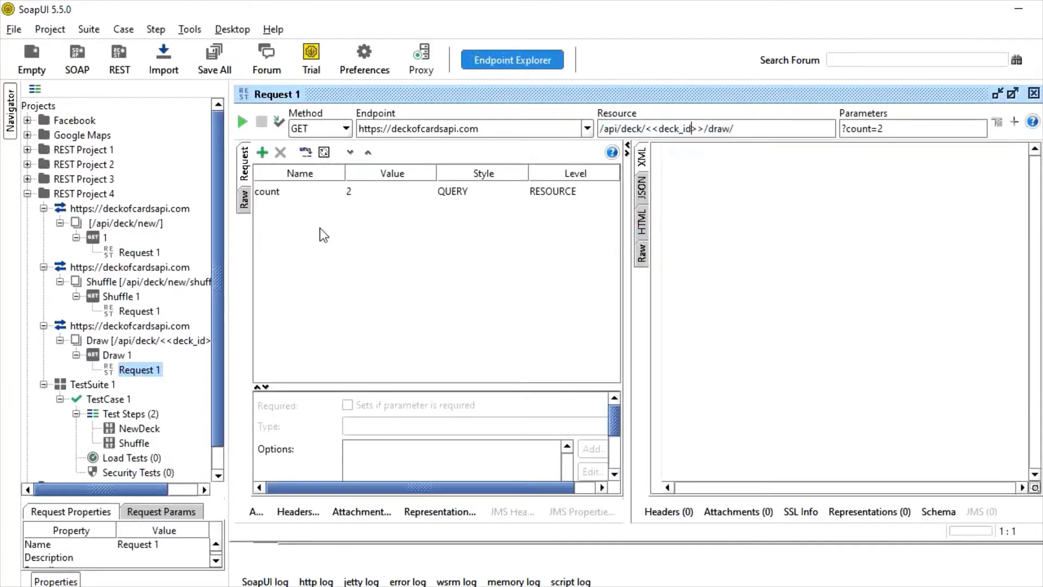
{"action": "left_click", "coordinate": [262, 153]}
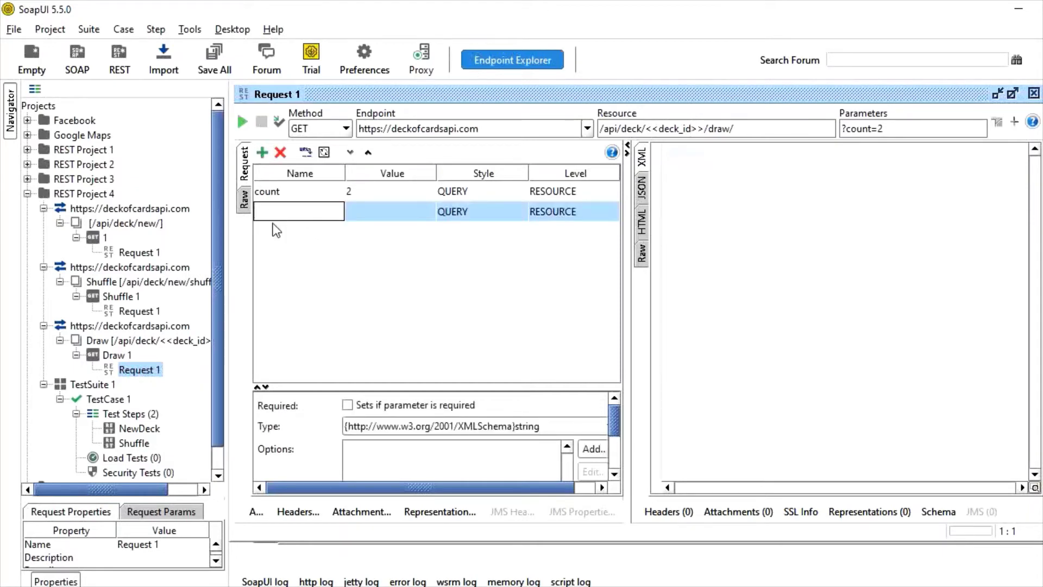
{"action": "type", "text": "deck_id"}
{"action": "left_click", "coordinate": [375, 213]}
{"action": "type", "text": "2kg5e1rw9tuv"}
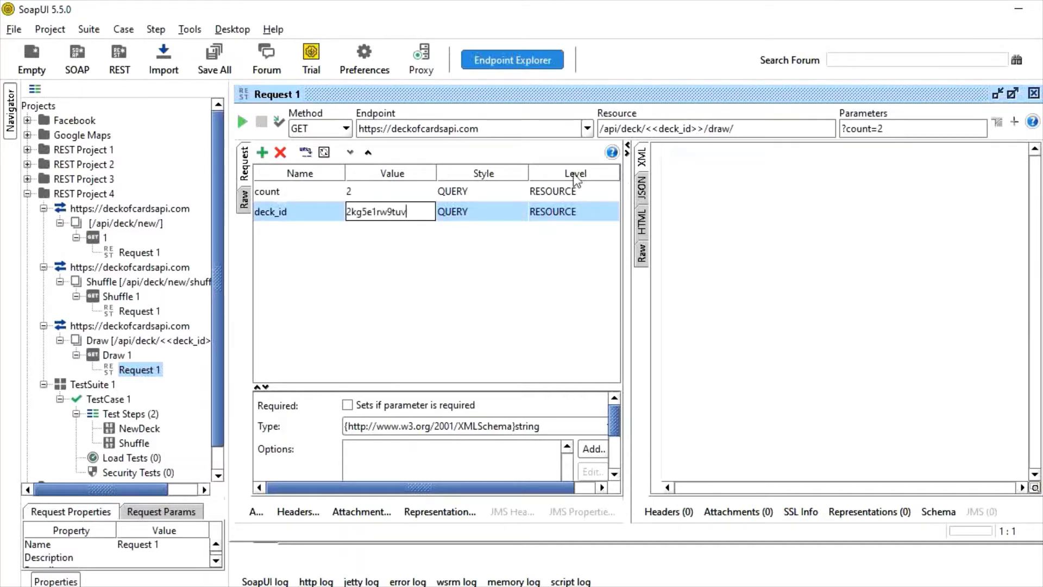
- Set the style of the Draw request's deck_id parameter to TEMPLATE
{"action": "left_click", "coordinate": [492, 212]}
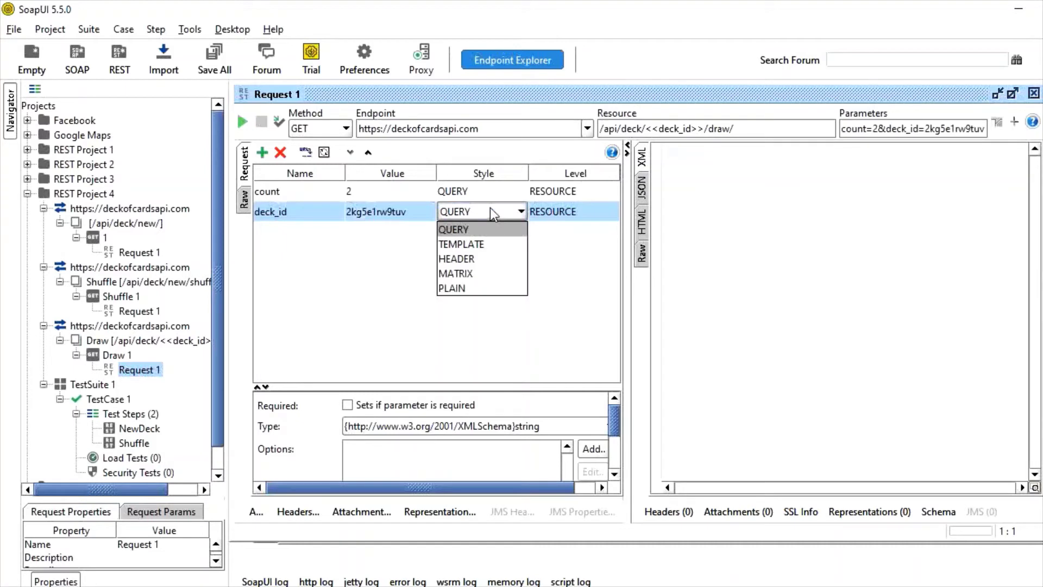
{"action": "left_click", "coordinate": [423, 212]}
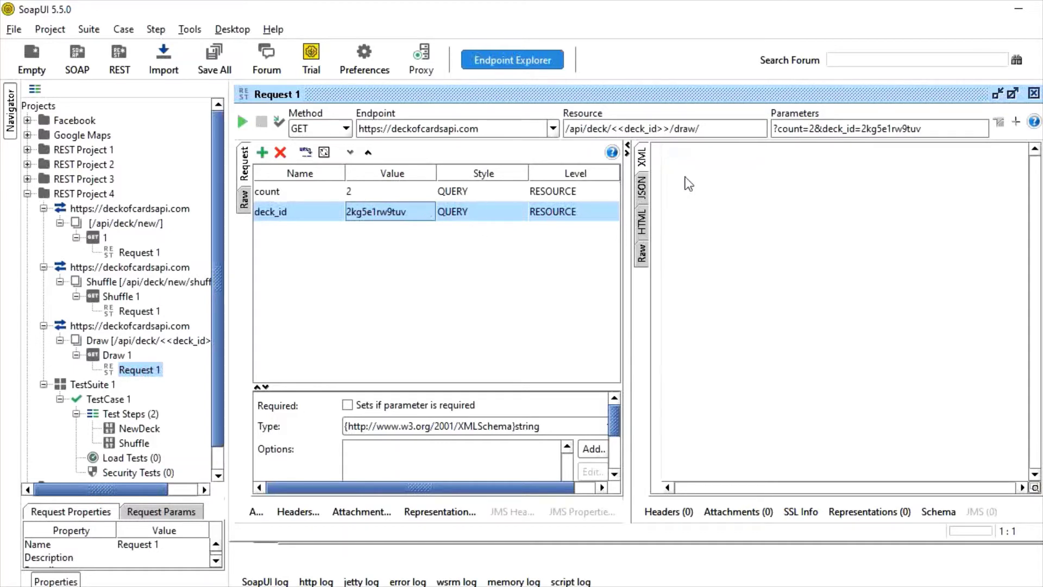
{"action": "left_click", "coordinate": [780, 131]}
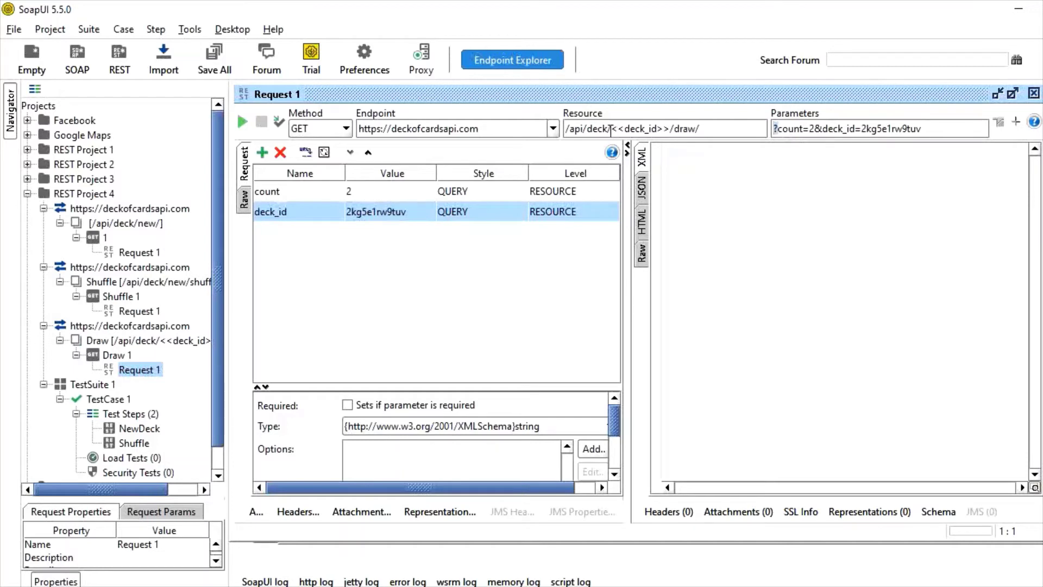
{"action": "left_click", "coordinate": [480, 211]}
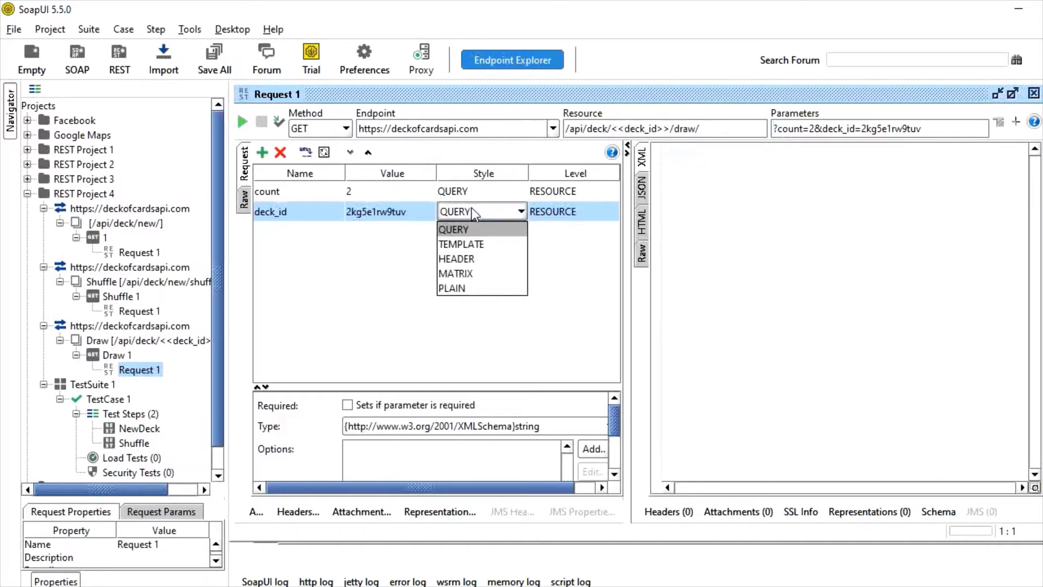
{"action": "left_click", "coordinate": [467, 244]}
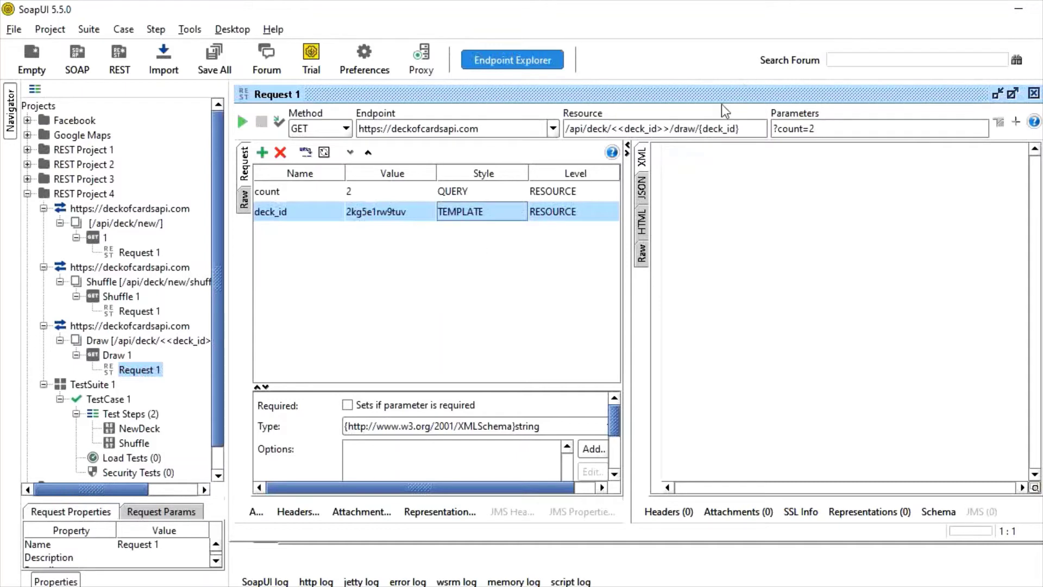
- Move the {deck_id} template in place of the <<deck_id>> placeholder so the Draw request's resource path reads /api/deck/{deck_id}/draw/
{"action": "left_click", "coordinate": [698, 130]}
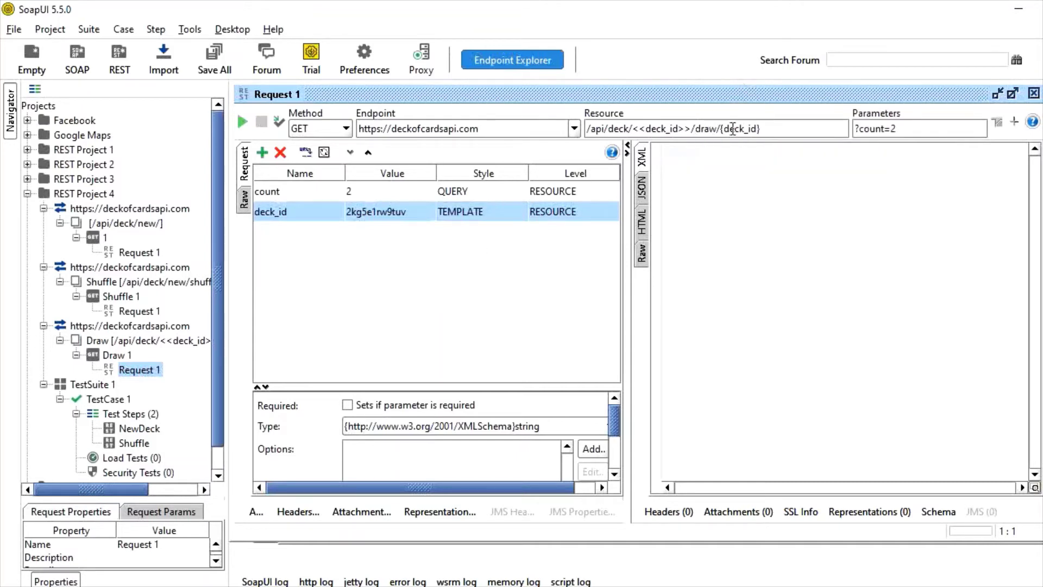
{"action": "left_click_drag", "start_coordinate": [722, 130], "coordinate": [759, 130]}
{"action": "key", "text": "ctrl+c"}
{"action": "key", "text": "BackSpace"}
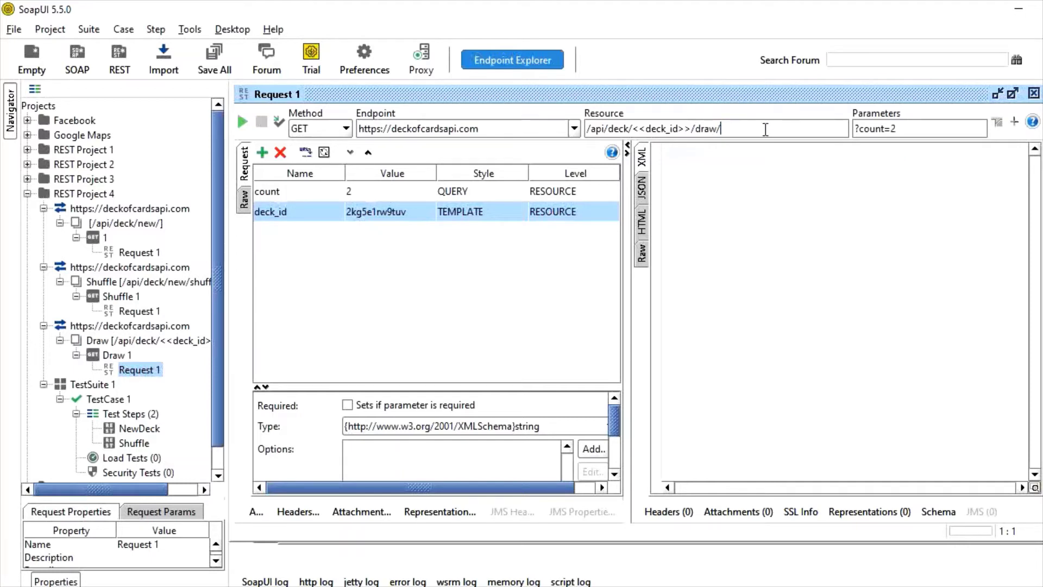
{"action": "left_click_drag", "start_coordinate": [691, 126], "coordinate": [657, 126]}
{"action": "key", "text": "BackSpace"}
{"action": "key", "text": "Delete"}
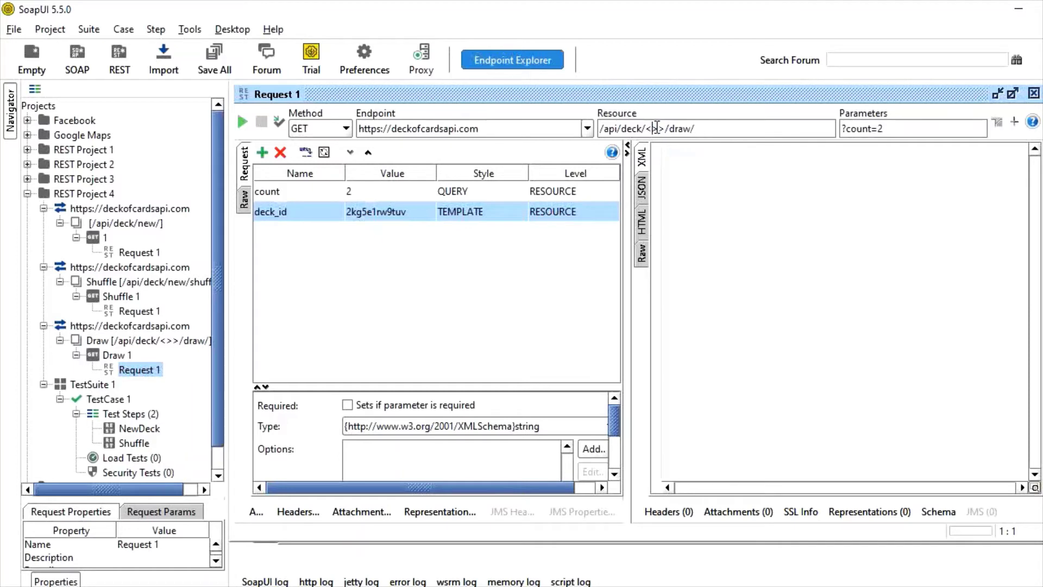
{"action": "key", "text": "BackSpace"}
{"action": "key", "text": "BackSpace"}
{"action": "key", "text": "BackSpace"}
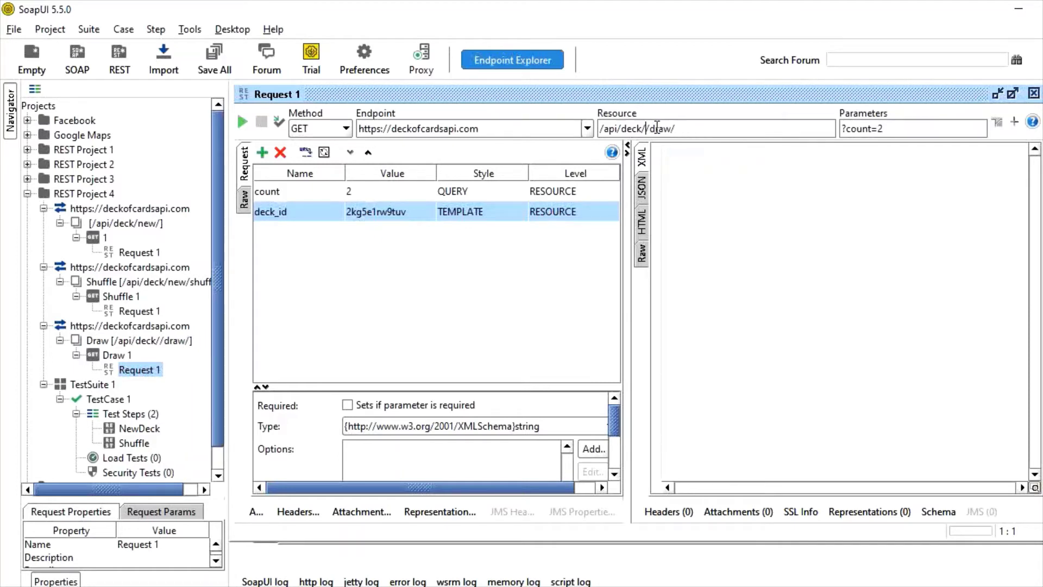
{"action": "key", "text": "ctrl+v"}
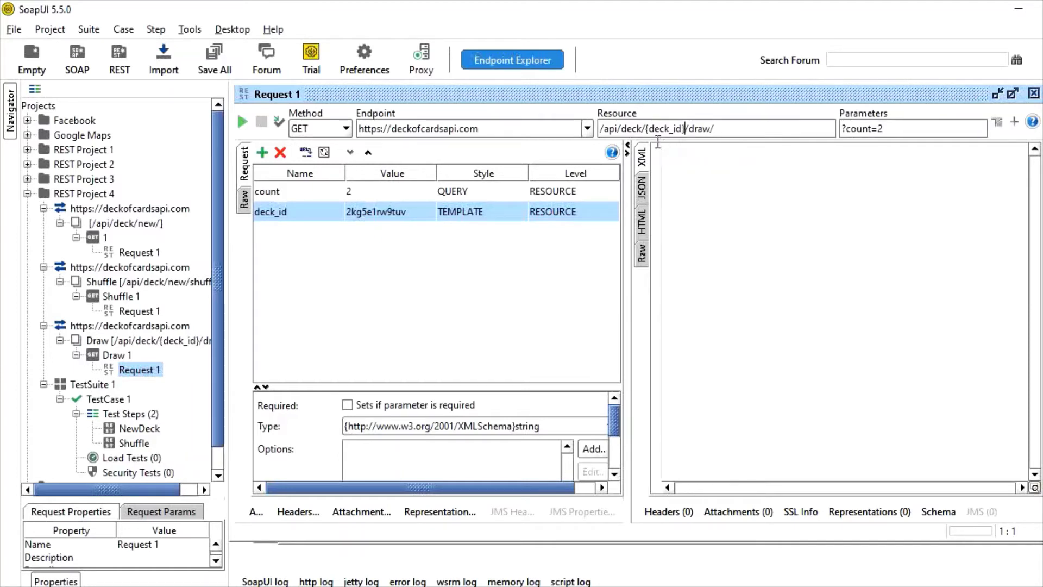
- Check the Draw request's deck_id parameter and resource path, and open the parameter list for its query string
{"action": "left_click", "coordinate": [314, 214]}
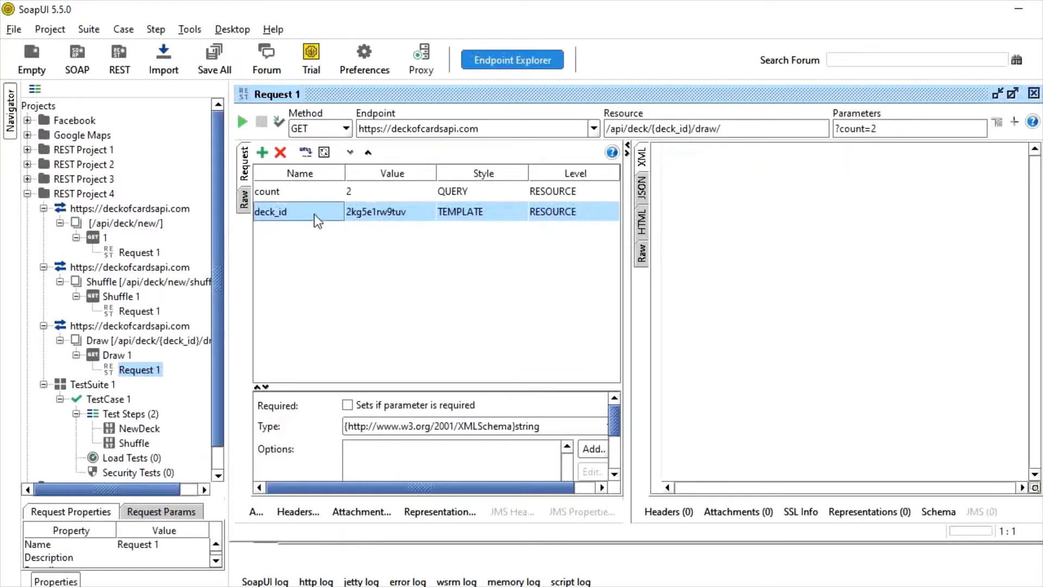
{"action": "left_click", "coordinate": [365, 218]}
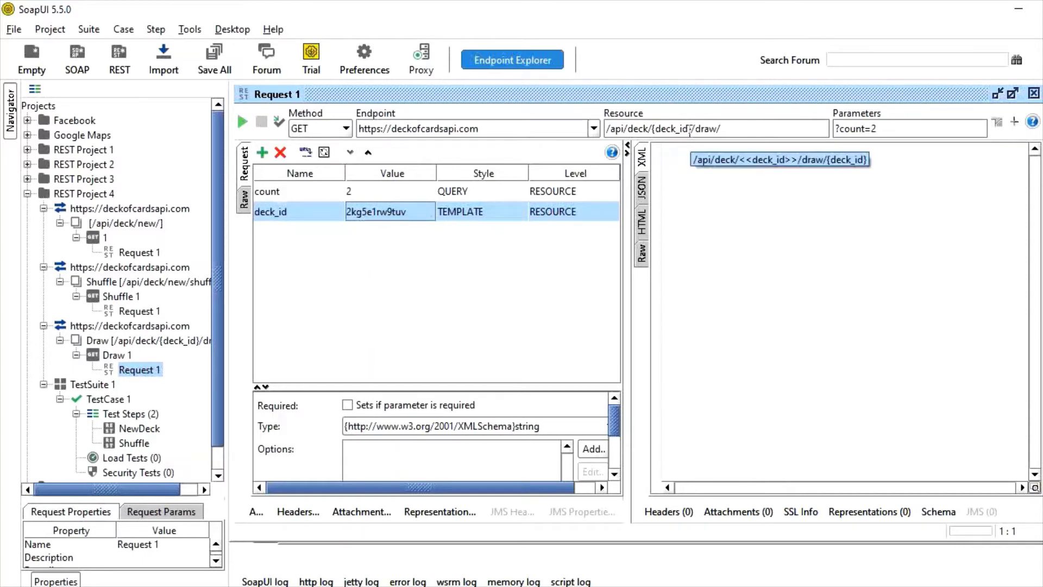
{"action": "left_click", "coordinate": [688, 129]}
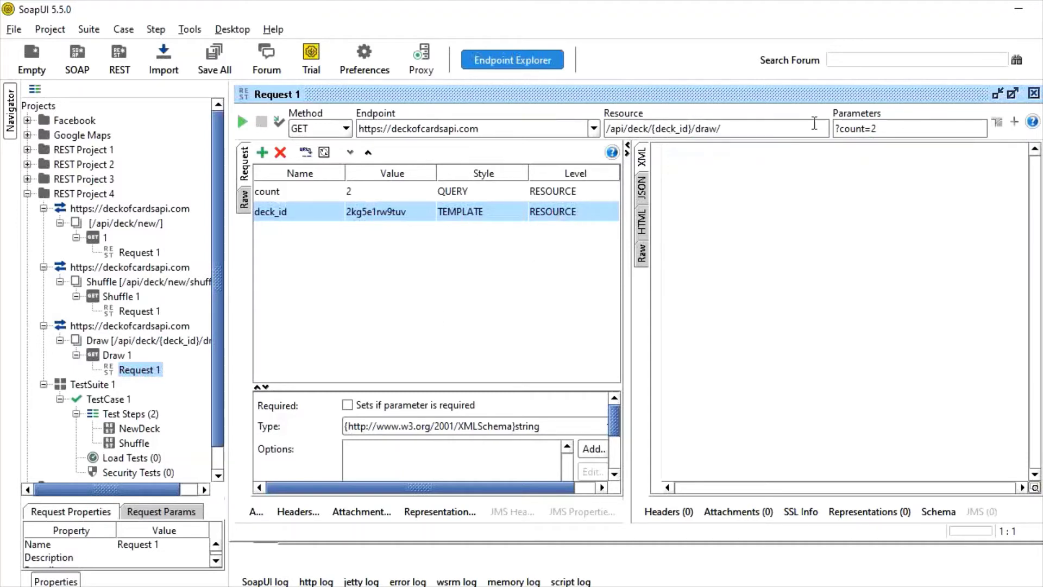
{"action": "left_click", "coordinate": [857, 128]}
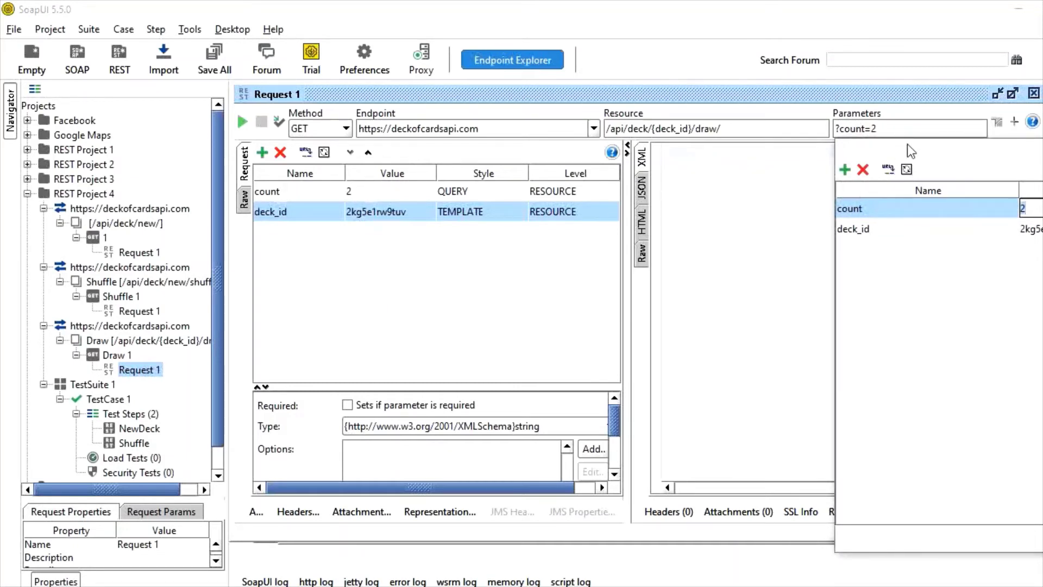
- Close the parameter list, then send the Draw request with count=2 and show its response as JSON
{"action": "left_click_drag", "start_coordinate": [911, 151], "coordinate": [634, 166]}
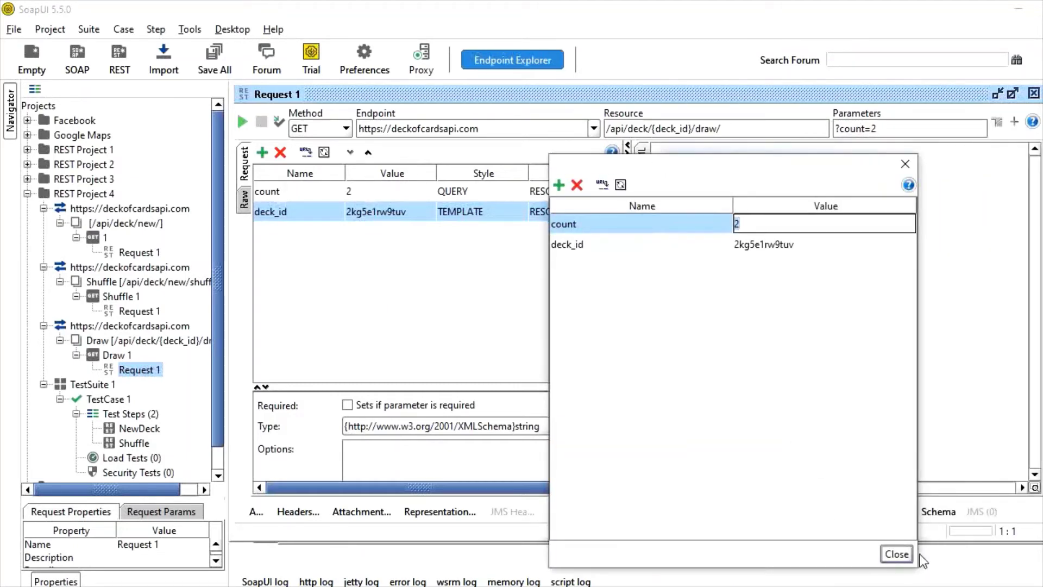
{"action": "left_click", "coordinate": [897, 553]}
{"action": "left_click", "coordinate": [312, 185]}
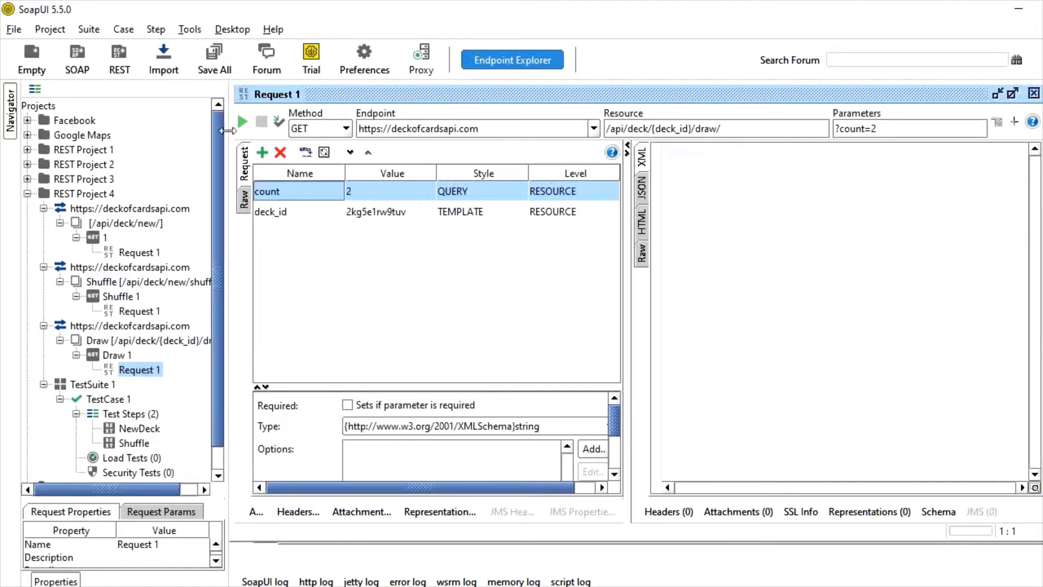
{"action": "left_click", "coordinate": [241, 125]}
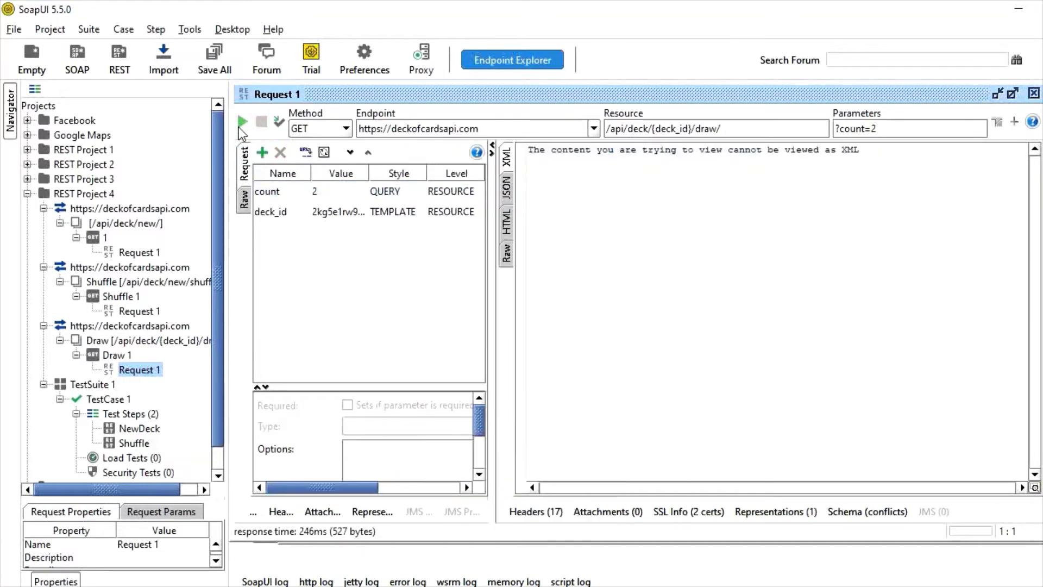
{"action": "left_click", "coordinate": [506, 191]}
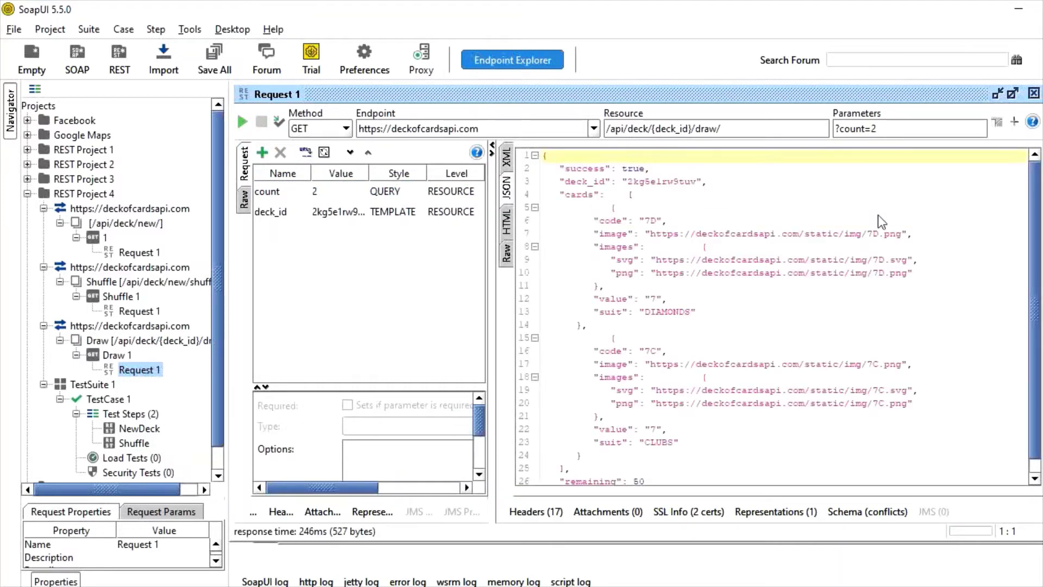
- Examine the deck_id and the code of each drawn card in the Draw request's JSON response
{"action": "left_click_drag", "start_coordinate": [633, 181], "coordinate": [686, 181]}
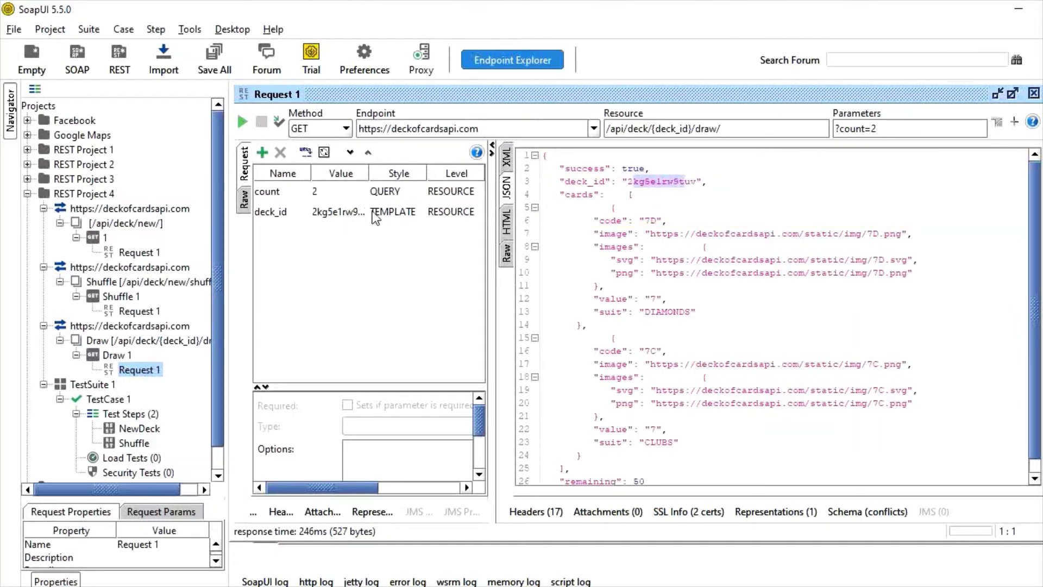
{"action": "left_click", "coordinate": [662, 174]}
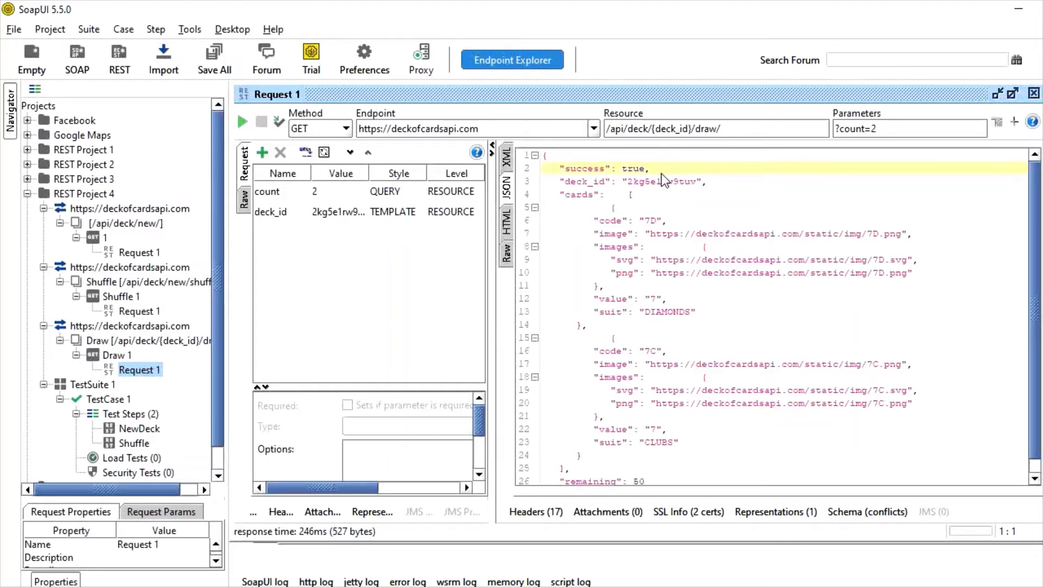
{"action": "left_click_drag", "start_coordinate": [622, 190], "coordinate": [708, 186]}
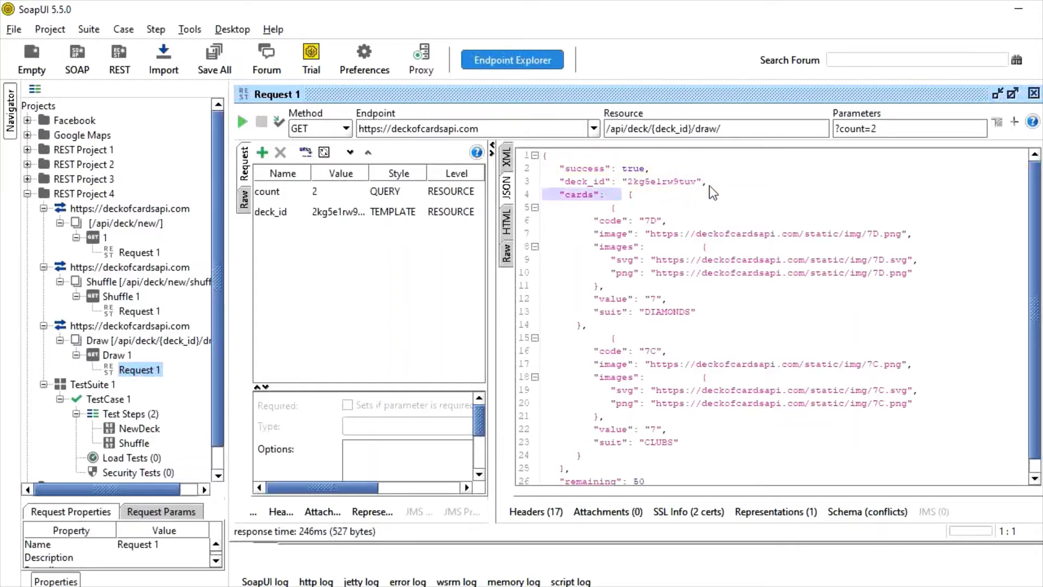
{"action": "left_click", "coordinate": [660, 223]}
{"action": "left_click_drag", "start_coordinate": [660, 223], "coordinate": [698, 336]}
{"action": "left_click", "coordinate": [698, 338]}
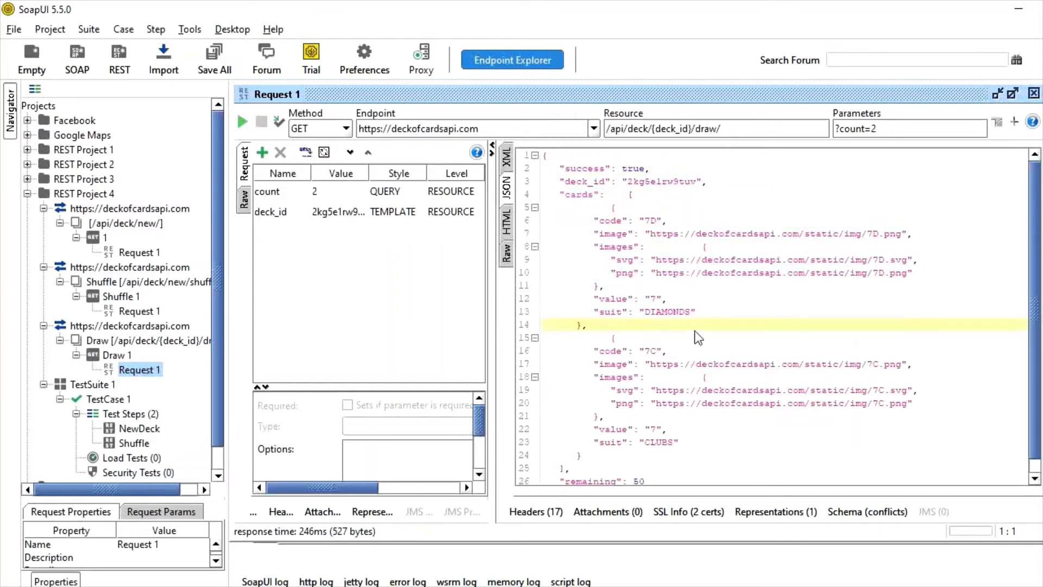
{"action": "left_click", "coordinate": [686, 363]}
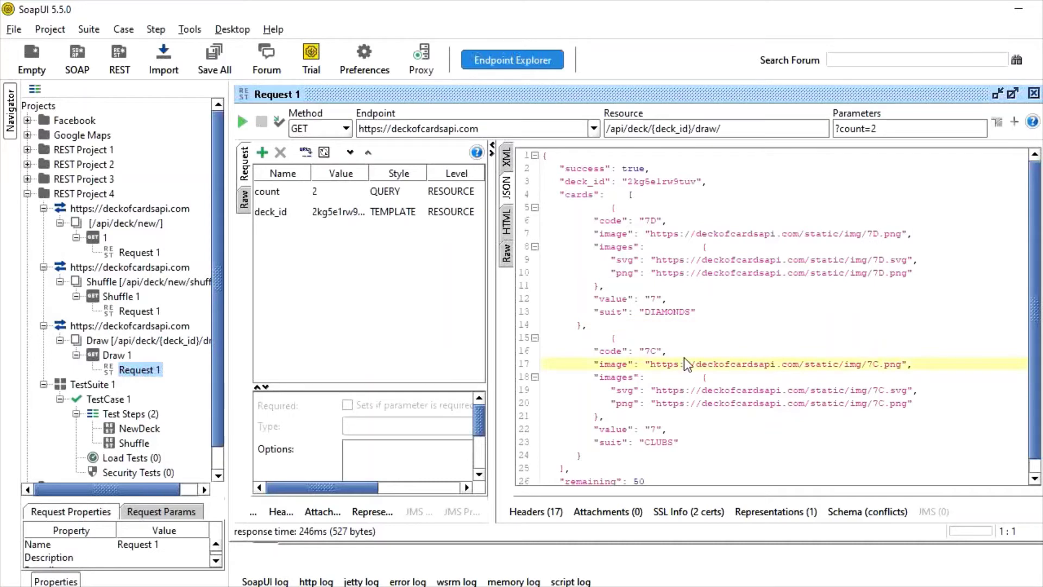
{"action": "left_click", "coordinate": [649, 221]}
{"action": "double_click", "coordinate": [650, 221]}
{"action": "left_click", "coordinate": [656, 353]}
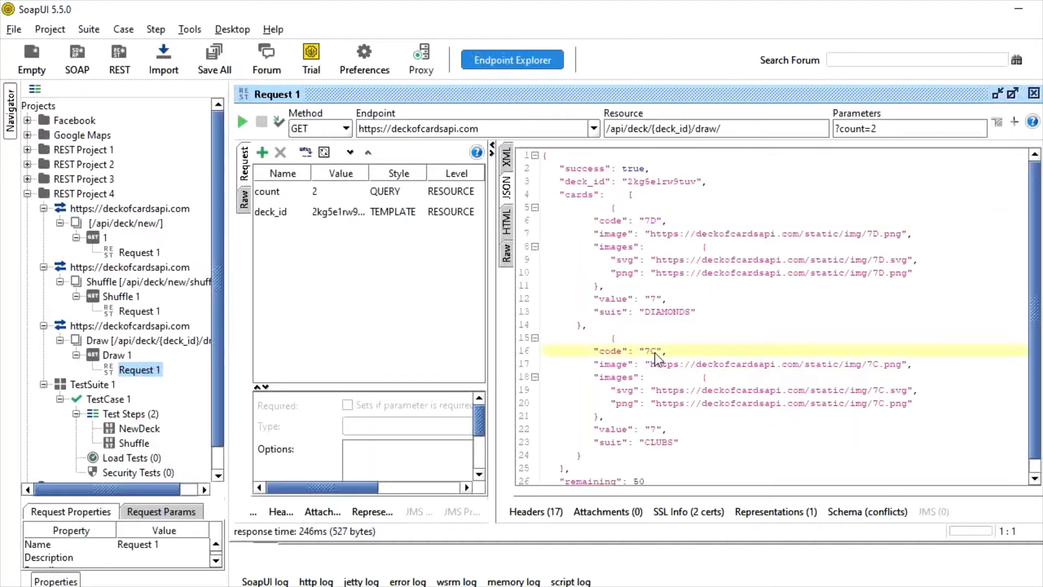
{"action": "double_click", "coordinate": [653, 352]}
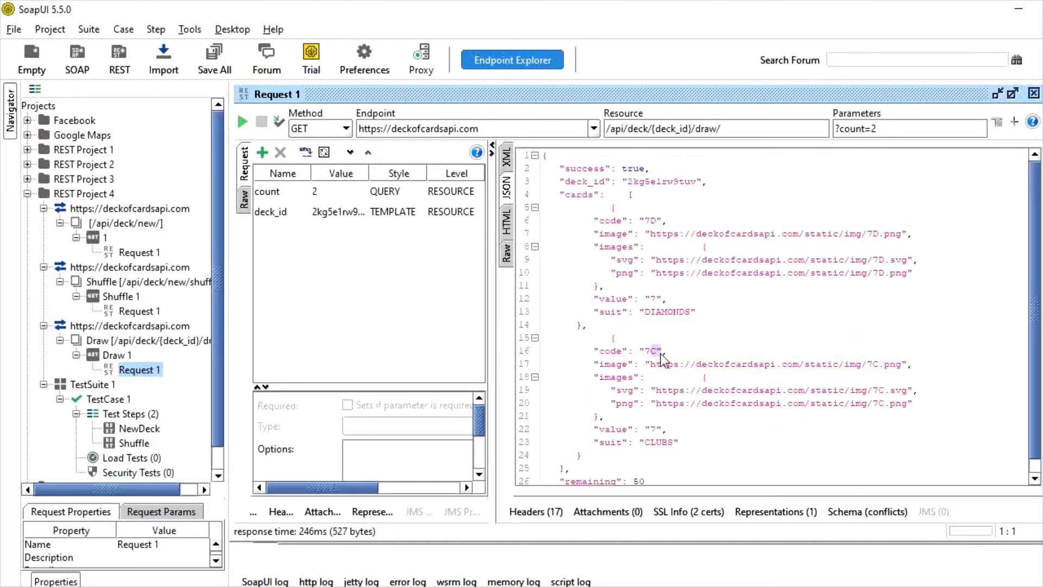
{"action": "left_click", "coordinate": [589, 340]}
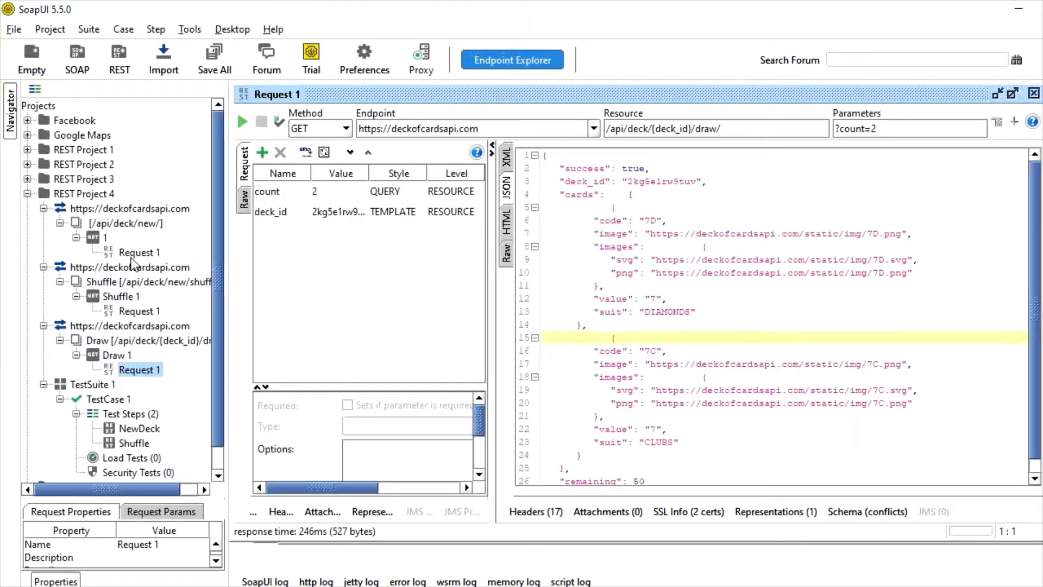
- Compare the remaining card count in the /api/deck/new/ request's response with the one in the Draw request's response
{"action": "double_click", "coordinate": [131, 258]}
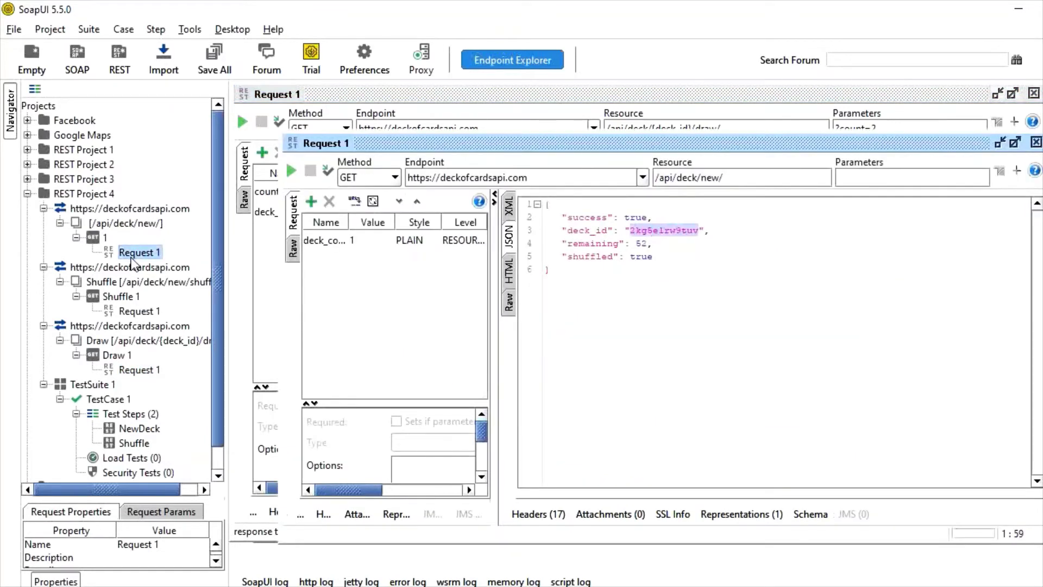
{"action": "left_click", "coordinate": [681, 293]}
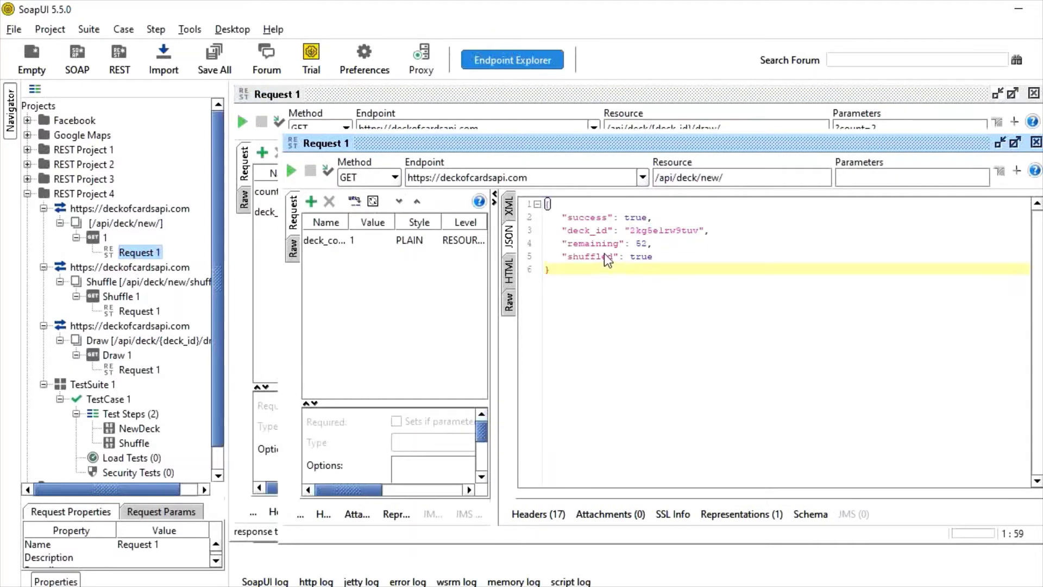
{"action": "left_click_drag", "start_coordinate": [625, 244], "coordinate": [653, 244]}
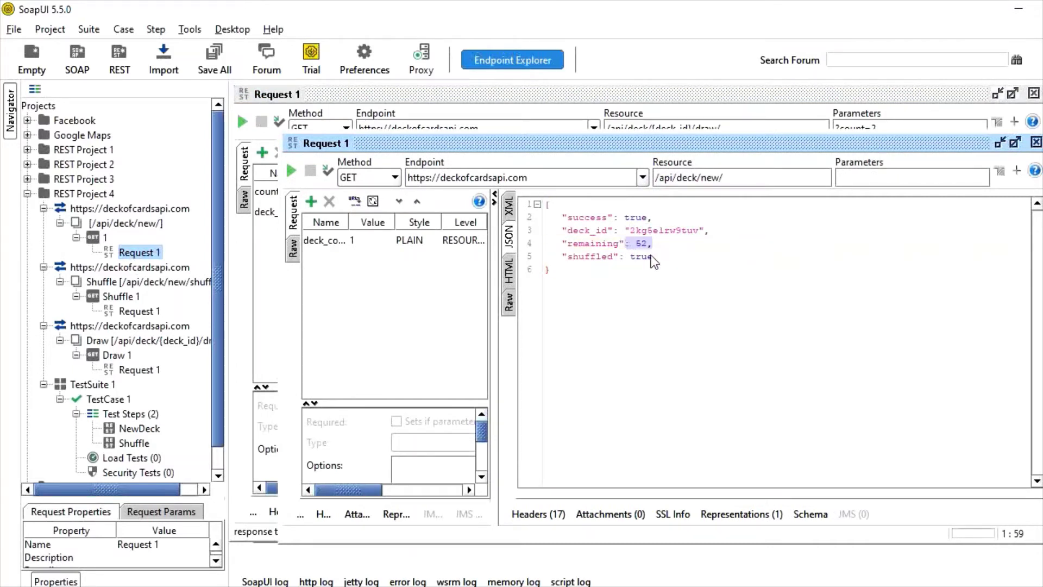
{"action": "left_click", "coordinate": [664, 255]}
{"action": "double_click", "coordinate": [142, 372]}
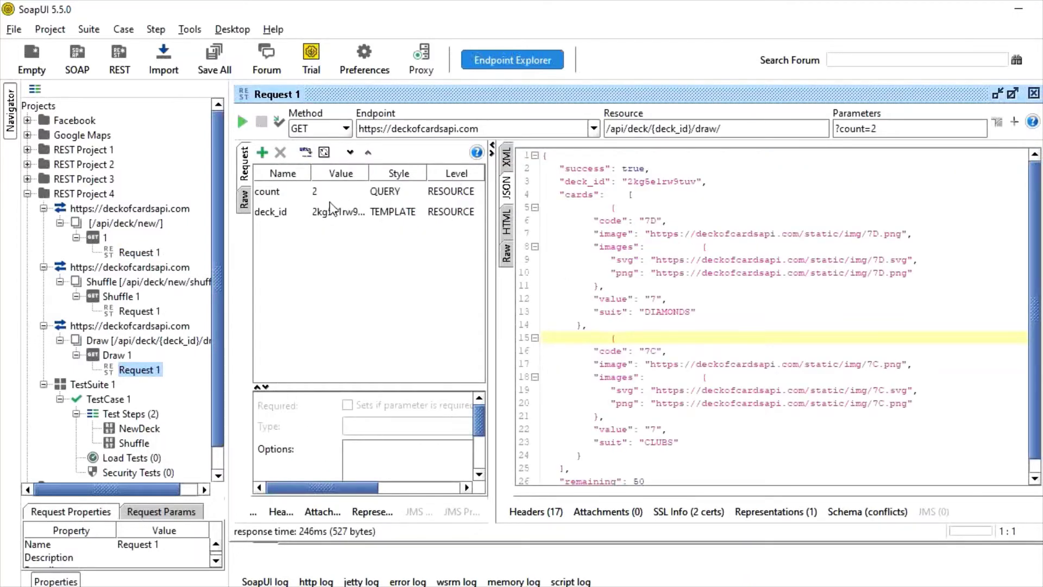
{"action": "left_click_drag", "start_coordinate": [867, 128], "coordinate": [906, 129]}
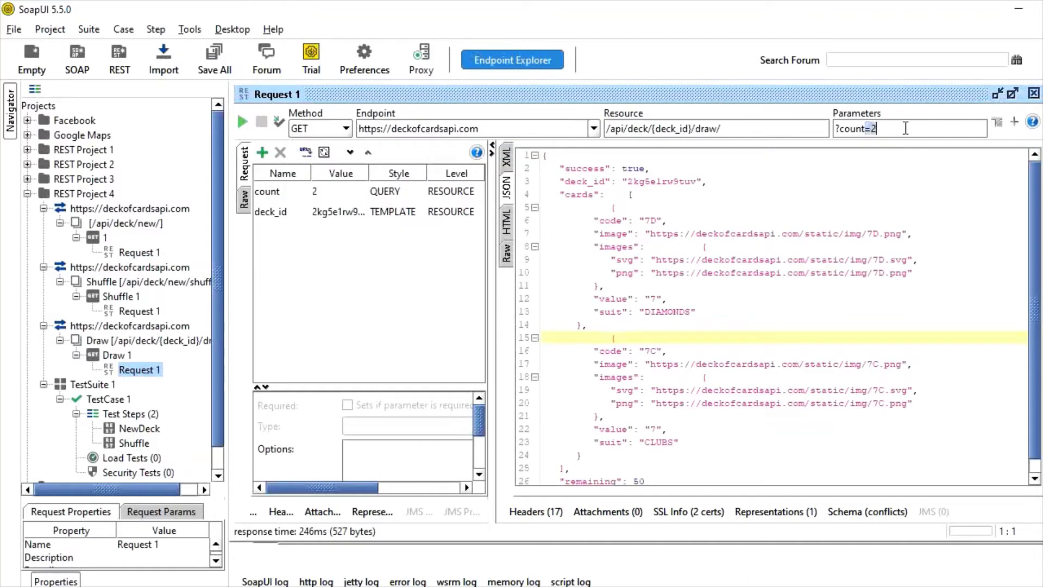
{"action": "left_click", "coordinate": [835, 212]}
{"action": "scroll", "coordinate": [835, 215], "scroll_direction": "down", "scroll_amount": 1}
{"action": "left_click", "coordinate": [657, 477]}
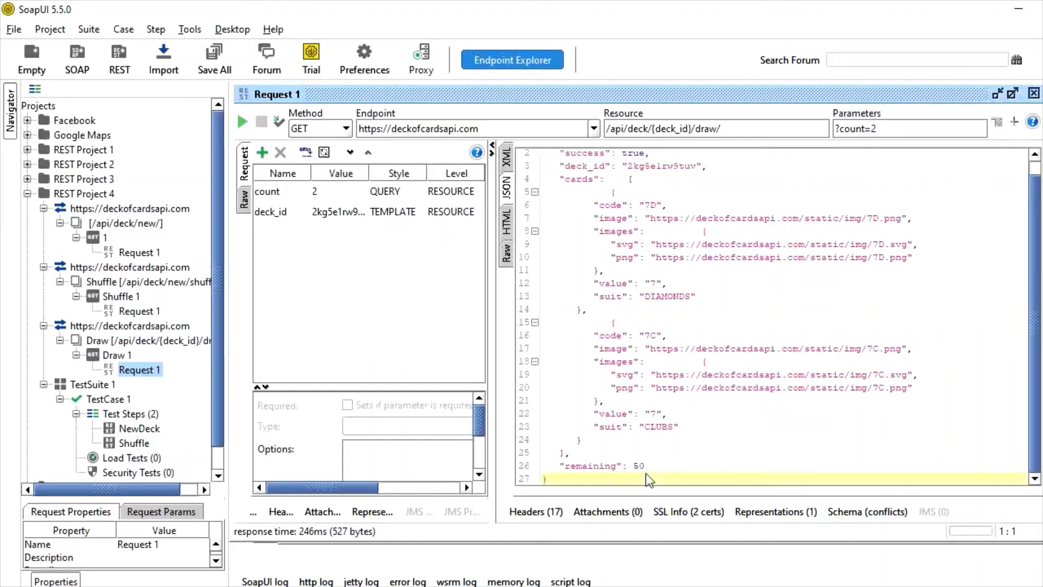
{"action": "left_click", "coordinate": [609, 465]}
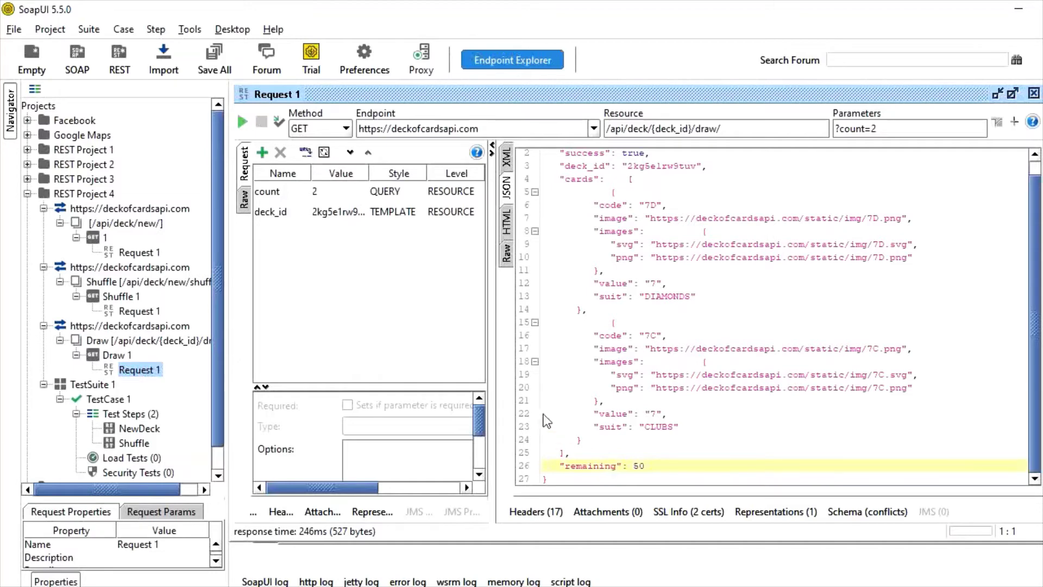
- Widen the Draw request's parameter table and review the style options available for deck_id, keeping TEMPLATE
{"action": "left_click_drag", "start_coordinate": [492, 331], "coordinate": [699, 330]}
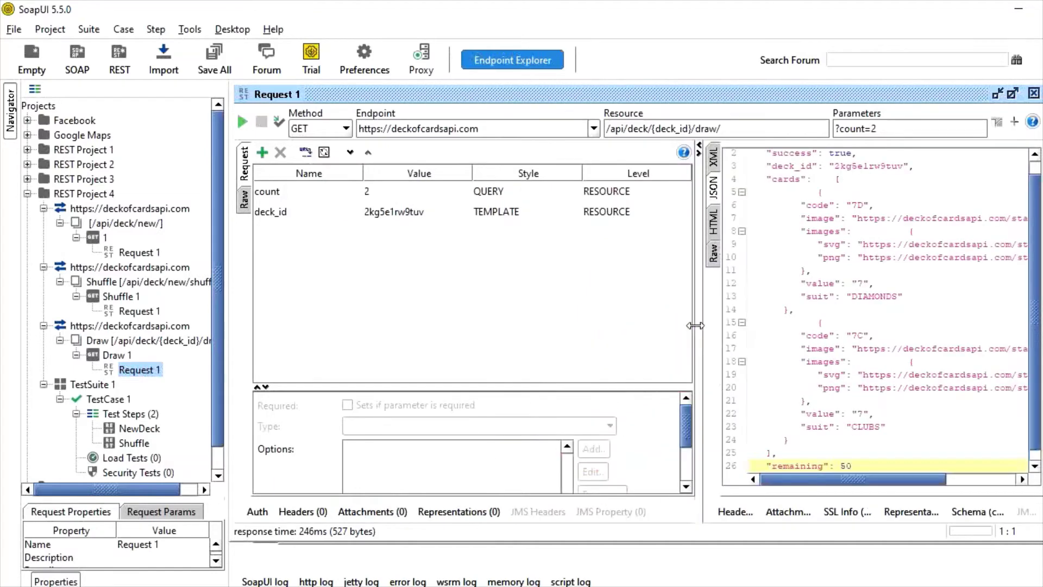
{"action": "left_click", "coordinate": [494, 214]}
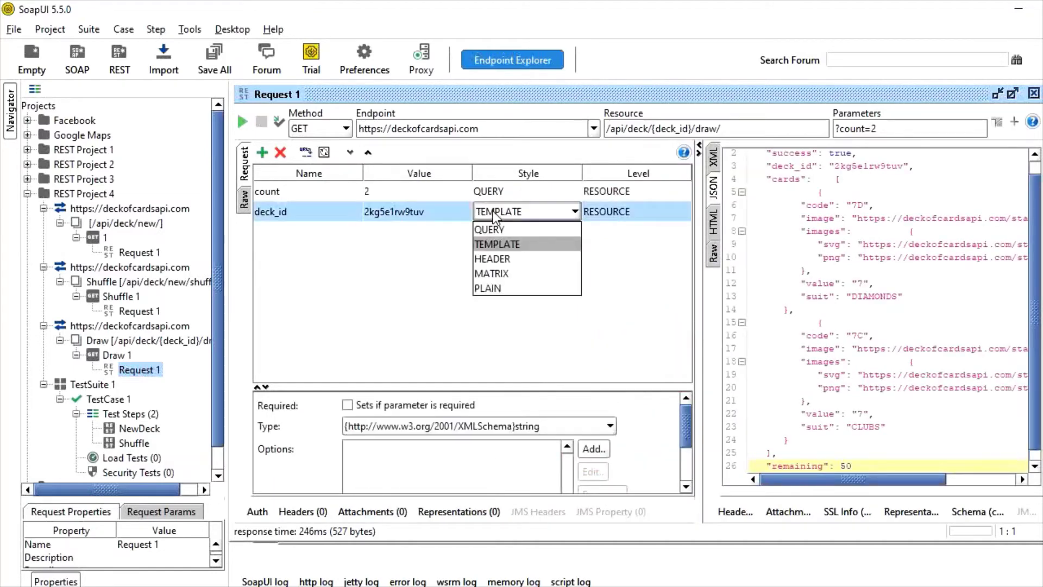
{"action": "left_click", "coordinate": [452, 240]}
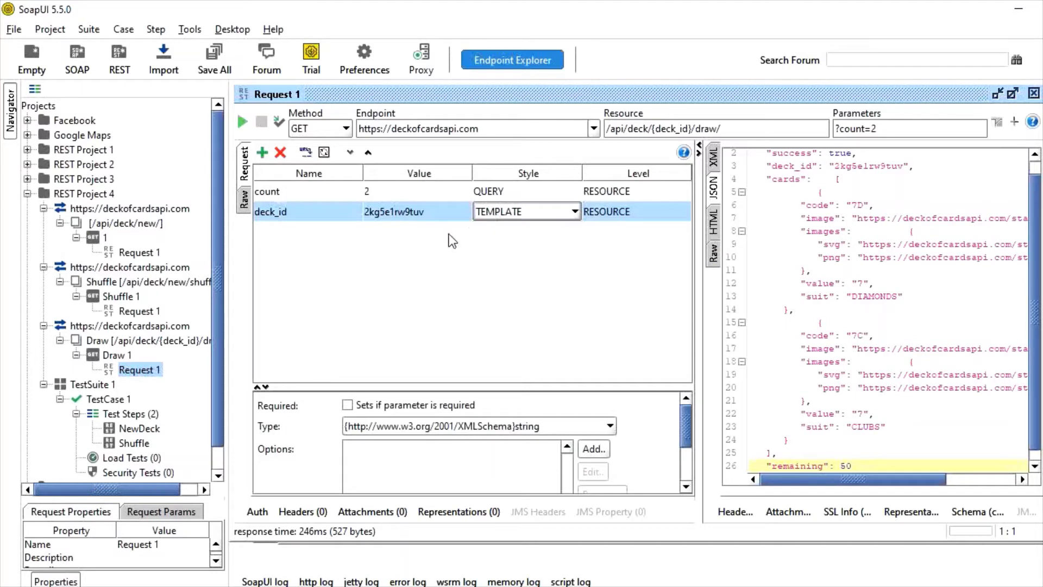
{"action": "left_click", "coordinate": [515, 213]}
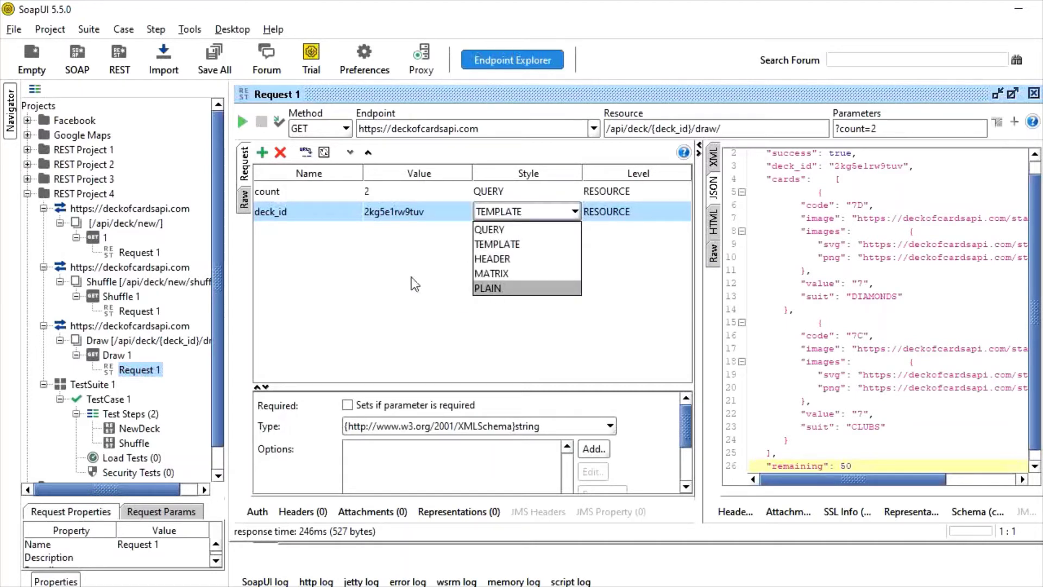
{"action": "left_click", "coordinate": [395, 279]}
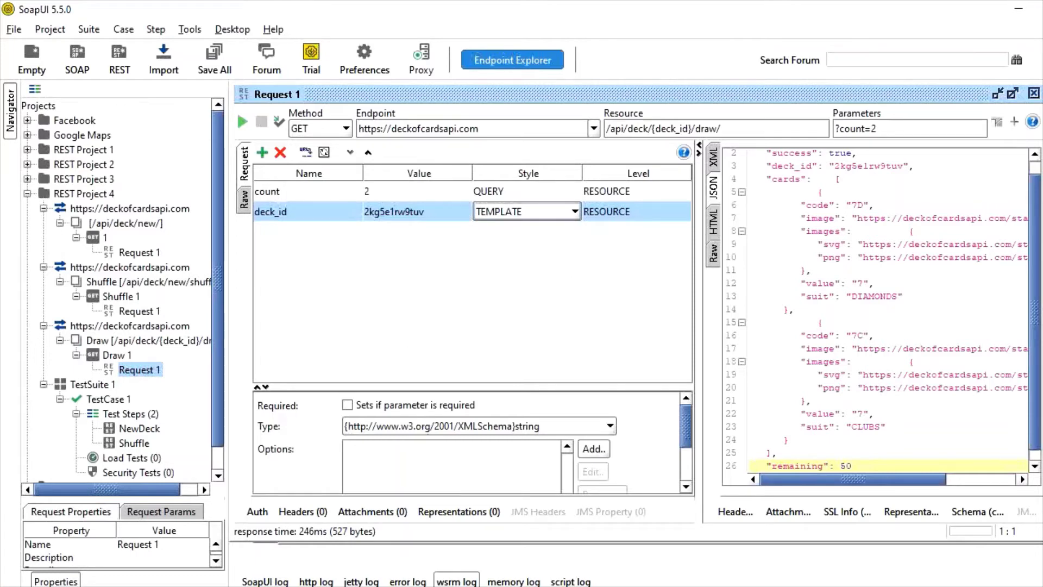
- Switch to the REST project article in the browser and copy Scenario 4's Discard pile request URL ending in cards=KS
{"action": "key", "text": "alt+Tab"}
{"action": "scroll", "coordinate": [622, 426], "scroll_direction": "down", "scroll_amount": 10}
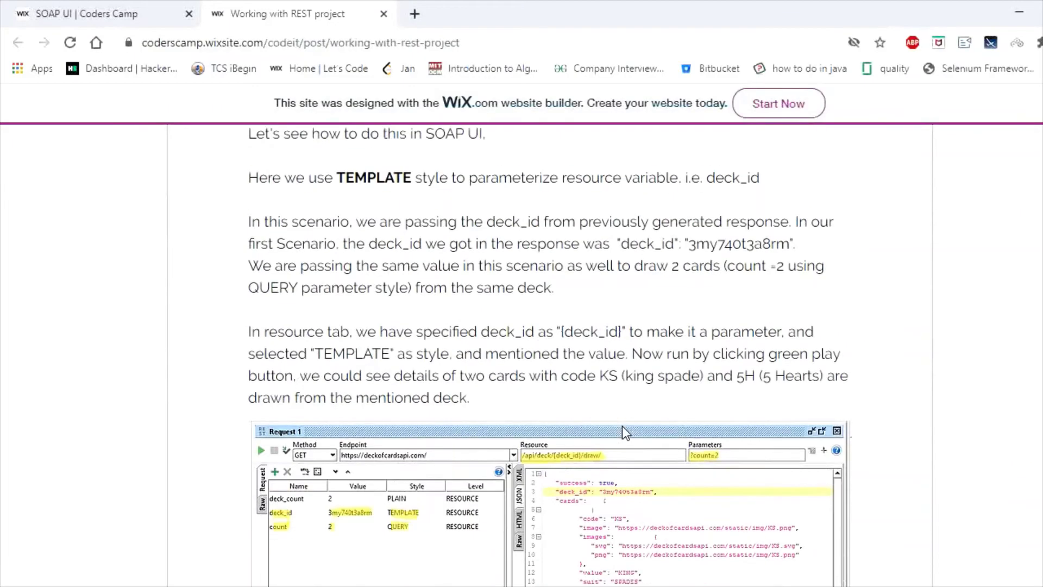
{"action": "scroll", "coordinate": [622, 426], "scroll_direction": "down", "scroll_amount": 8}
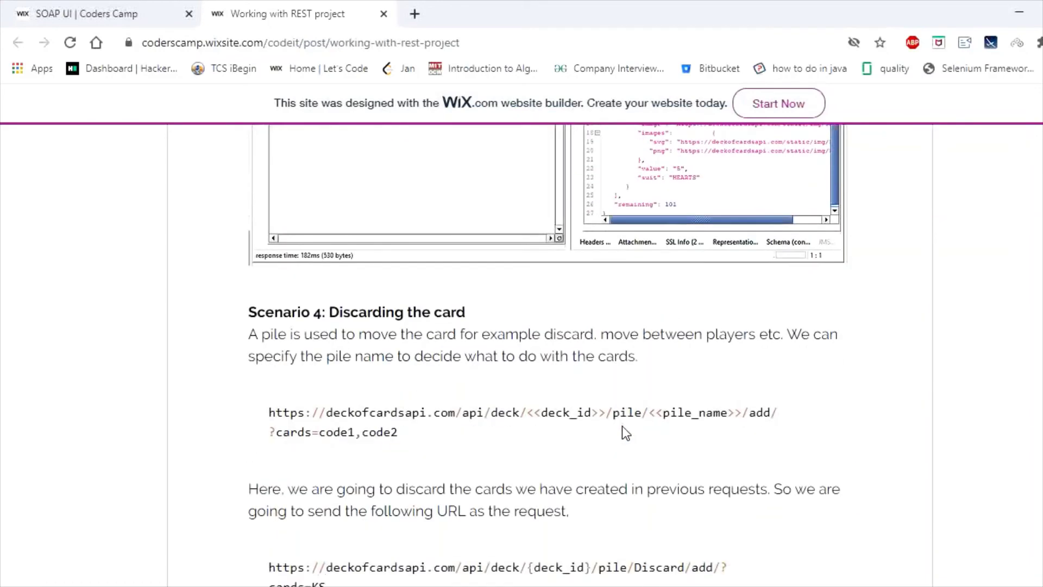
{"action": "scroll", "coordinate": [621, 426], "scroll_direction": "up", "scroll_amount": 1}
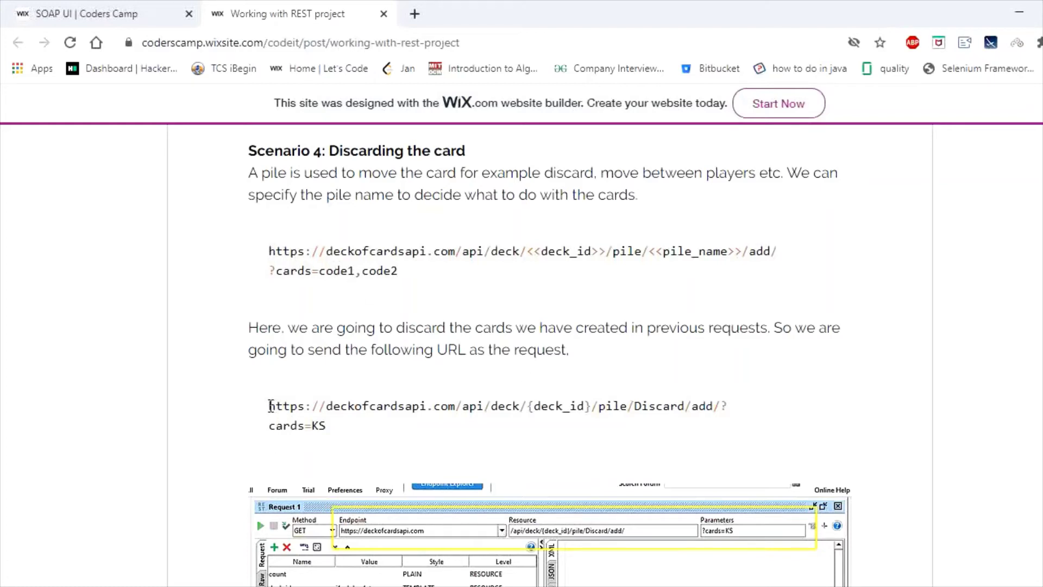
{"action": "left_click_drag", "start_coordinate": [270, 405], "coordinate": [341, 427]}
{"action": "key", "text": "ctrl+c"}
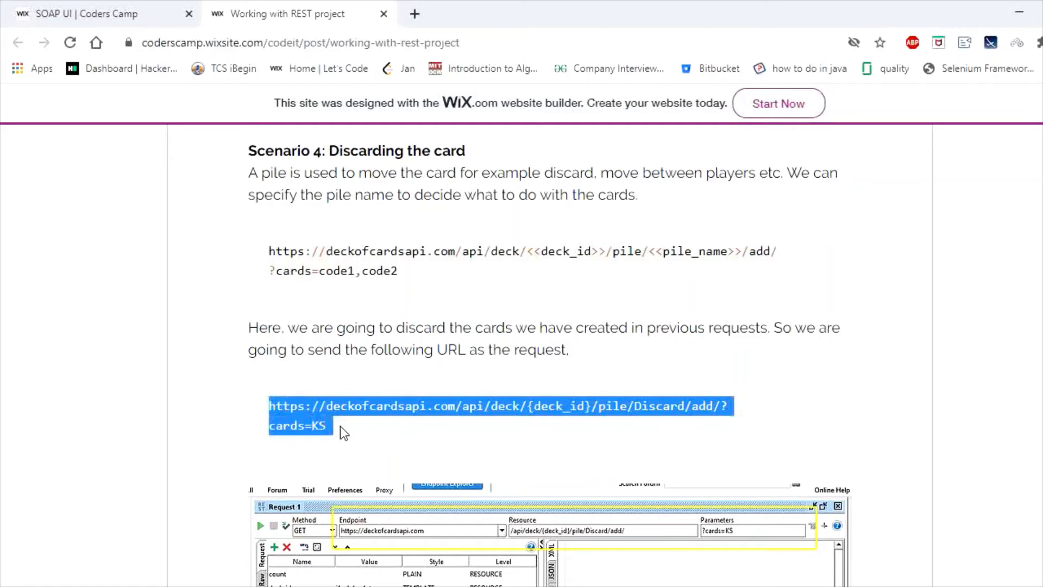
- Back in SoapUI, create a new REST service in REST Project 4 from the copied Discard URI and maximize its request window
{"action": "key", "text": "alt+Tab"}
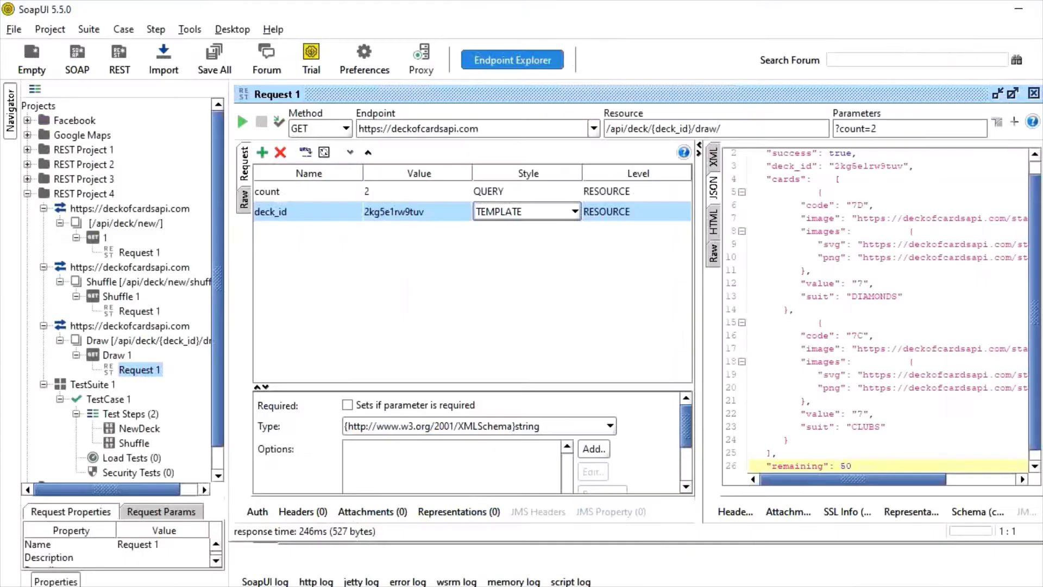
{"action": "left_click", "coordinate": [162, 210]}
{"action": "right_click", "coordinate": [162, 211]}
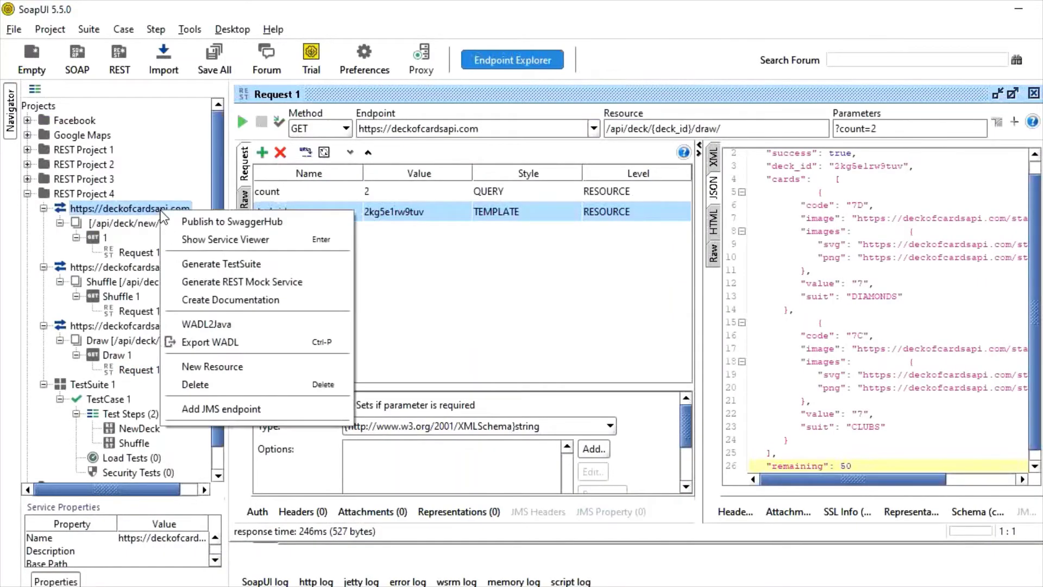
{"action": "right_click", "coordinate": [108, 194]}
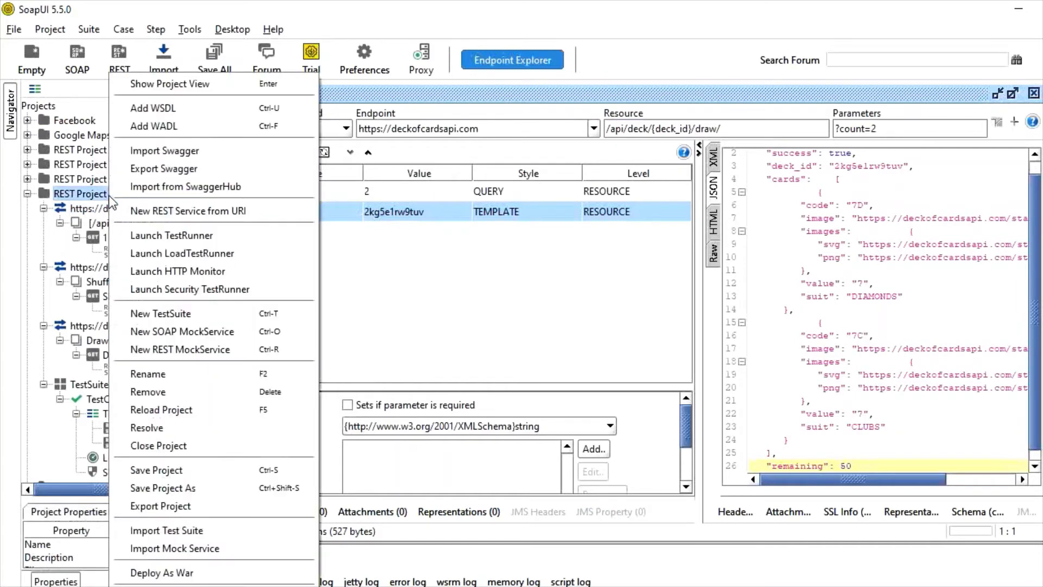
{"action": "left_click", "coordinate": [193, 203]}
{"action": "key", "text": "ctrl+v"}
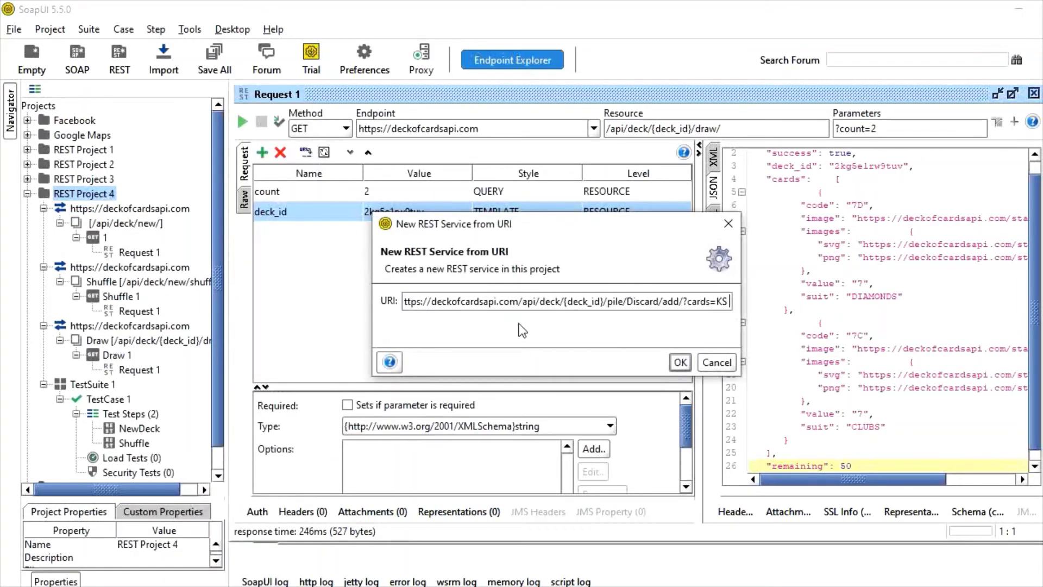
{"action": "left_click", "coordinate": [685, 362]}
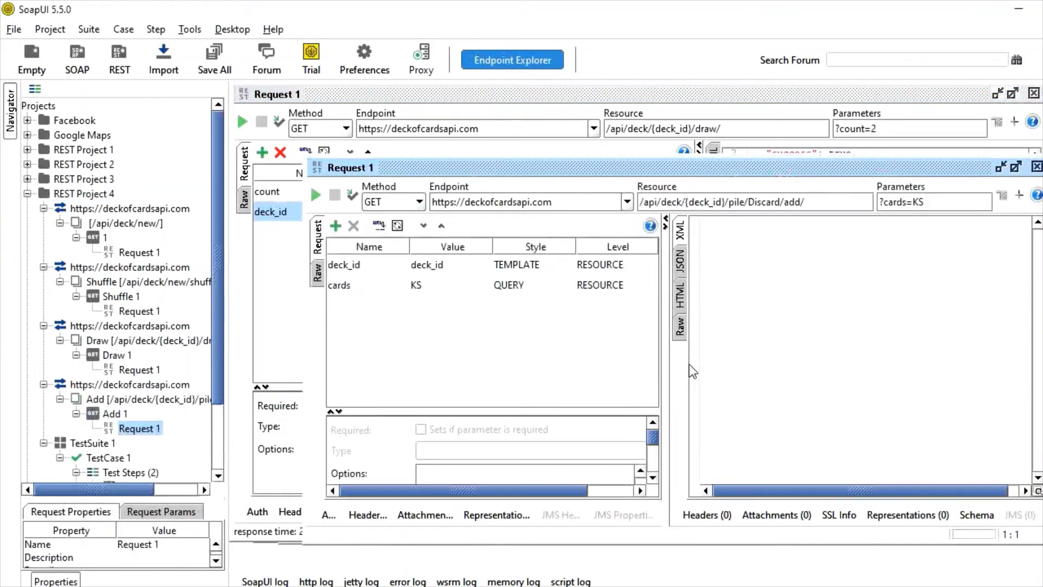
{"action": "left_click", "coordinate": [1017, 167]}
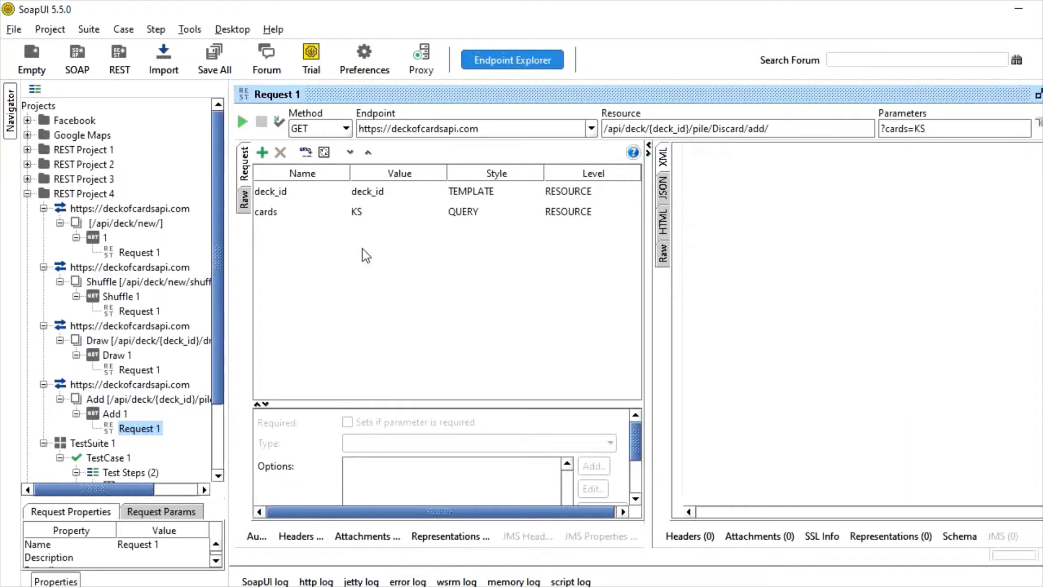
- Check the {deck_id} placeholder in the Add request's resource path
{"action": "left_click", "coordinate": [660, 130]}
{"action": "double_click", "coordinate": [660, 130]}
{"action": "left_click", "coordinate": [669, 129]}
{"action": "left_click_drag", "start_coordinate": [654, 128], "coordinate": [690, 129]}
- Copy the deck_id from the Draw request's response and set the Add request's deck_id parameter to 2kg5e1rw9tuv
{"action": "left_click", "coordinate": [365, 192]}
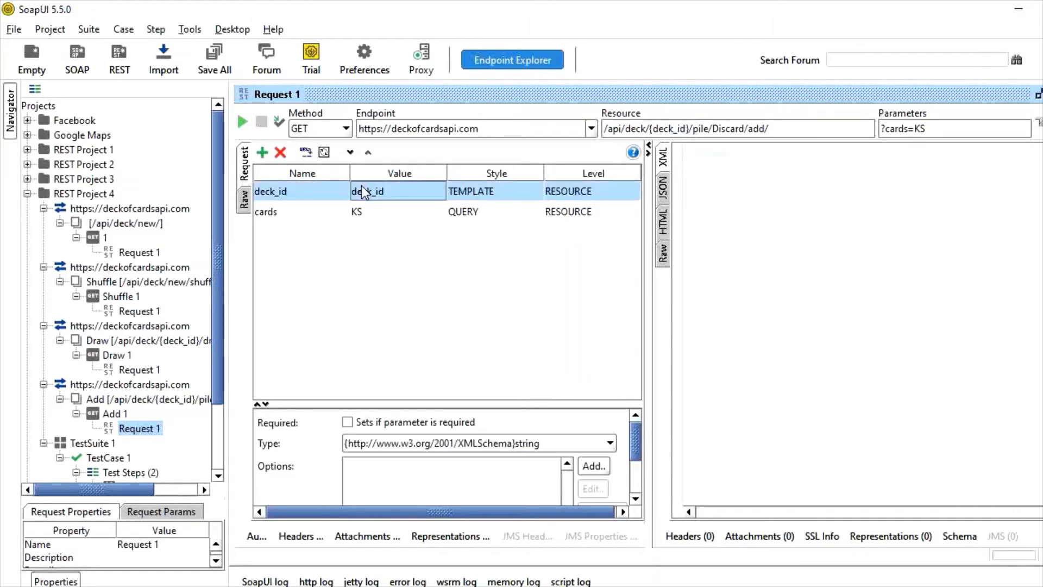
{"action": "double_click", "coordinate": [140, 369]}
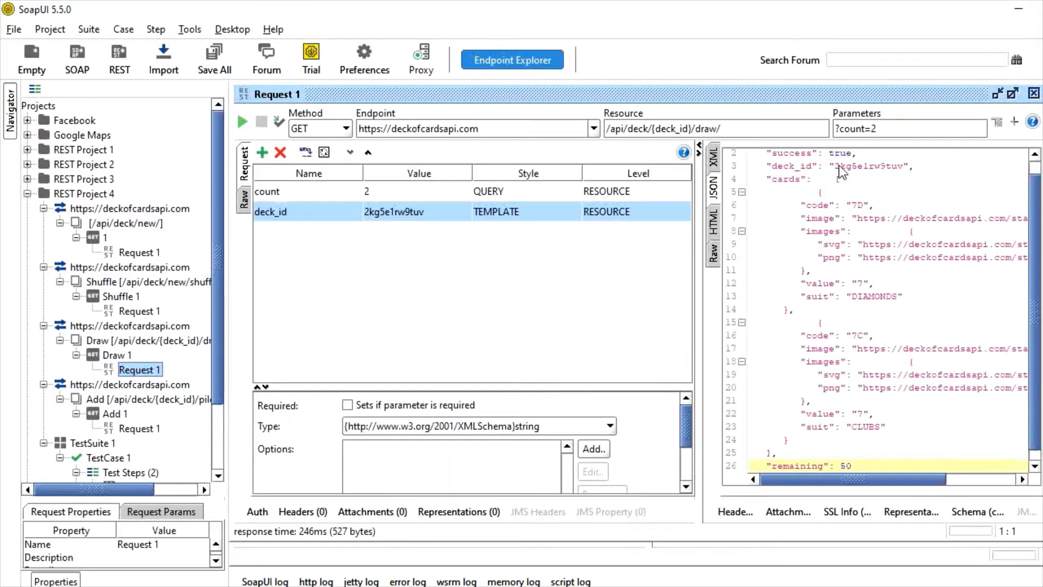
{"action": "left_click_drag", "start_coordinate": [839, 165], "coordinate": [902, 171]}
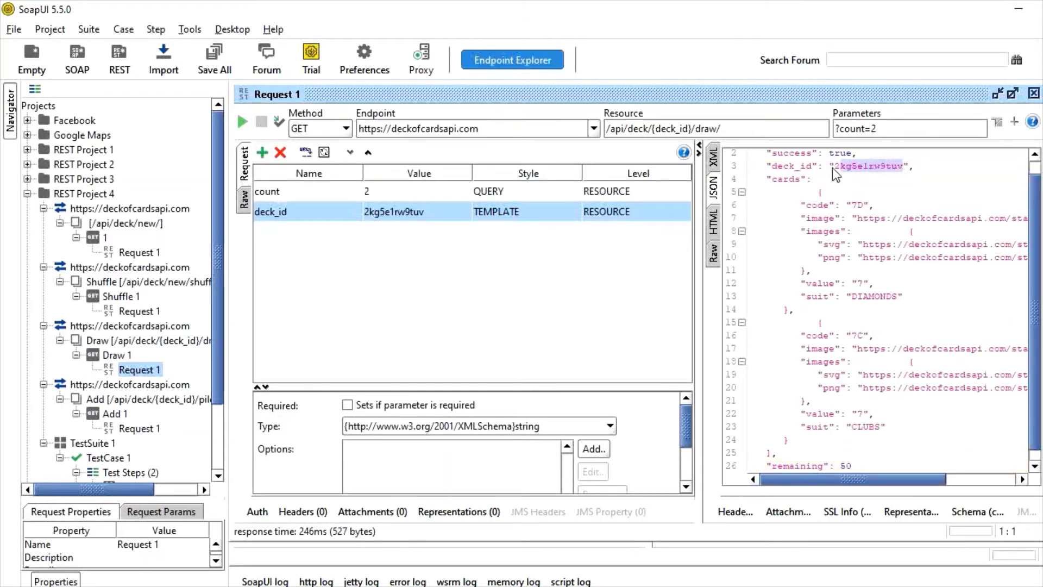
{"action": "left_click_drag", "start_coordinate": [832, 167], "coordinate": [894, 163]}
{"action": "left_click", "coordinate": [139, 429]}
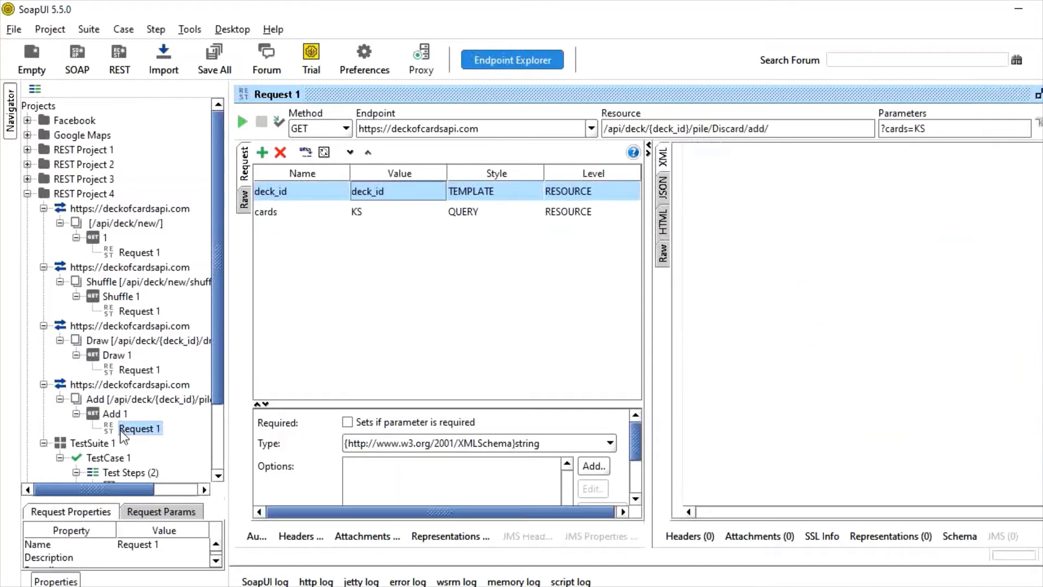
{"action": "double_click", "coordinate": [391, 200]}
{"action": "left_click_drag", "start_coordinate": [392, 200], "coordinate": [329, 200]}
{"action": "type", "text": "2kg5e1rw9tuv"}
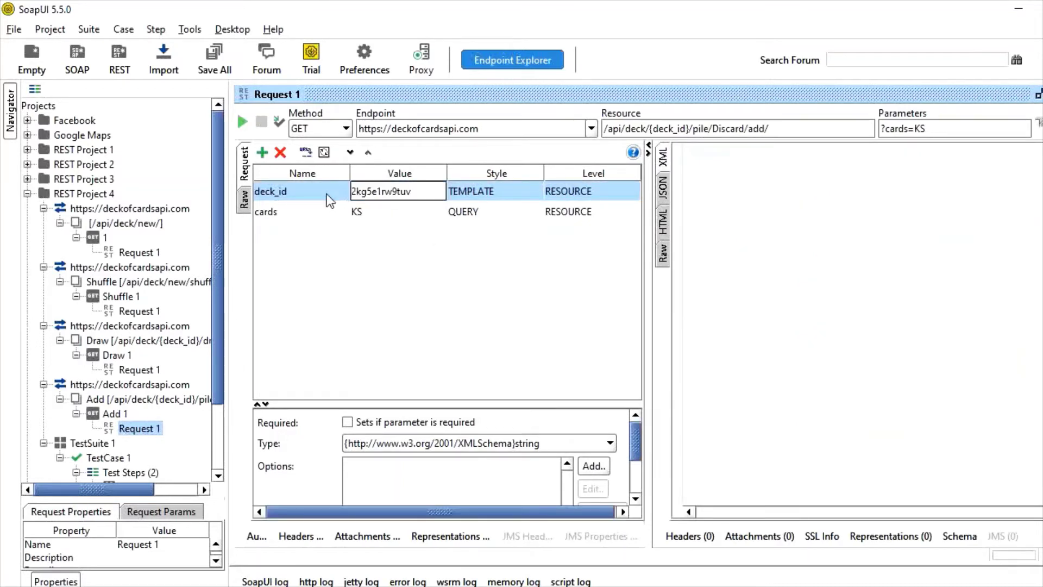
- Review the Add request's deck_id and cards parameters, including the style options for deck_id and the query parameter editor
{"action": "left_click", "coordinate": [411, 217]}
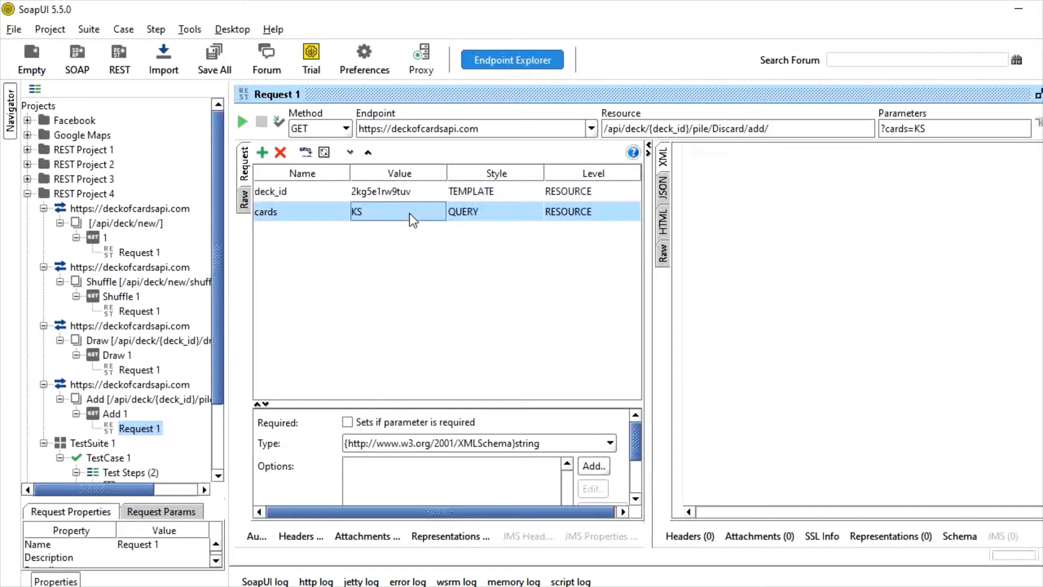
{"action": "left_click", "coordinate": [282, 217]}
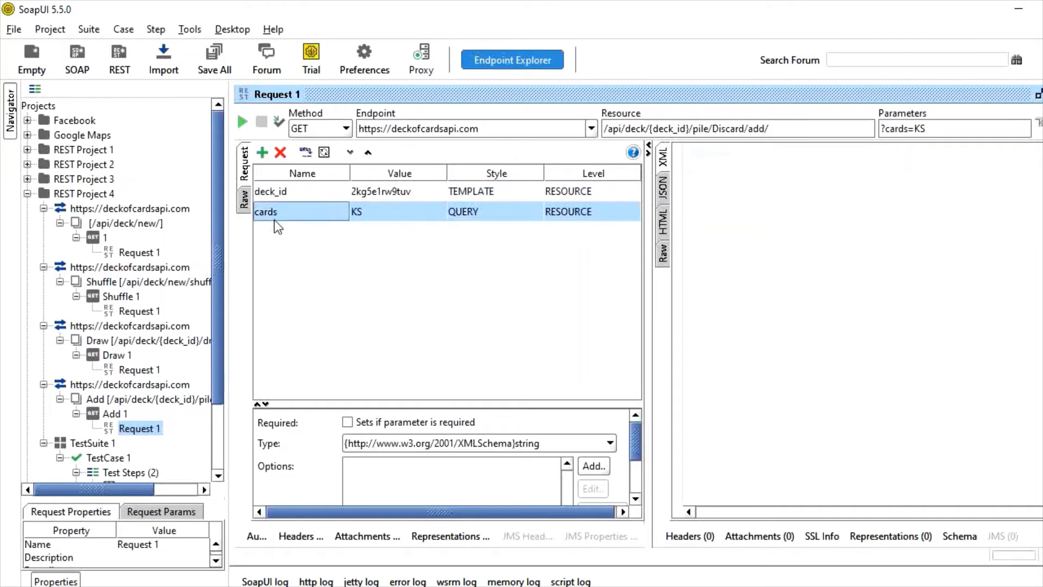
{"action": "left_click", "coordinate": [425, 198]}
{"action": "left_click", "coordinate": [478, 195]}
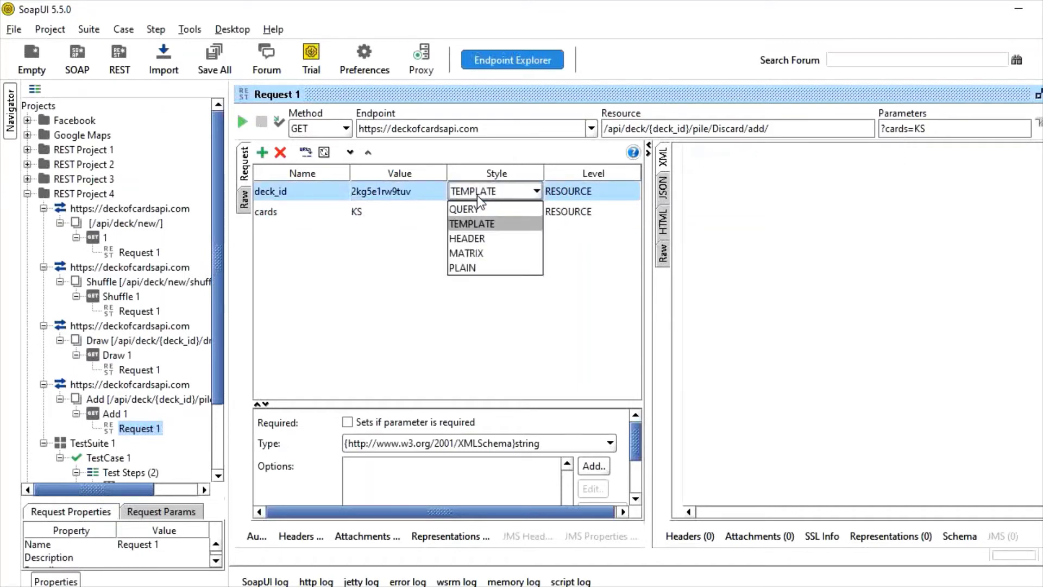
{"action": "left_click", "coordinate": [386, 240]}
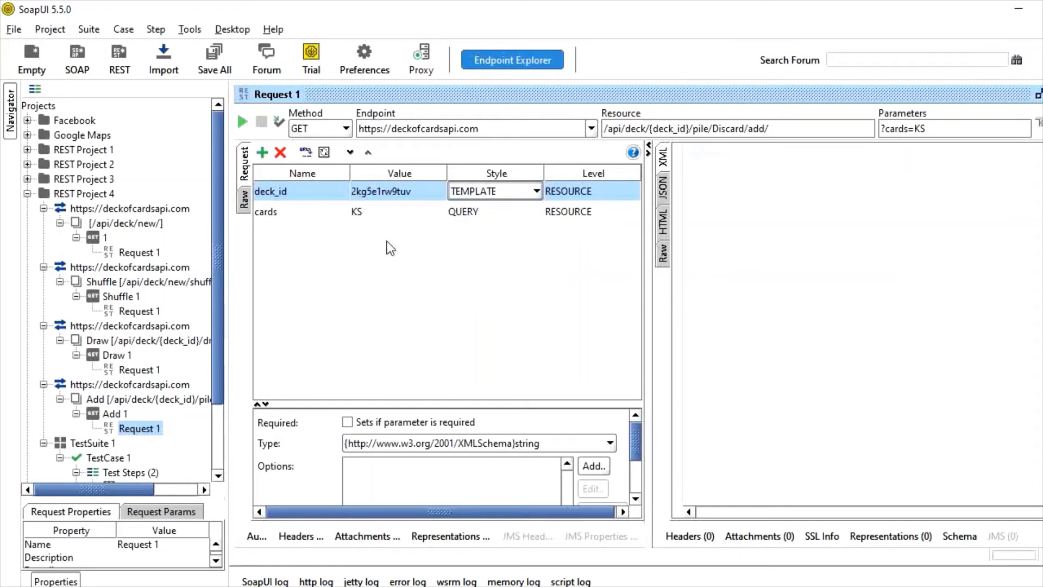
{"action": "left_click", "coordinate": [321, 217]}
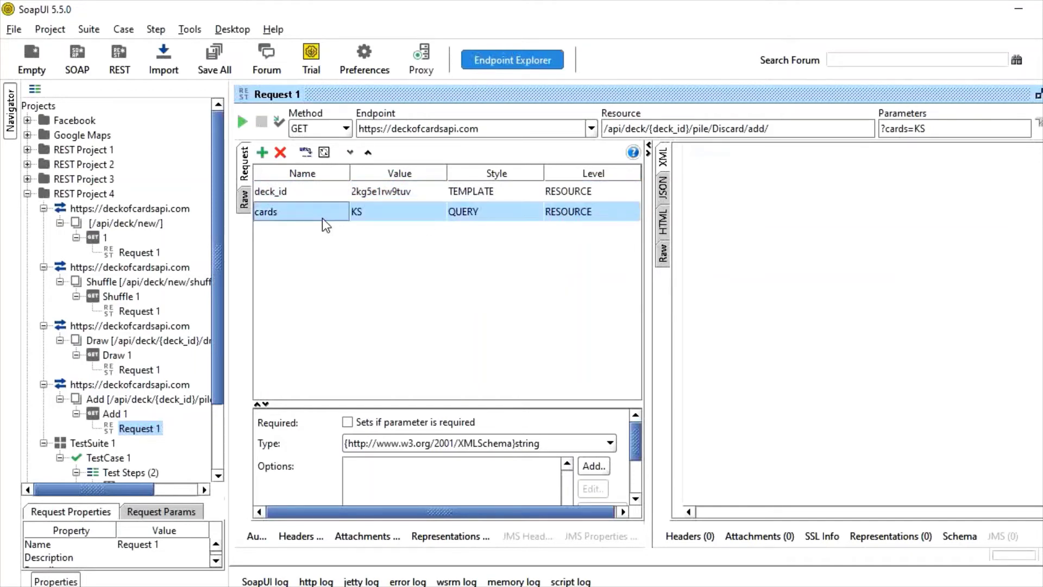
{"action": "left_click", "coordinate": [951, 127]}
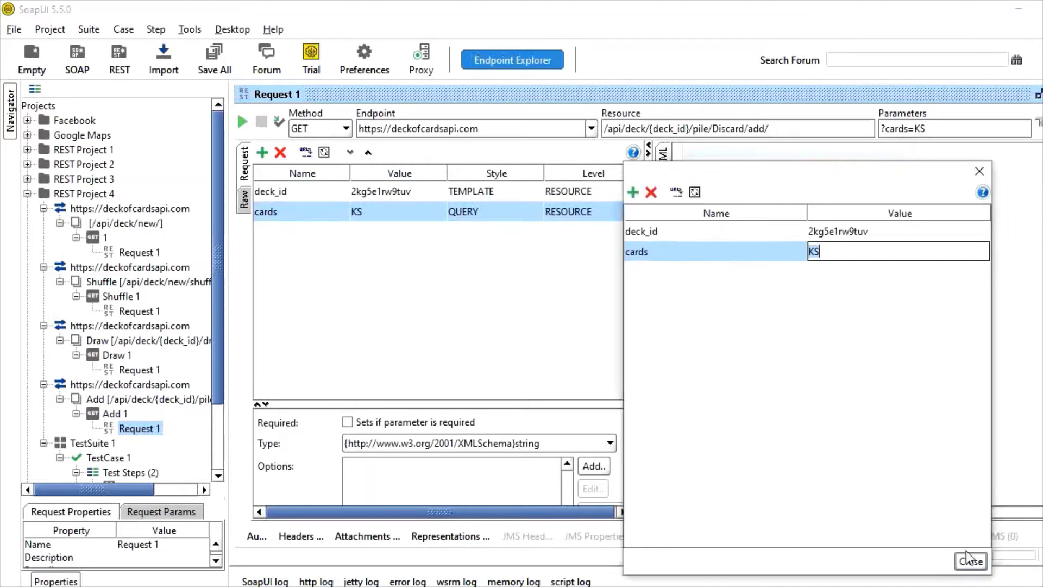
{"action": "left_click", "coordinate": [972, 563]}
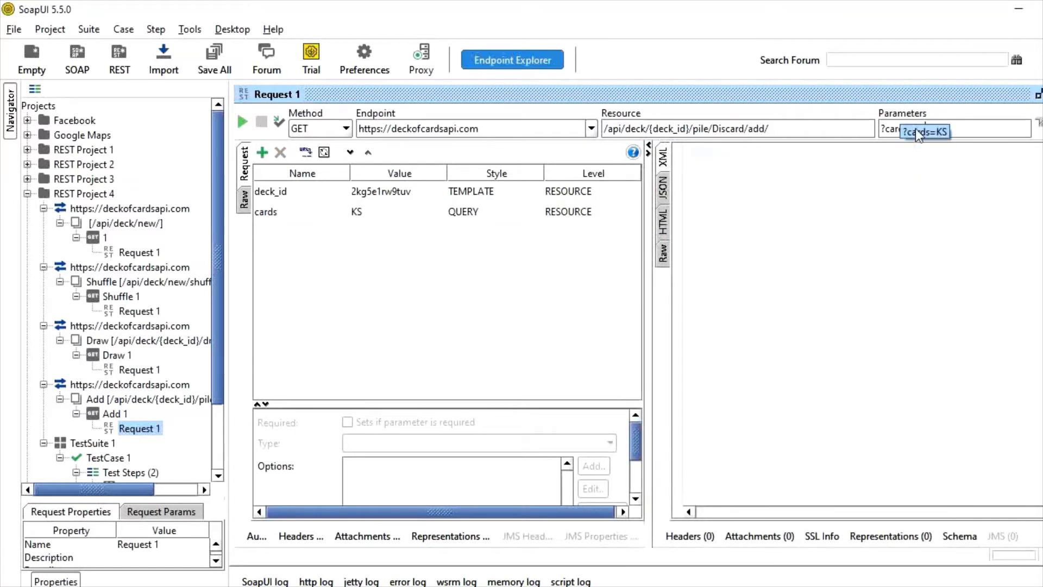
- Look up the first drawn card's code in the Draw request's response and set the Add request's cards parameter to 7D
{"action": "left_click", "coordinate": [126, 369]}
{"action": "double_click", "coordinate": [125, 370]}
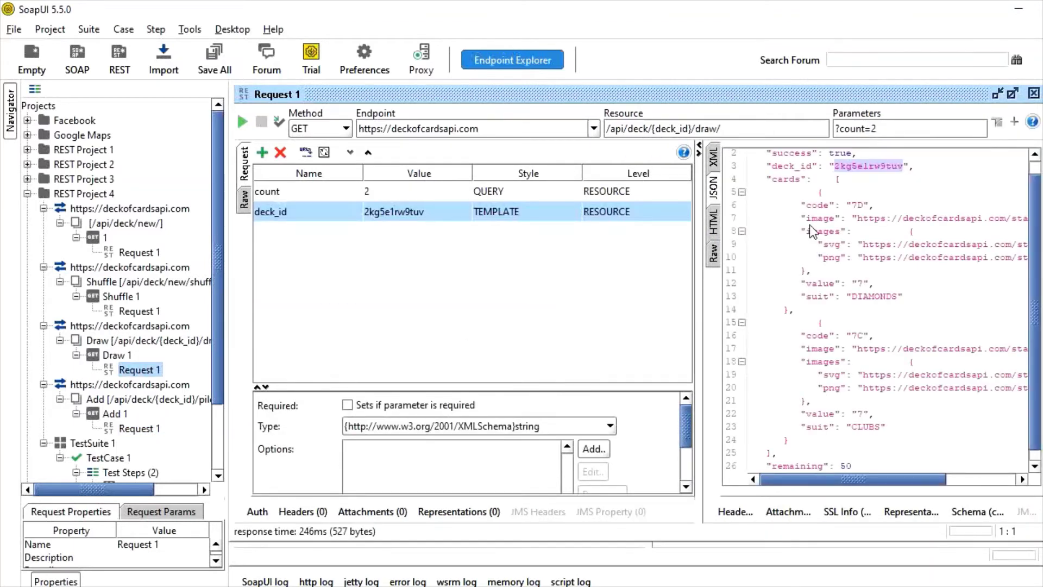
{"action": "double_click", "coordinate": [856, 206]}
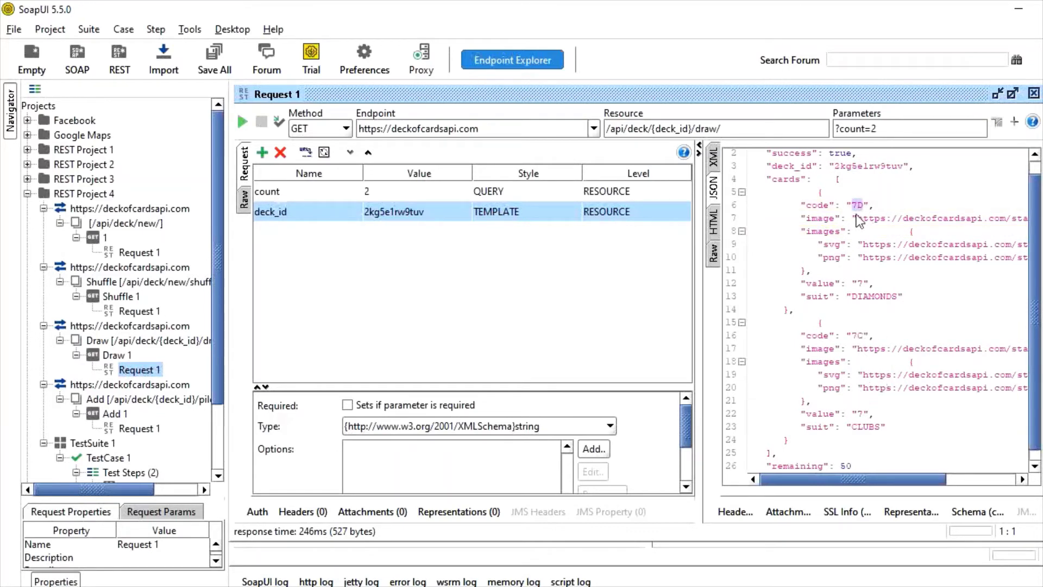
{"action": "left_click", "coordinate": [136, 428]}
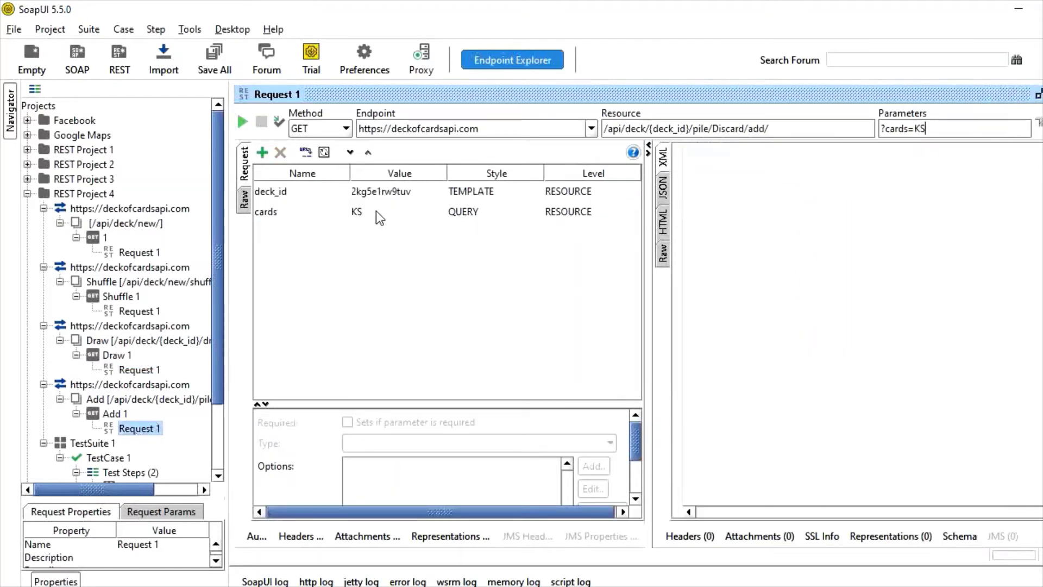
{"action": "double_click", "coordinate": [376, 211]}
{"action": "key", "text": "BackSpace"}
{"action": "key", "text": "BackSpace"}
{"action": "type", "text": "7D"}
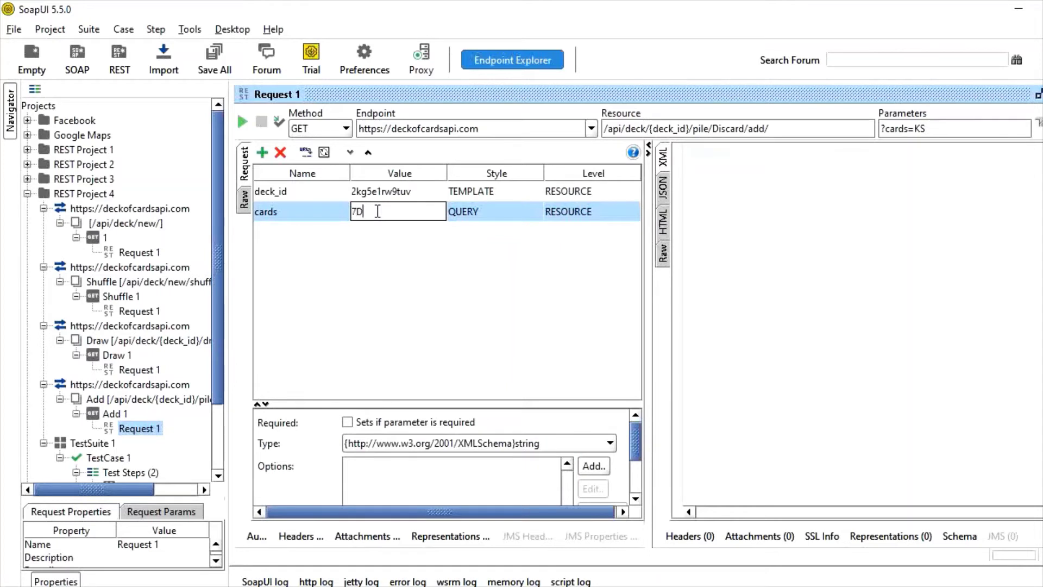
- Submit the Add request and examine the deck's and Discard pile's remaining counts in the JSON response
{"action": "left_click", "coordinate": [242, 125]}
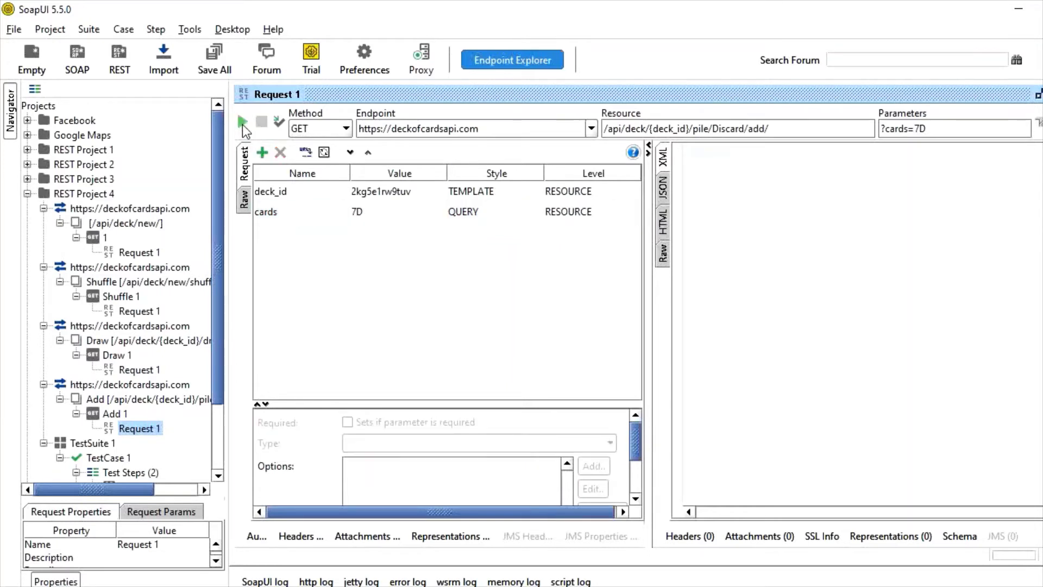
{"action": "left_click", "coordinate": [553, 191]}
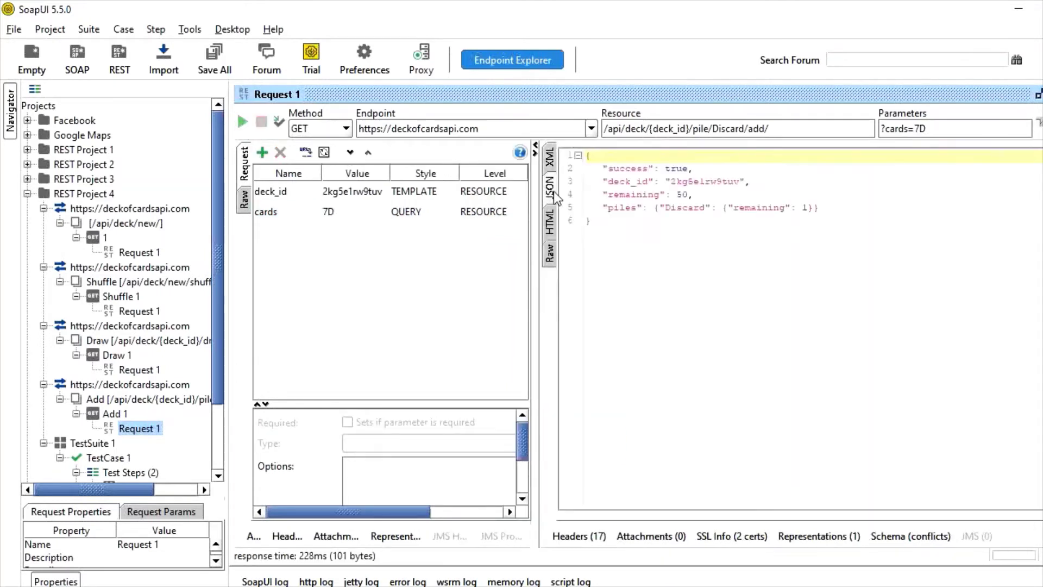
{"action": "left_click", "coordinate": [657, 189]}
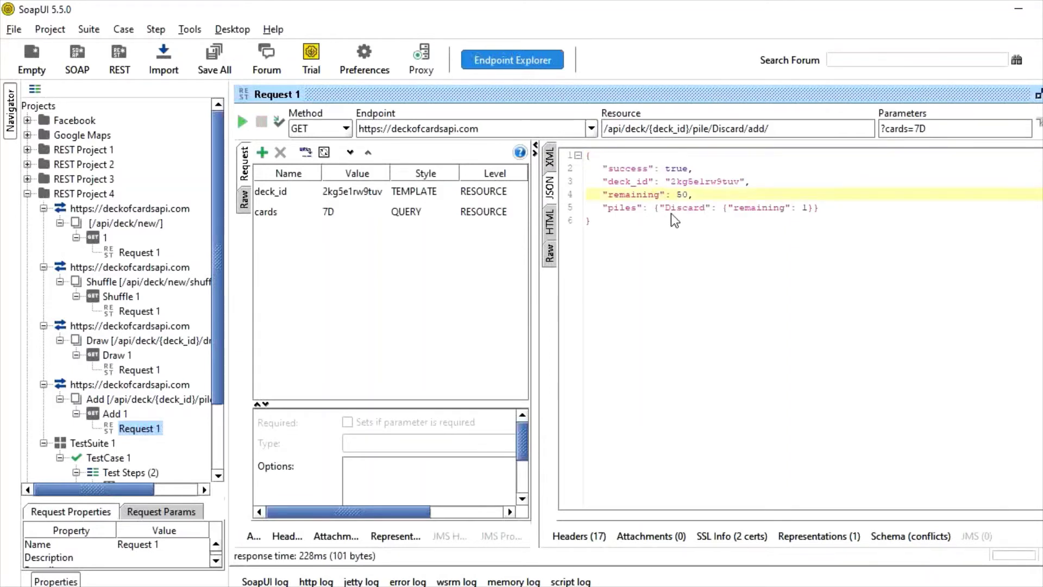
{"action": "left_click_drag", "start_coordinate": [671, 213], "coordinate": [718, 196]}
{"action": "left_click", "coordinate": [729, 204]}
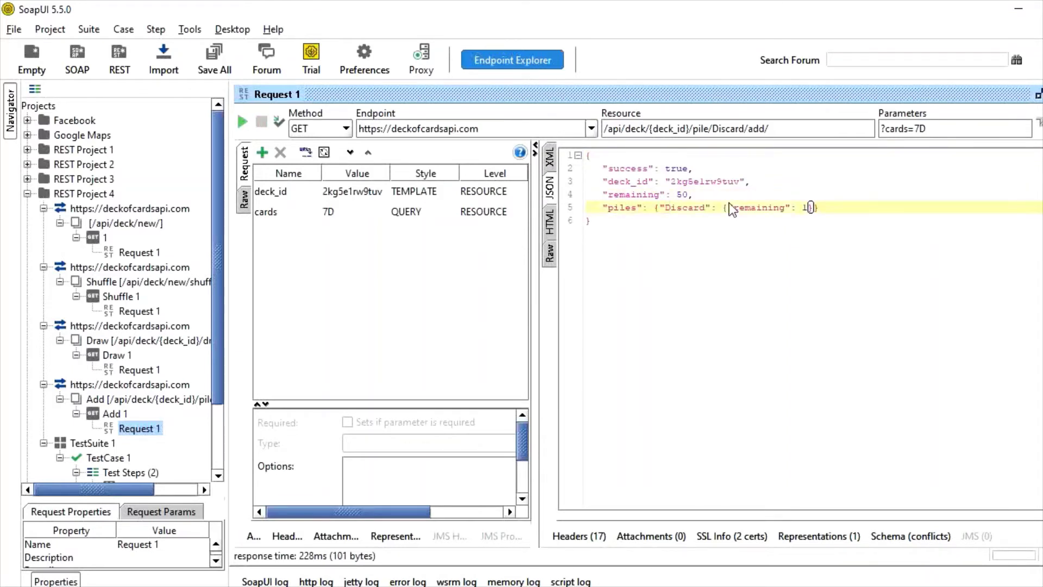
{"action": "left_click", "coordinate": [690, 190]}
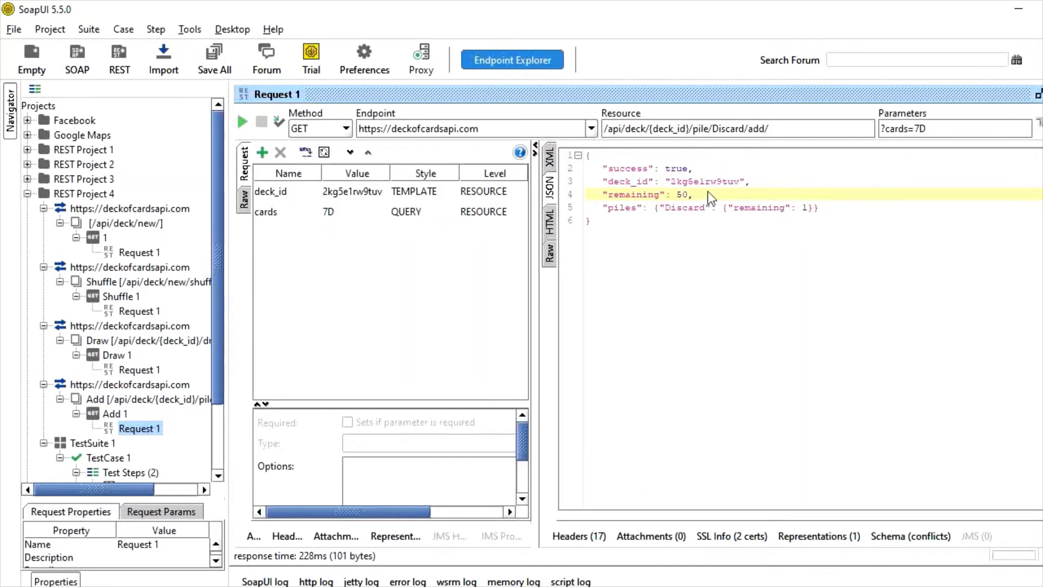
{"action": "left_click", "coordinate": [697, 206]}
{"action": "left_click_drag", "start_coordinate": [689, 194], "coordinate": [660, 196]}
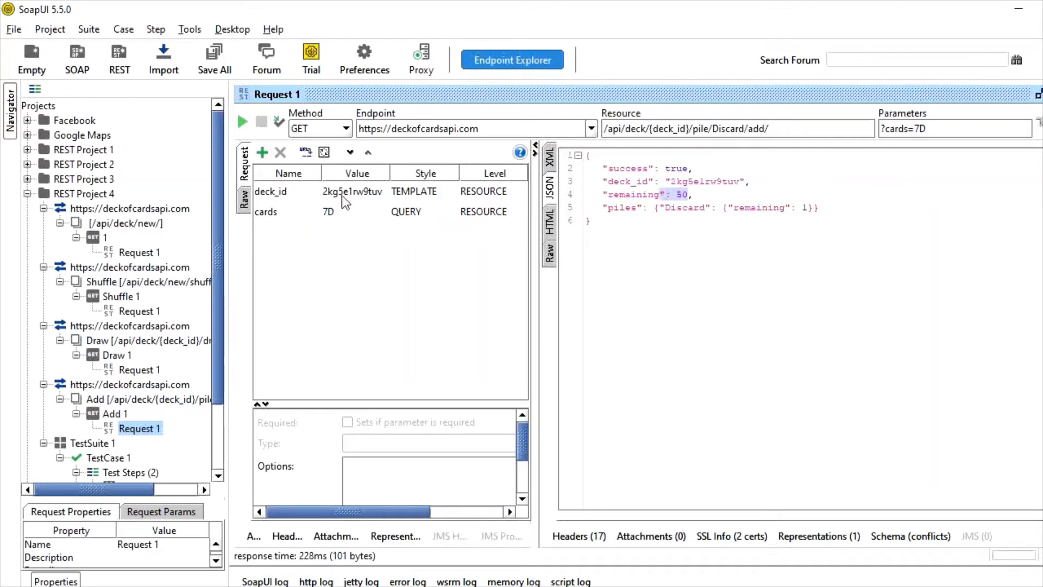
- Set the Add request's cards parameter to KS and submit the request
{"action": "left_click", "coordinate": [350, 210]}
{"action": "double_click", "coordinate": [353, 214]}
{"action": "key", "text": "BackSpace"}
{"action": "key", "text": "BackSpace"}
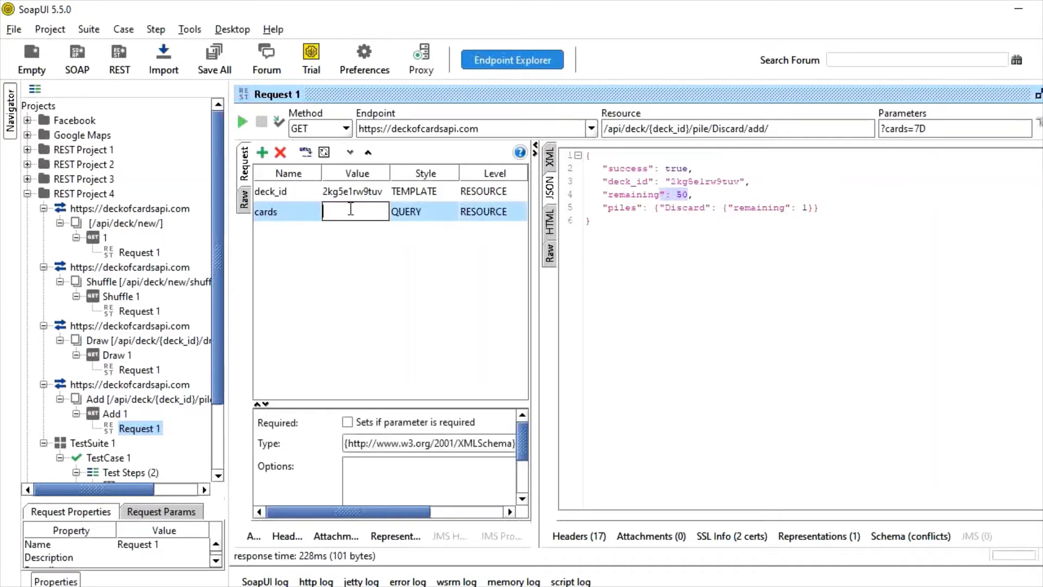
{"action": "type", "text": "KS"}
{"action": "left_click", "coordinate": [240, 123]}
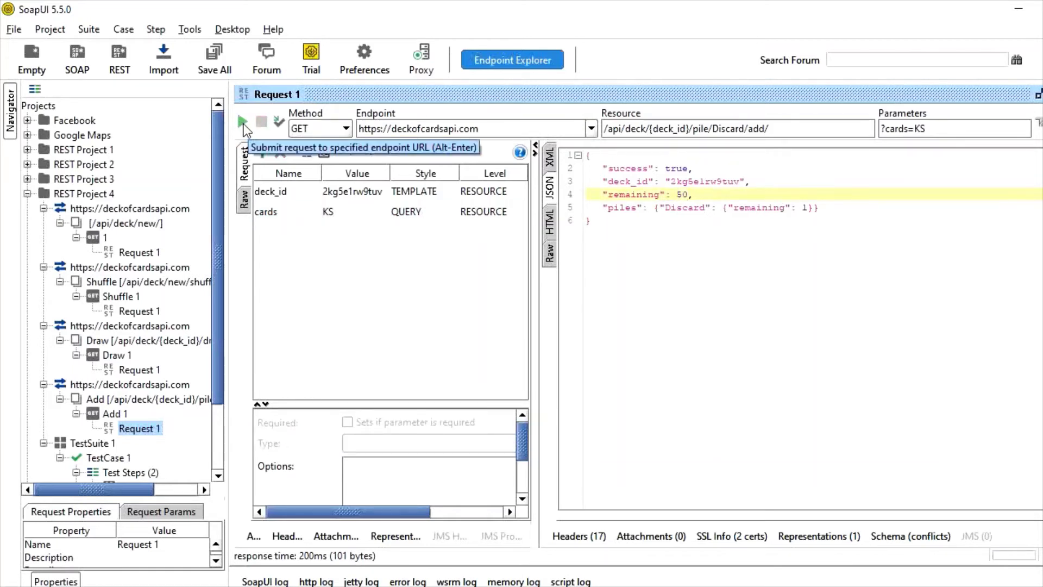
- Resubmit the Add request with card KS and check the remaining counts in its response
{"action": "left_click", "coordinate": [243, 125]}
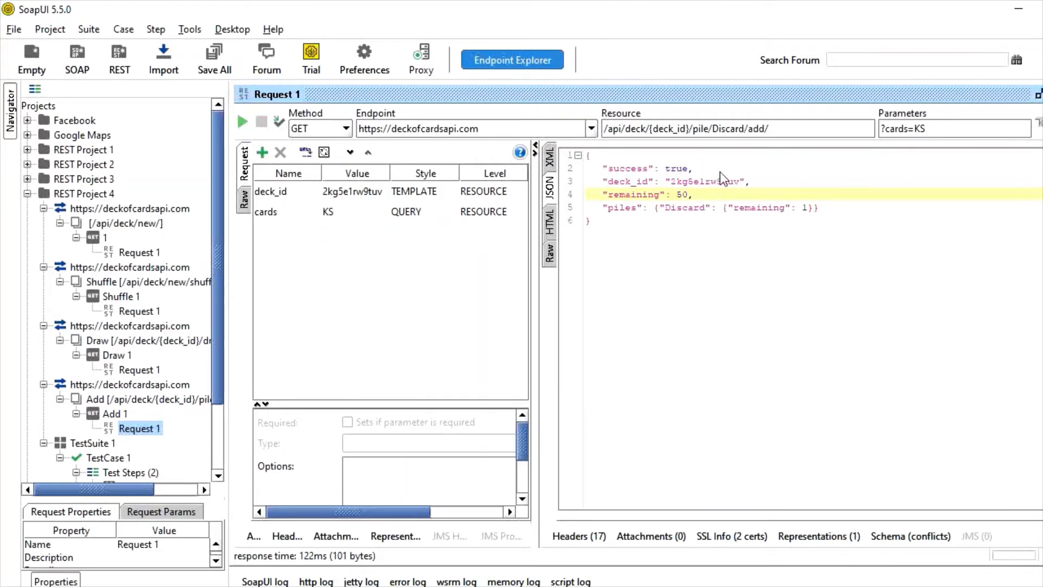
{"action": "left_click_drag", "start_coordinate": [698, 195], "coordinate": [673, 194]}
{"action": "left_click", "coordinate": [669, 194]}
{"action": "left_click", "coordinate": [696, 236]}
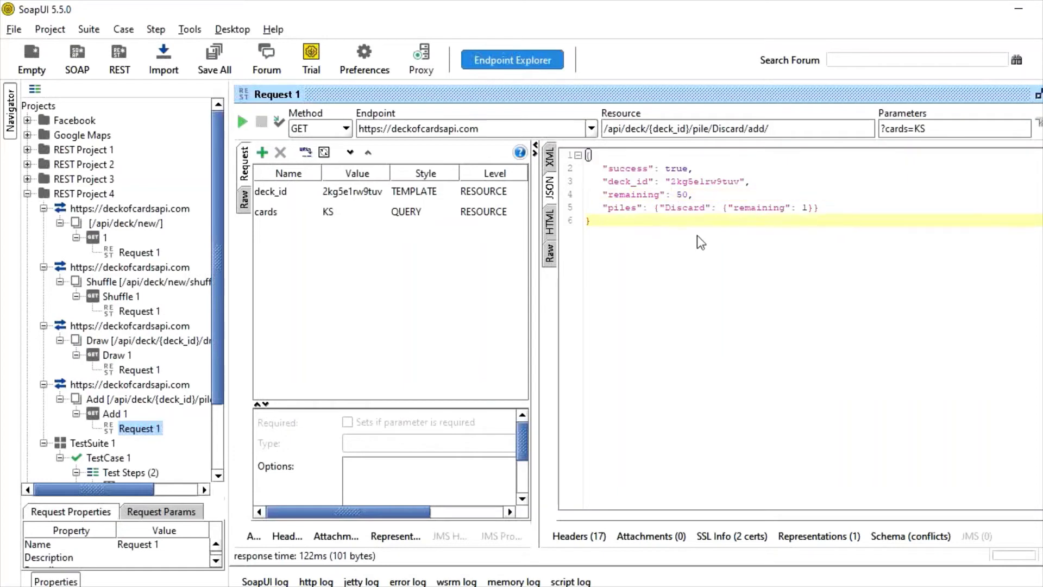
{"action": "left_click", "coordinate": [243, 122]}
- Add the Draw request to TestSuite 1 - TestCase 1 as a test step named Draw
{"action": "scroll", "coordinate": [129, 430], "scroll_direction": "down", "scroll_amount": 1}
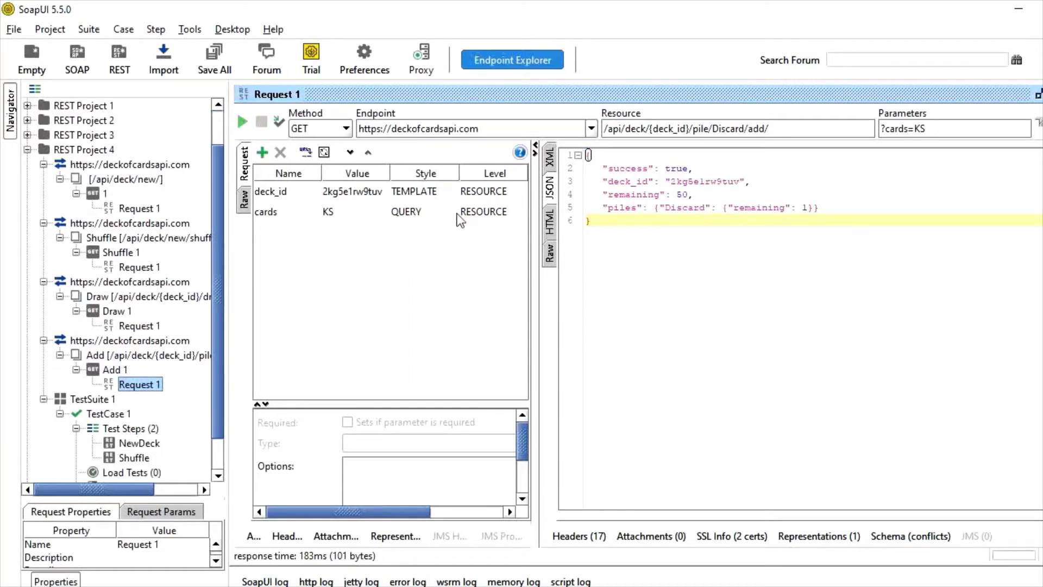
{"action": "left_click", "coordinate": [127, 329]}
{"action": "right_click", "coordinate": [127, 330]}
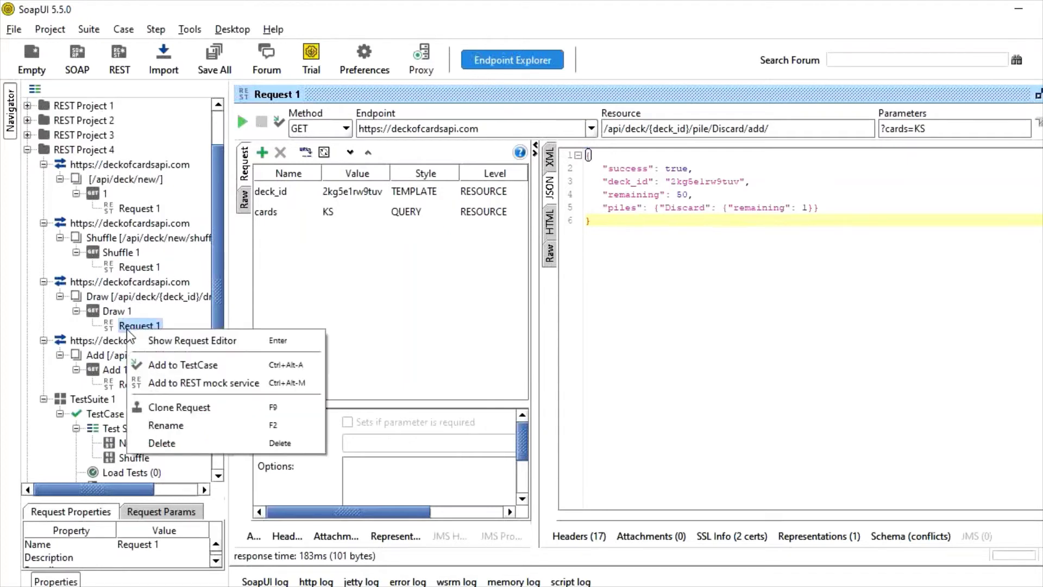
{"action": "left_click", "coordinate": [184, 367]}
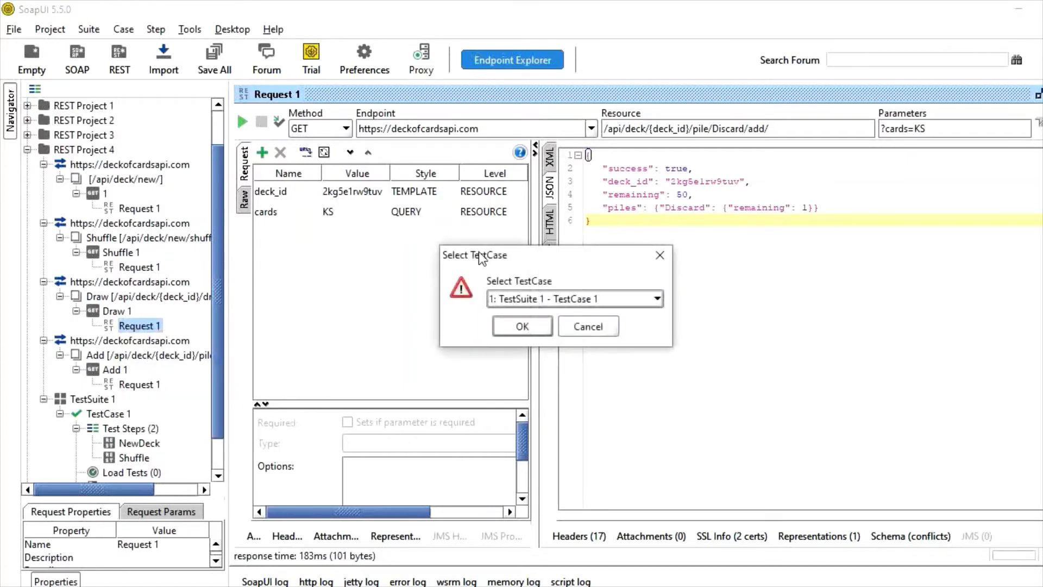
{"action": "left_click", "coordinate": [522, 326]}
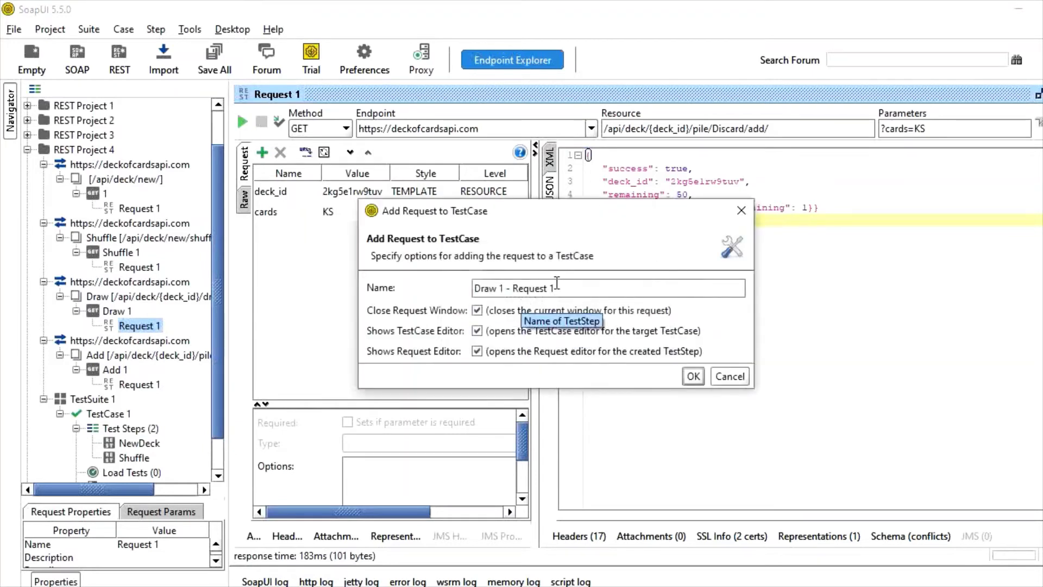
{"action": "left_click_drag", "start_coordinate": [559, 286], "coordinate": [497, 286]}
{"action": "key", "text": "BackSpace"}
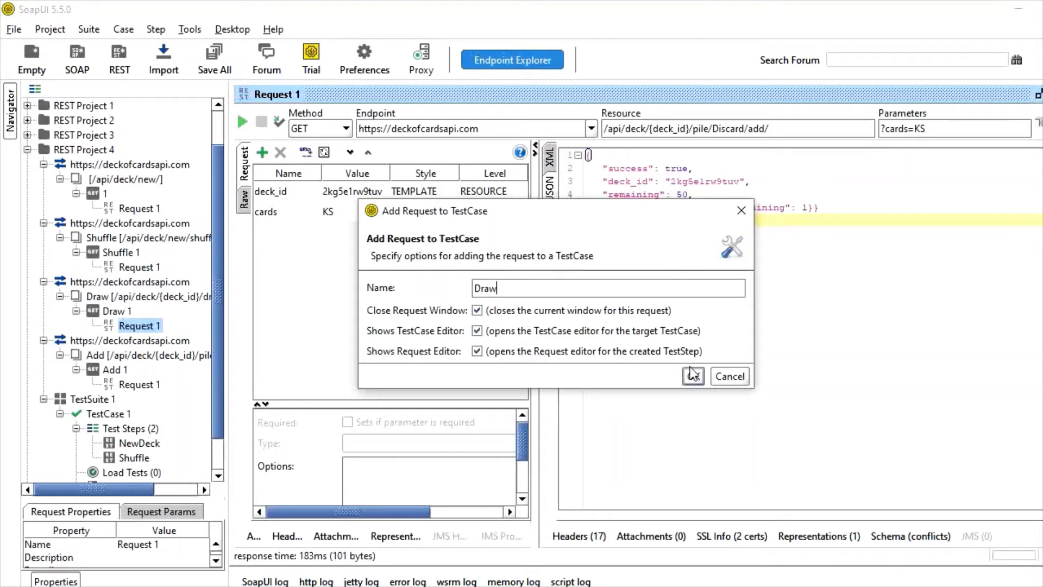
{"action": "left_click", "coordinate": [694, 375]}
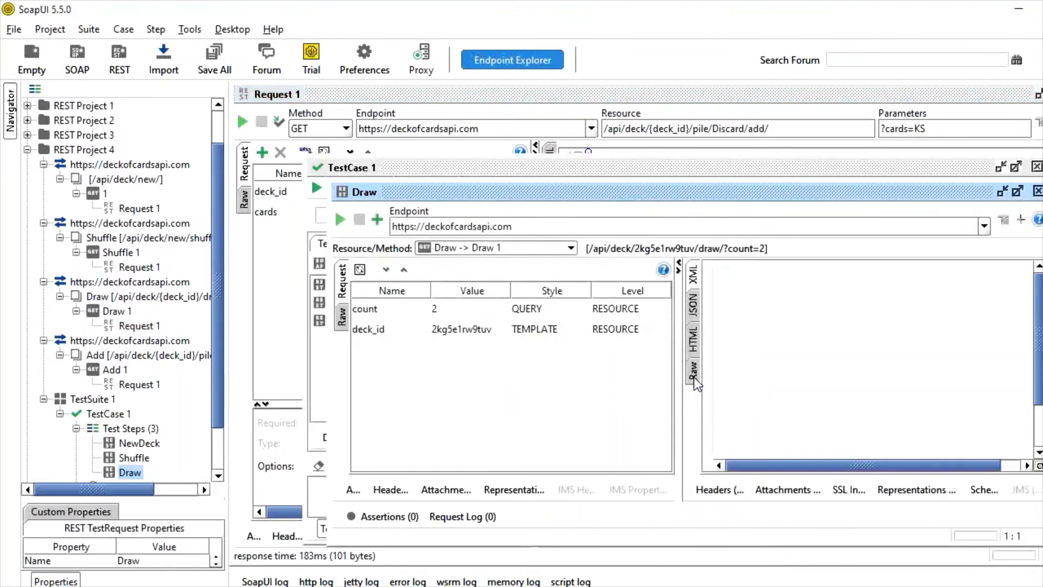
- Close the Draw test step, TestCase 1 and all open request windows
{"action": "left_click", "coordinate": [1038, 192]}
{"action": "left_click", "coordinate": [1037, 166]}
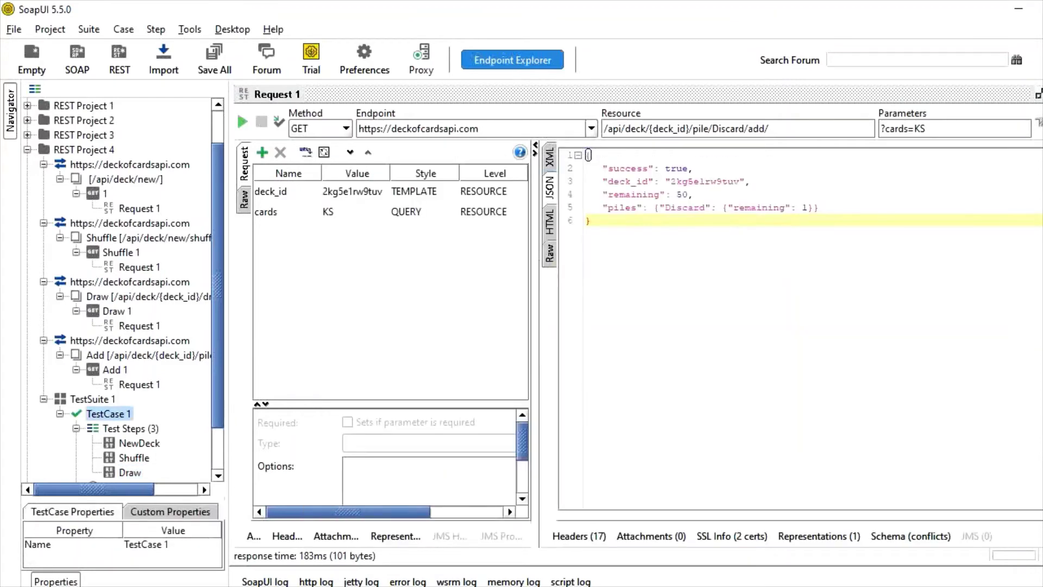
{"action": "left_click", "coordinate": [1042, 94]}
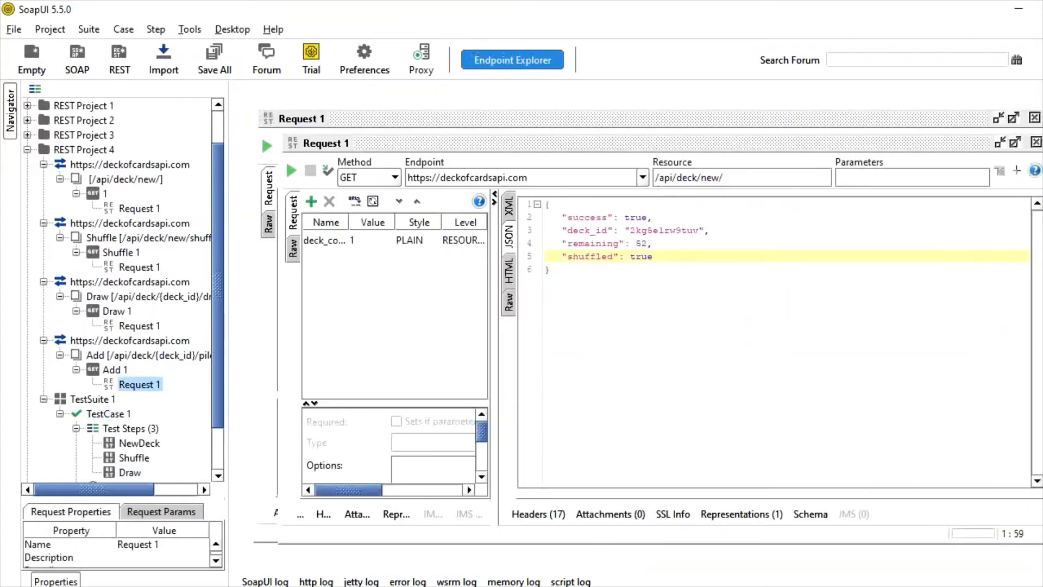
{"action": "left_click", "coordinate": [1036, 143]}
{"action": "left_click", "coordinate": [1035, 118]}
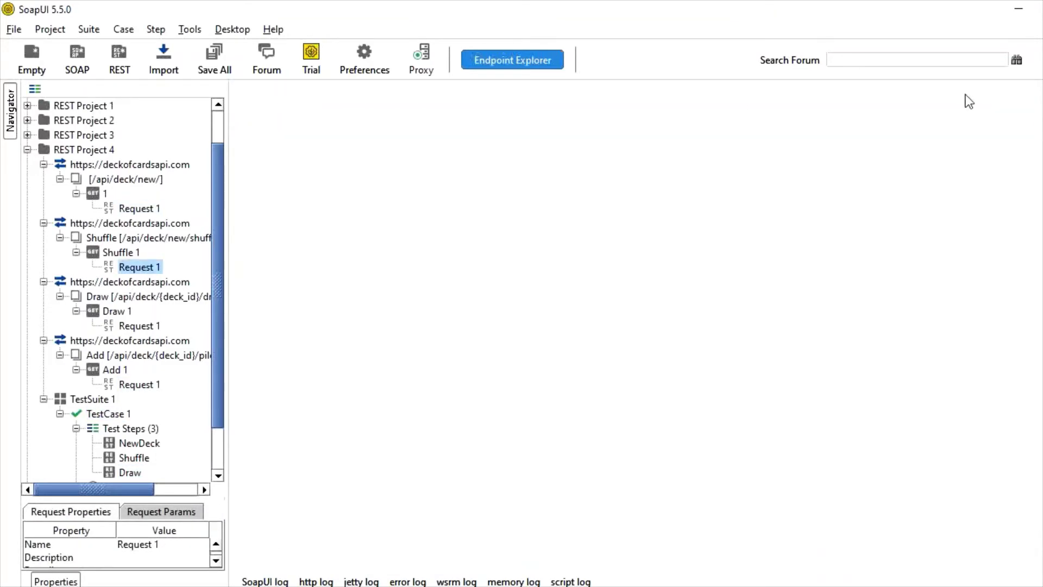
- Add the Add 1 resource's Request 1 to TestCase 1 as a test step named Discard and close its editor
{"action": "left_click", "coordinate": [129, 384]}
{"action": "right_click", "coordinate": [128, 384]}
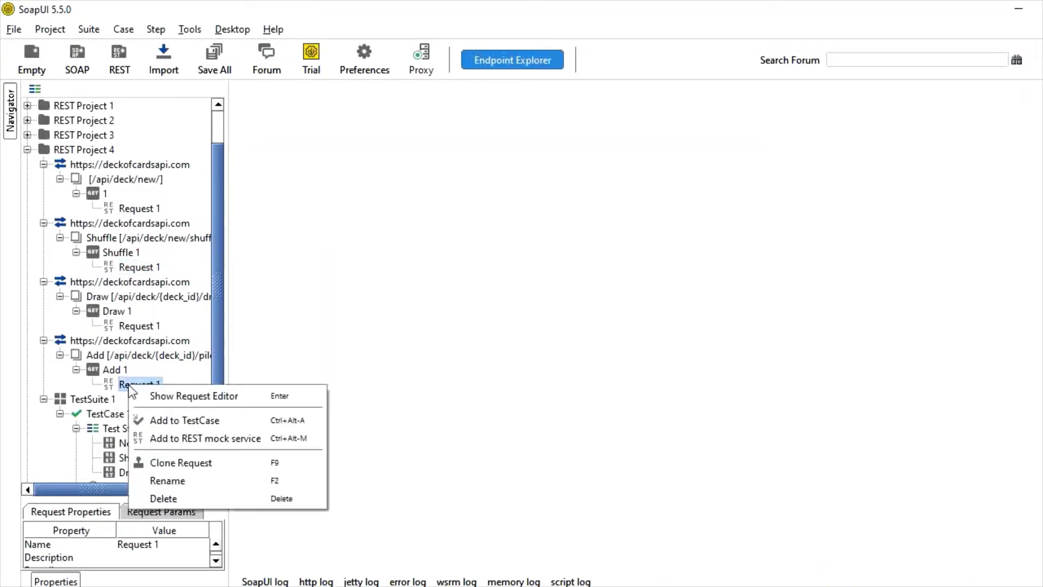
{"action": "left_click", "coordinate": [177, 423]}
{"action": "left_click", "coordinate": [513, 319]}
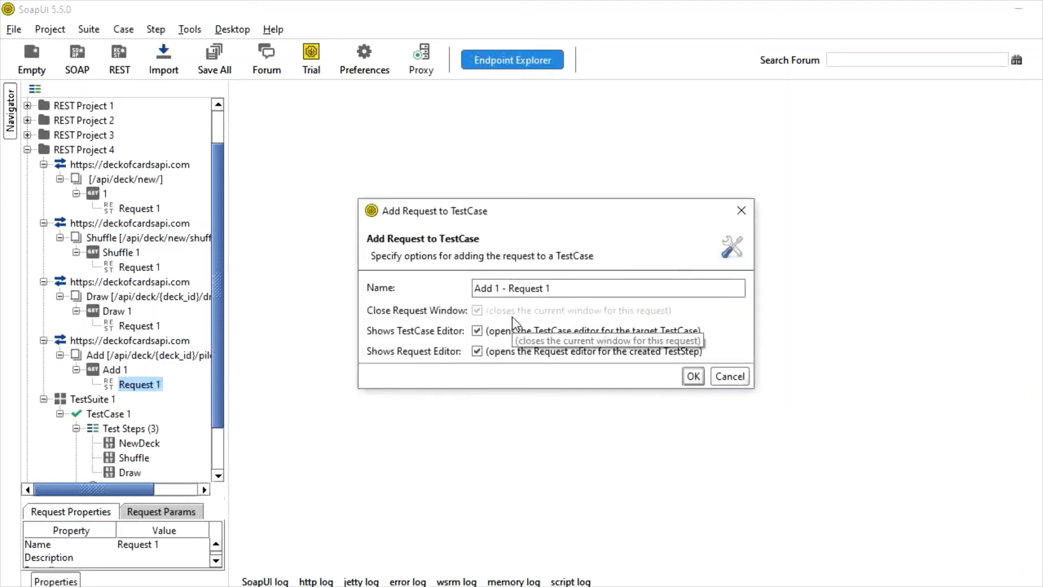
{"action": "type", "text": "Discard"}
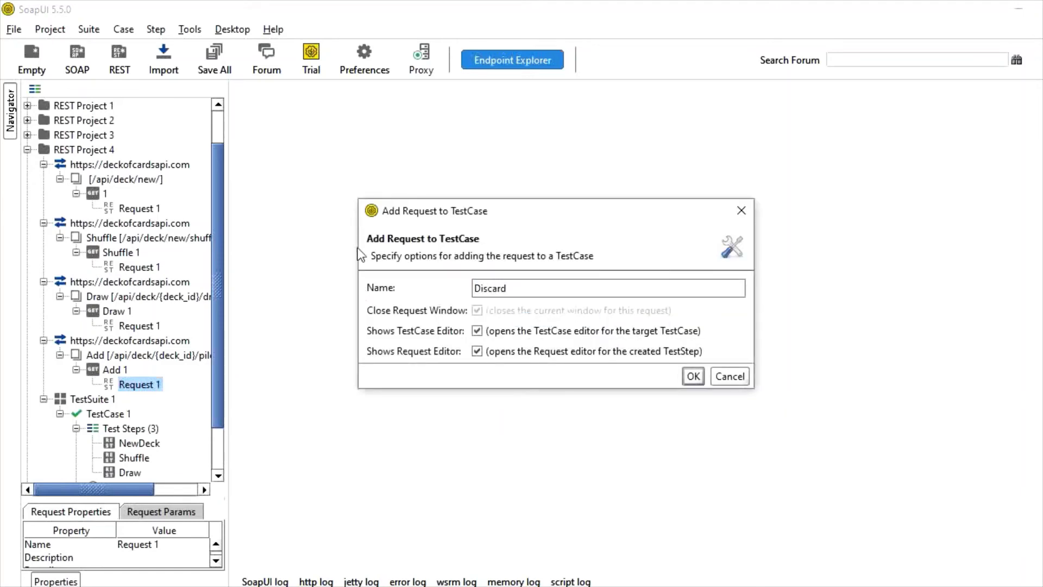
{"action": "left_click", "coordinate": [694, 376]}
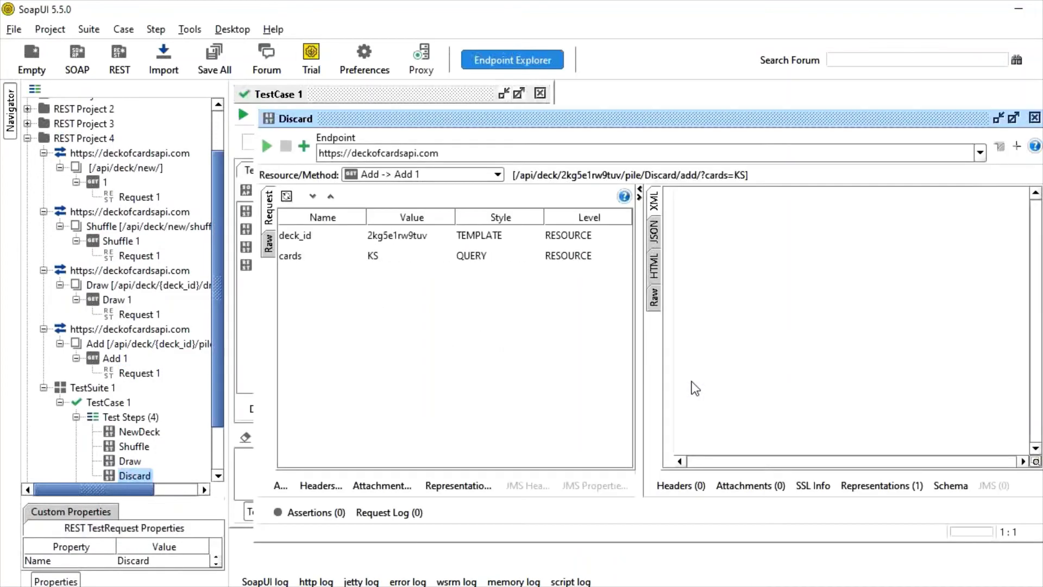
{"action": "left_click", "coordinate": [1035, 117]}
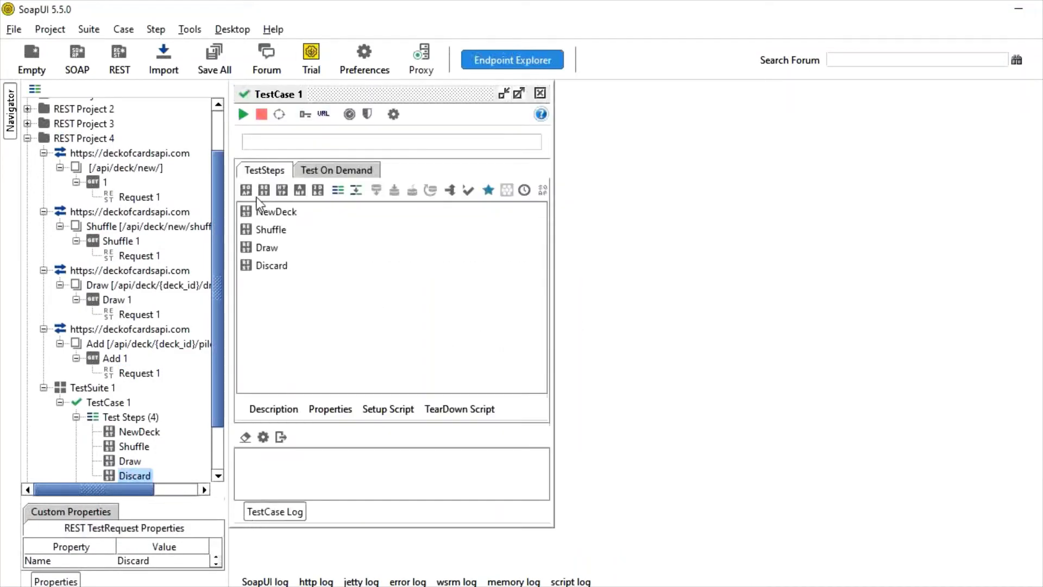
- Collapse the four deckofcardsapi.com services under REST Project 4 in the project tree
{"action": "left_click", "coordinate": [43, 153]}
{"action": "left_click", "coordinate": [44, 167]}
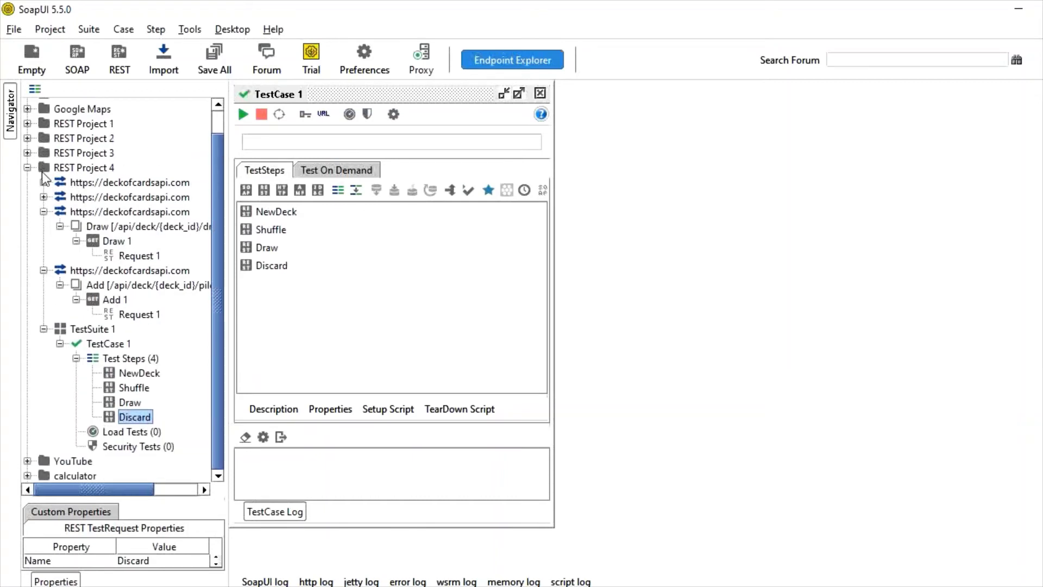
{"action": "left_click", "coordinate": [43, 212]}
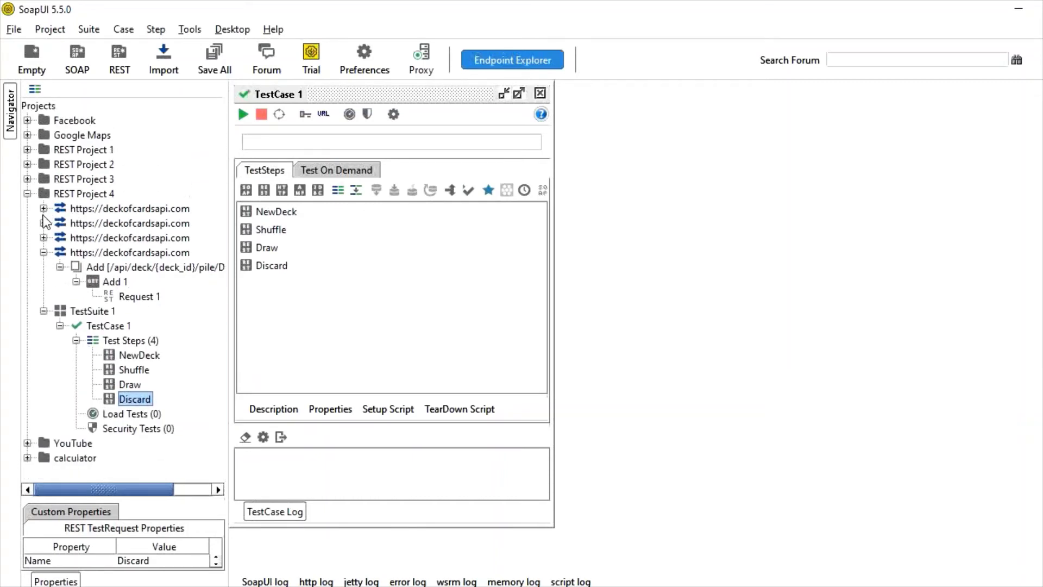
{"action": "left_click", "coordinate": [43, 252]}
- Go through TestCase 1's NewDeck, Shuffle, Draw and Discard steps and maximize the test case editor
{"action": "left_click", "coordinate": [110, 308]}
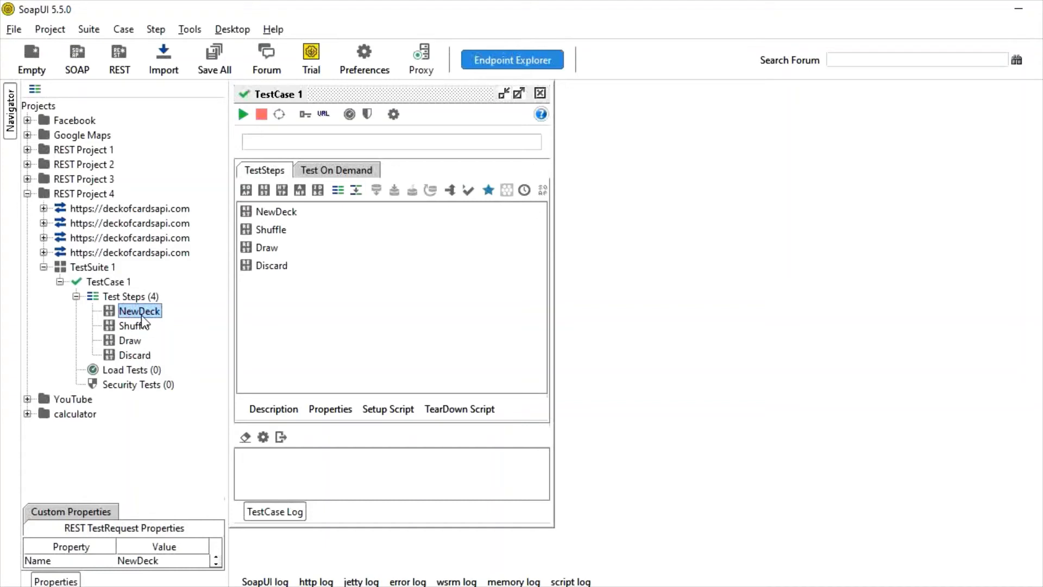
{"action": "left_click", "coordinate": [132, 325]}
{"action": "left_click", "coordinate": [133, 342]}
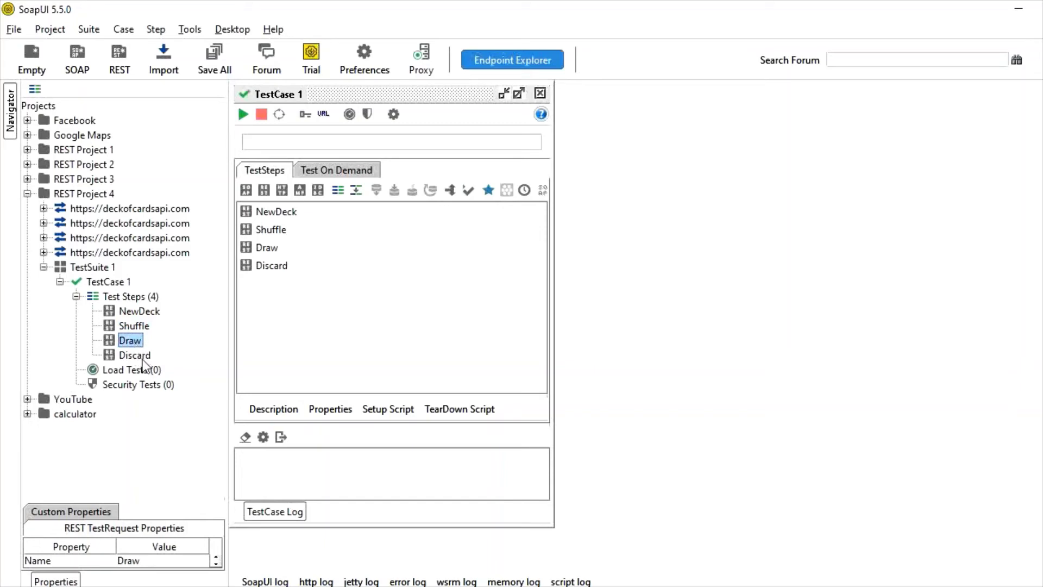
{"action": "left_click", "coordinate": [142, 360]}
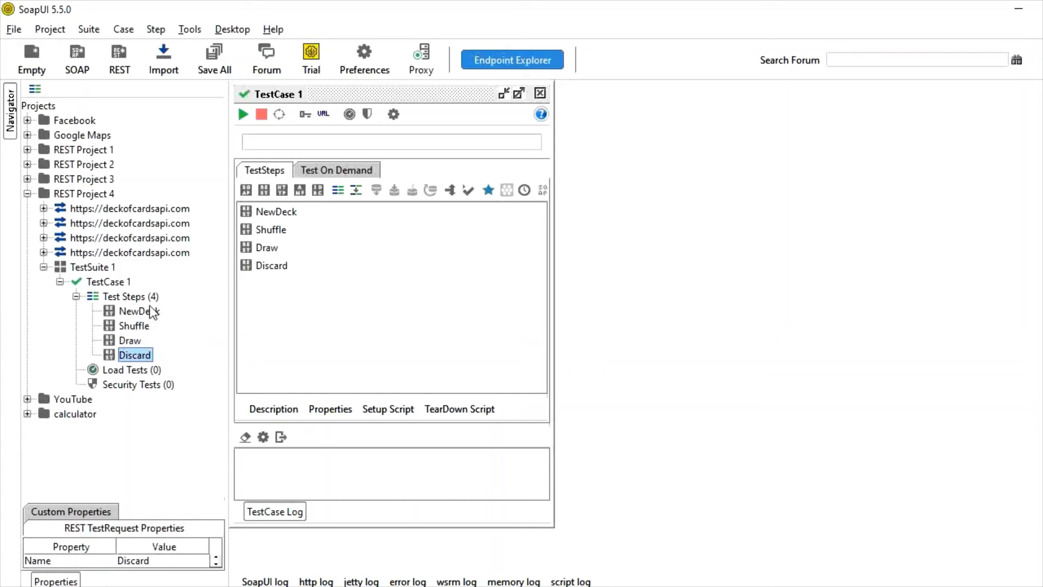
{"action": "left_click", "coordinate": [520, 94]}
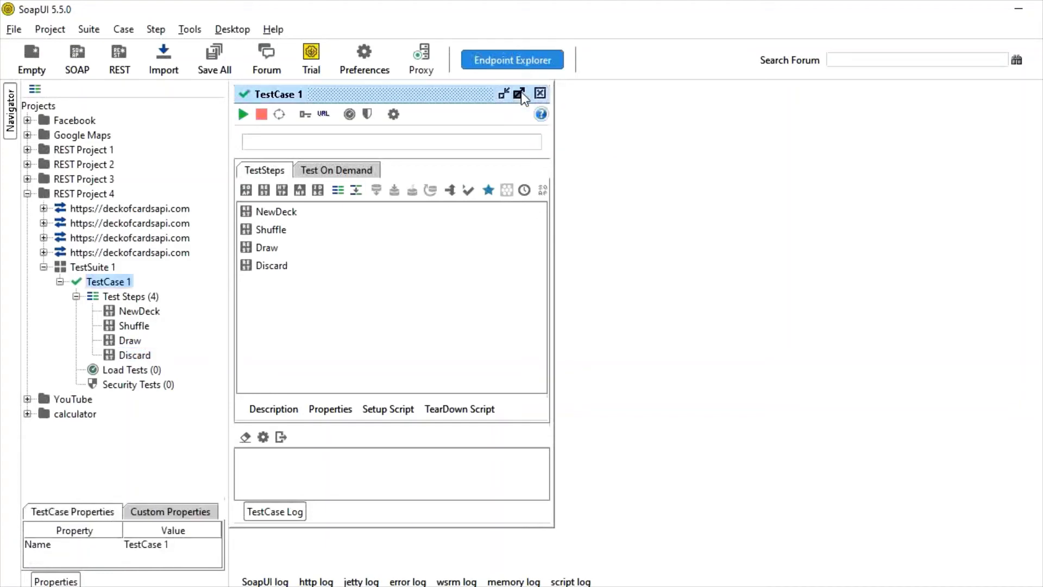
- Open the NewDeck test step maximized and examine the deck_id and remaining fields in its JSON response
{"action": "double_click", "coordinate": [149, 315]}
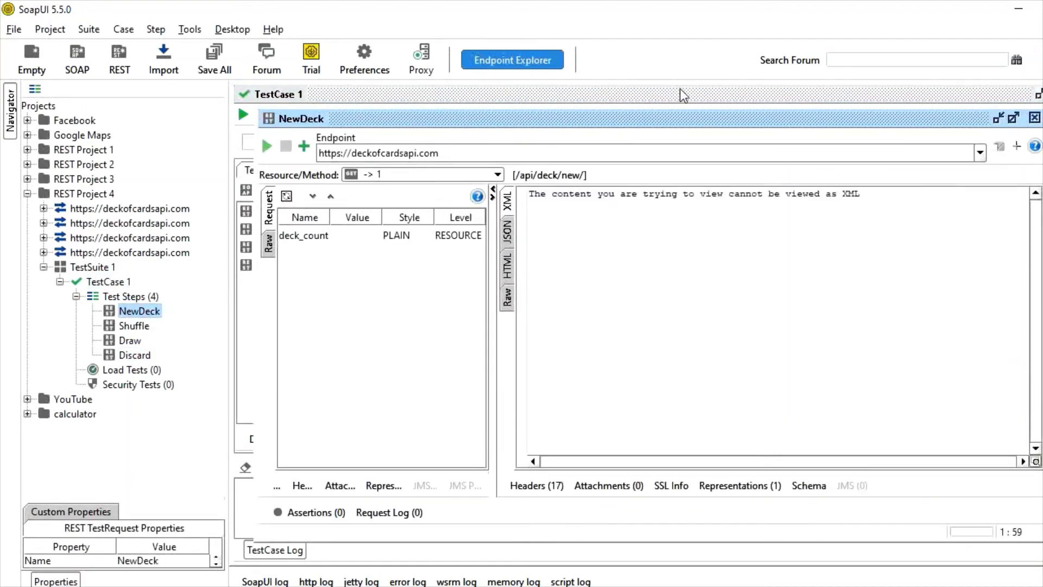
{"action": "left_click", "coordinate": [1014, 119]}
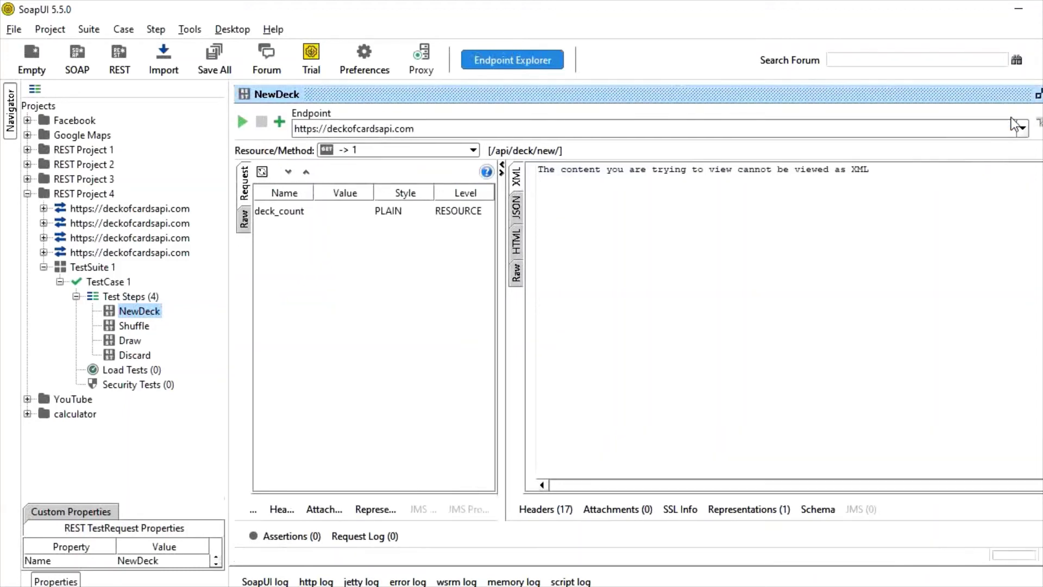
{"action": "left_click", "coordinate": [518, 216]}
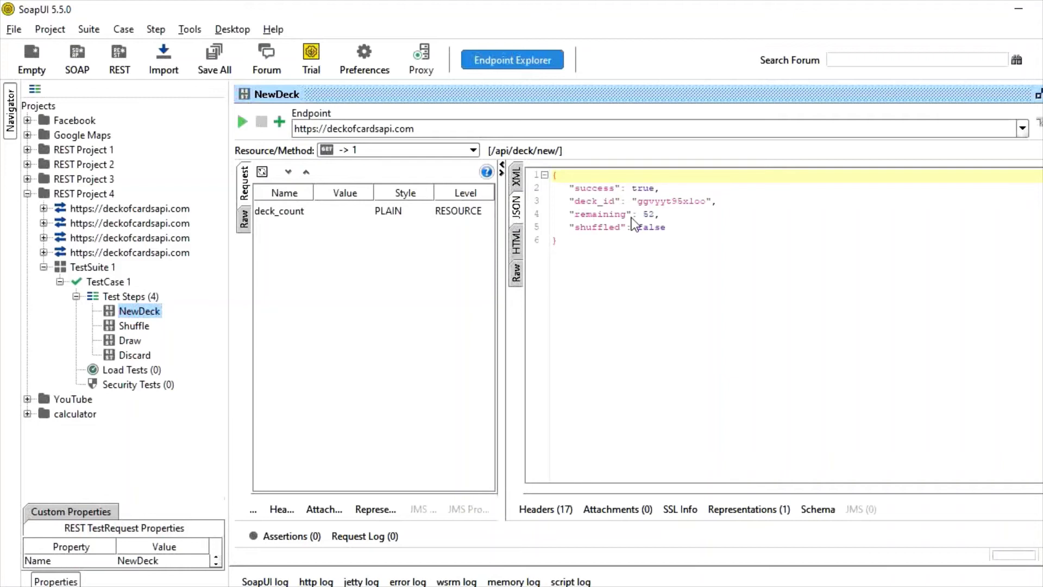
{"action": "left_click_drag", "start_coordinate": [632, 216], "coordinate": [552, 214]}
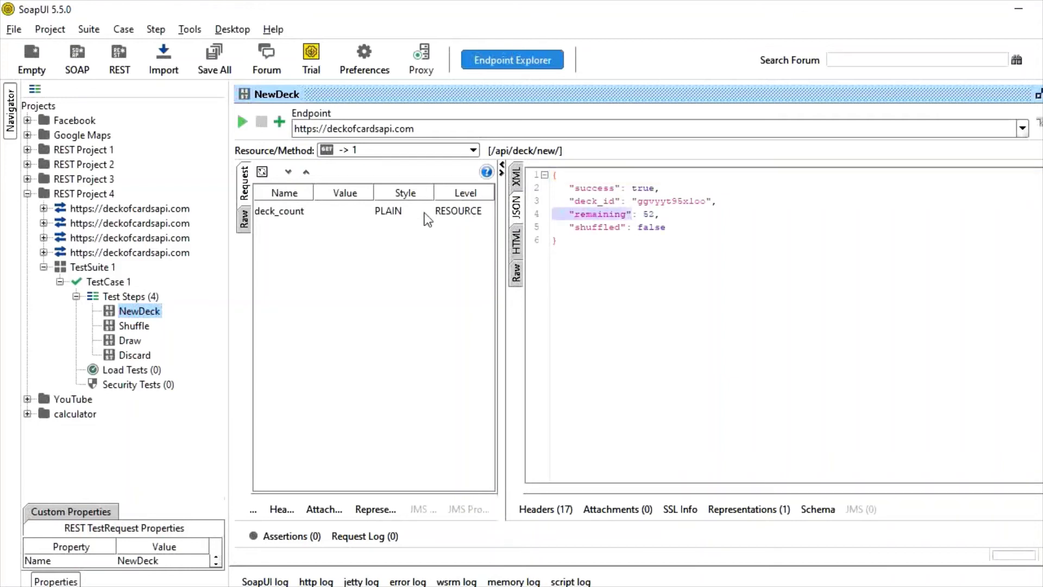
{"action": "left_click", "coordinate": [649, 197]}
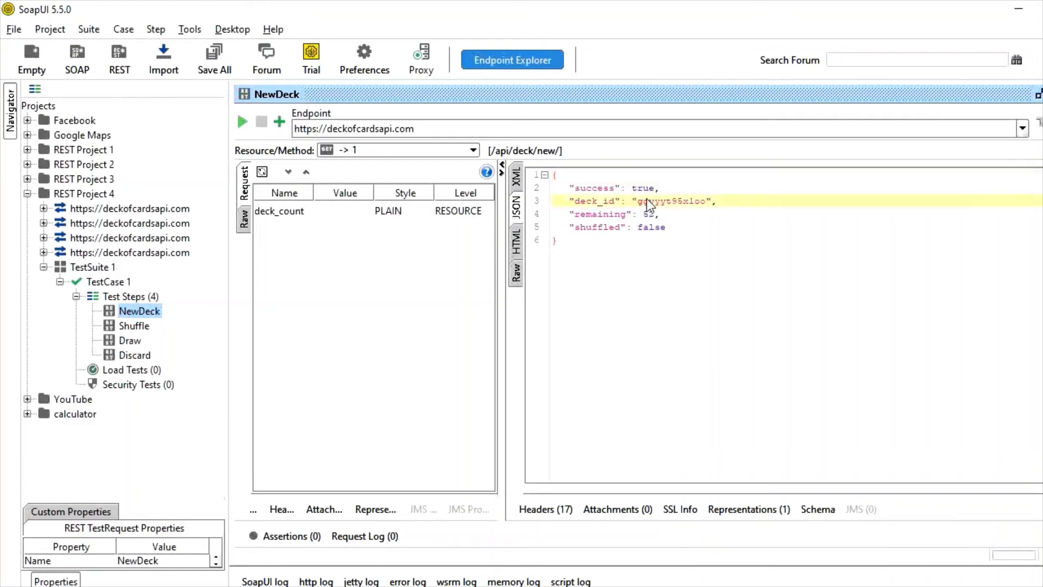
{"action": "double_click", "coordinate": [643, 200]}
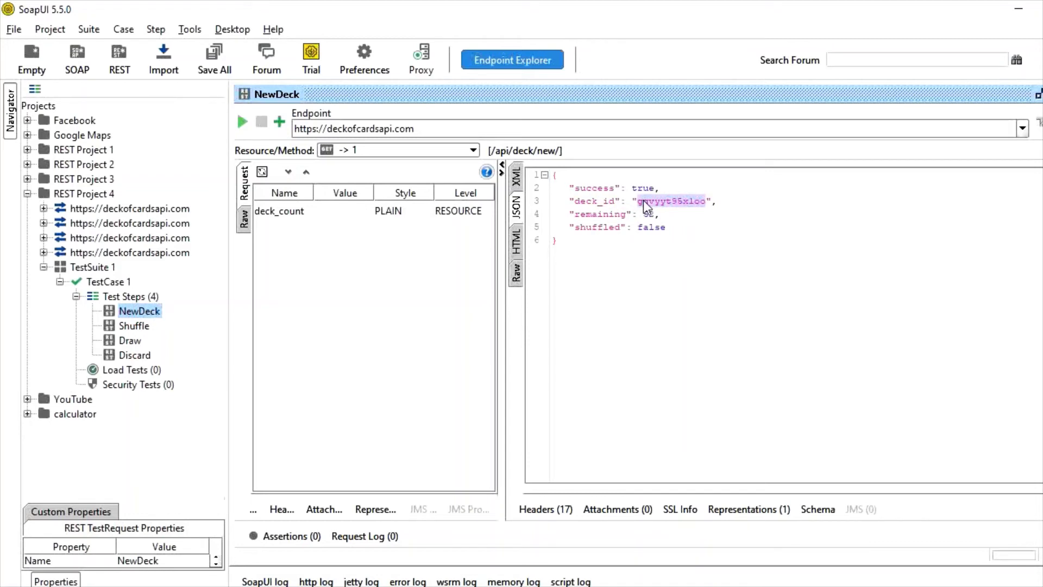
{"action": "double_click", "coordinate": [579, 190]}
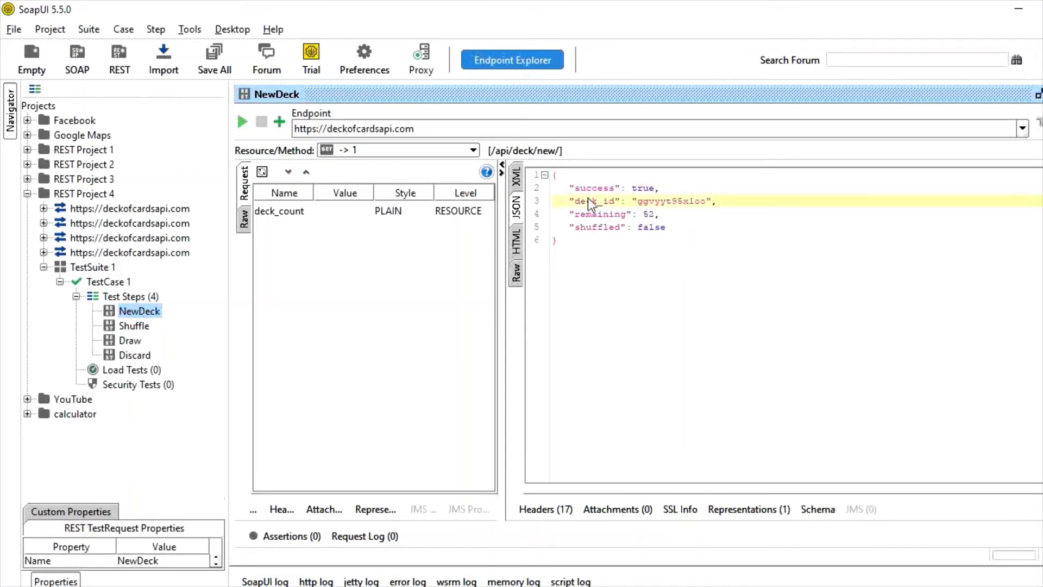
{"action": "double_click", "coordinate": [588, 198]}
{"action": "left_click", "coordinate": [611, 204]}
- Open the Draw test step maximized and inspect the hard-coded value of its deck_id parameter
{"action": "double_click", "coordinate": [130, 340]}
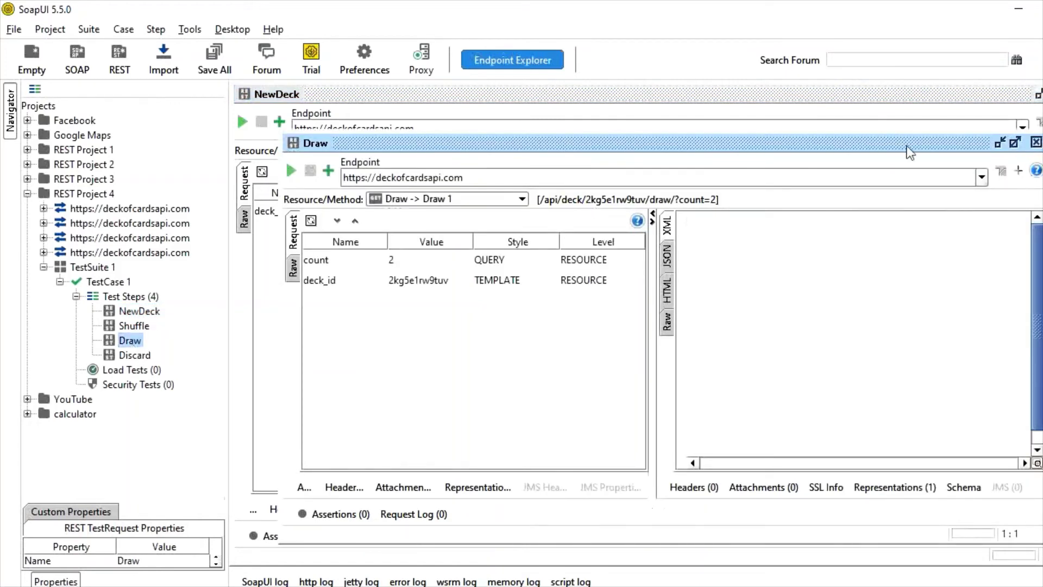
{"action": "left_click", "coordinate": [1015, 143]}
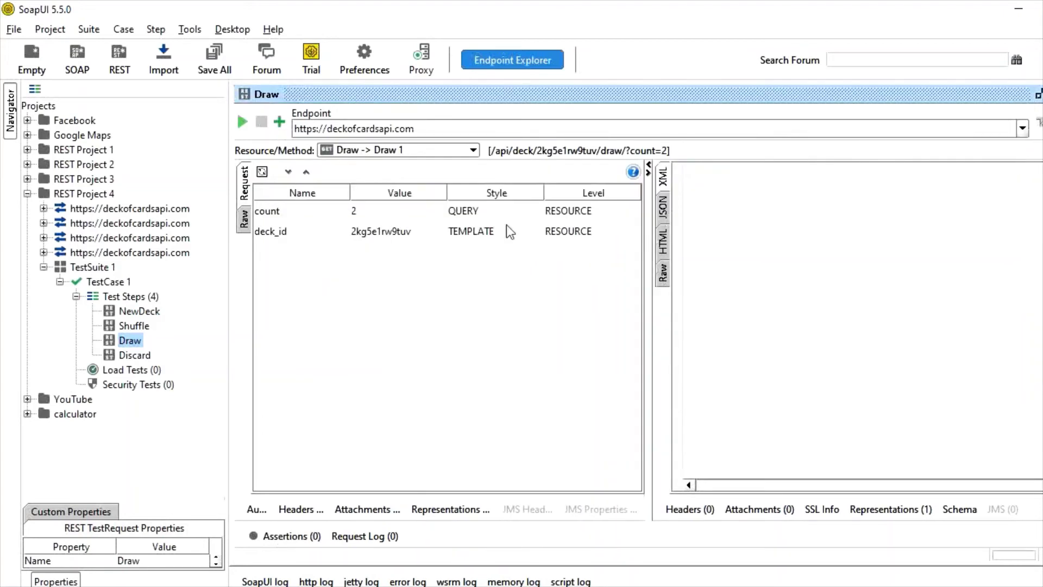
{"action": "left_click", "coordinate": [433, 232]}
{"action": "left_click", "coordinate": [431, 228]}
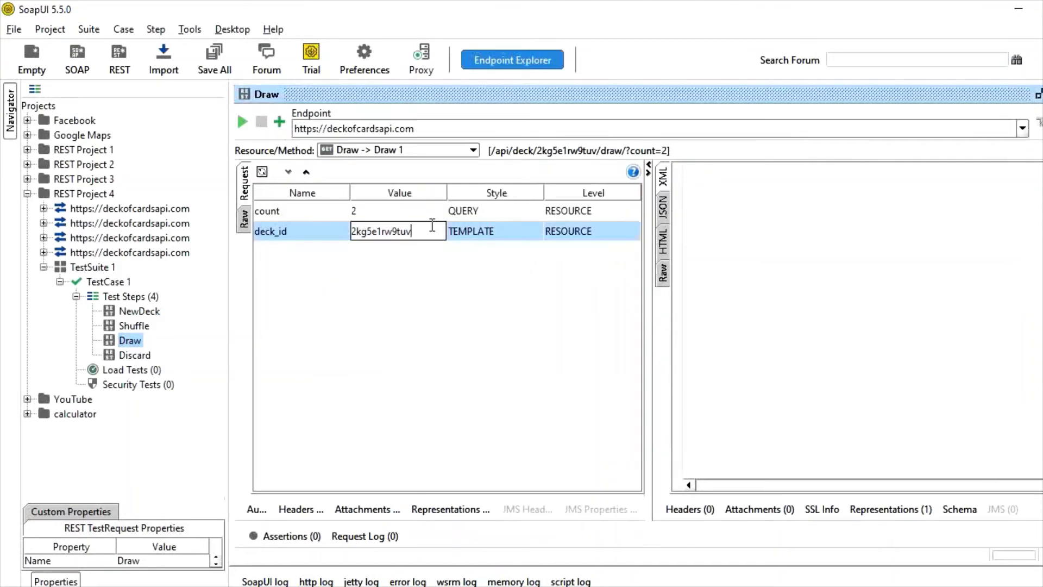
{"action": "left_click_drag", "start_coordinate": [431, 228], "coordinate": [333, 227]}
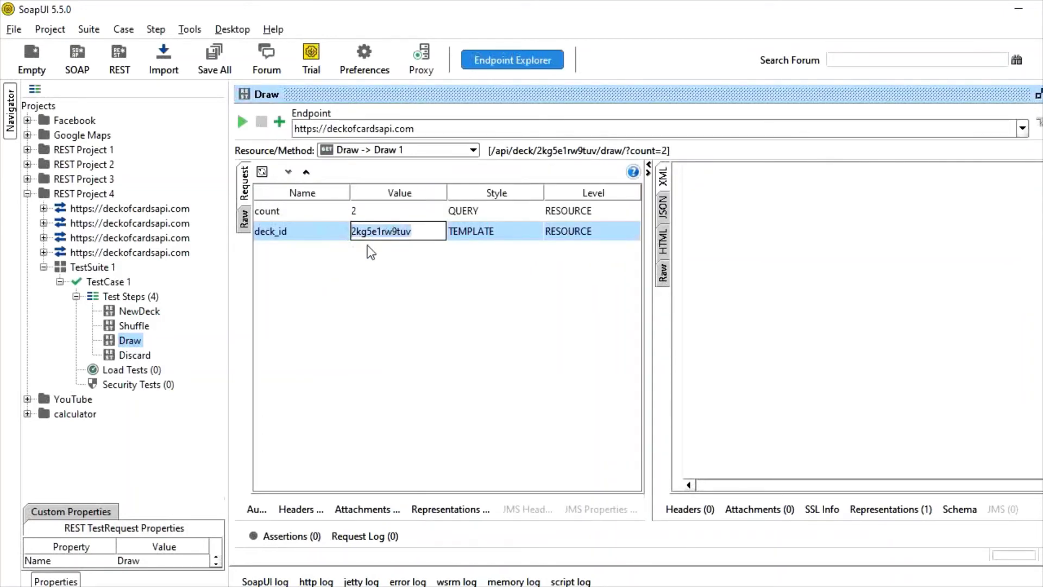
{"action": "left_click", "coordinate": [395, 231]}
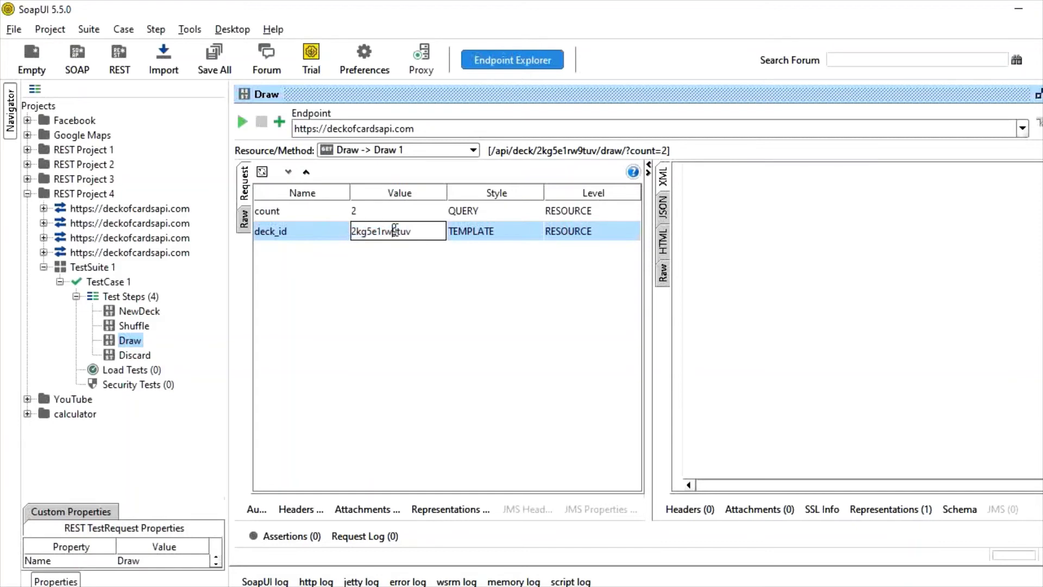
- Compare the deck_id in the NewDeck response with the deck_id parameter of the Draw test step
{"action": "double_click", "coordinate": [145, 314]}
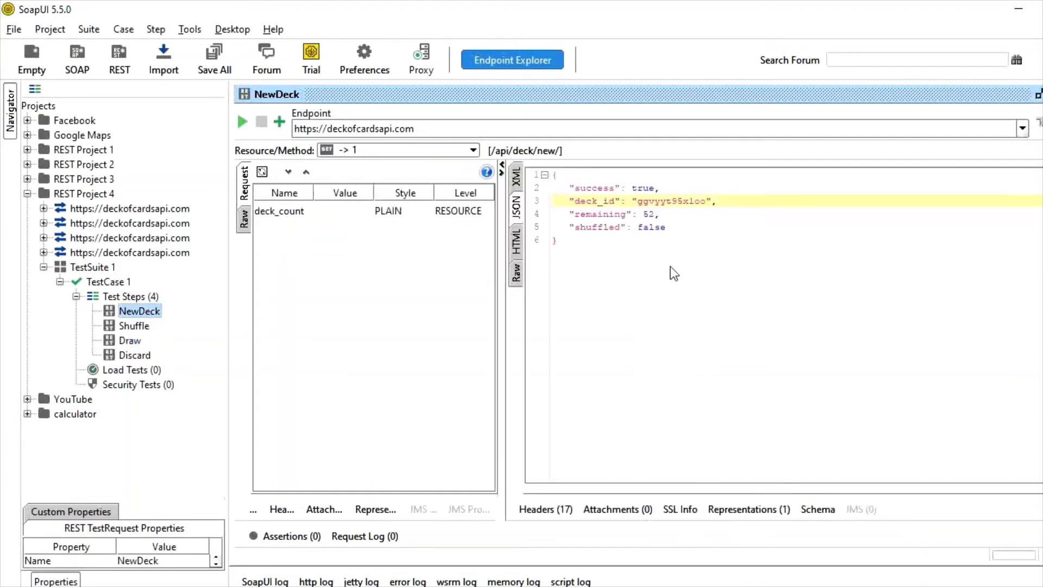
{"action": "double_click", "coordinate": [129, 341]}
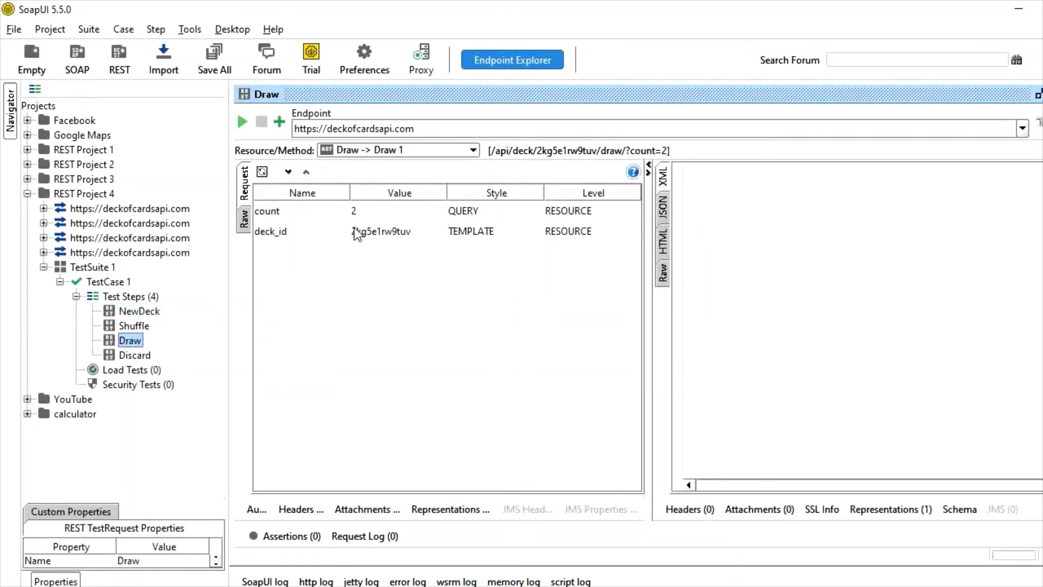
{"action": "left_click", "coordinate": [416, 233]}
{"action": "left_click", "coordinate": [417, 233]}
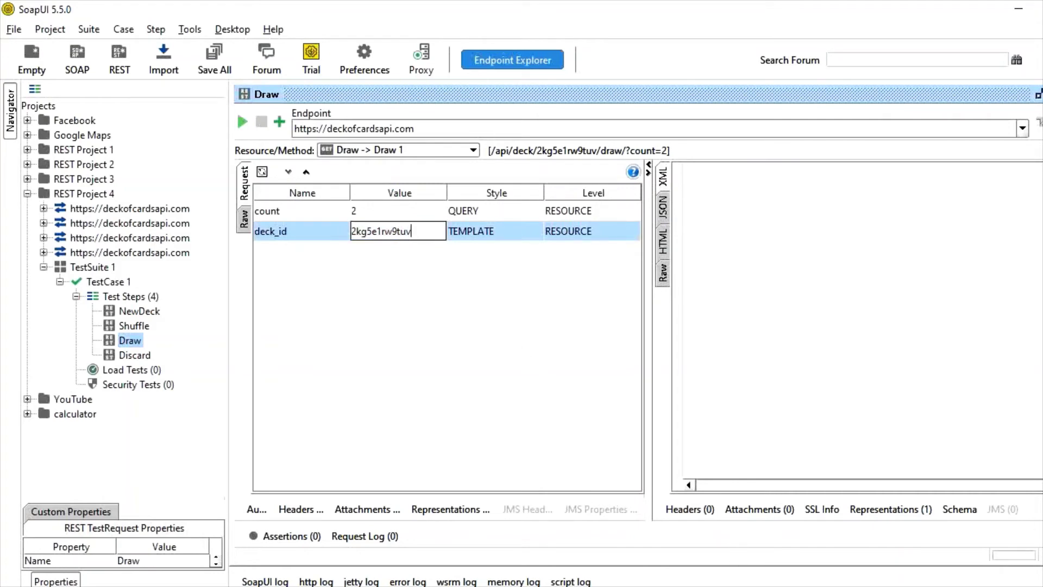
- Switch to the Notepad note and add line 3, "created test case with four test requests."
{"action": "key", "text": "alt+Tab"}
{"action": "type", "text": "3. "}
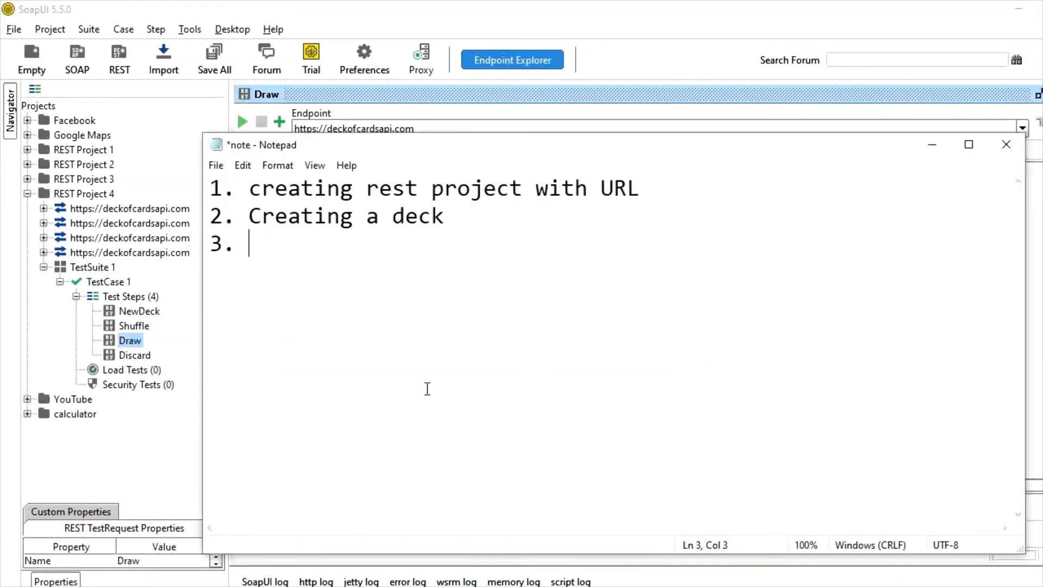
{"action": "type", "text": "created test cas"}
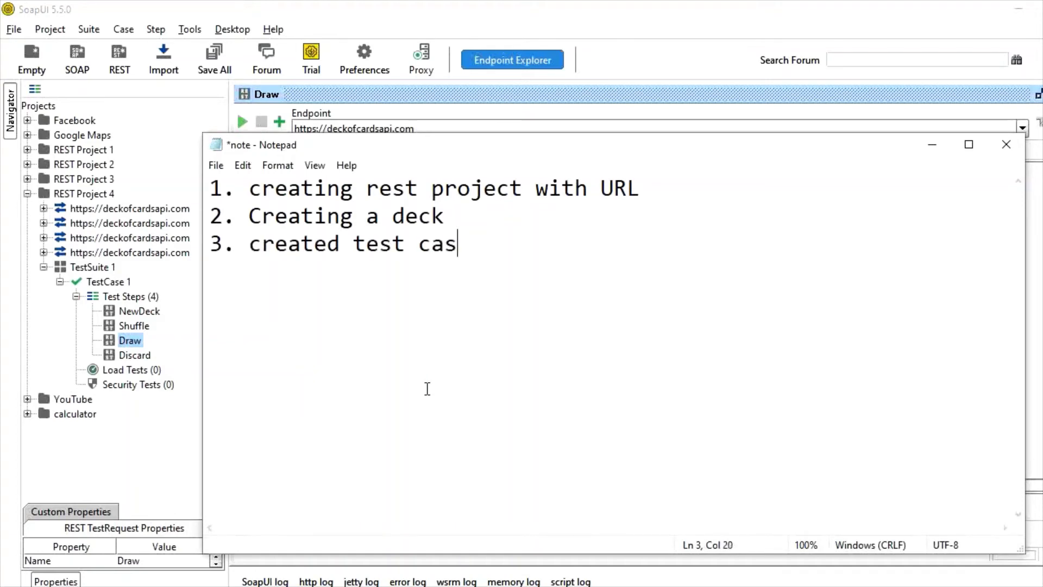
{"action": "type", "text": "e with f"}
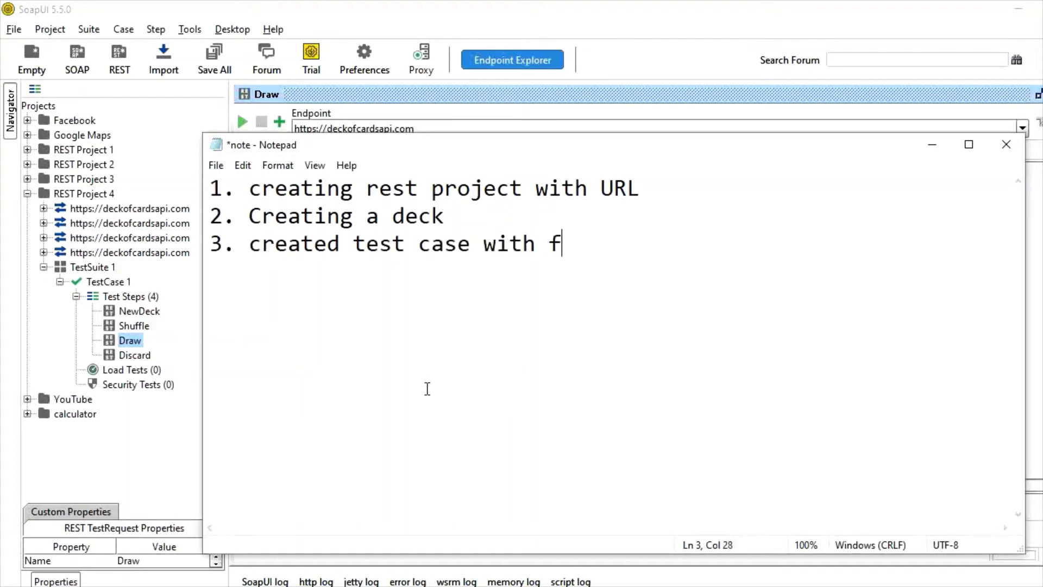
{"action": "type", "text": "our test requests."}
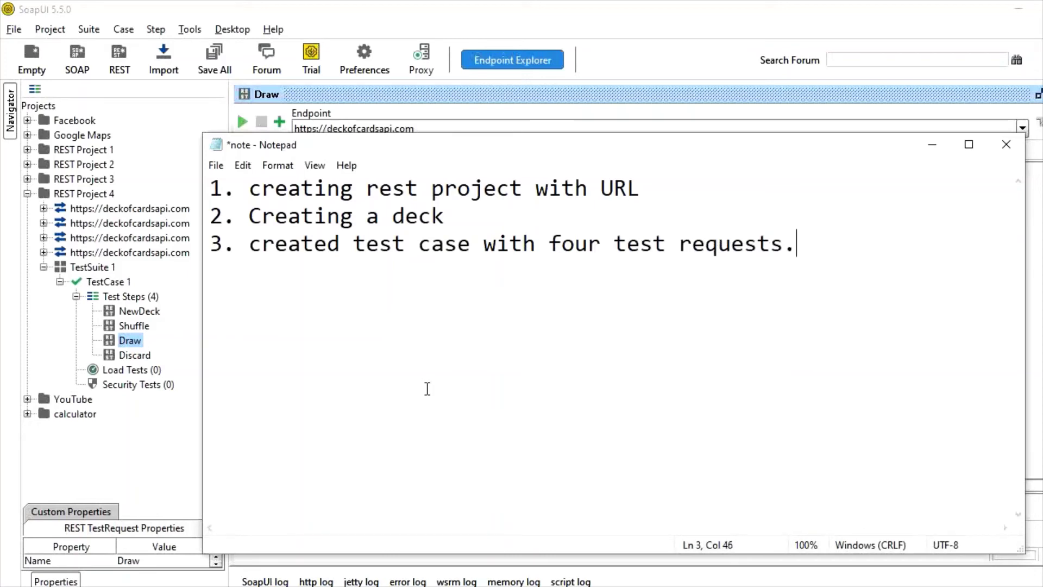
- Add line 4 to the note, "We are going to pass the values via property expansion."
{"action": "key", "text": "Return"}
{"action": "type", "text": "2."}
{"action": "key", "text": "BackSpace"}
{"action": "key", "text": "BackSpace"}
{"action": "key", "text": "BackSpace"}
{"action": "type", "text": "4. We a"}
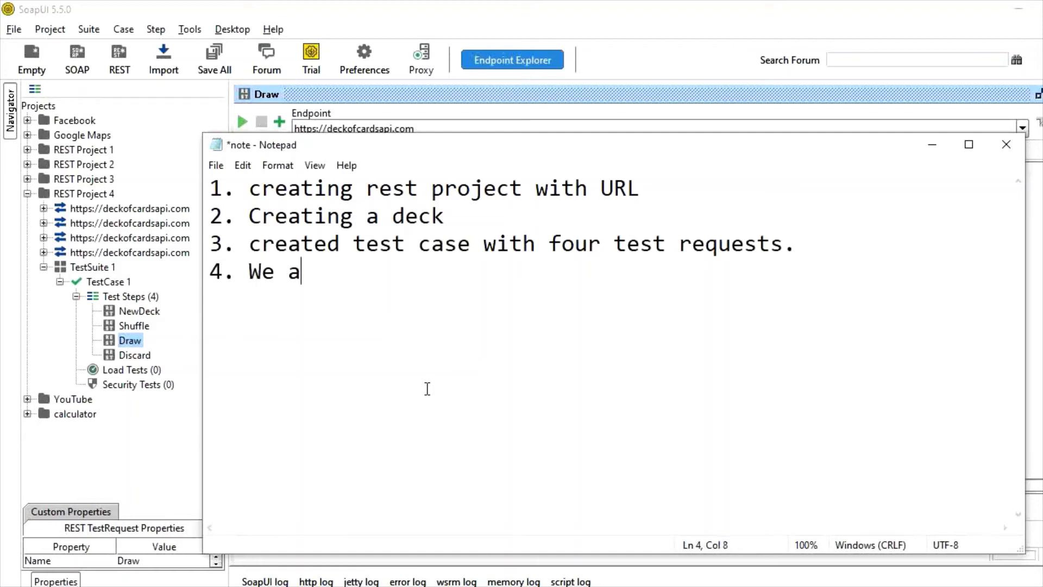
{"action": "type", "text": "re going to pass t"}
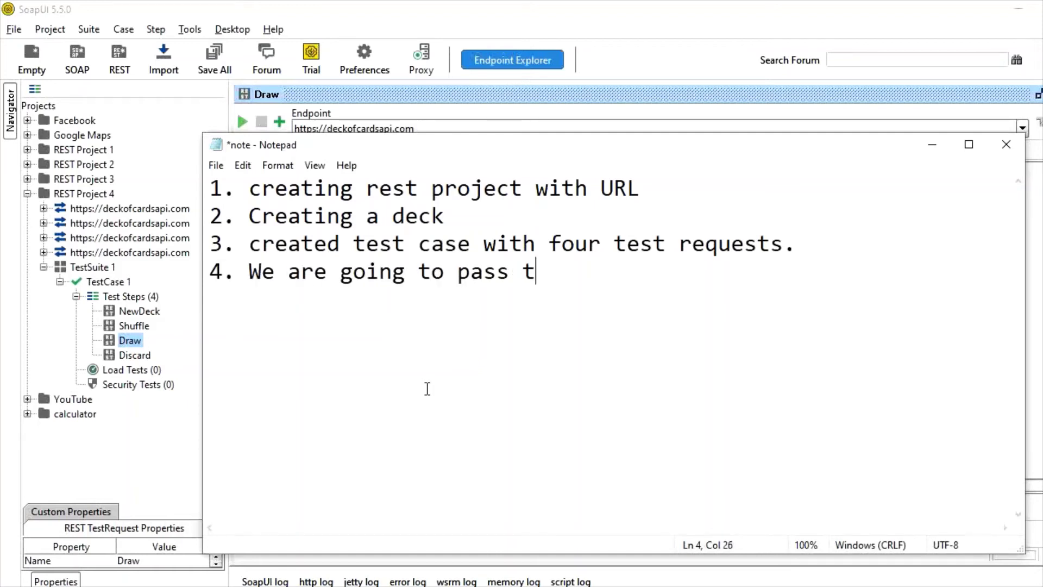
{"action": "type", "text": "he values visa"}
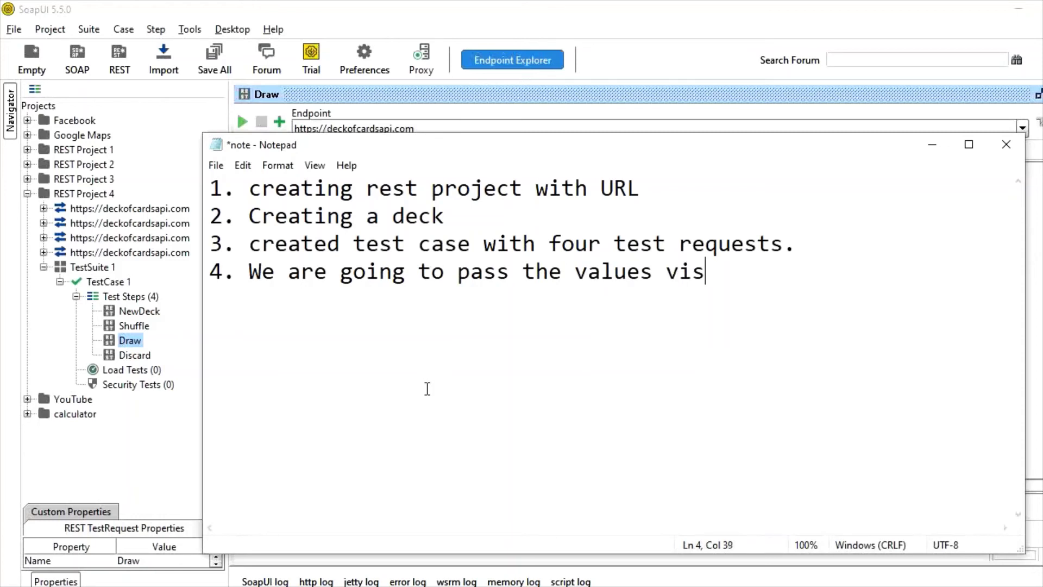
{"action": "key", "text": "BackSpace"}
{"action": "key", "text": "BackSpace"}
{"action": "type", "text": "a prope"}
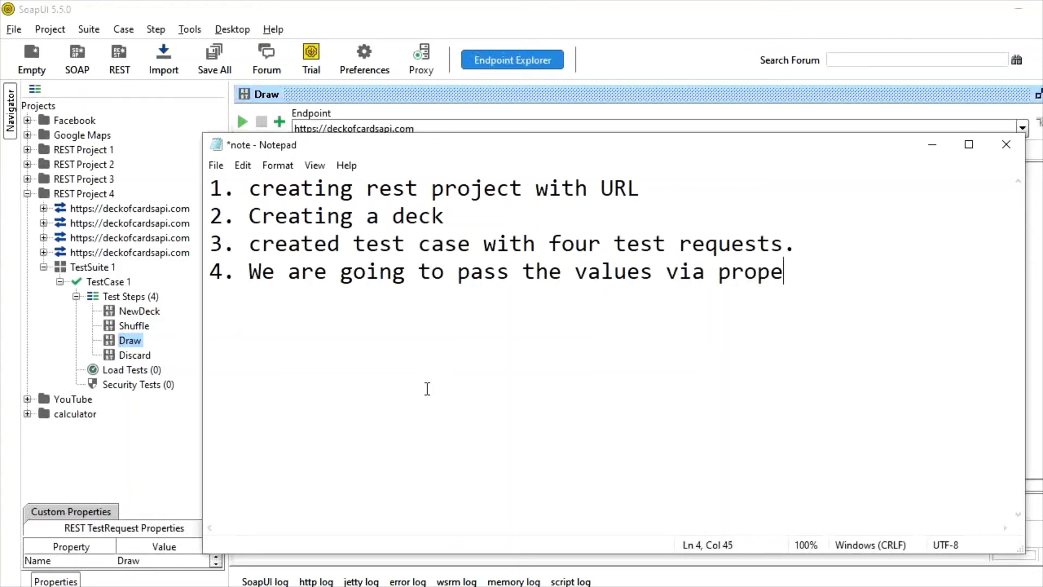
{"action": "type", "text": "rty expansion/"}
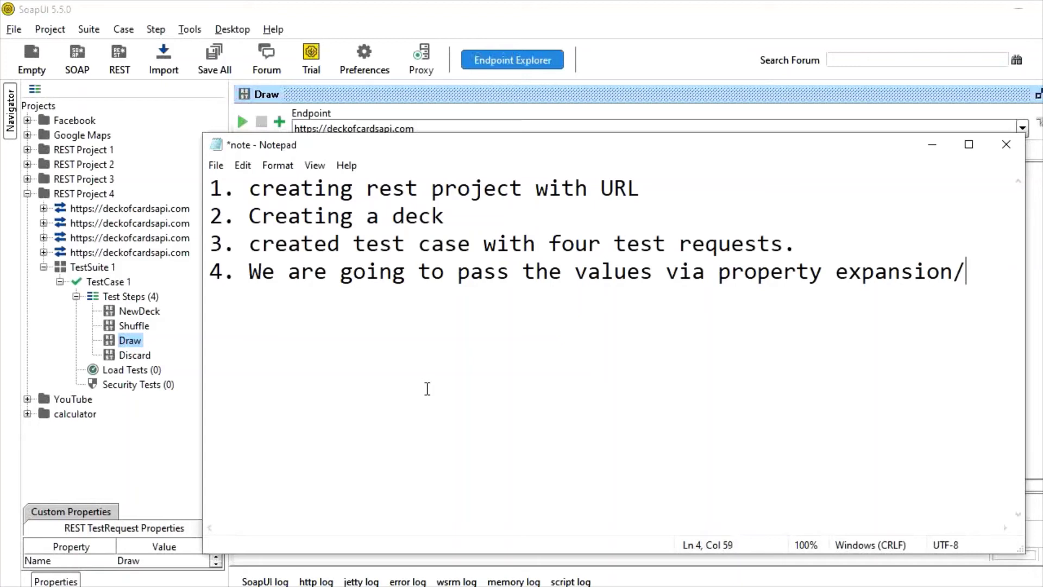
{"action": "key", "text": "BackSpace"}
{"action": "type", "text": "."}
- Below a blank line, write the partial property expansion expression ${NewDeck#Response#} in the note
{"action": "key", "text": "Return"}
{"action": "key", "text": "Return"}
{"action": "type", "text": "${}"}
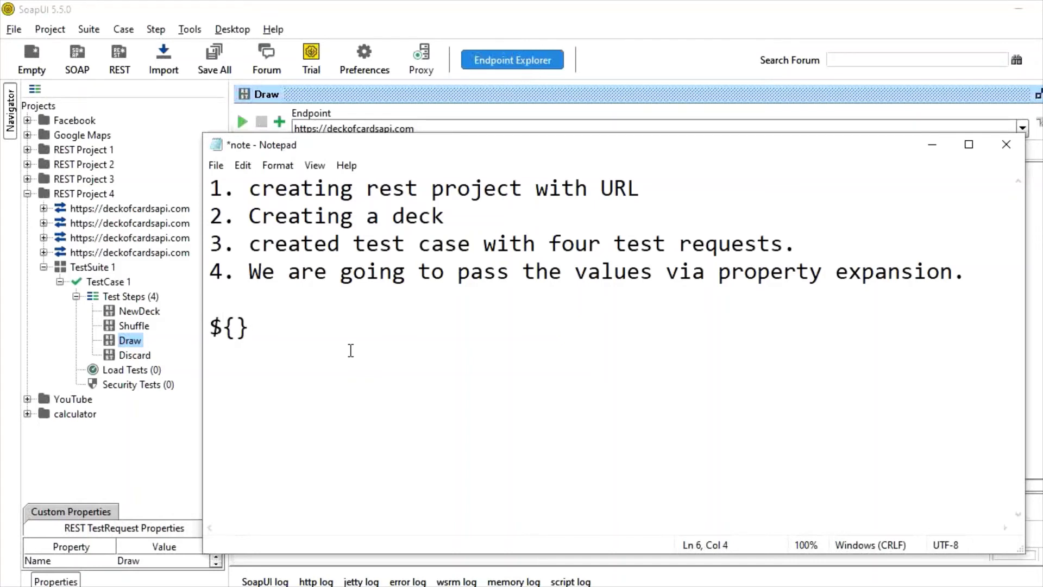
{"action": "key", "text": "Left"}
{"action": "type", "text": "NewDec"}
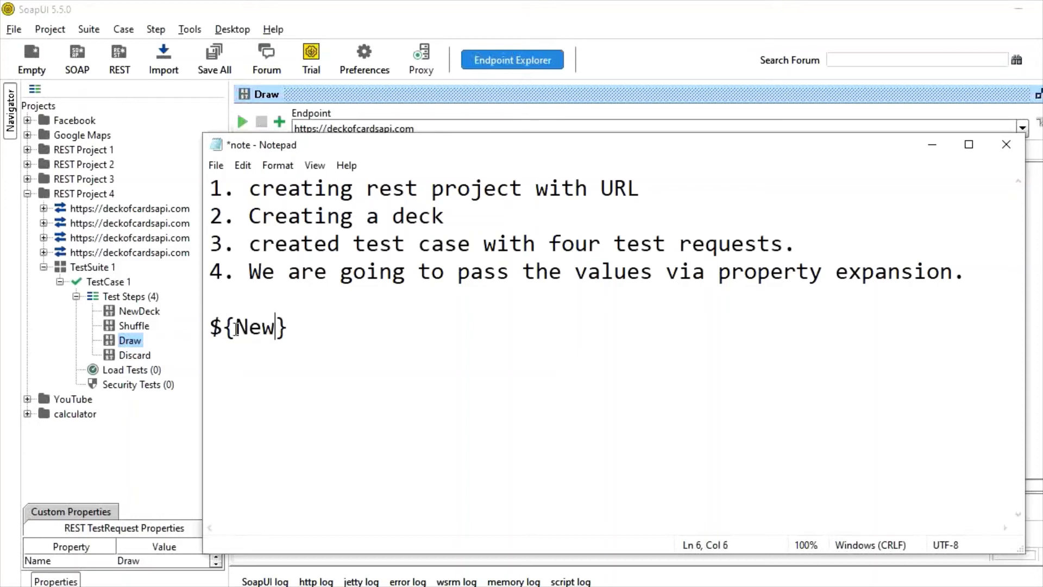
{"action": "type", "text": "k"}
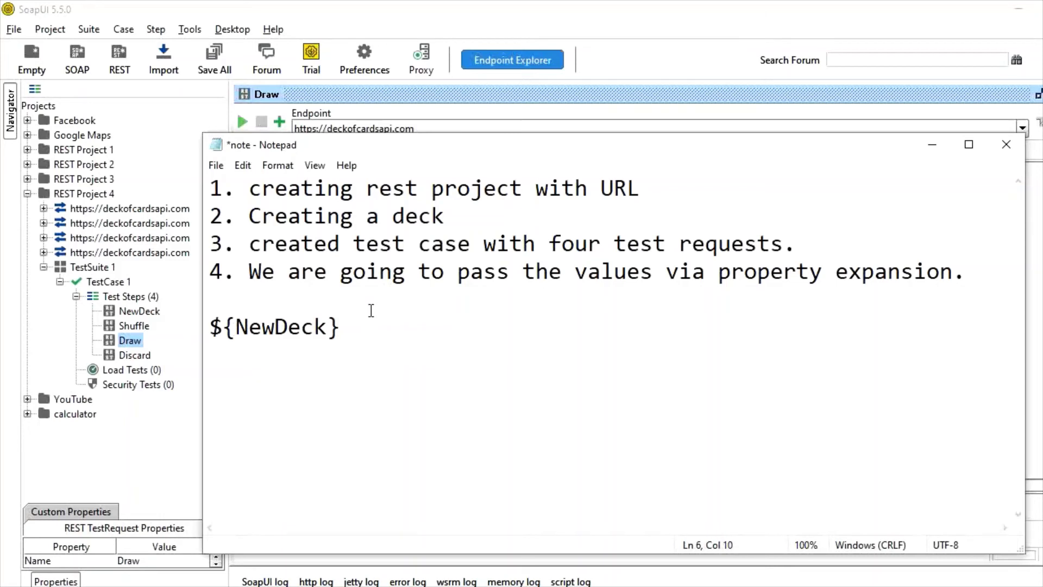
{"action": "type", "text": "#"}
{"action": "type", "text": "Response"}
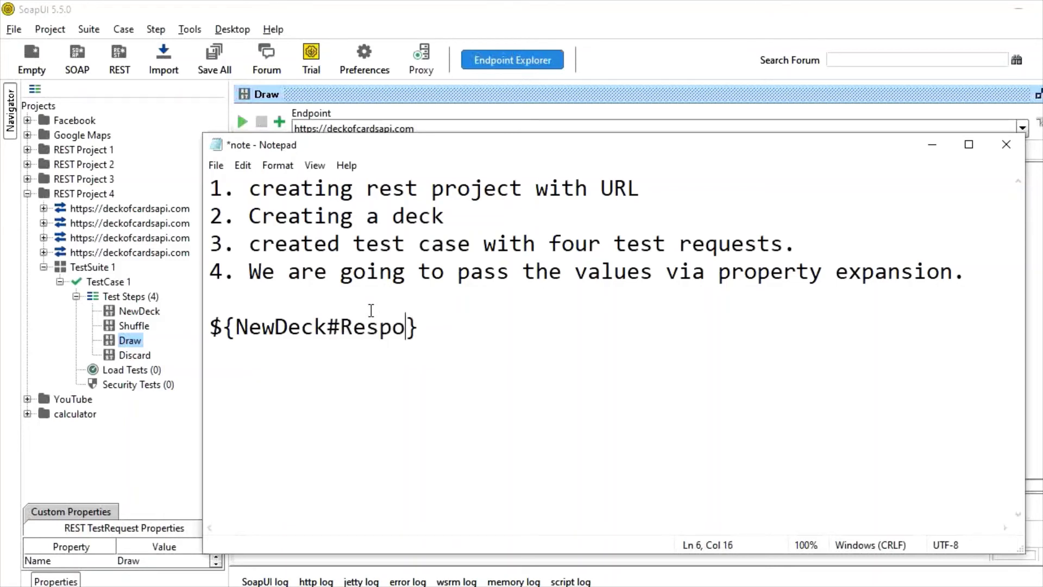
{"action": "type", "text": "#"}
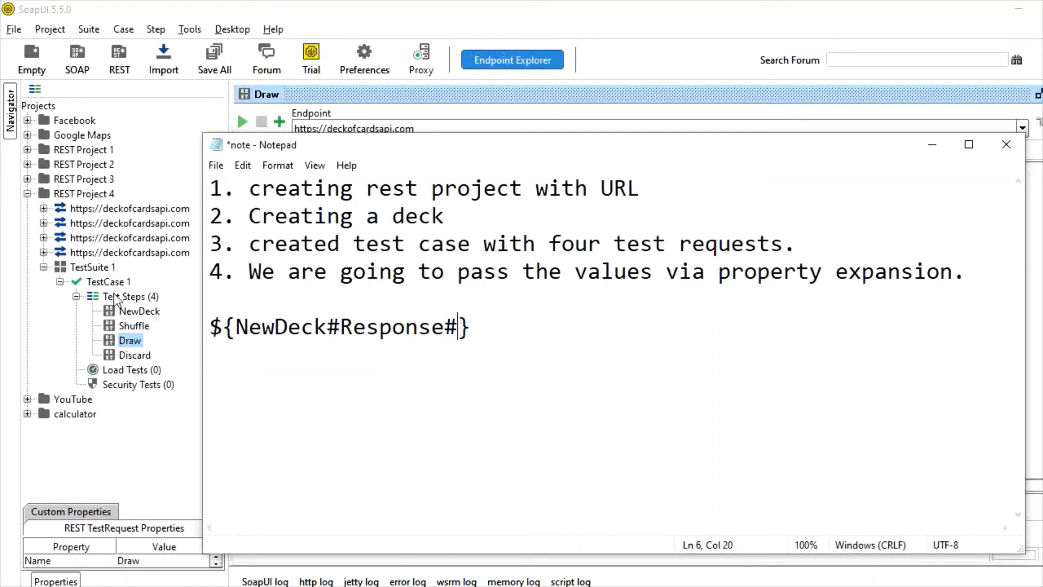
- Copy the deck_id field name from the NewDeck JSON response in SoapUI and complete the Notepad expression as ${NewDeck#Response#$deck_id}
{"action": "double_click", "coordinate": [127, 313]}
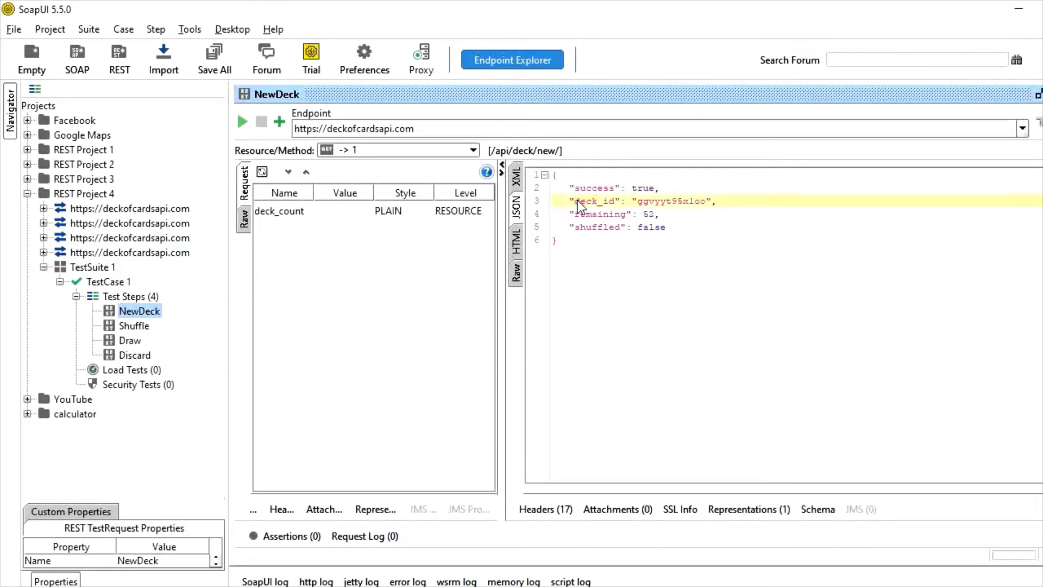
{"action": "left_click_drag", "start_coordinate": [579, 203], "coordinate": [619, 204]}
{"action": "key", "text": "ctrl+c"}
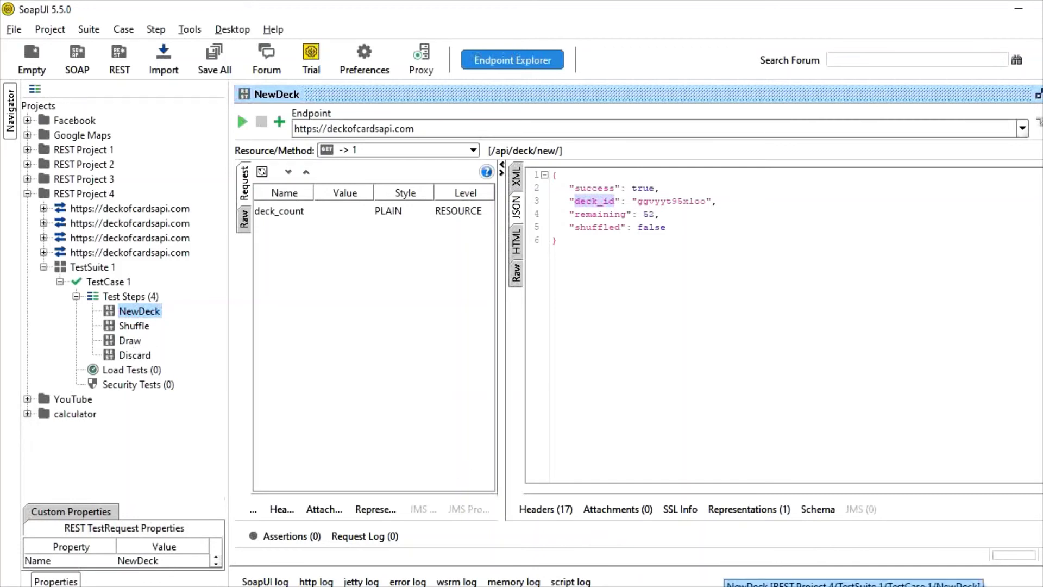
{"action": "key", "text": "alt+Tab"}
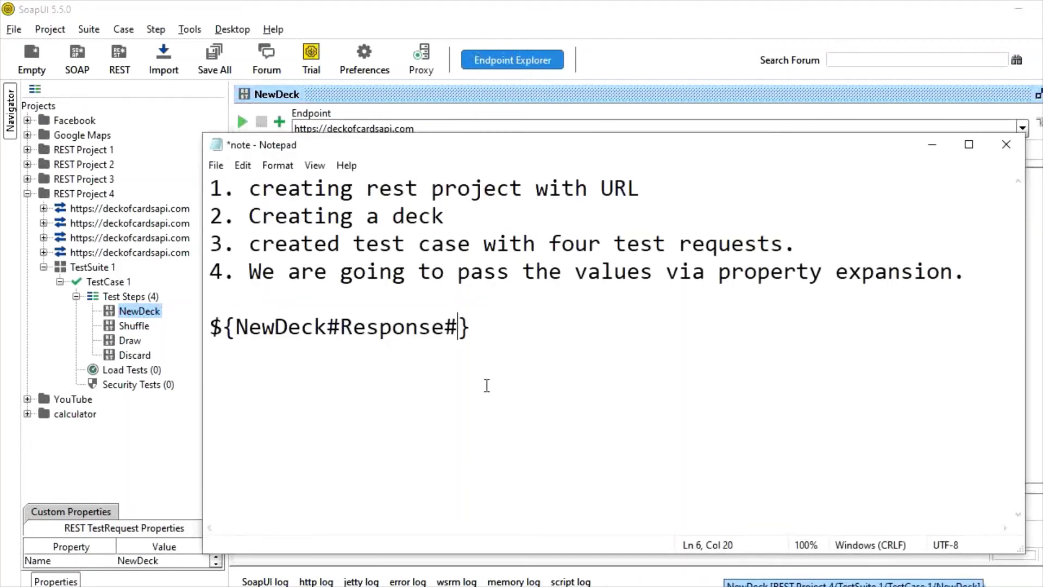
{"action": "type", "text": "$"}
{"action": "key", "text": "ctrl+v"}
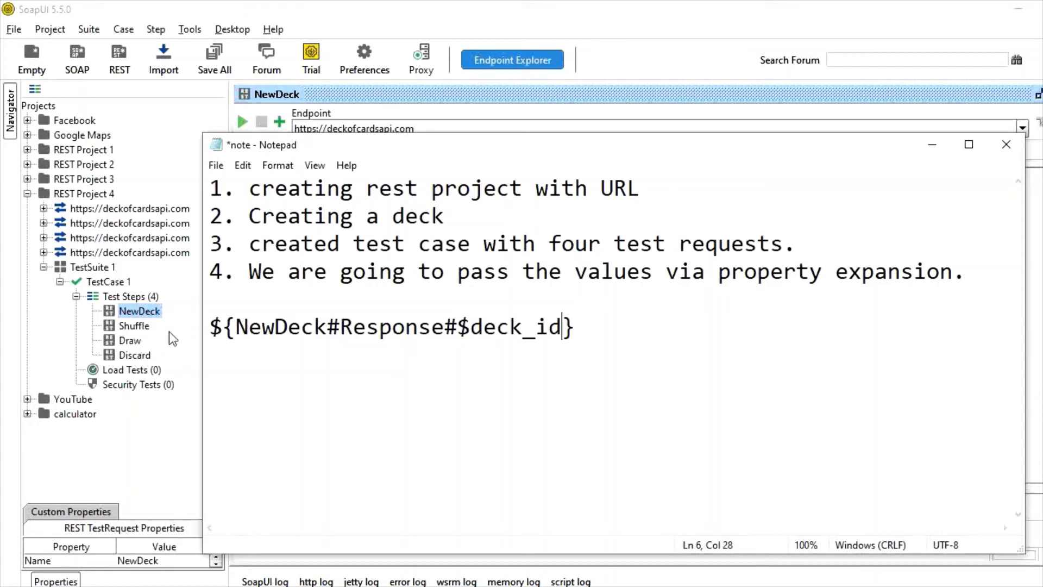
- Copy the expression to SoapUI and set the Draw test step's deck_id parameter to ${NewDeck#Response#$deck_id}, widening the value column
{"action": "left_click_drag", "start_coordinate": [211, 326], "coordinate": [573, 334]}
{"action": "key", "text": "ctrl+c"}
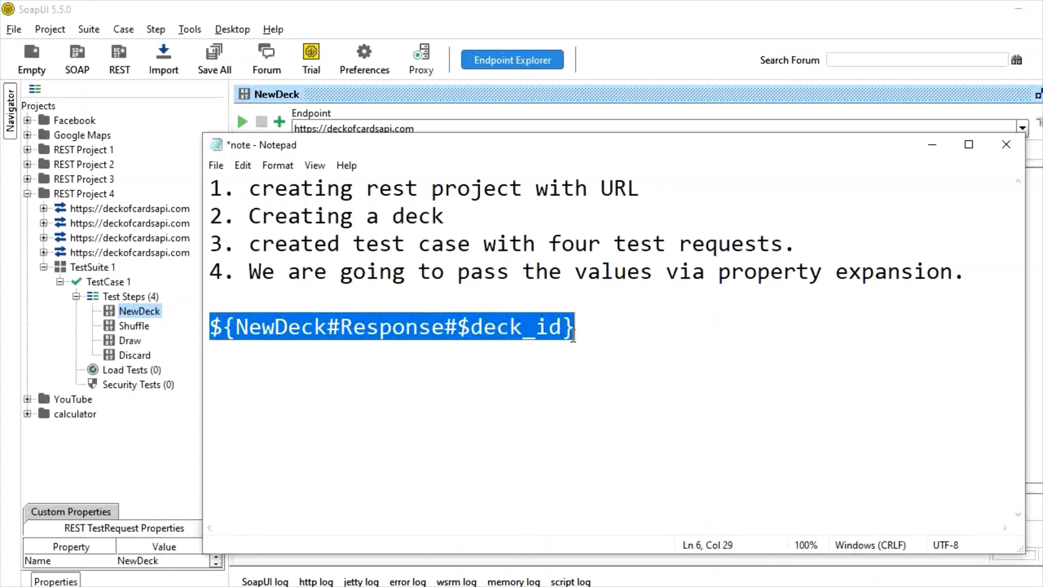
{"action": "left_click", "coordinate": [131, 340]}
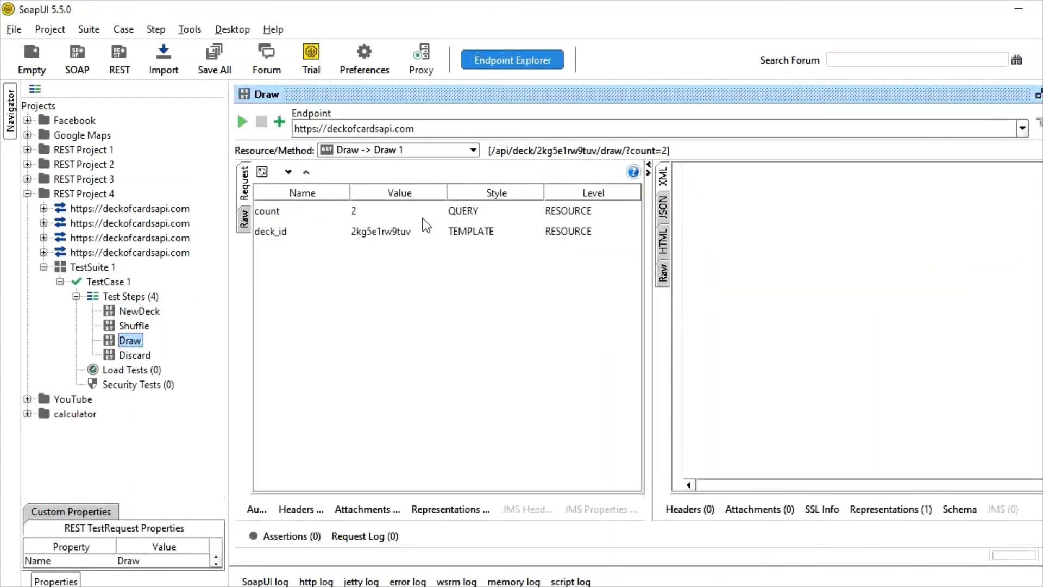
{"action": "double_click", "coordinate": [426, 233]}
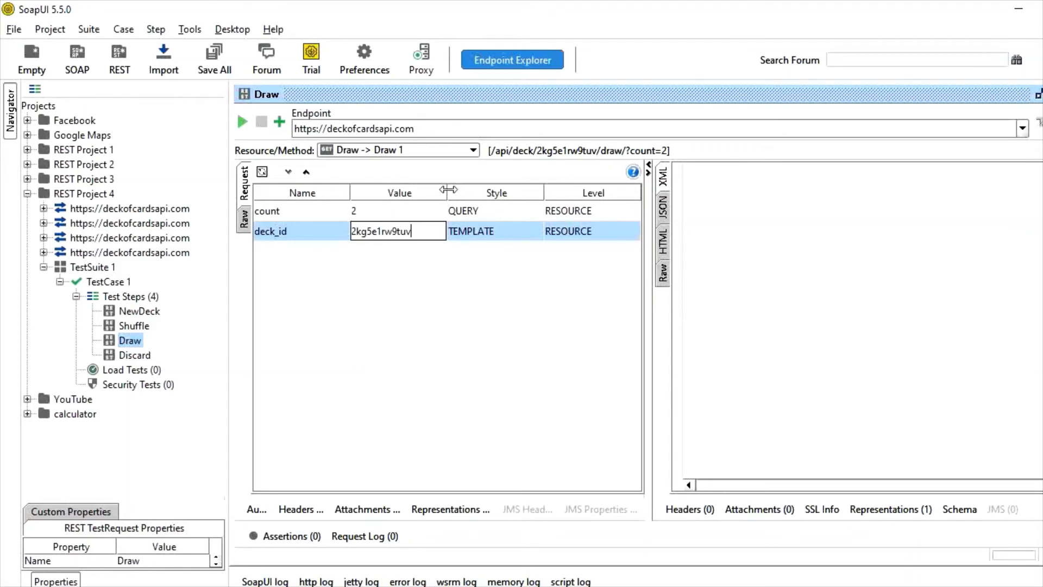
{"action": "left_click_drag", "start_coordinate": [446, 193], "coordinate": [556, 187]}
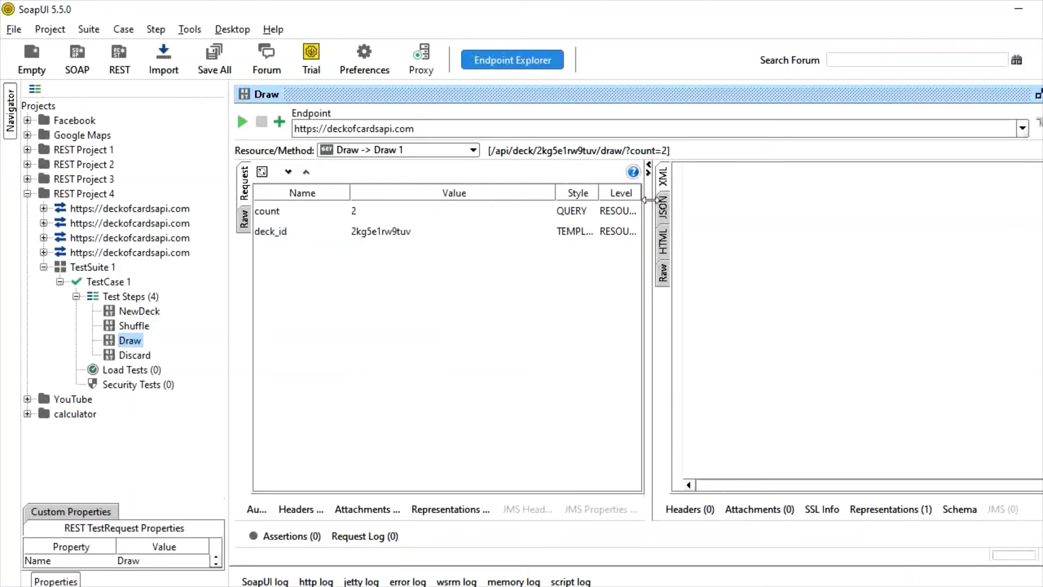
{"action": "left_click_drag", "start_coordinate": [649, 197], "coordinate": [767, 194]}
{"action": "double_click", "coordinate": [459, 227]}
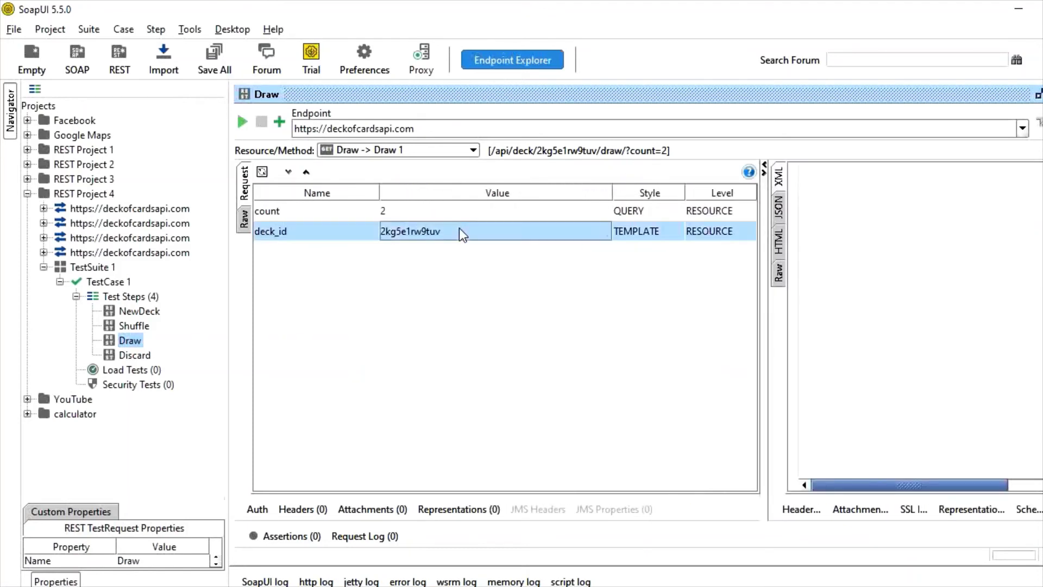
{"action": "left_click_drag", "start_coordinate": [461, 229], "coordinate": [366, 231]}
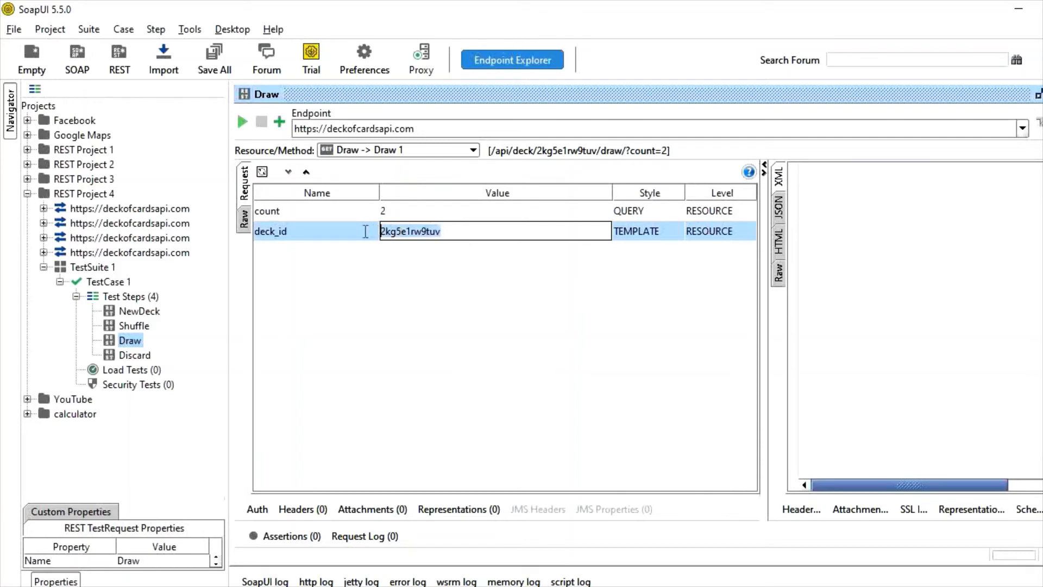
{"action": "key", "text": "ctrl+v"}
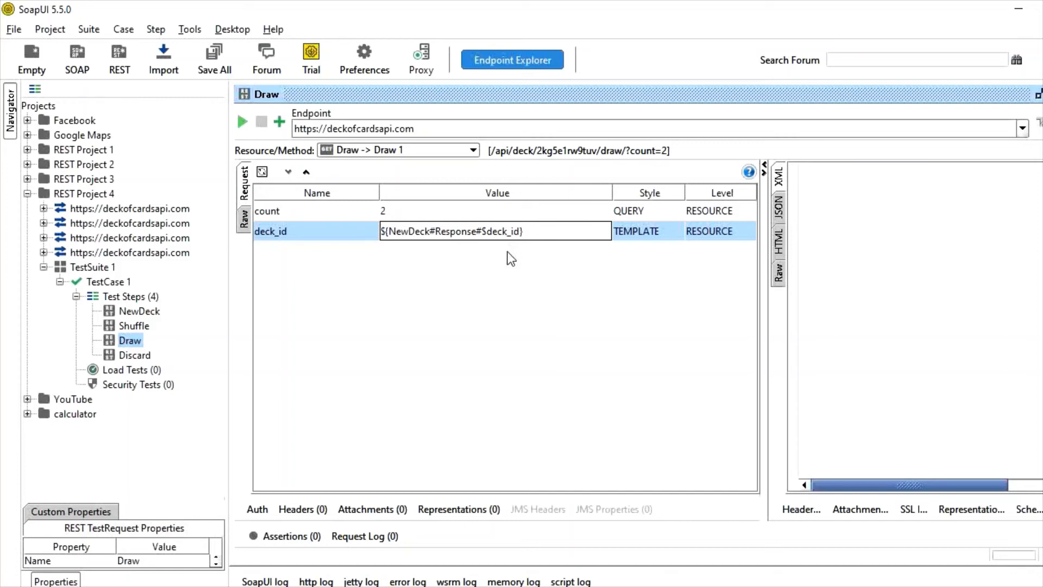
- Rerun the NewDeck test step and highlight the new deck_id value in its JSON response
{"action": "double_click", "coordinate": [137, 313]}
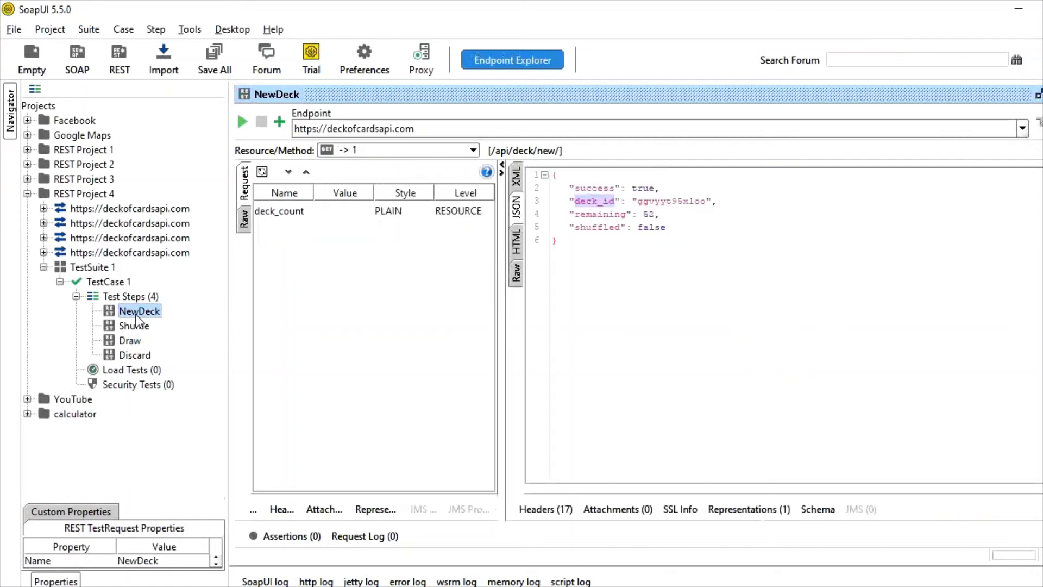
{"action": "left_click", "coordinate": [617, 203]}
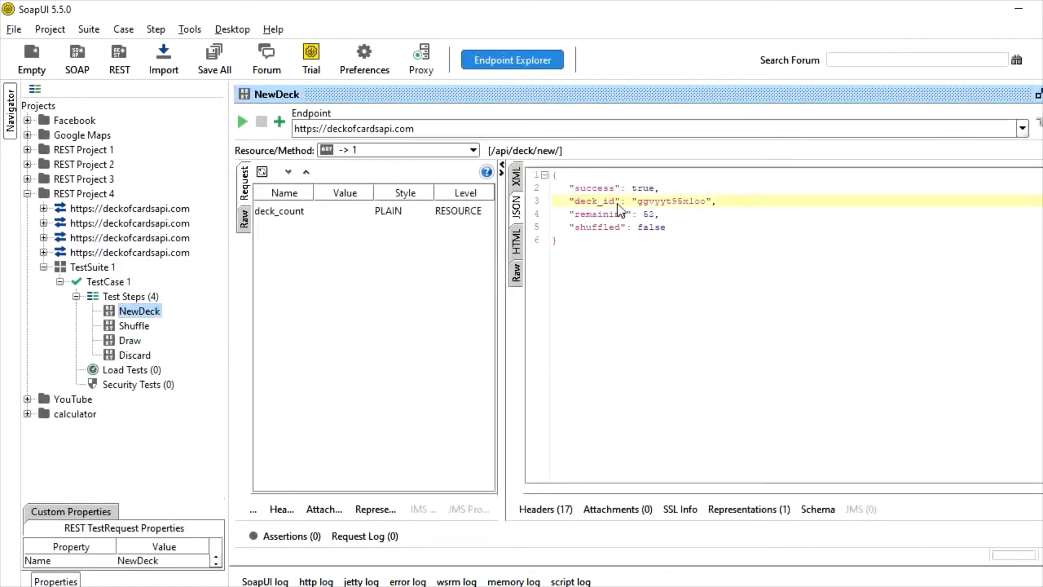
{"action": "left_click", "coordinate": [244, 123]}
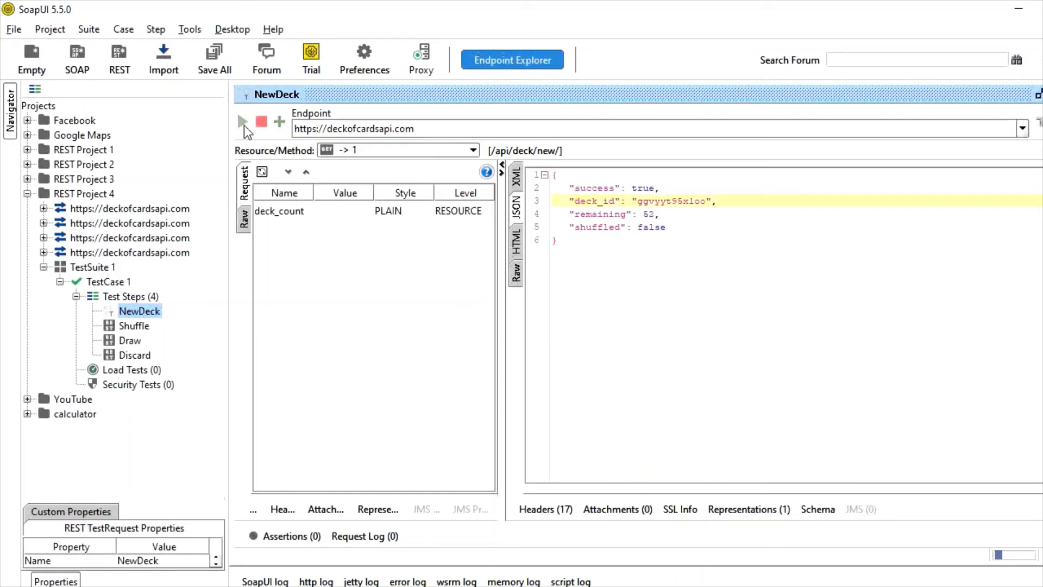
{"action": "double_click", "coordinate": [641, 202]}
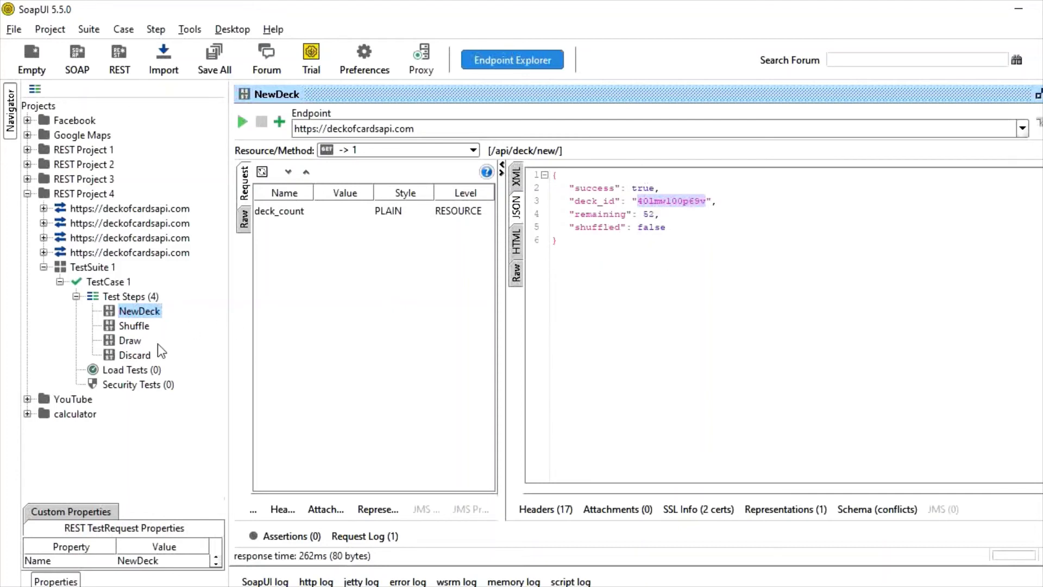
- Run the Draw test step with the expanded deck_id and show its response as JSON
{"action": "left_click", "coordinate": [130, 341]}
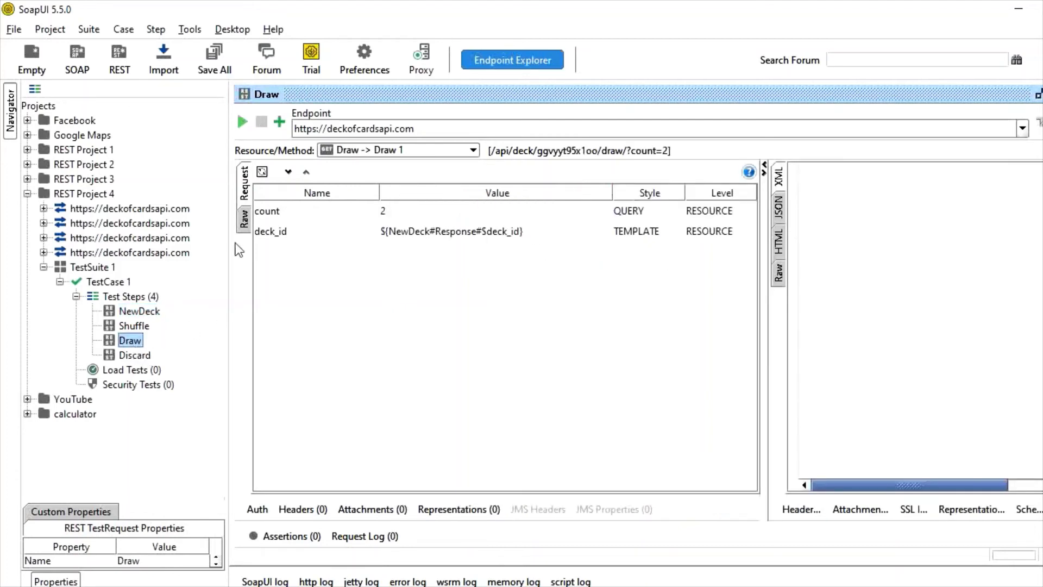
{"action": "left_click", "coordinate": [243, 124]}
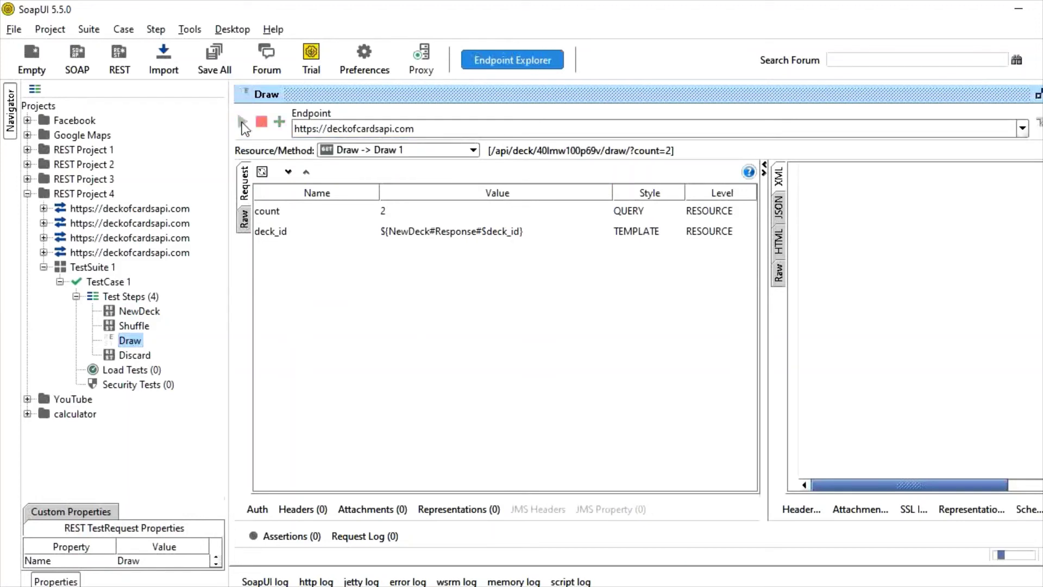
{"action": "left_click", "coordinate": [781, 214]}
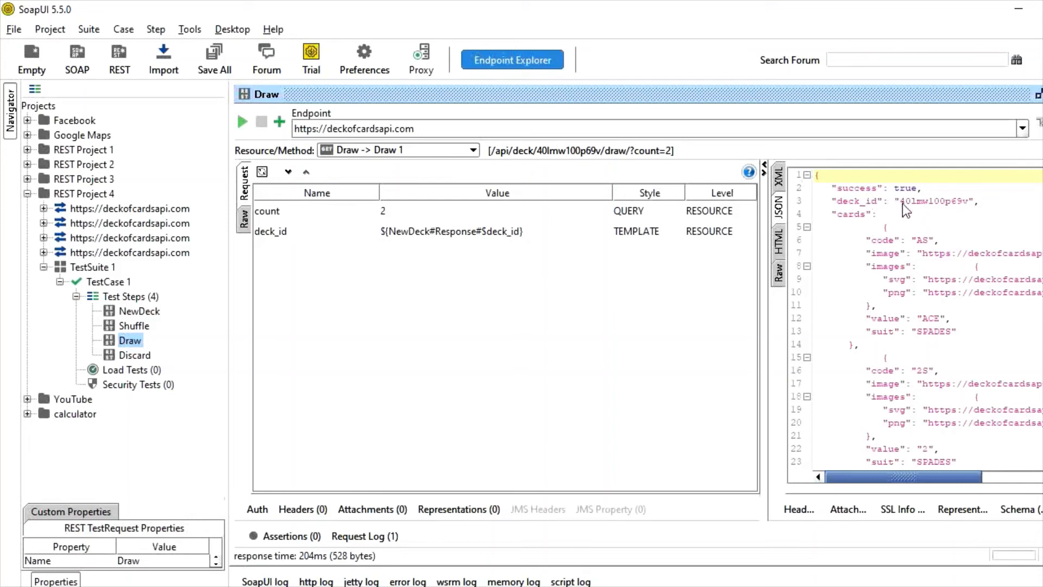
- Compare the deck_id in the Draw step's raw request with the one in the NewDeck response
{"action": "left_click", "coordinate": [243, 228]}
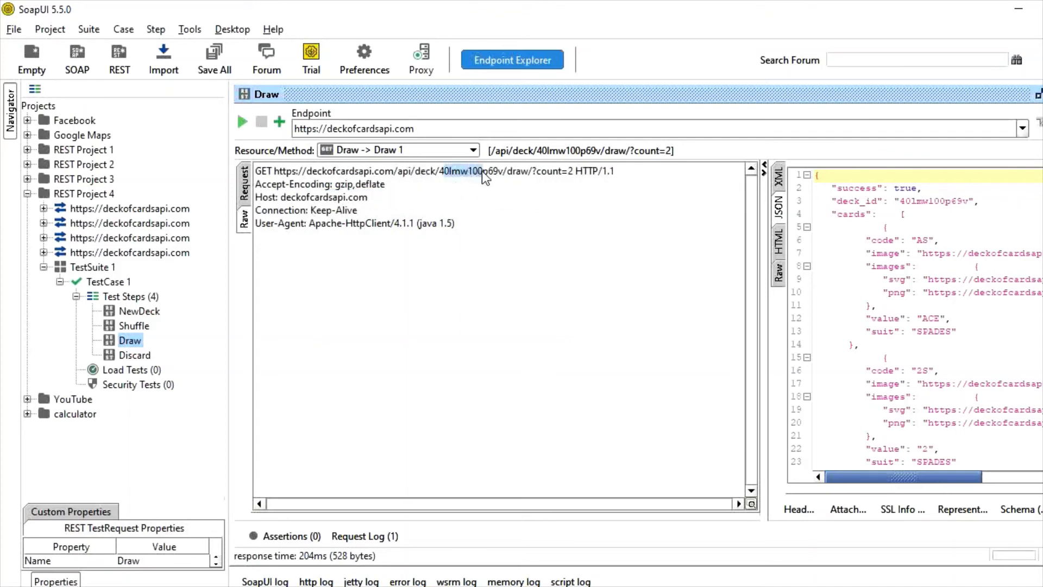
{"action": "left_click_drag", "start_coordinate": [481, 170], "coordinate": [500, 173]}
{"action": "left_click", "coordinate": [448, 171]}
{"action": "left_click", "coordinate": [132, 315]}
{"action": "left_click", "coordinate": [132, 320]}
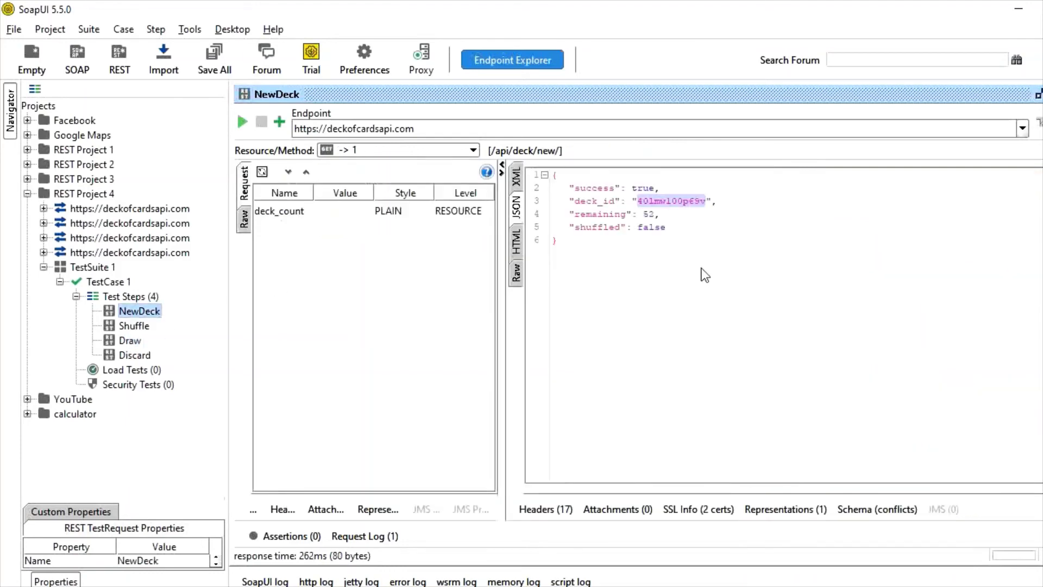
- Return to the Draw step's request parameters, widen the response area and examine the first drawn card in its JSON
{"action": "left_click", "coordinate": [132, 340]}
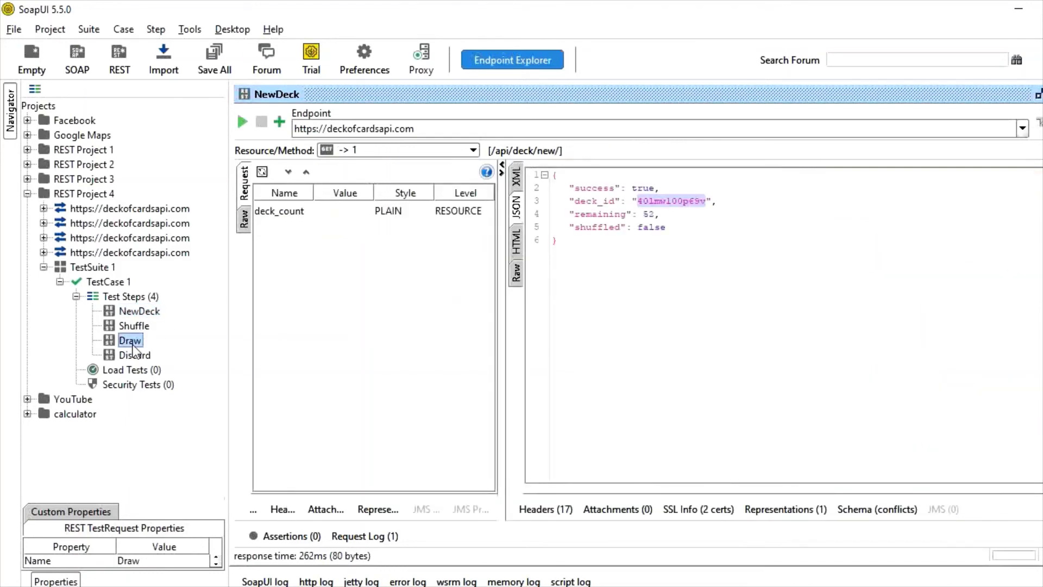
{"action": "left_click", "coordinate": [246, 196]}
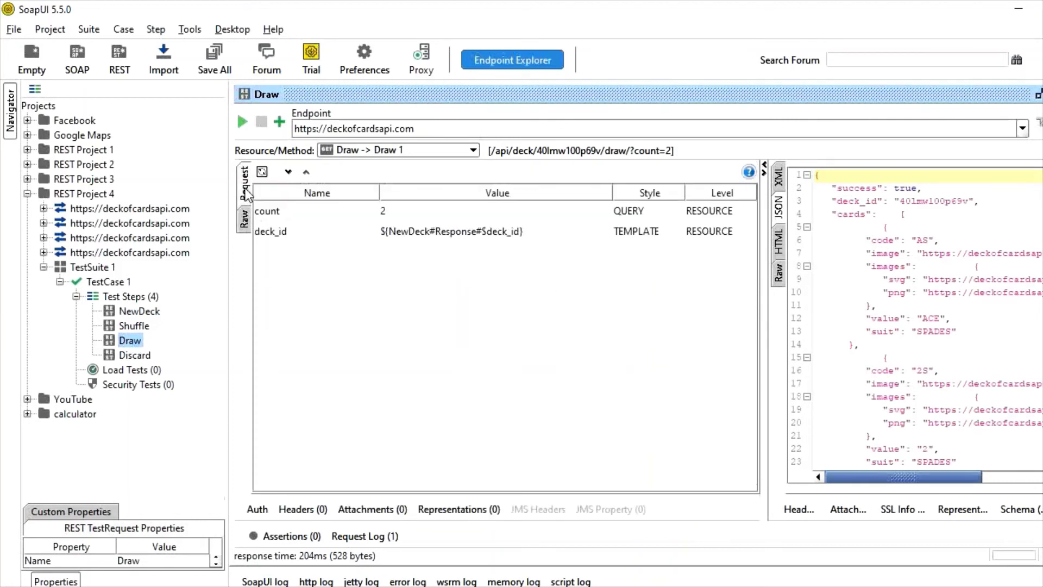
{"action": "left_click", "coordinate": [949, 309]}
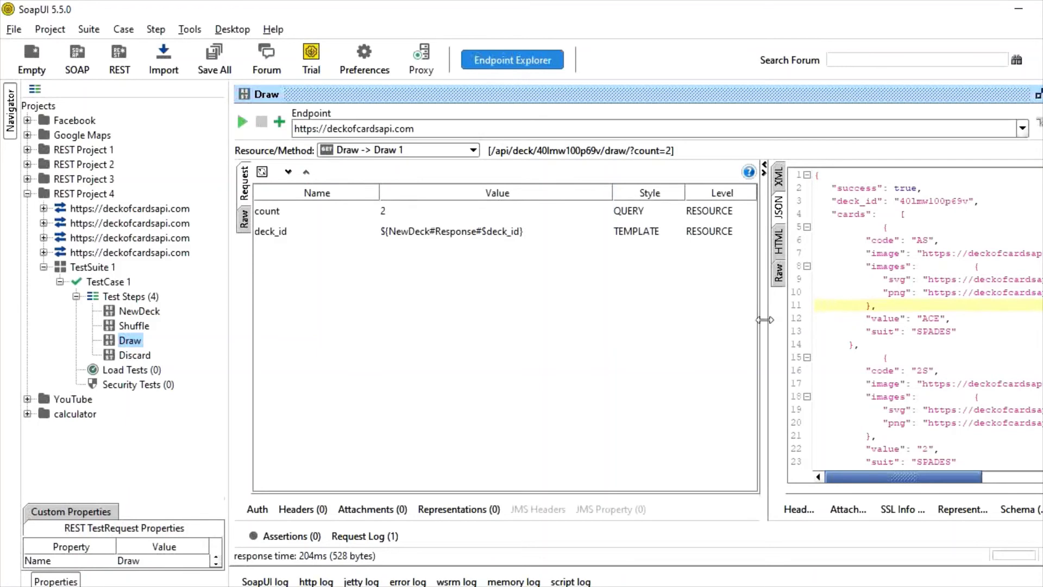
{"action": "left_click_drag", "start_coordinate": [766, 321], "coordinate": [686, 334]}
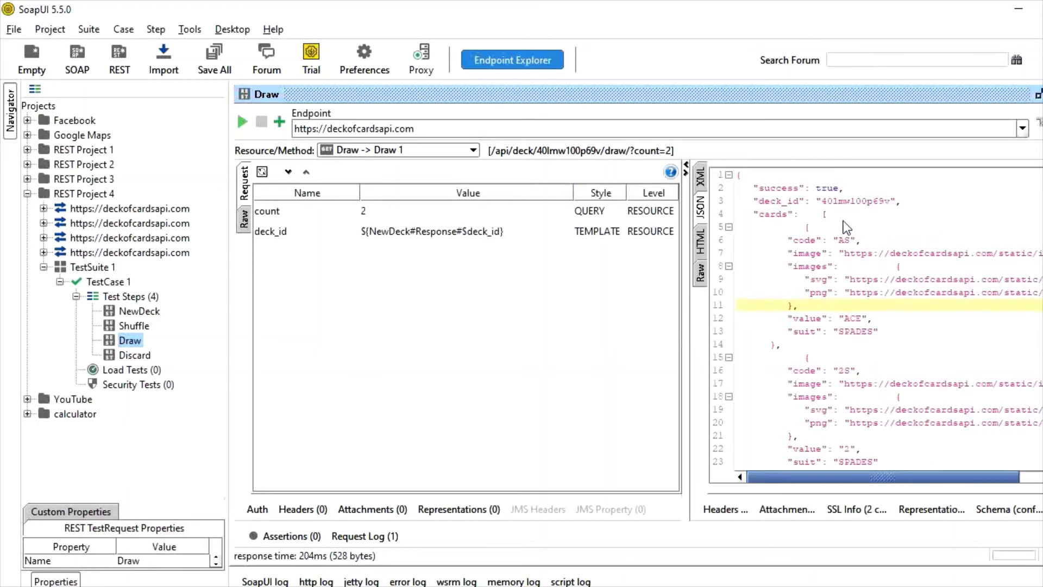
{"action": "left_click_drag", "start_coordinate": [839, 230], "coordinate": [897, 336]}
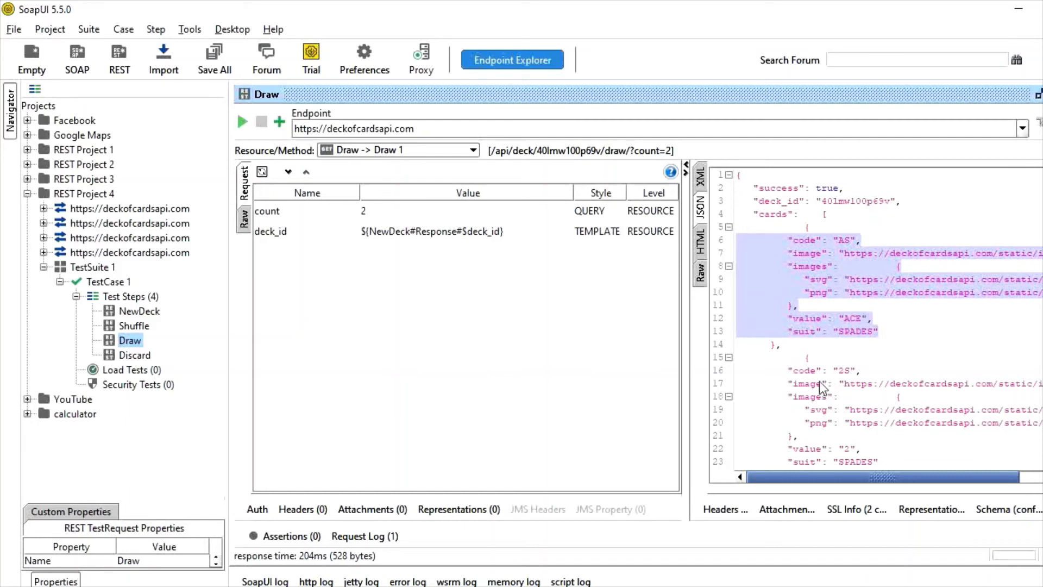
- Examine the second drawn card and the remaining value in the Draw response, and check the count parameter
{"action": "left_click_drag", "start_coordinate": [817, 372], "coordinate": [901, 430]}
{"action": "left_click", "coordinate": [901, 429]}
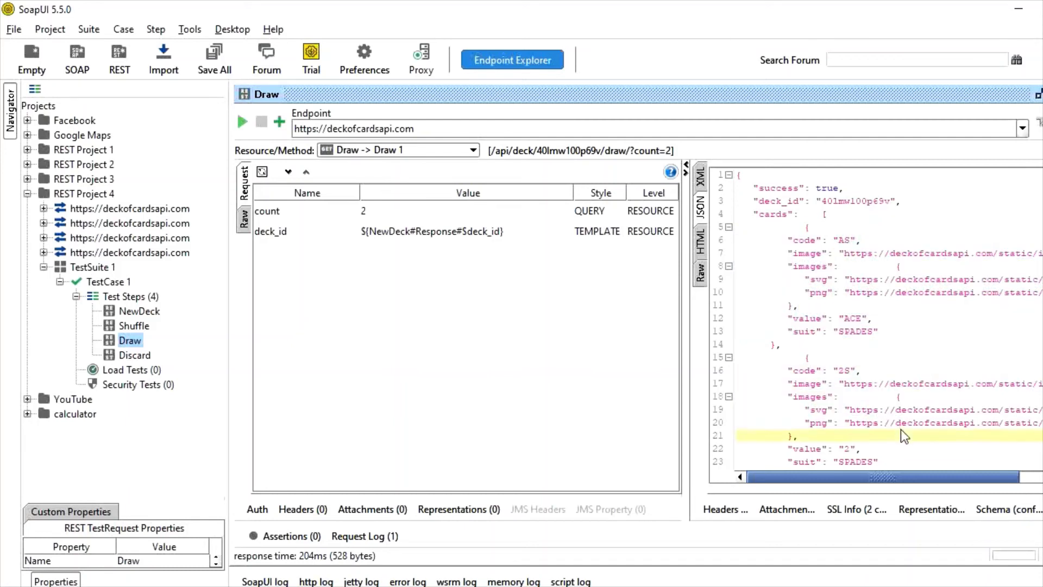
{"action": "scroll", "coordinate": [901, 430], "scroll_direction": "down", "scroll_amount": 2}
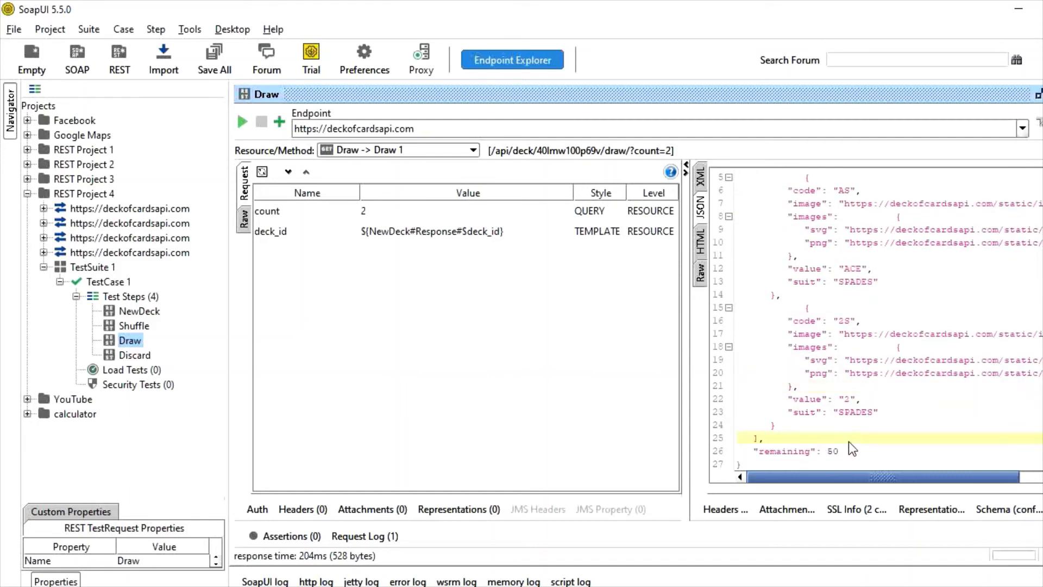
{"action": "left_click", "coordinate": [781, 447]}
{"action": "left_click", "coordinate": [397, 211]}
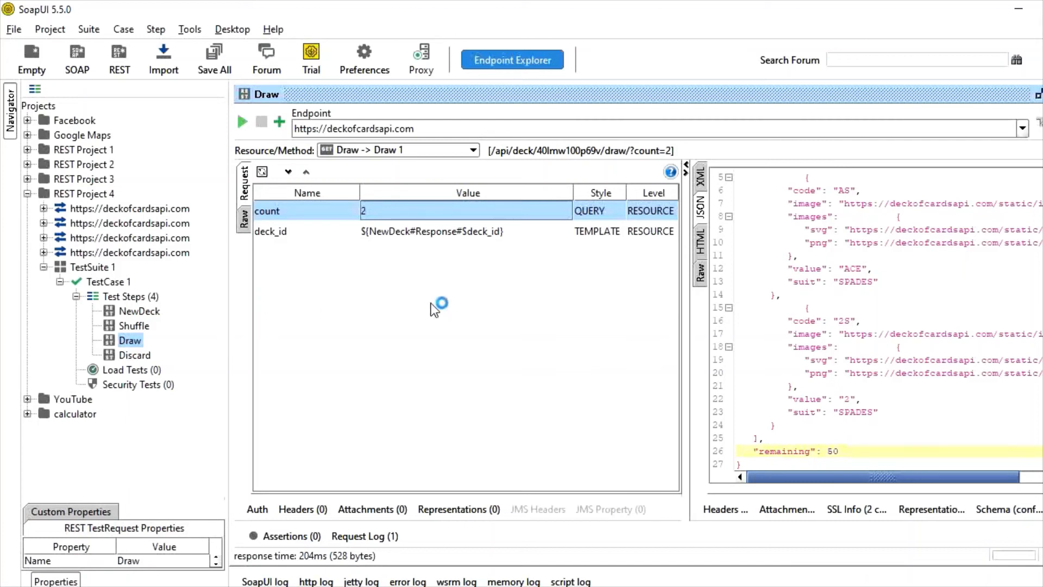
- Open the Discard test step maximized, review its deck_id and cards parameters, and widen the request area
{"action": "left_click", "coordinate": [132, 326]}
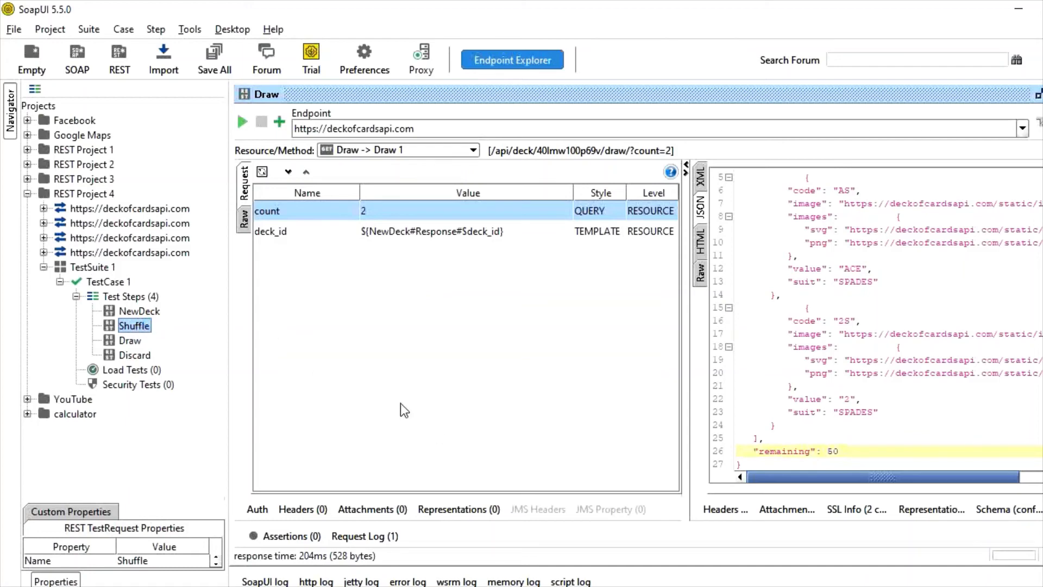
{"action": "double_click", "coordinate": [126, 359]}
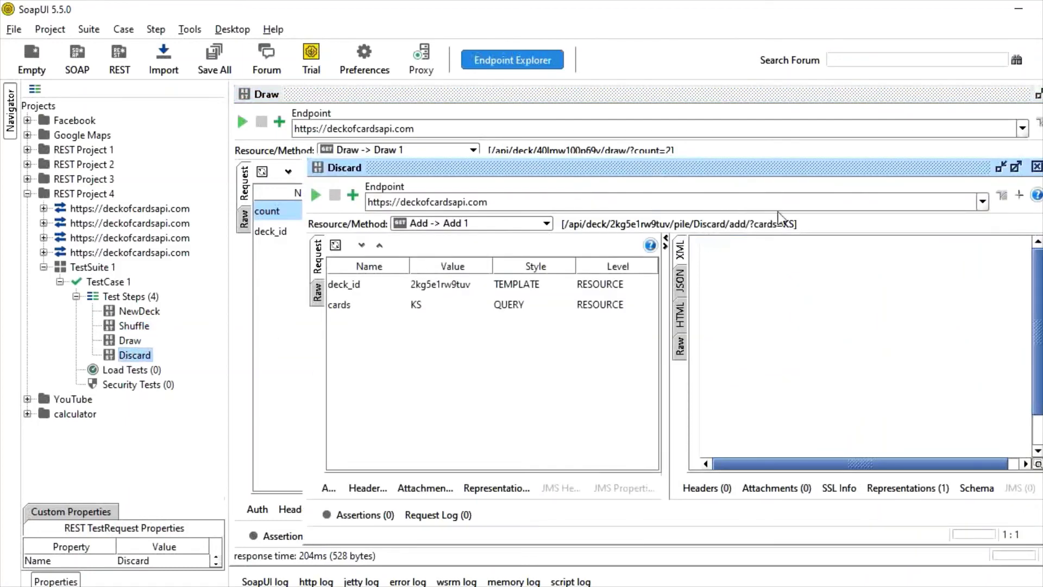
{"action": "left_click", "coordinate": [1016, 167]}
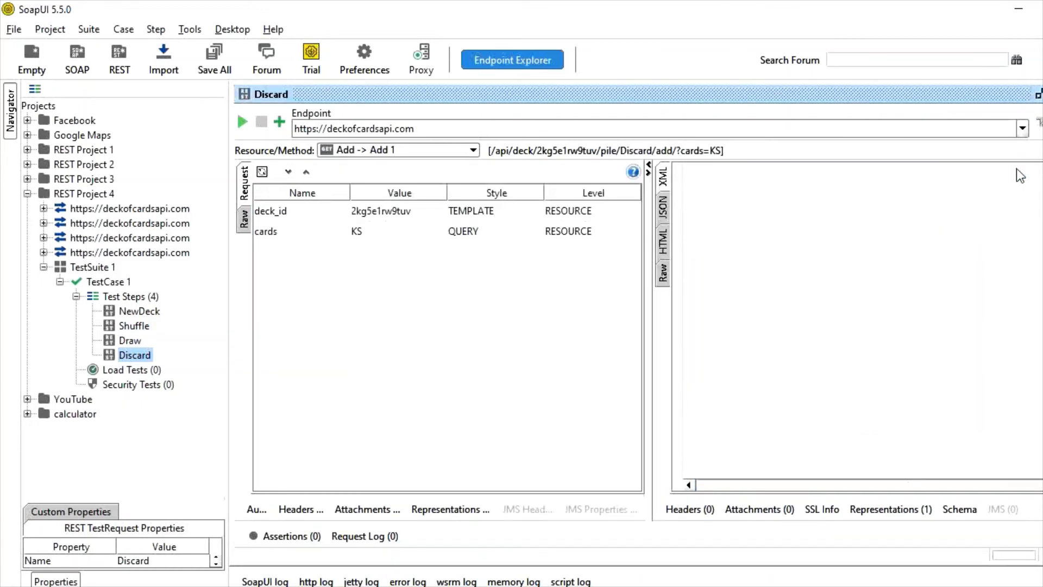
{"action": "left_click", "coordinate": [435, 217]}
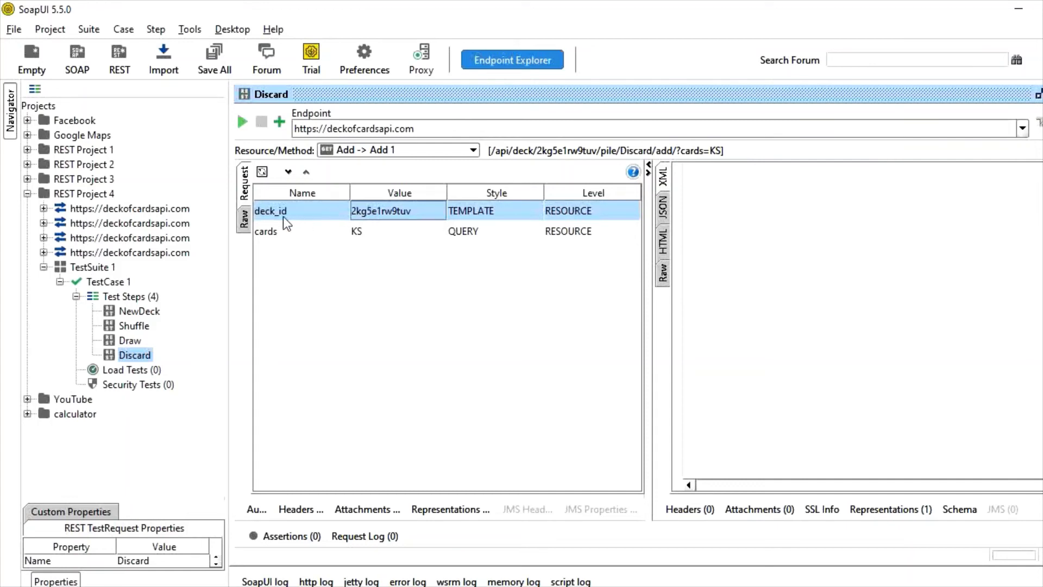
{"action": "left_click", "coordinate": [306, 238]}
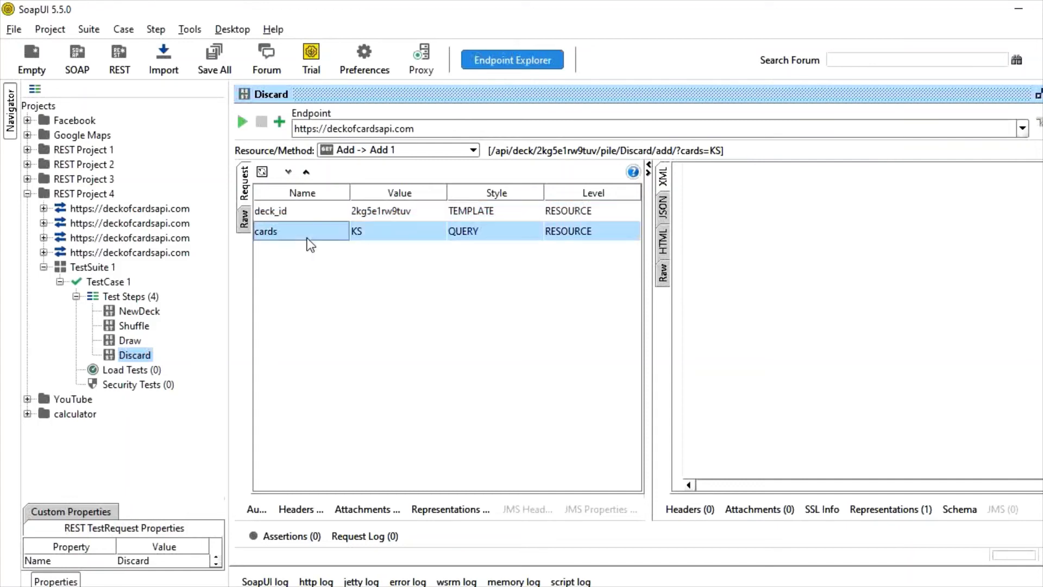
{"action": "left_click", "coordinate": [373, 213]}
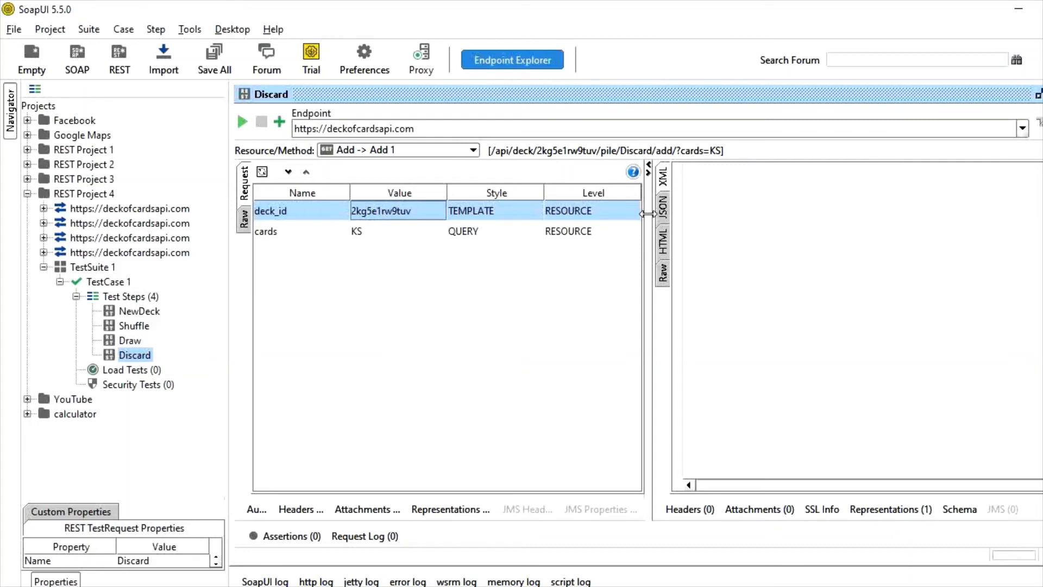
{"action": "left_click_drag", "start_coordinate": [650, 212], "coordinate": [902, 206]}
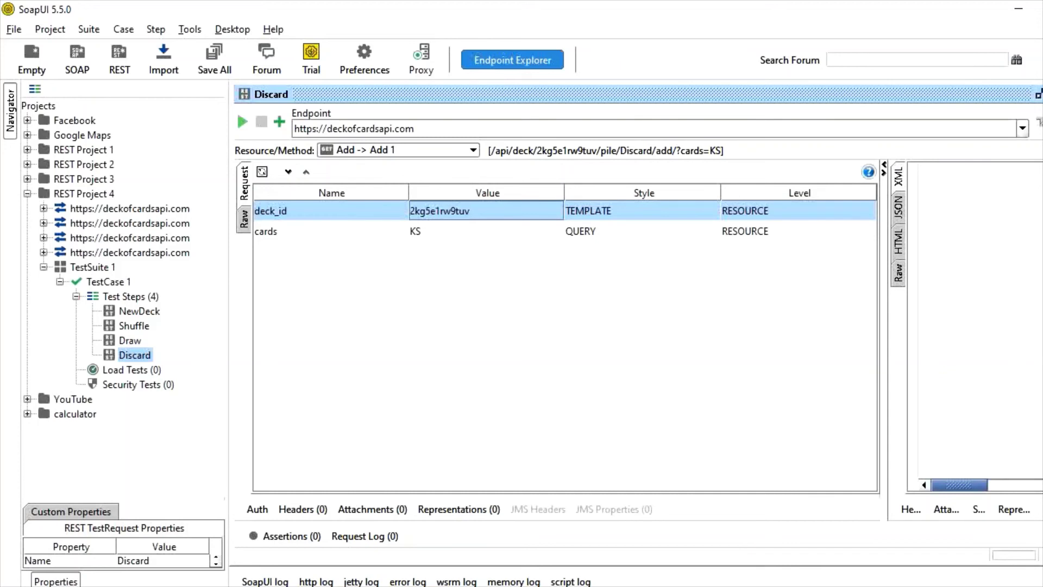
- Copy the deck_id expression from the Notepad note and set Discard's deck_id parameter to ${NewDeck#Response#$deck_id}
{"action": "key", "text": "alt+Tab"}
{"action": "right_click", "coordinate": [466, 324]}
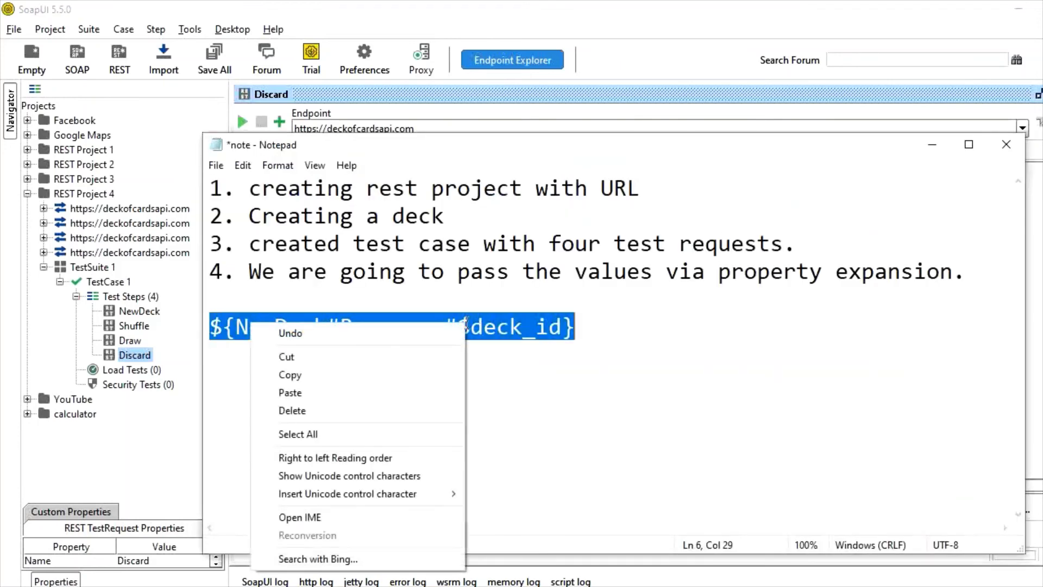
{"action": "left_click", "coordinate": [384, 373]}
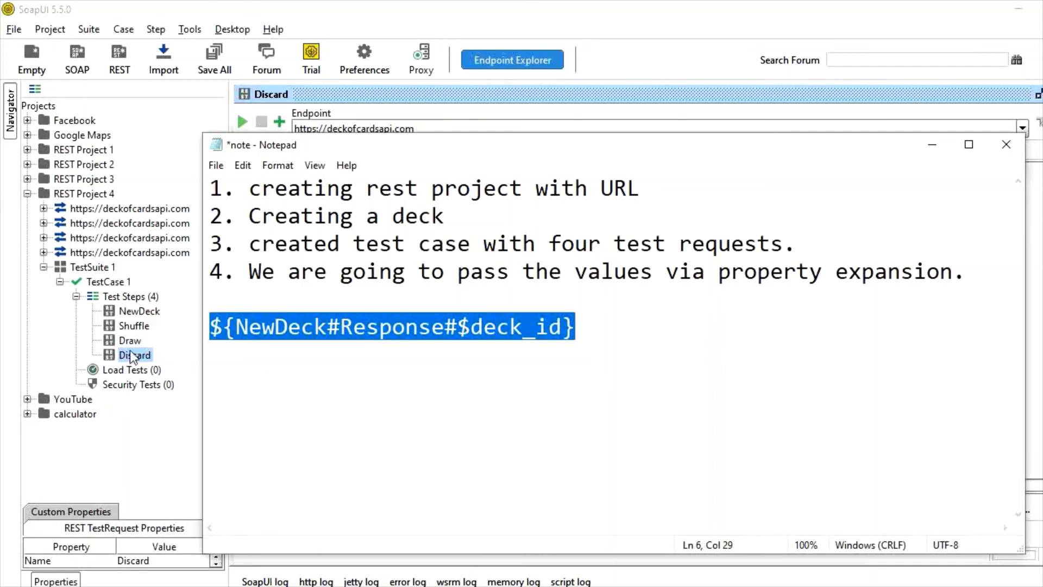
{"action": "left_click", "coordinate": [131, 355]}
{"action": "double_click", "coordinate": [457, 212]}
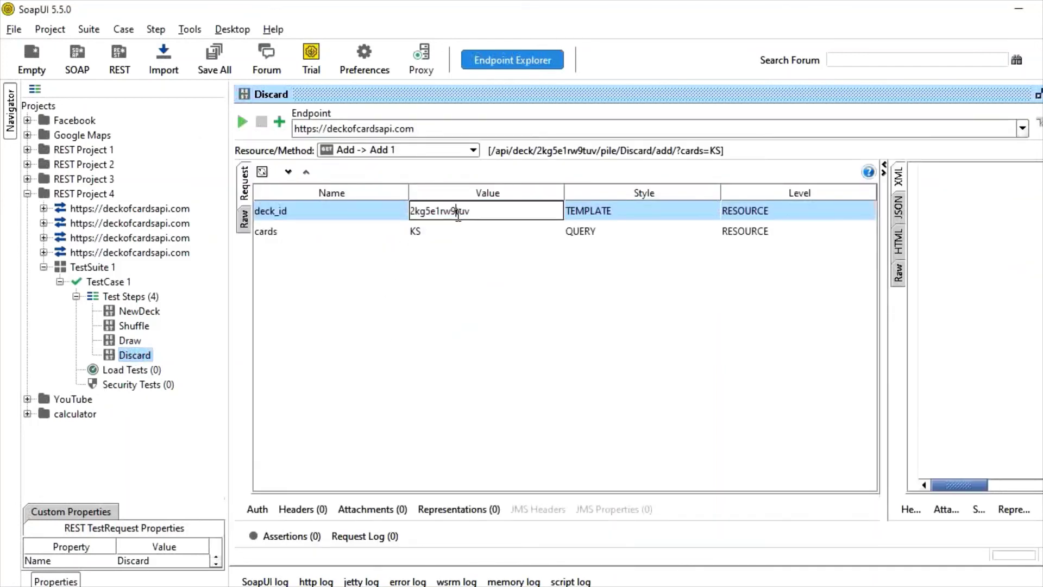
{"action": "left_click_drag", "start_coordinate": [478, 211], "coordinate": [360, 207]}
{"action": "key", "text": "ctrl+v"}
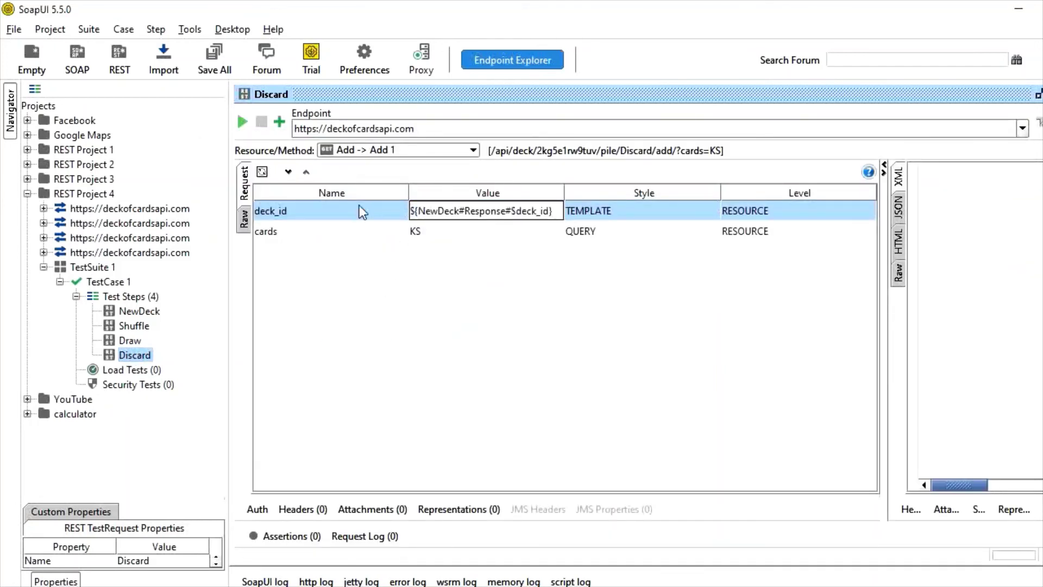
{"action": "left_click", "coordinate": [438, 233]}
{"action": "left_click", "coordinate": [438, 234]}
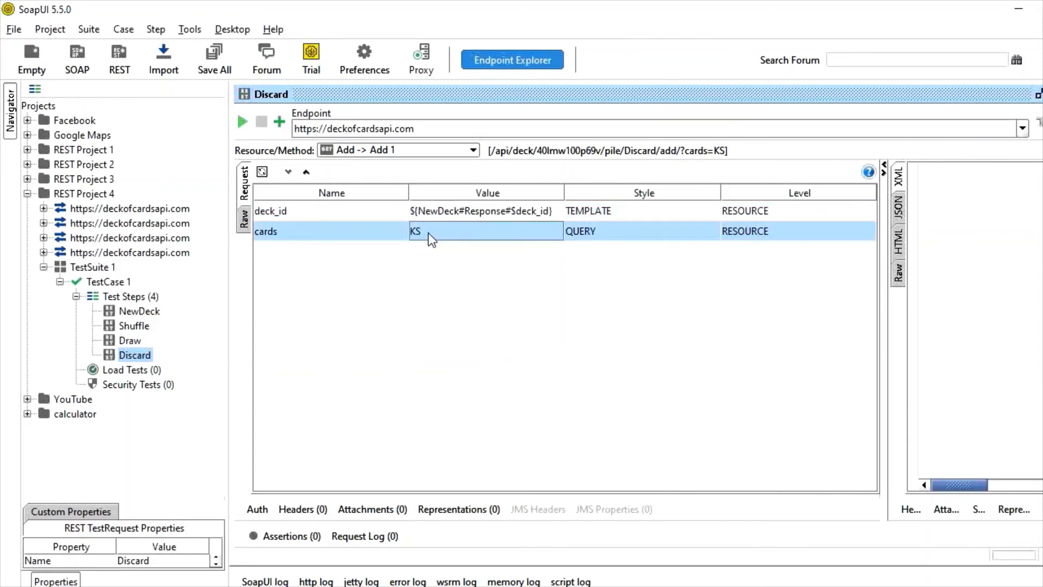
- Look up the first drawn card's code in the Draw step's JSON response and return to the Discard step
{"action": "double_click", "coordinate": [428, 233]}
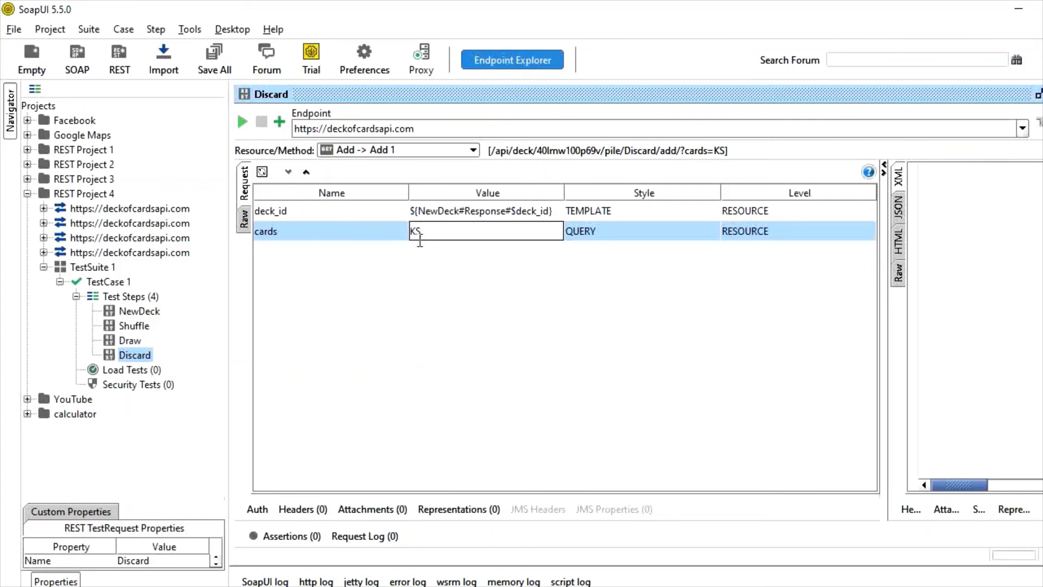
{"action": "left_click", "coordinate": [131, 341]}
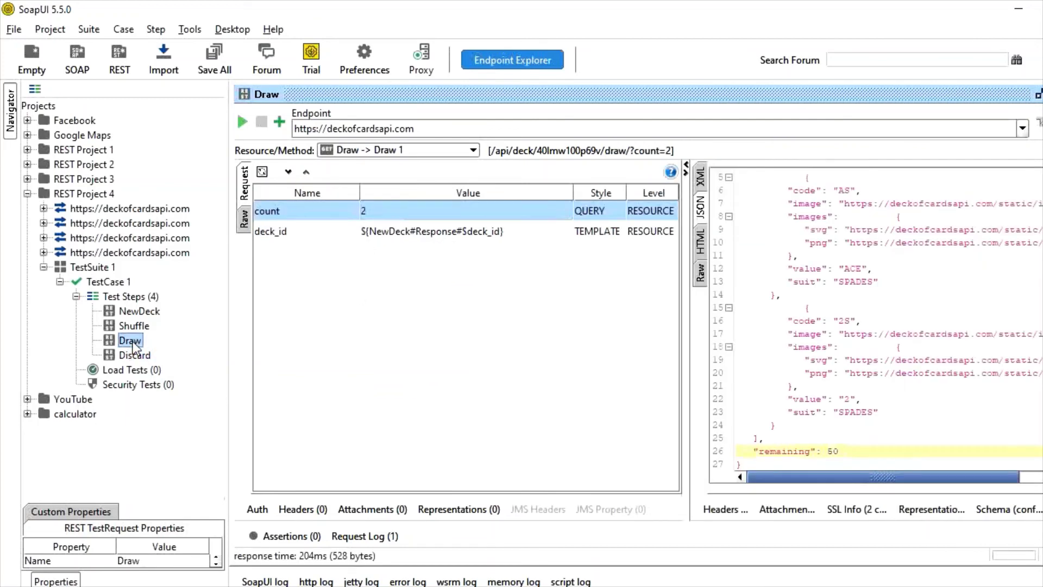
{"action": "left_click", "coordinate": [832, 330]}
{"action": "scroll", "coordinate": [833, 331], "scroll_direction": "up", "scroll_amount": 2}
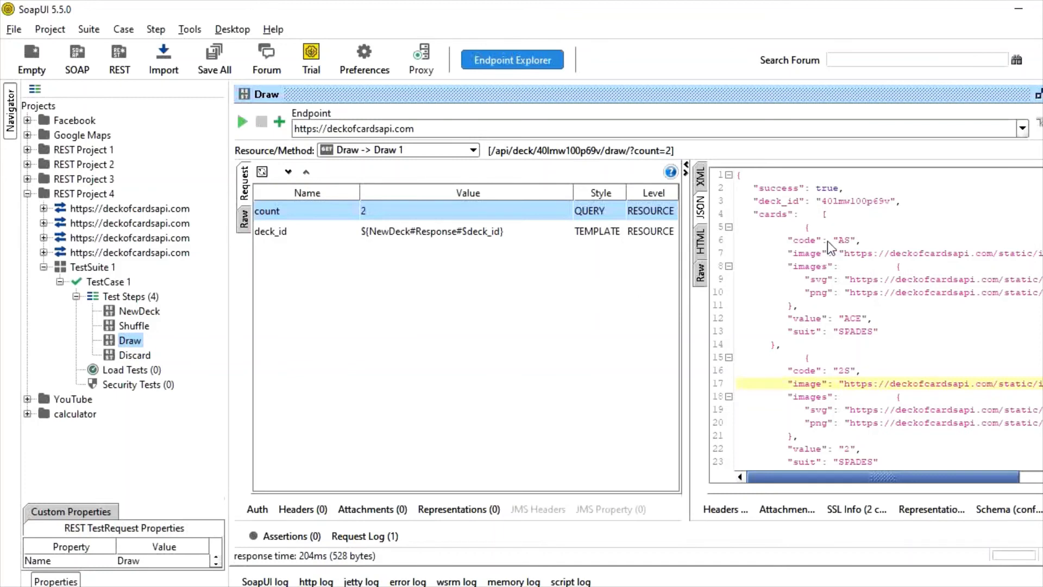
{"action": "left_click_drag", "start_coordinate": [827, 240], "coordinate": [875, 253]}
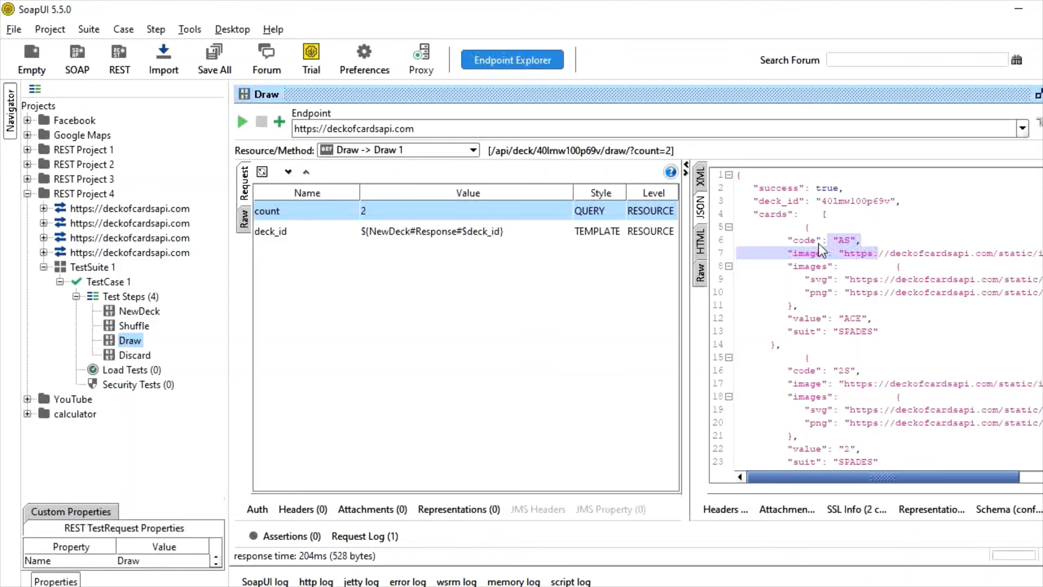
{"action": "left_click", "coordinate": [126, 360]}
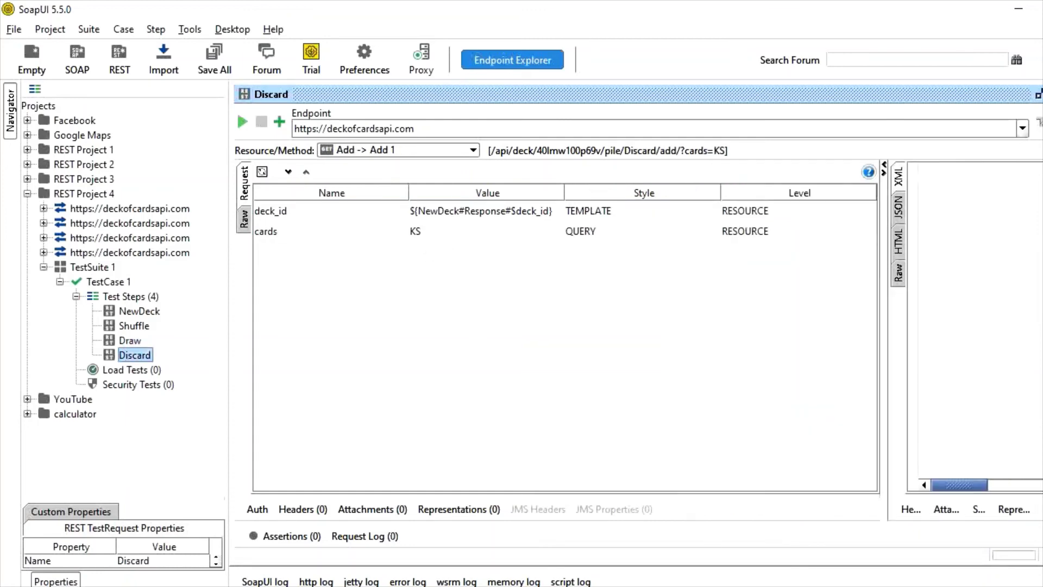
- Switch to the Notepad note and start a second property expansion, ${Draw#Response#}, below the deck_id expression
{"action": "left_click", "coordinate": [756, 582]}
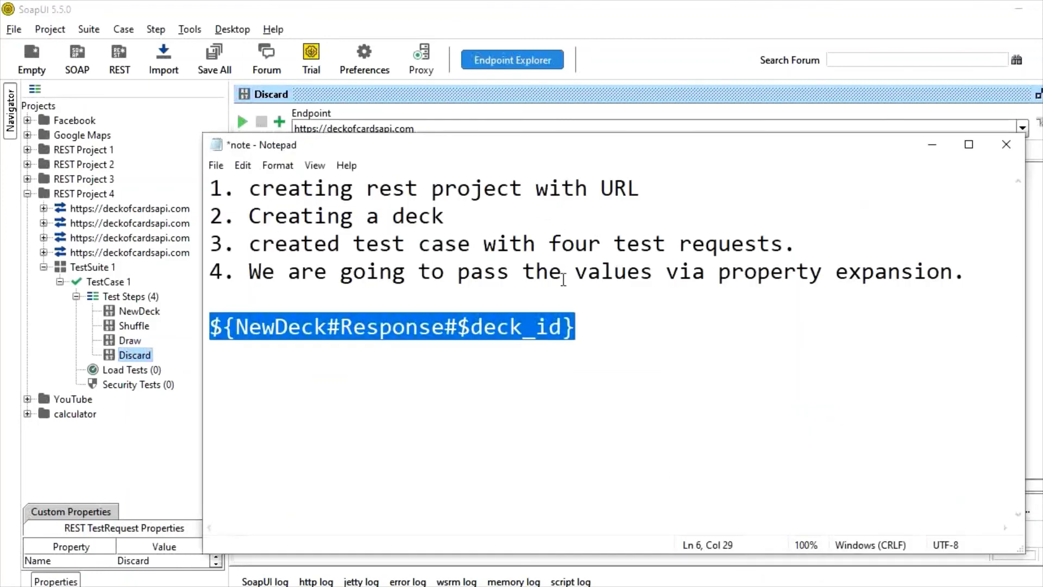
{"action": "left_click", "coordinate": [594, 338]}
{"action": "key", "text": "Return"}
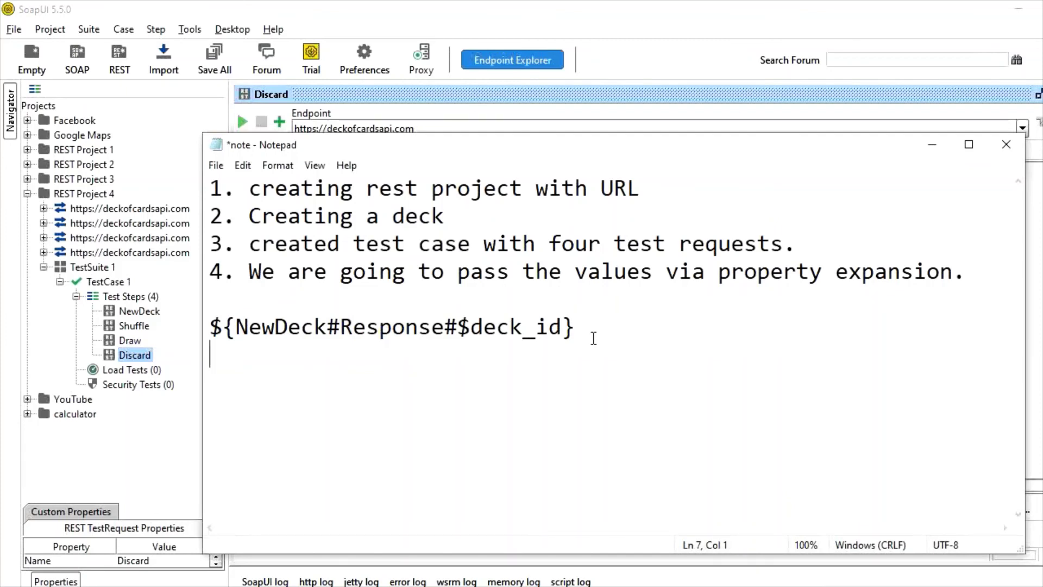
{"action": "key", "text": "Return"}
{"action": "type", "text": "${}"}
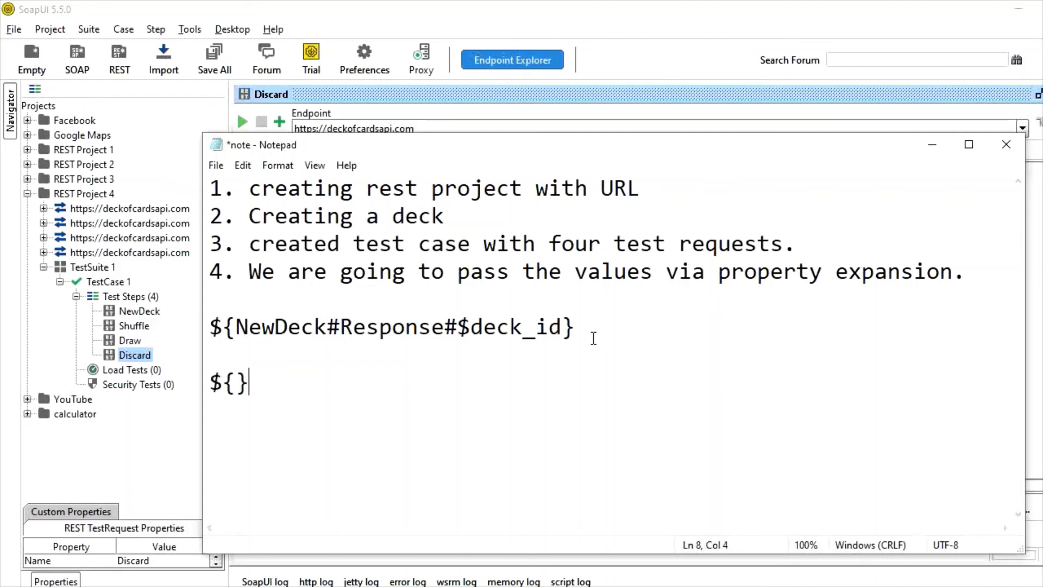
{"action": "key", "text": "Left"}
{"action": "type", "text": "Draw#"}
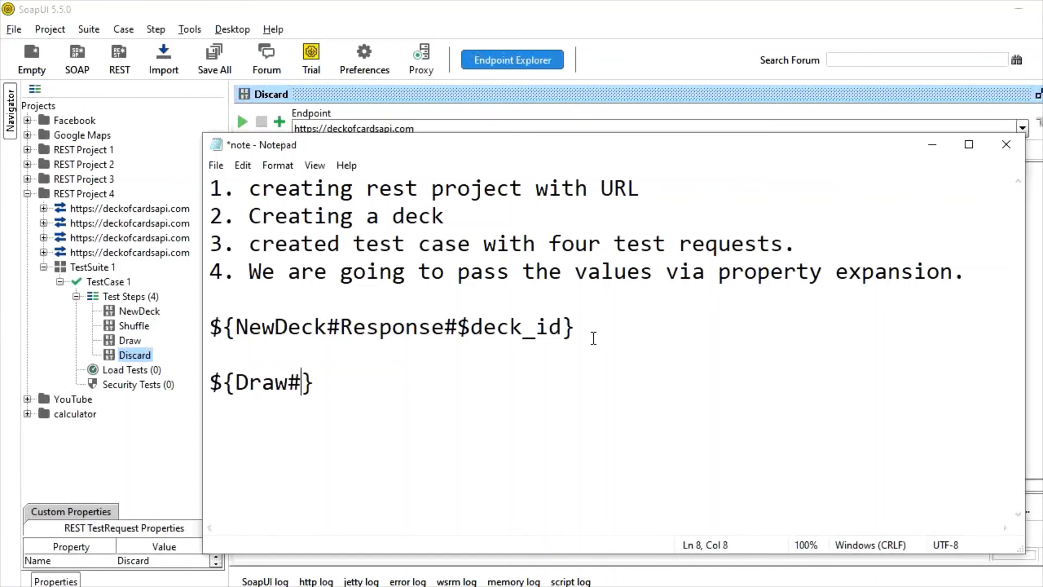
{"action": "type", "text": "Response"}
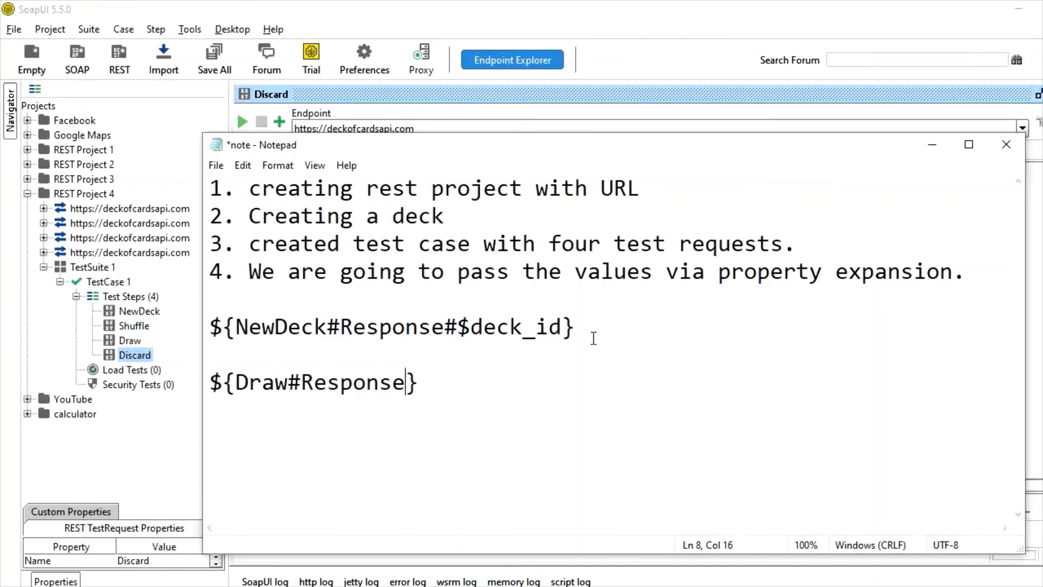
{"action": "type", "text": "#"}
- Examine how the code field is nested inside the cards array in the Draw step's JSON response
{"action": "left_click", "coordinate": [133, 341]}
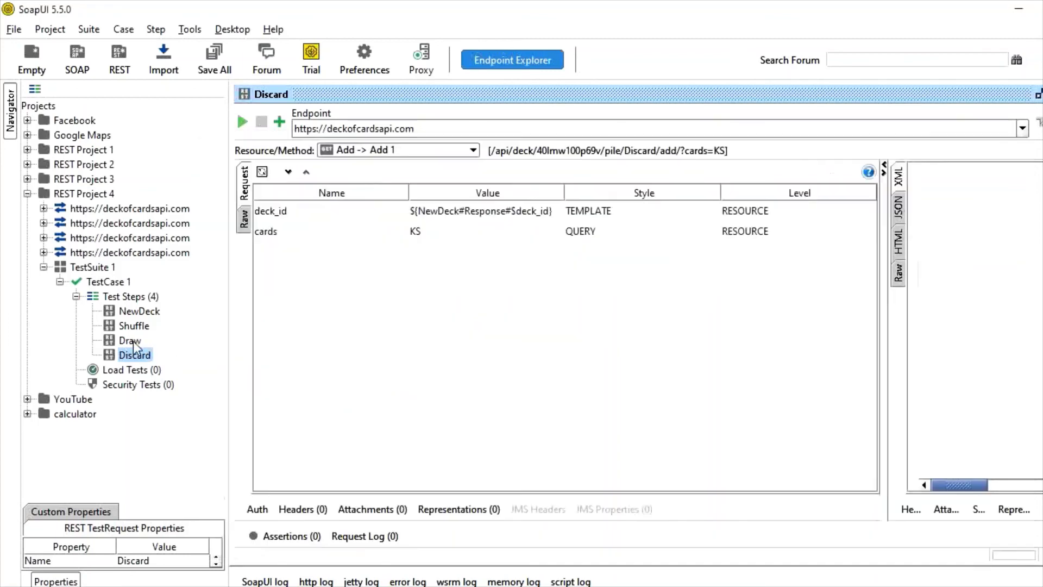
{"action": "left_click", "coordinate": [132, 341]}
{"action": "triple_click", "coordinate": [801, 239]}
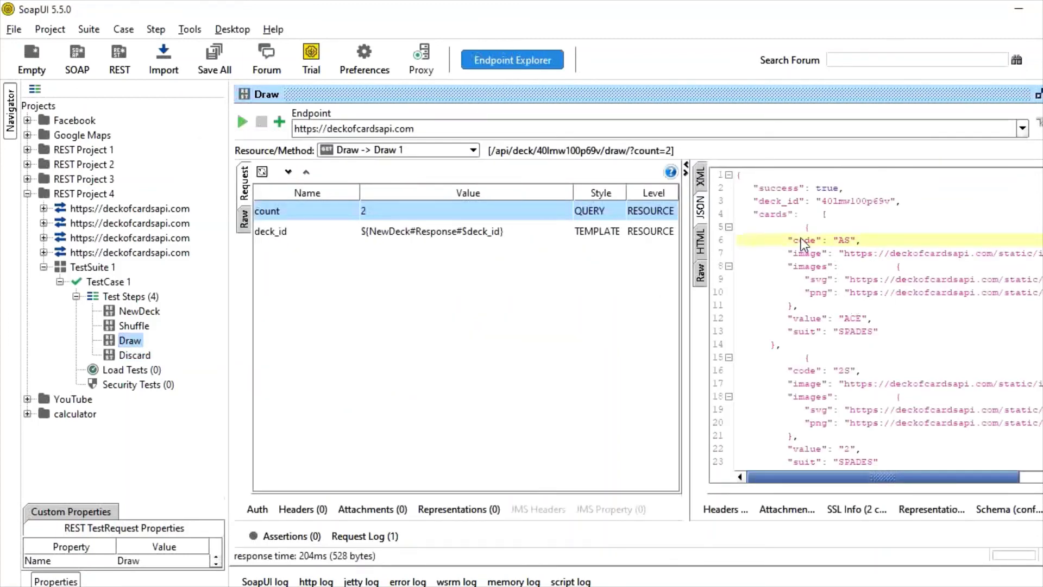
{"action": "left_click", "coordinate": [775, 214]}
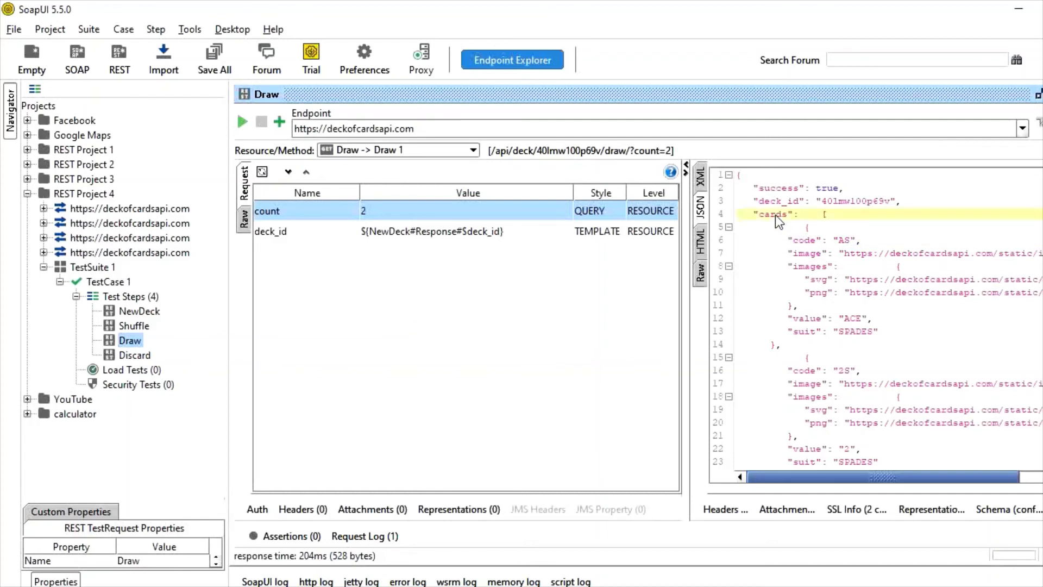
{"action": "double_click", "coordinate": [813, 243]}
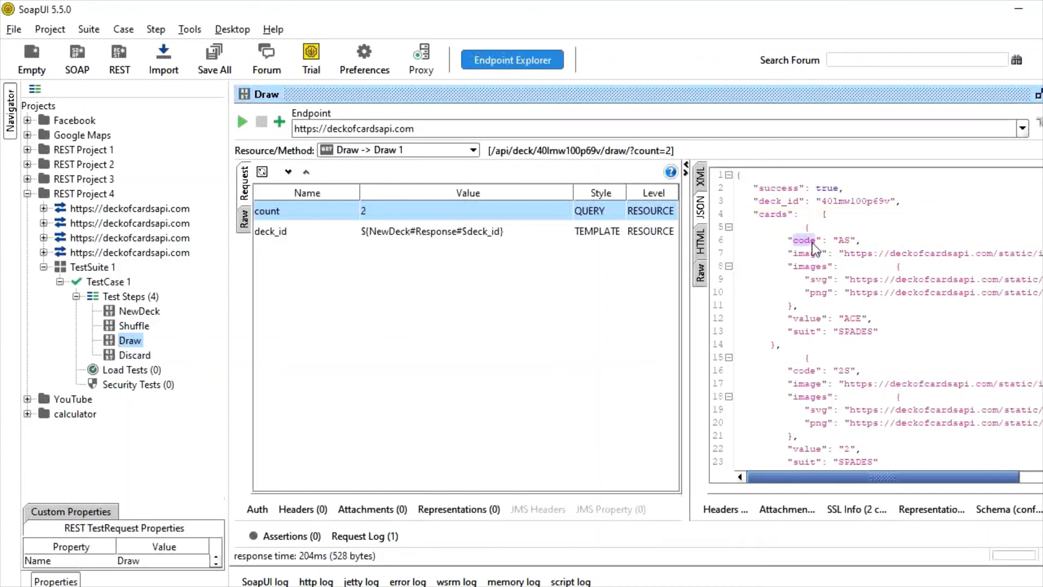
{"action": "double_click", "coordinate": [778, 214]}
{"action": "left_click", "coordinate": [783, 204]}
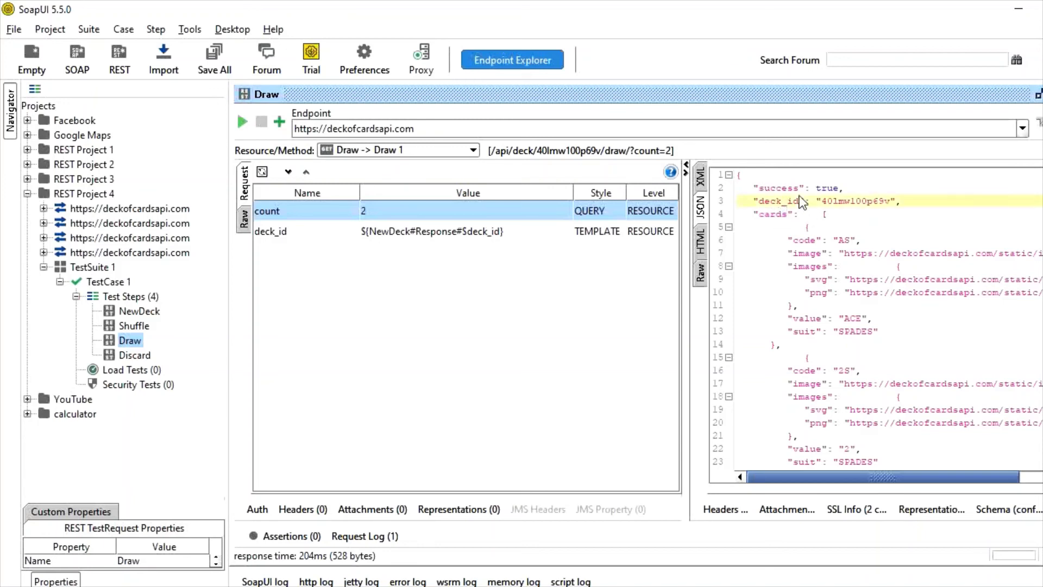
{"action": "left_click", "coordinate": [776, 219]}
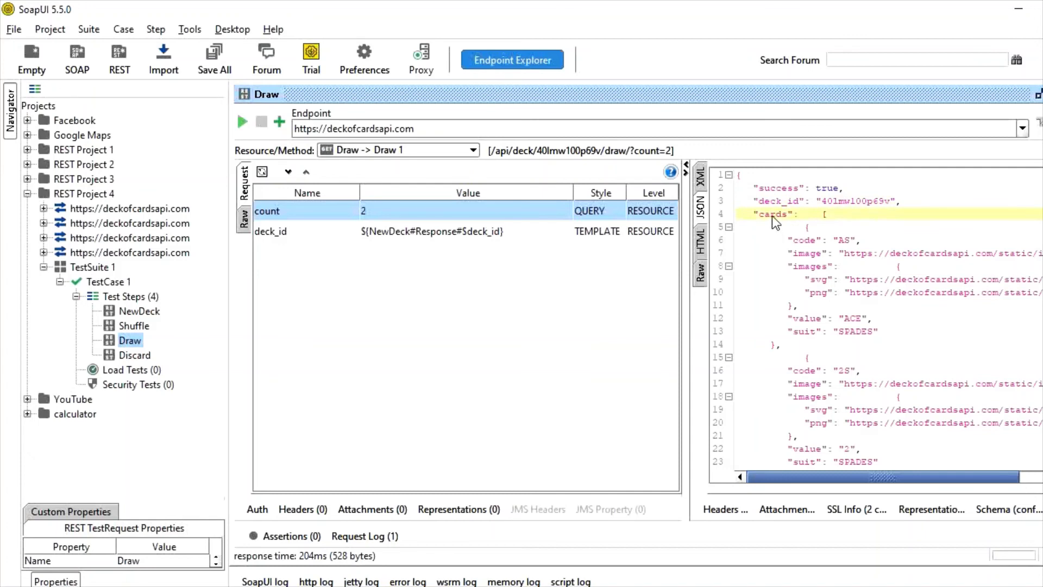
{"action": "double_click", "coordinate": [810, 242]}
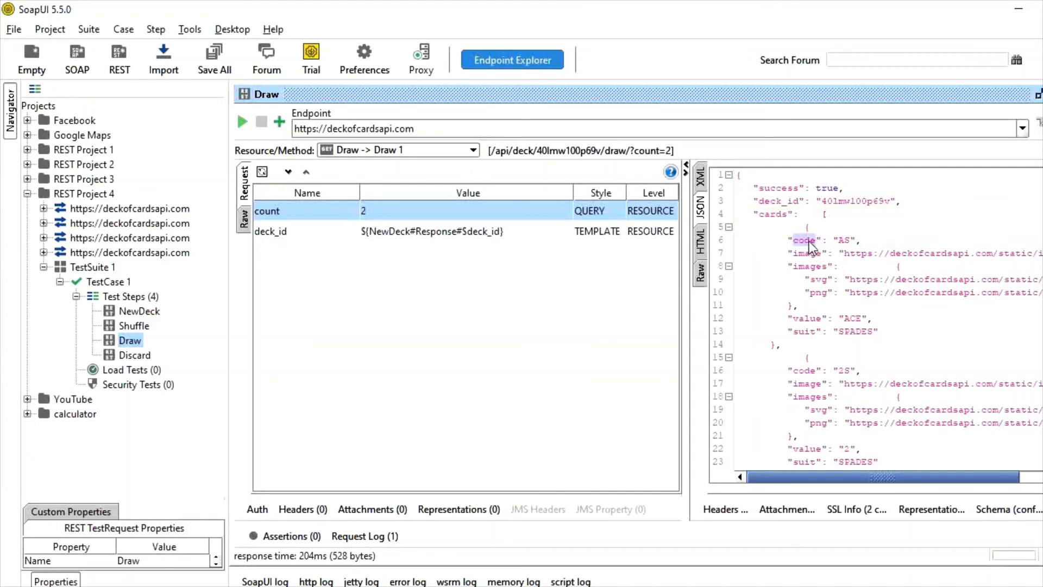
{"action": "left_click", "coordinate": [787, 220]}
{"action": "scroll", "coordinate": [787, 220], "scroll_direction": "down", "scroll_amount": 2}
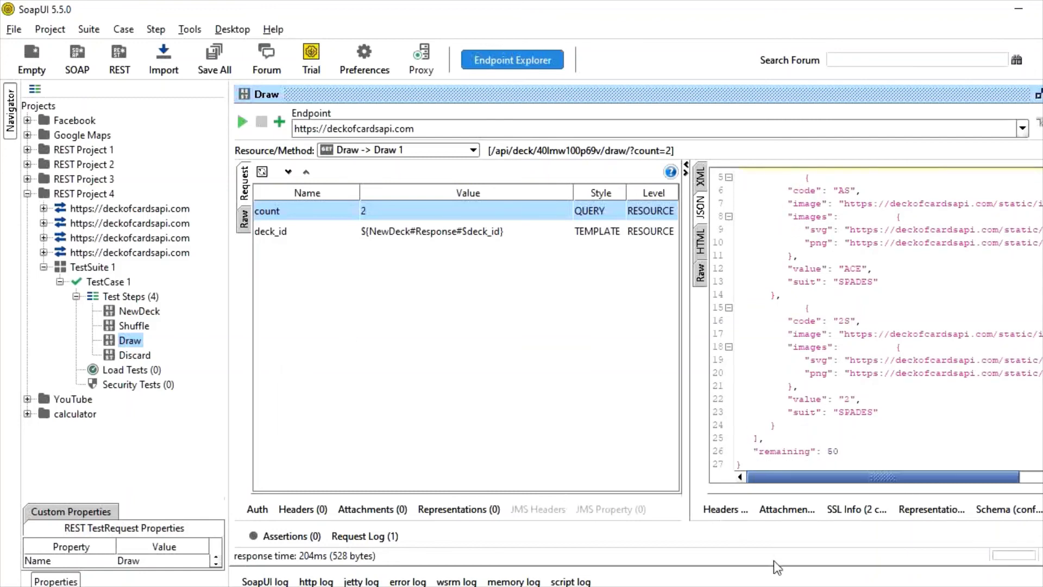
- Switch to the Notepad note and complete the second expression as ${Draw#Response#cards[0].code}, checking the nesting in Draw's JSON response
{"action": "key", "text": "alt+Tab"}
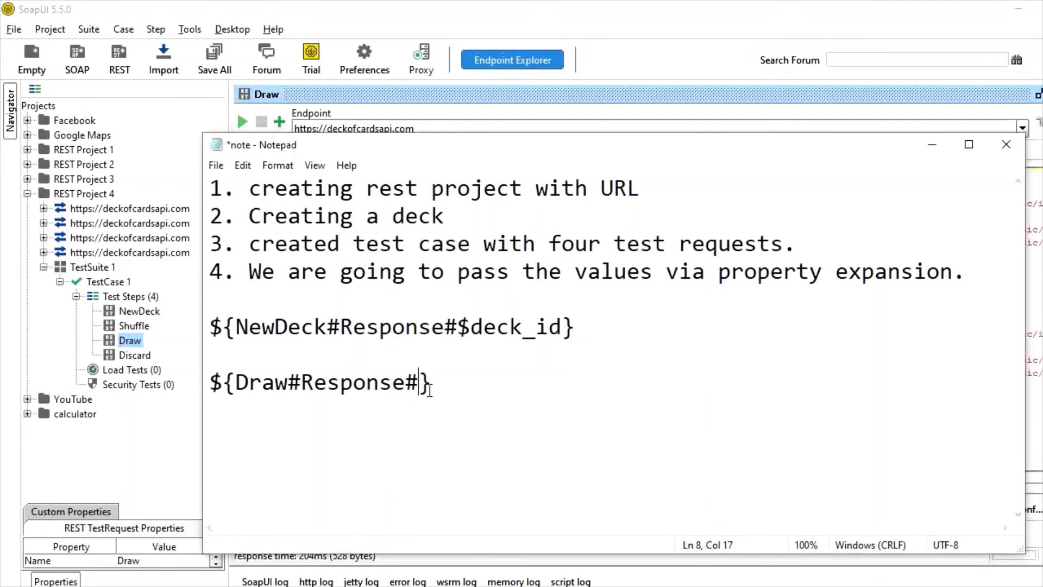
{"action": "type", "text": "cards"}
{"action": "left_click_drag", "start_coordinate": [513, 154], "coordinate": [483, 382]}
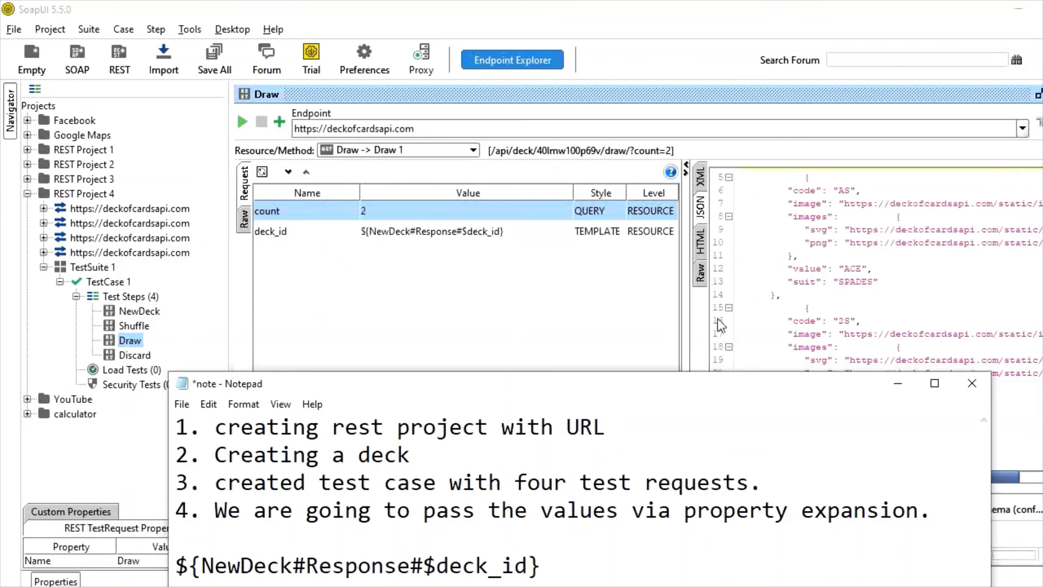
{"action": "left_click", "coordinate": [831, 283]}
{"action": "scroll", "coordinate": [831, 283], "scroll_direction": "up", "scroll_amount": 2}
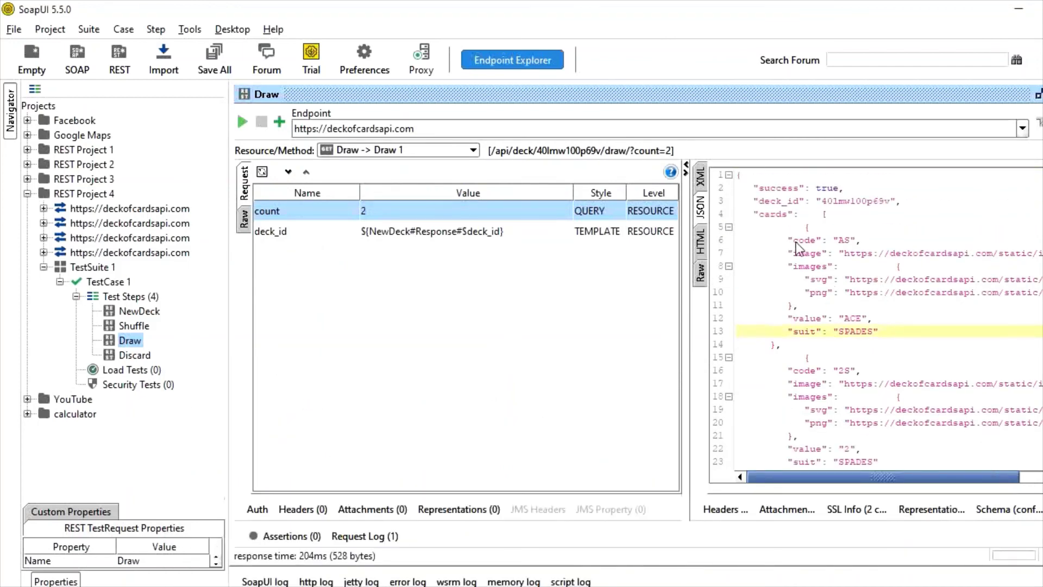
{"action": "key", "text": "alt+Tab"}
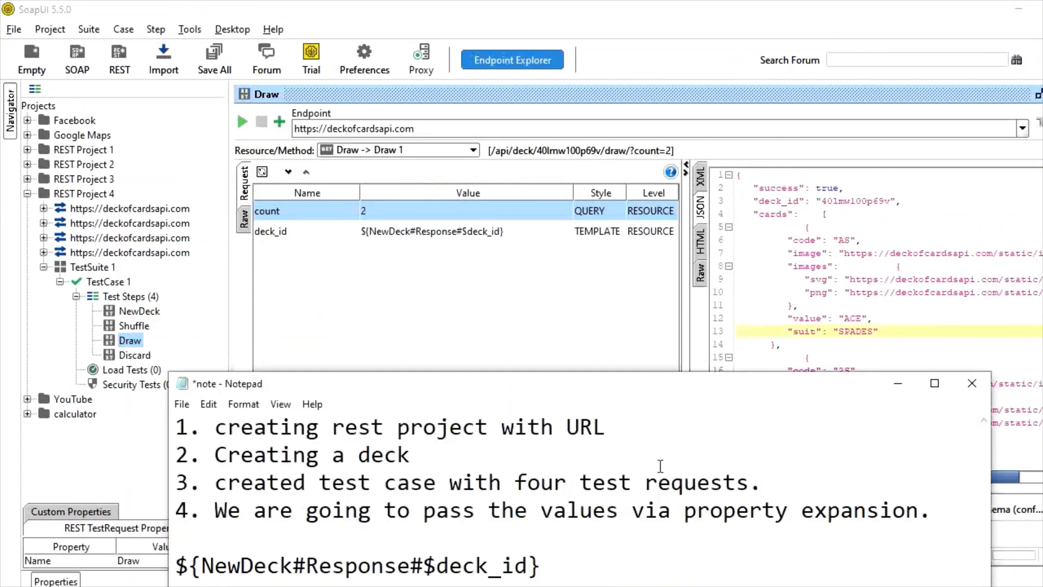
{"action": "left_click_drag", "start_coordinate": [601, 383], "coordinate": [599, 157]}
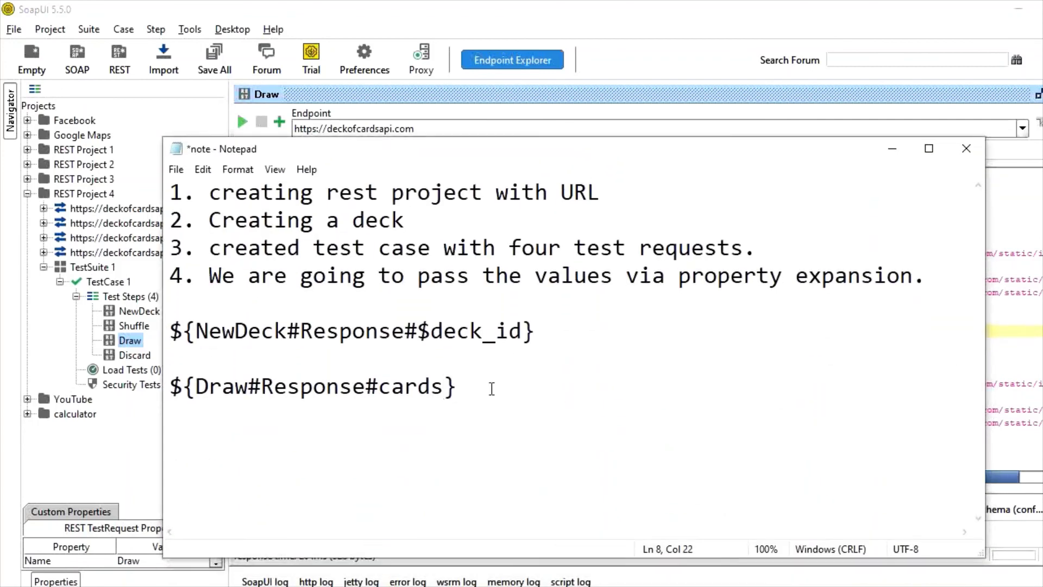
{"action": "type", "text": "[0].code"}
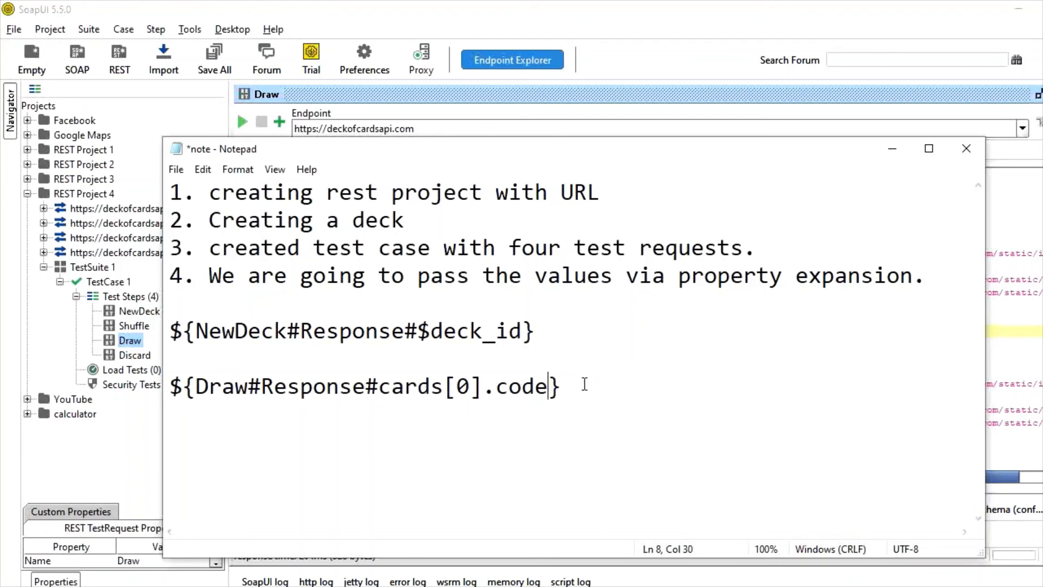
- Copy the Draw expression from the note and set Discard's cards parameter to ${Draw#Response#cards[0].code} in SoapUI
{"action": "mouse_move", "coordinate": [583, 386]}
{"action": "left_mouse_down"}
{"action": "mouse_move", "coordinate": [401, 386]}
{"action": "mouse_move", "coordinate": [174, 367]}
{"action": "left_mouse_up"}
{"action": "key", "text": "ctrl+c"}
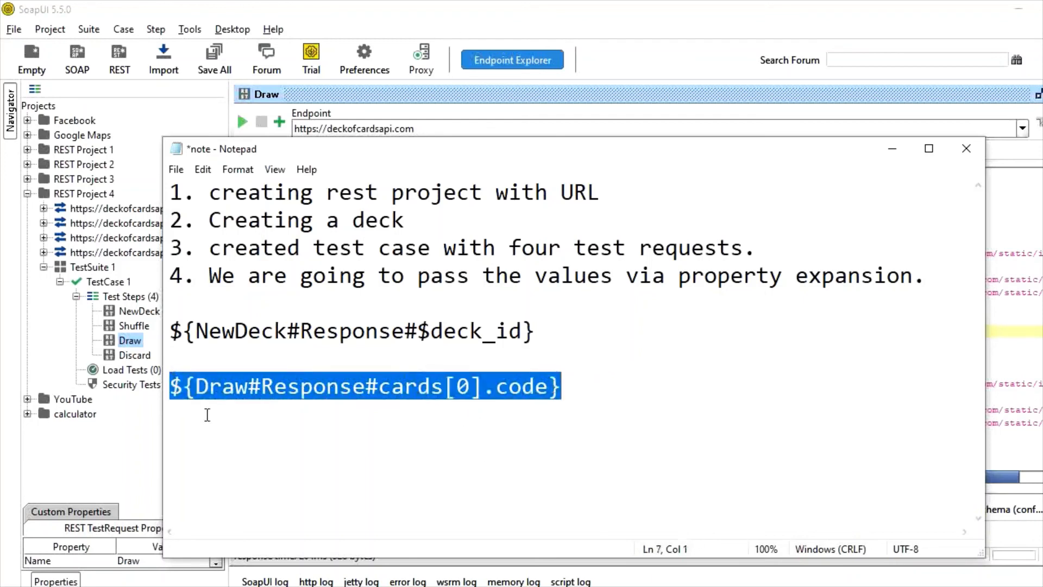
{"action": "left_click", "coordinate": [123, 357]}
{"action": "double_click", "coordinate": [472, 233]}
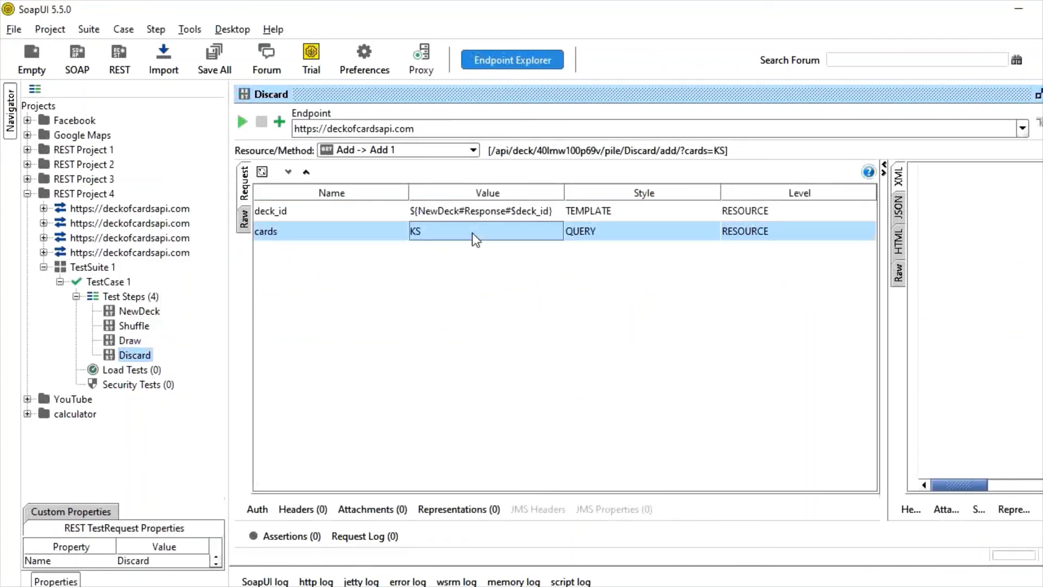
{"action": "key", "text": "Home"}
{"action": "key", "text": "shift+End"}
{"action": "key", "text": "ctrl+v"}
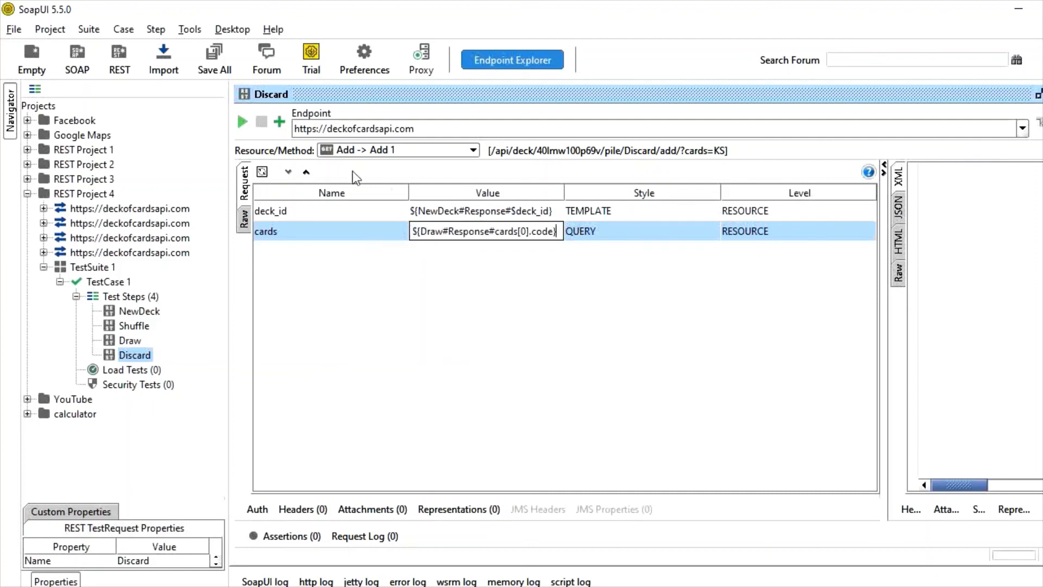
- Run the Discard request and show its JSON response, resizing the layout so the response and parameter values are readable
{"action": "left_click", "coordinate": [242, 121]}
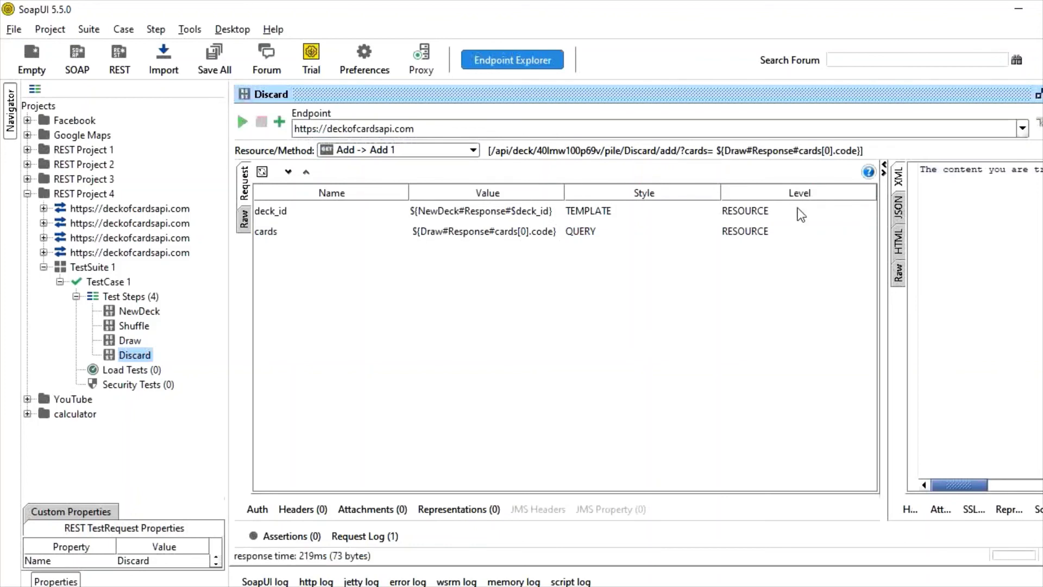
{"action": "left_click", "coordinate": [899, 209]}
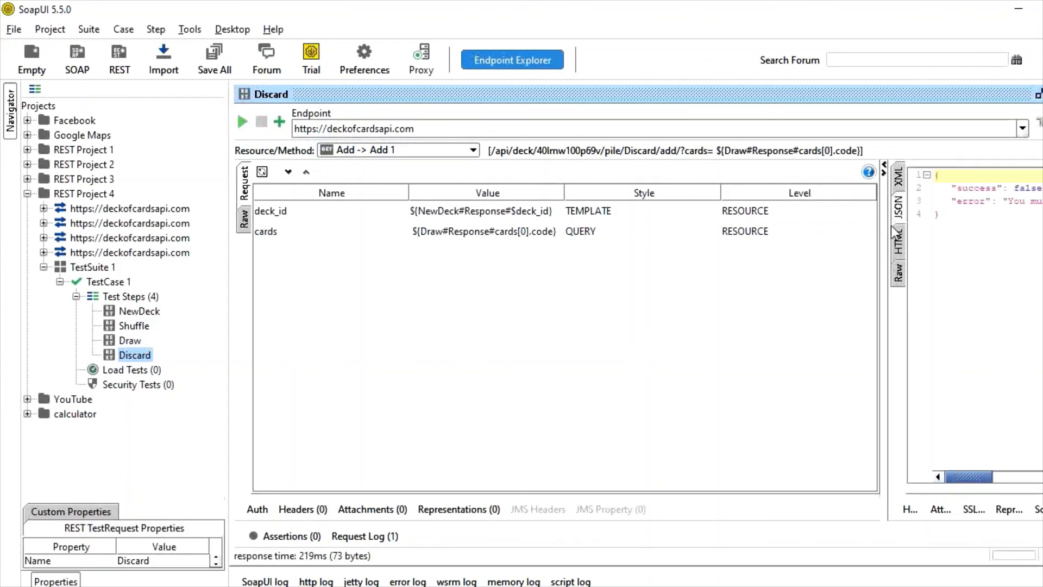
{"action": "left_click_drag", "start_coordinate": [886, 226], "coordinate": [626, 282]}
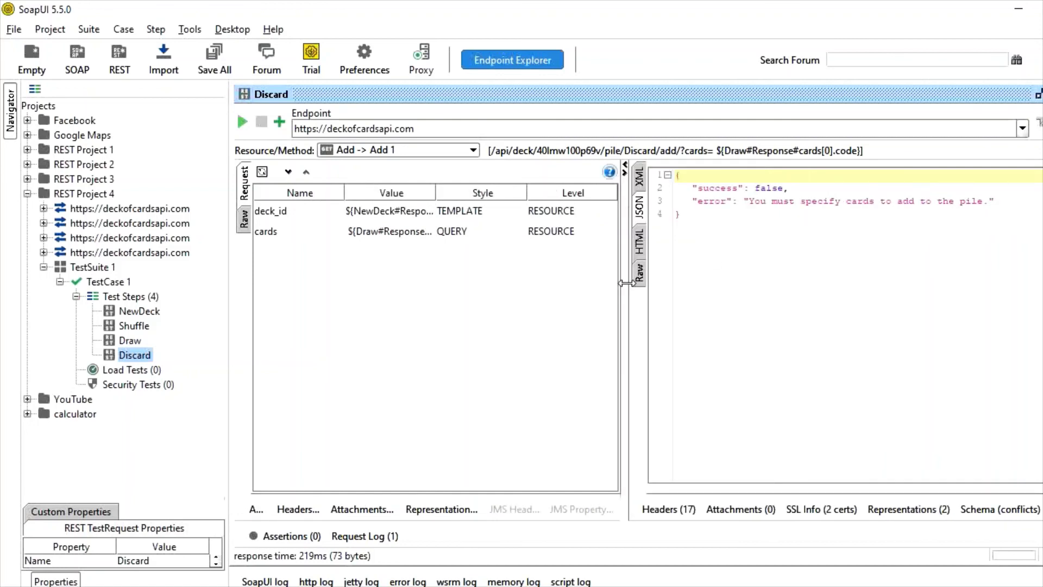
{"action": "left_click_drag", "start_coordinate": [627, 283], "coordinate": [745, 284]}
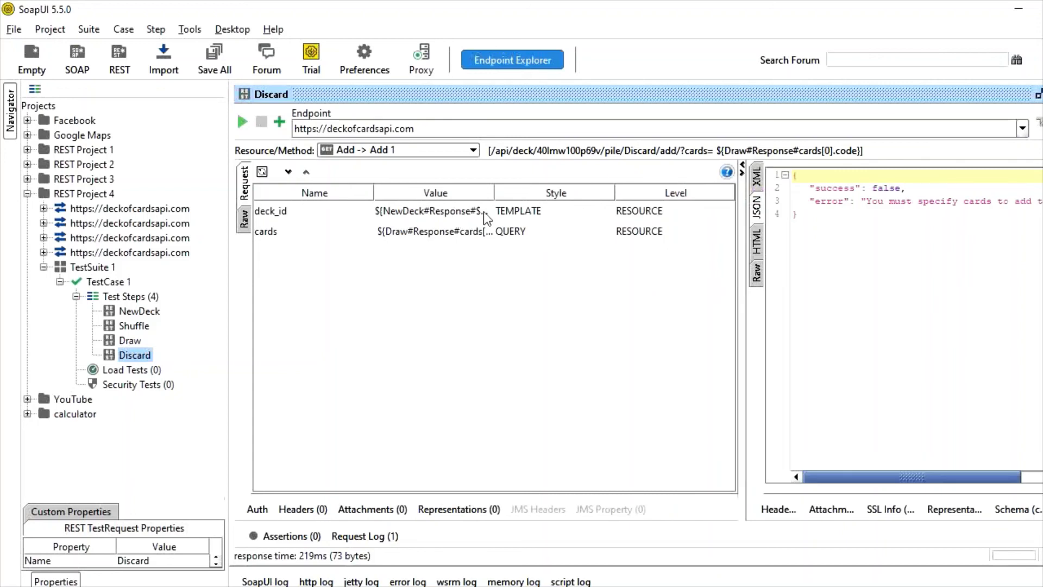
{"action": "left_click_drag", "start_coordinate": [494, 192], "coordinate": [625, 193]}
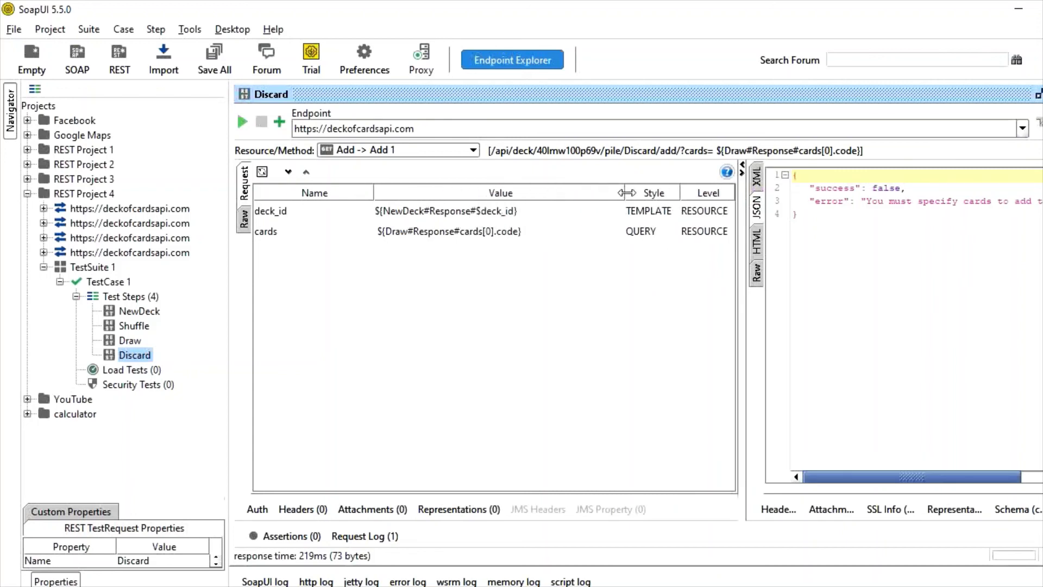
- Correct the expression to ${Draw#Response#$cards[0].code} in Discard's cards parameter and in the Notepad note
{"action": "left_click", "coordinate": [468, 234]}
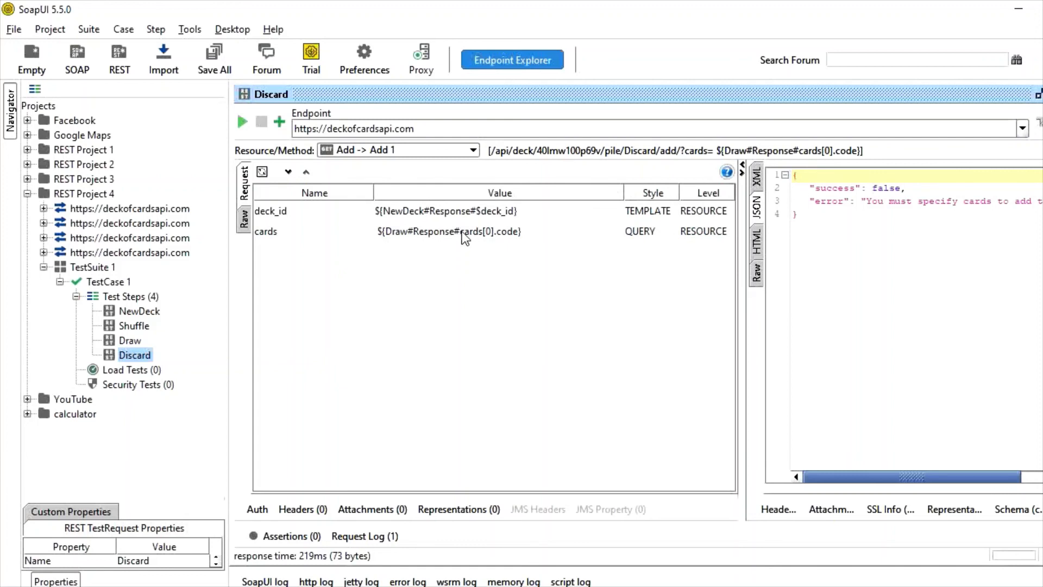
{"action": "double_click", "coordinate": [464, 233]}
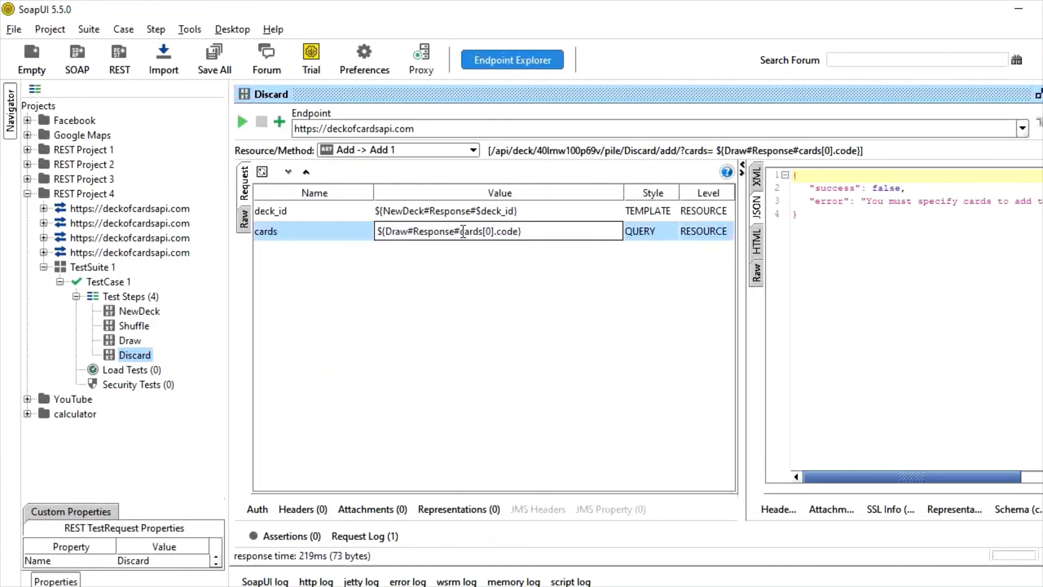
{"action": "type", "text": "$"}
{"action": "key", "text": "alt+Tab"}
{"action": "left_click", "coordinate": [384, 386]}
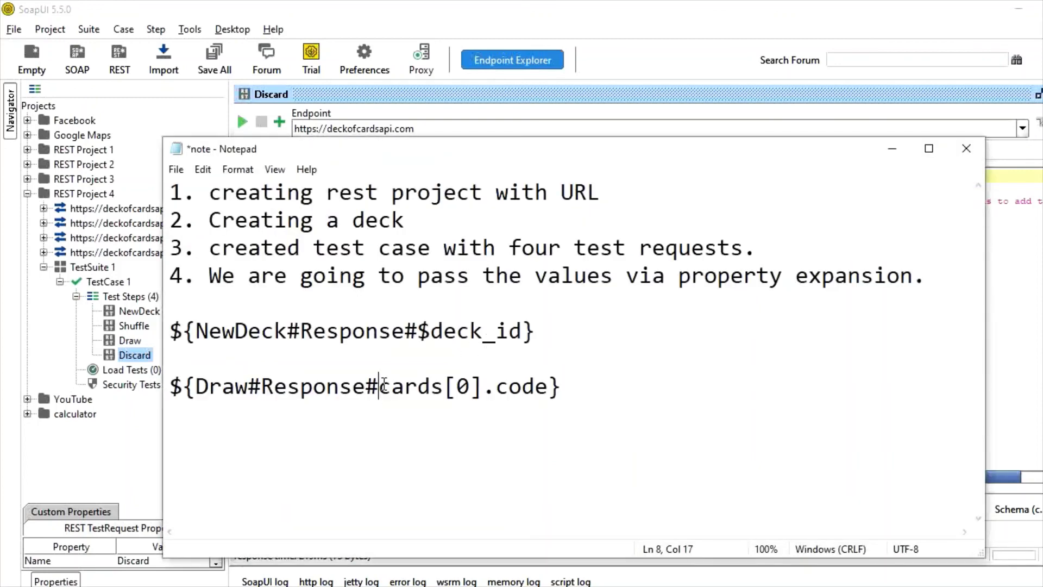
{"action": "type", "text": "$"}
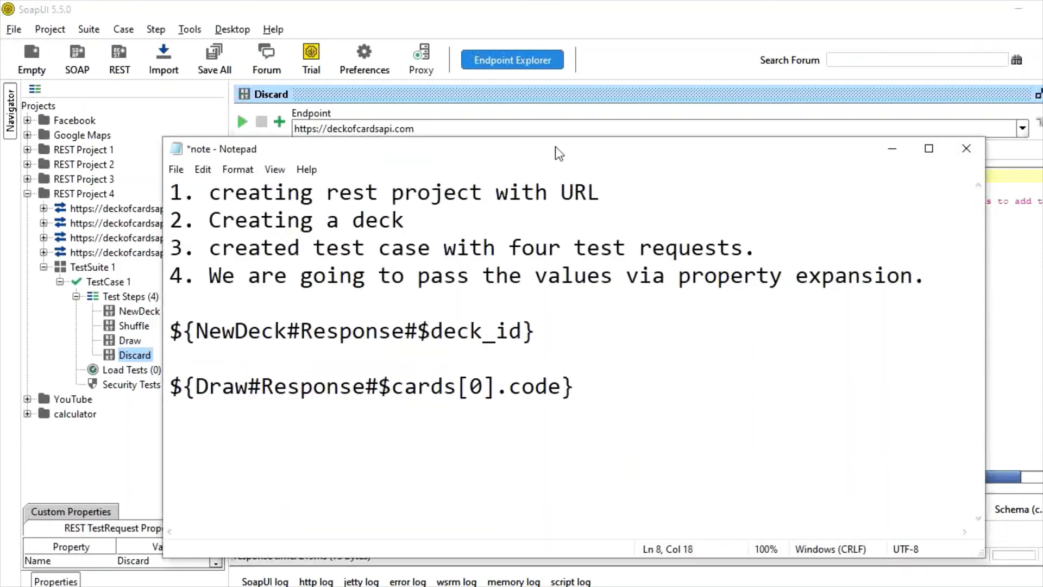
{"action": "left_click", "coordinate": [552, 100]}
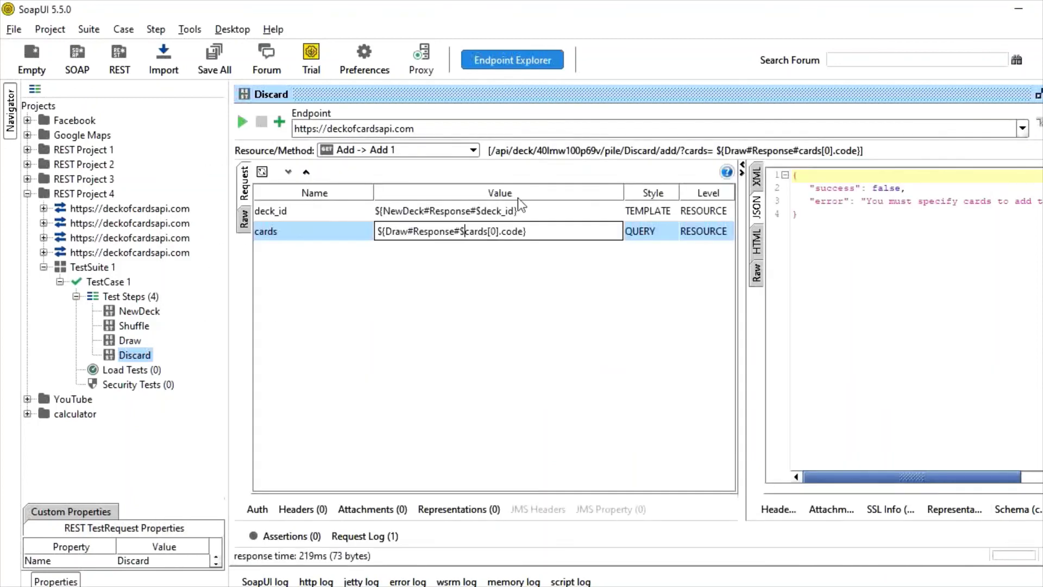
- Run the Discard request again and inspect the deck ID and card code sent in its raw request
{"action": "left_click", "coordinate": [241, 123]}
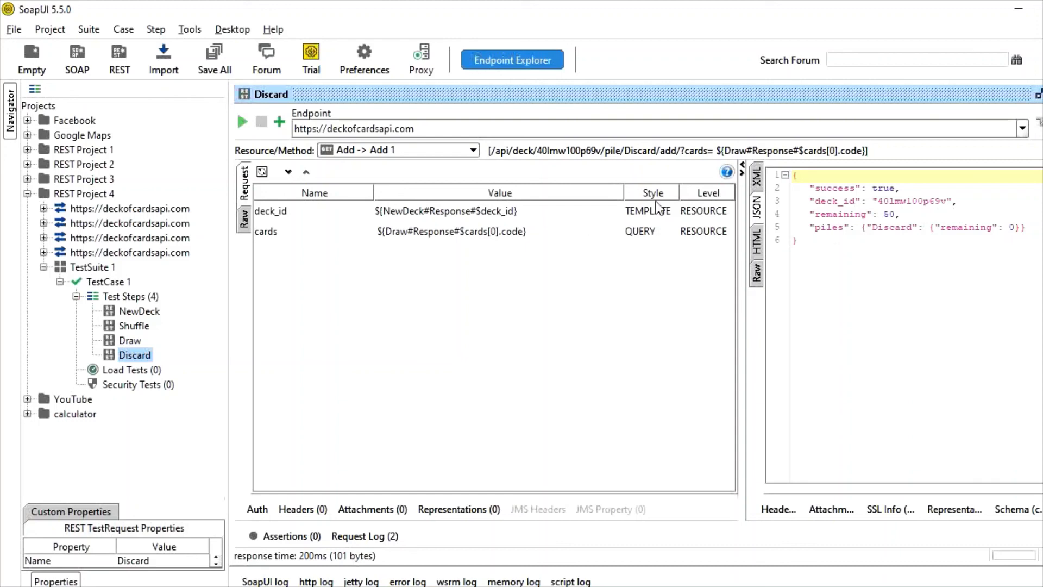
{"action": "left_click", "coordinate": [898, 206]}
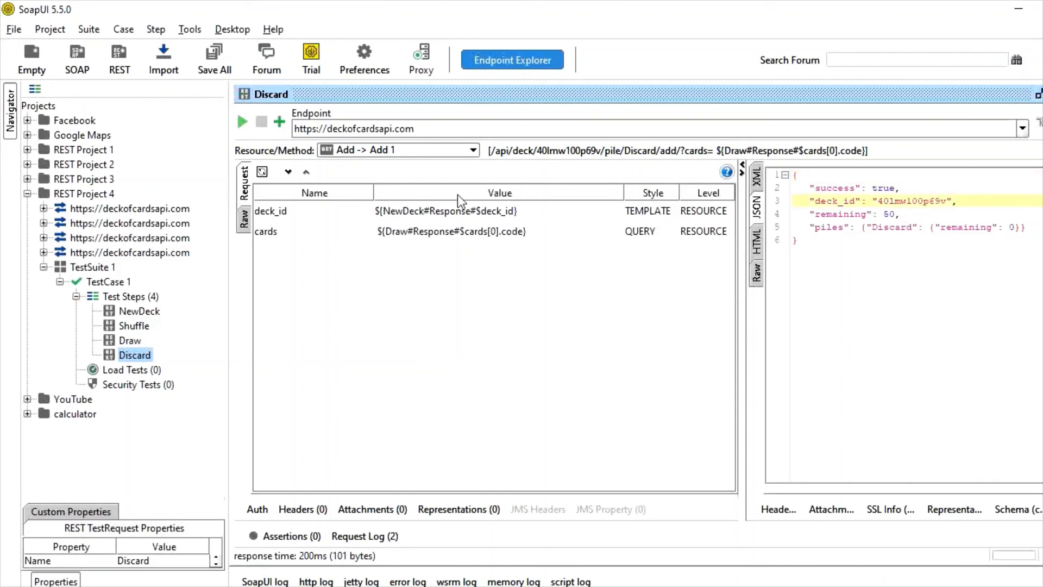
{"action": "left_click", "coordinate": [244, 219]}
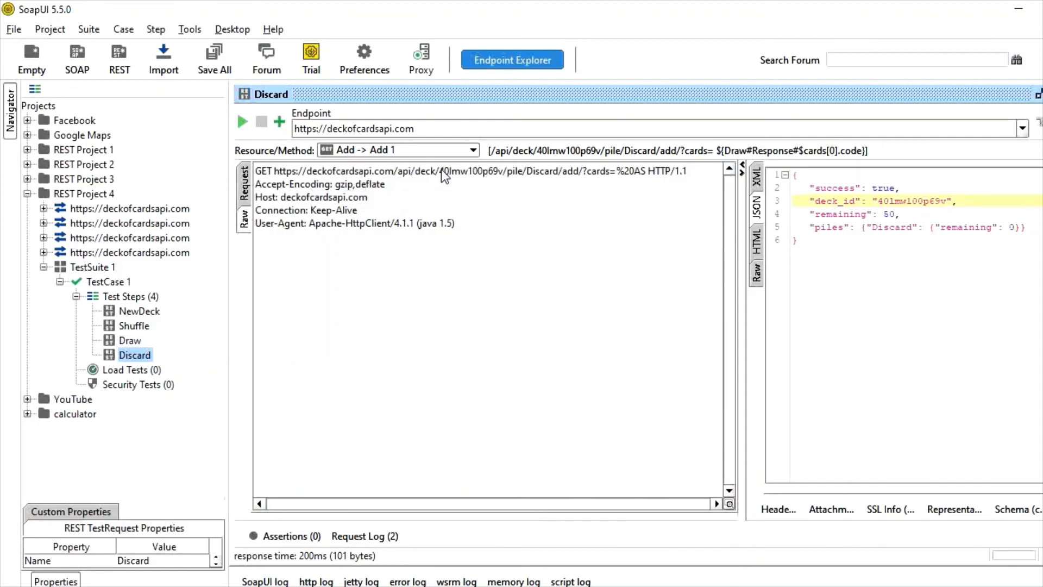
{"action": "left_click_drag", "start_coordinate": [440, 171], "coordinate": [522, 193]}
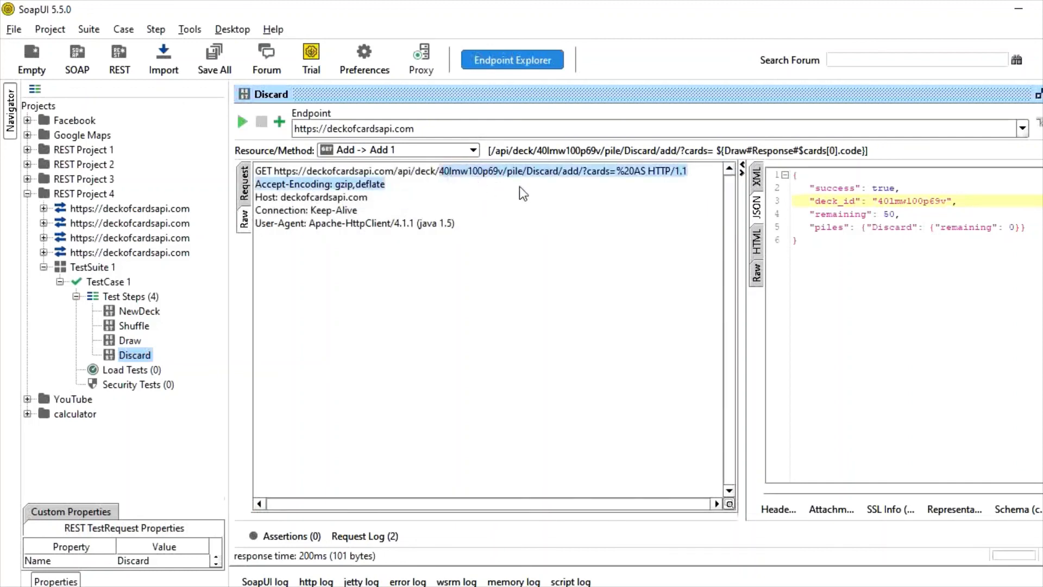
{"action": "left_click", "coordinate": [577, 176]}
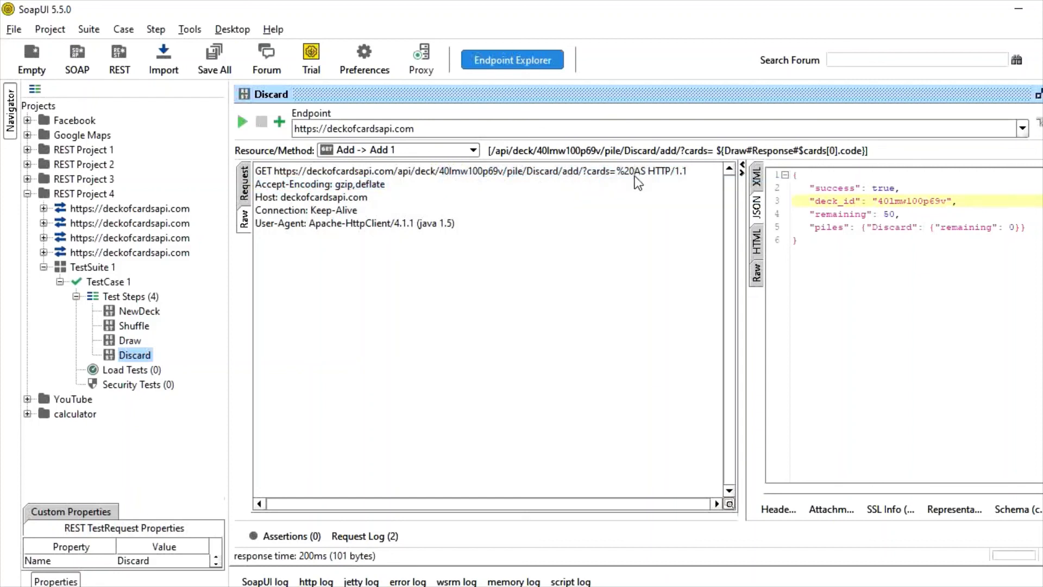
{"action": "left_click_drag", "start_coordinate": [634, 176], "coordinate": [646, 171]}
- Check the first card's code in Draw's JSON response and return to Discard's request parameters
{"action": "double_click", "coordinate": [130, 341]}
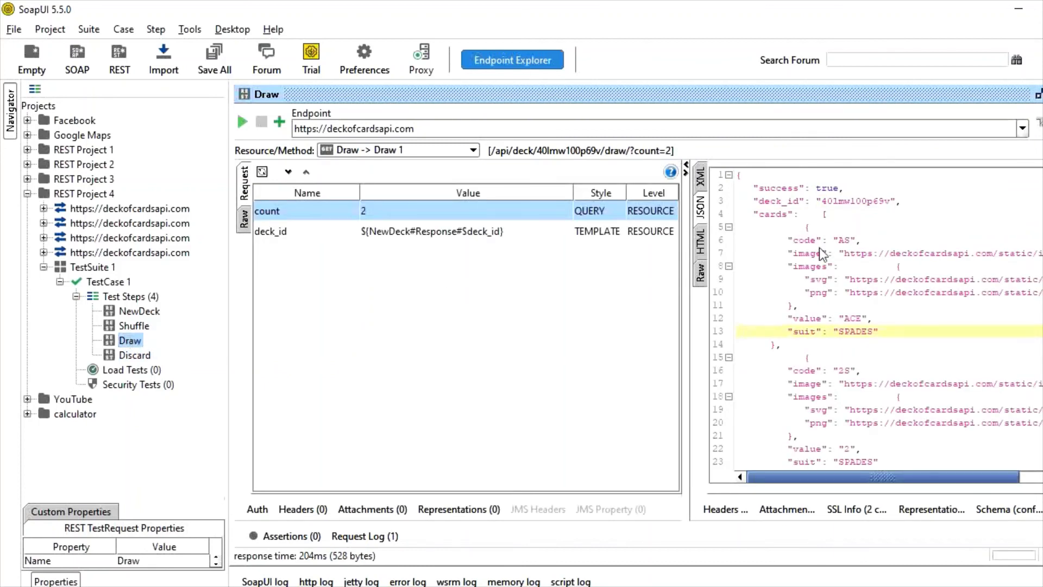
{"action": "left_click_drag", "start_coordinate": [827, 250], "coordinate": [865, 233]}
{"action": "left_click", "coordinate": [865, 233]}
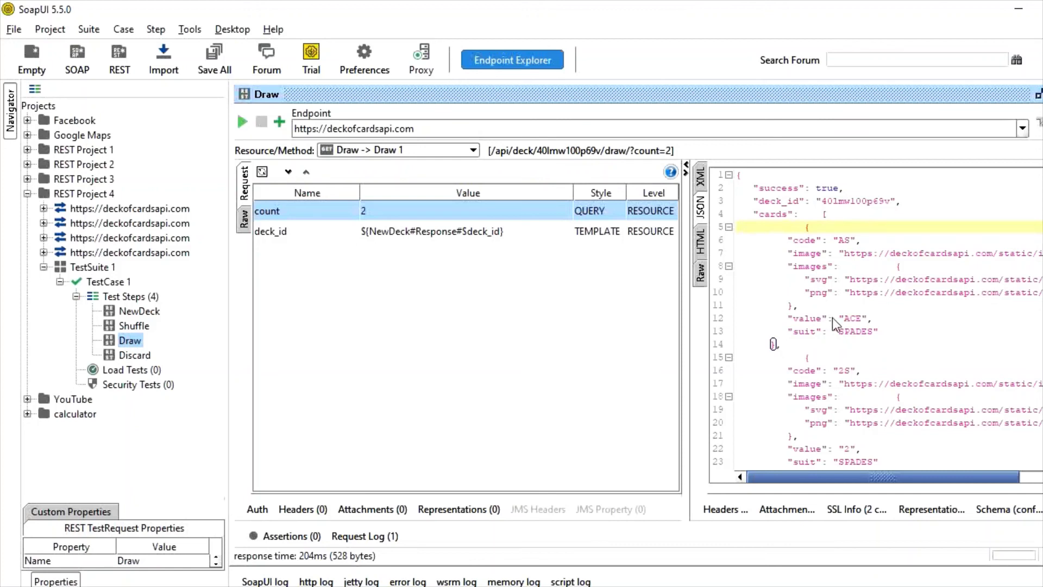
{"action": "double_click", "coordinate": [126, 356]}
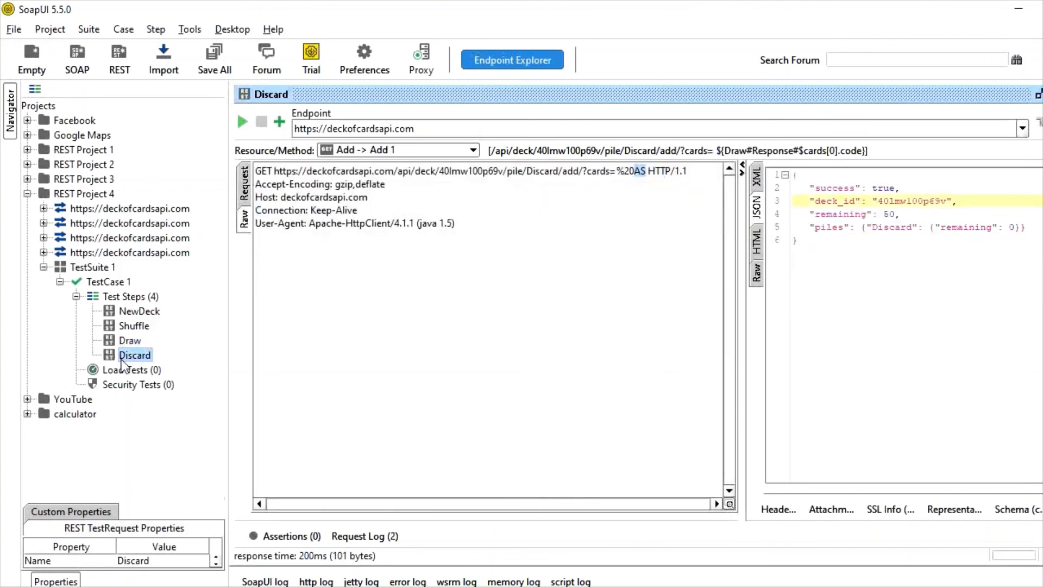
{"action": "left_click", "coordinate": [246, 194]}
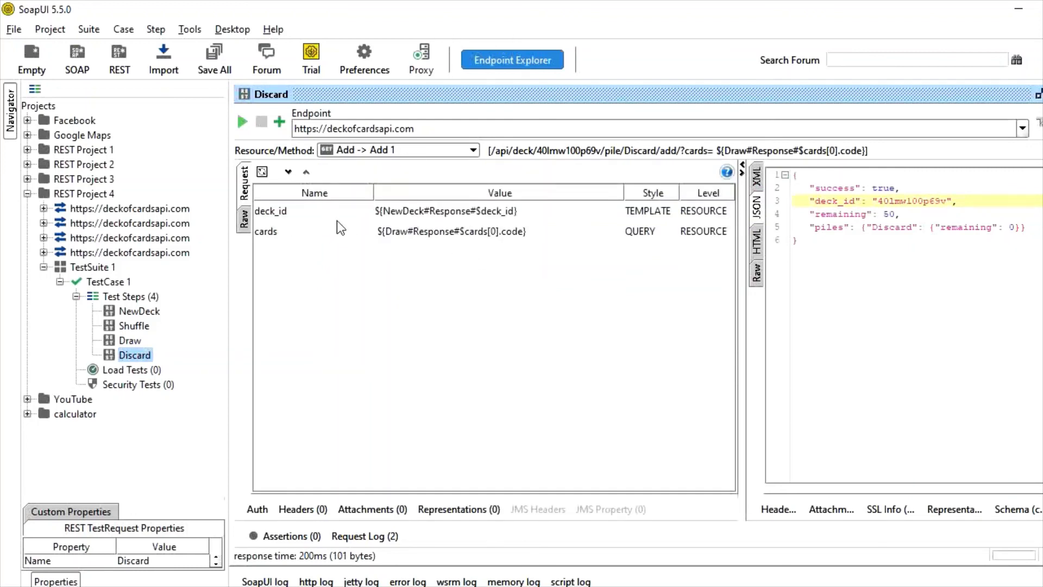
{"action": "left_click", "coordinate": [419, 212]}
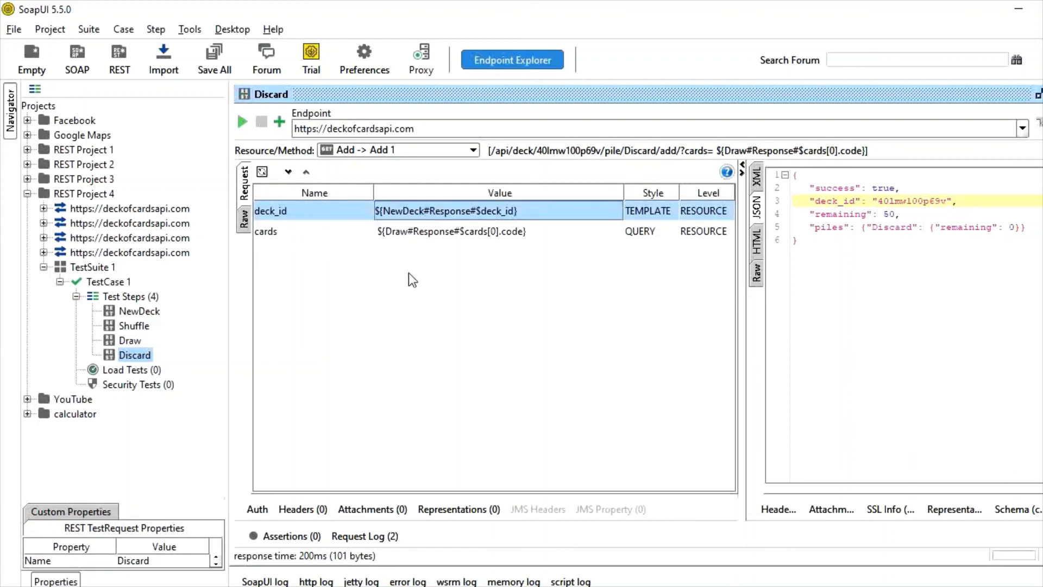
- Run the whole TestCase 1 and compare the deck_id in NewDeck's response with Draw's response and raw request
{"action": "double_click", "coordinate": [133, 296]}
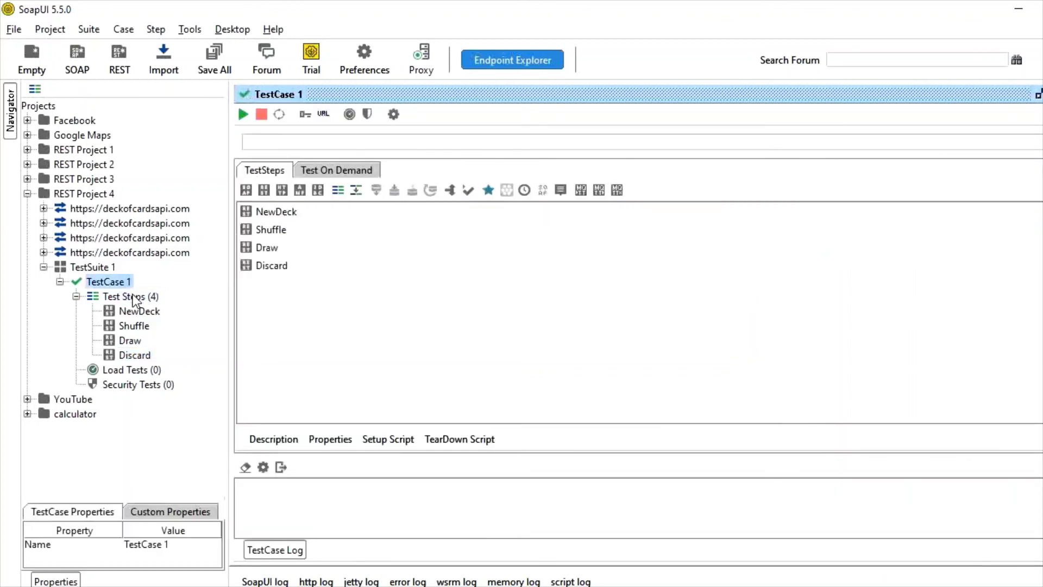
{"action": "left_click", "coordinate": [244, 114]}
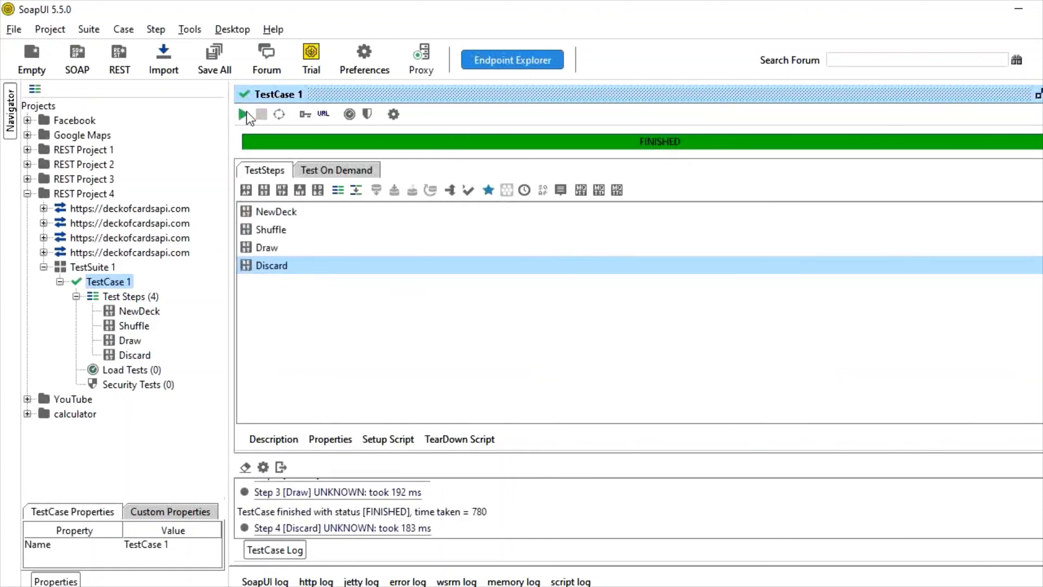
{"action": "double_click", "coordinate": [131, 312]}
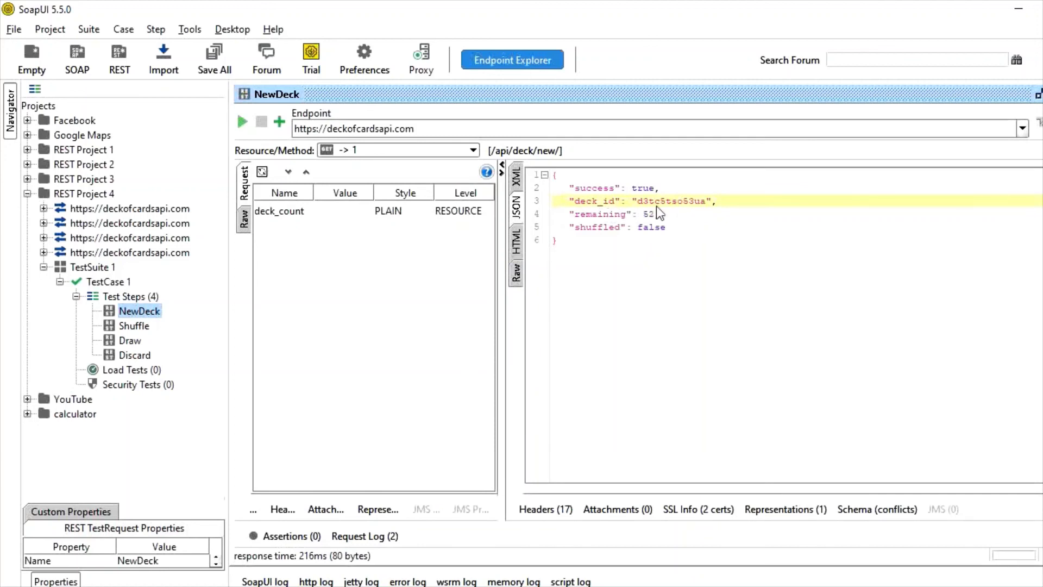
{"action": "left_click", "coordinate": [125, 341]}
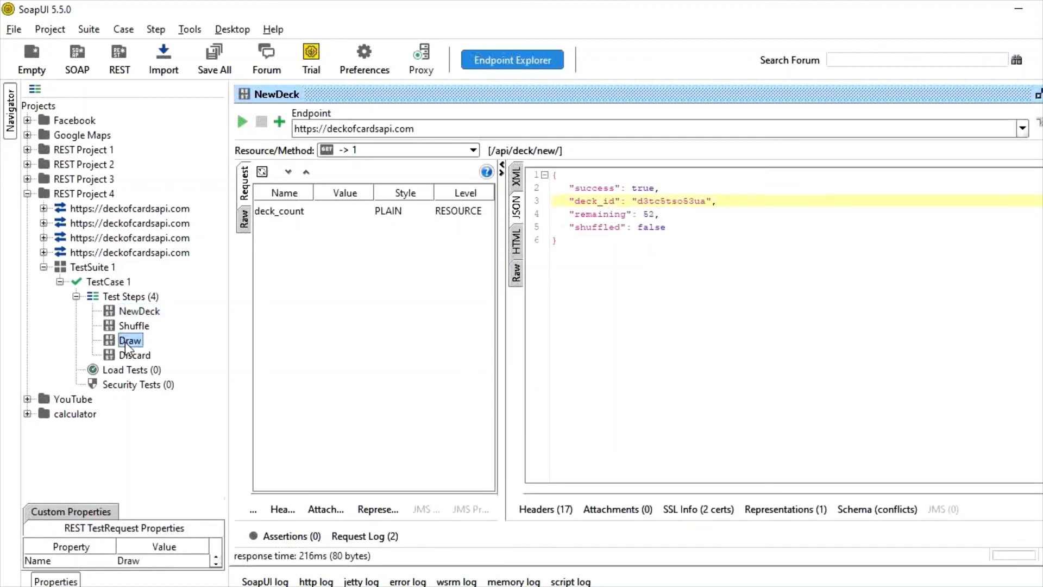
{"action": "double_click", "coordinate": [125, 341]}
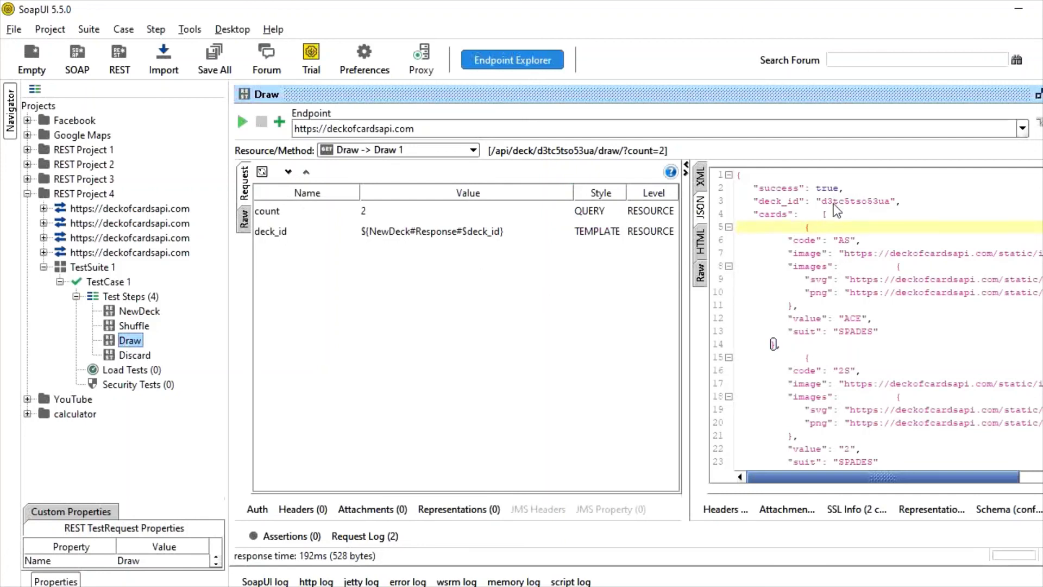
{"action": "left_click", "coordinate": [244, 218]}
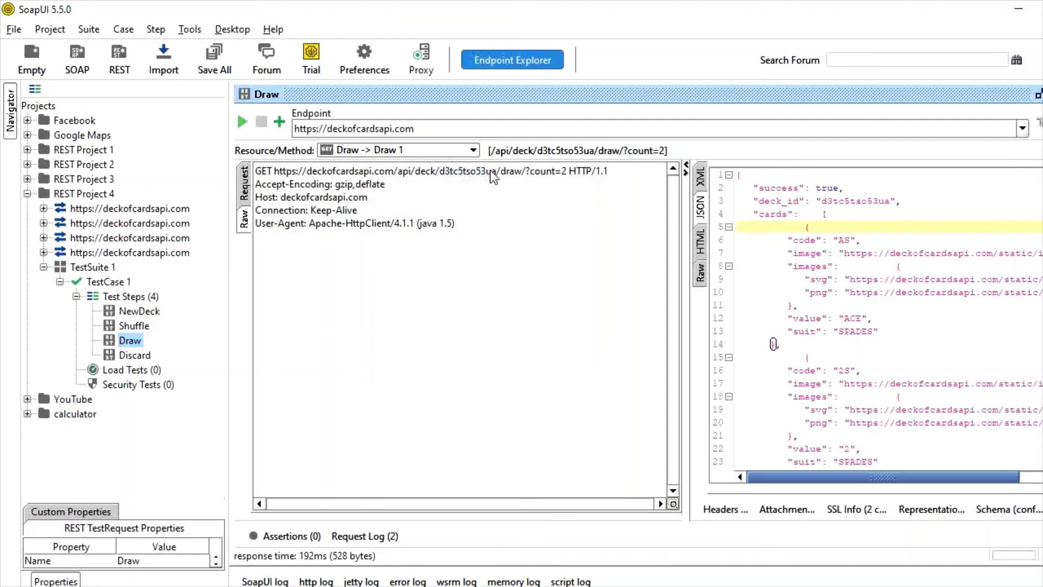
- Check Discard's request parameters against the first and second card objects in Draw's JSON response
{"action": "left_click", "coordinate": [136, 356]}
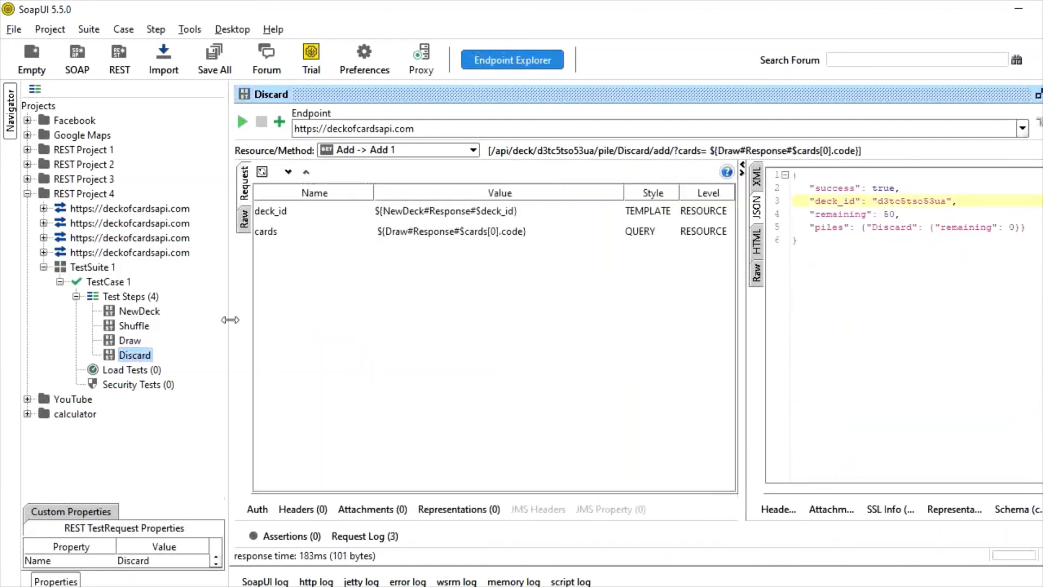
{"action": "left_click", "coordinate": [129, 341]}
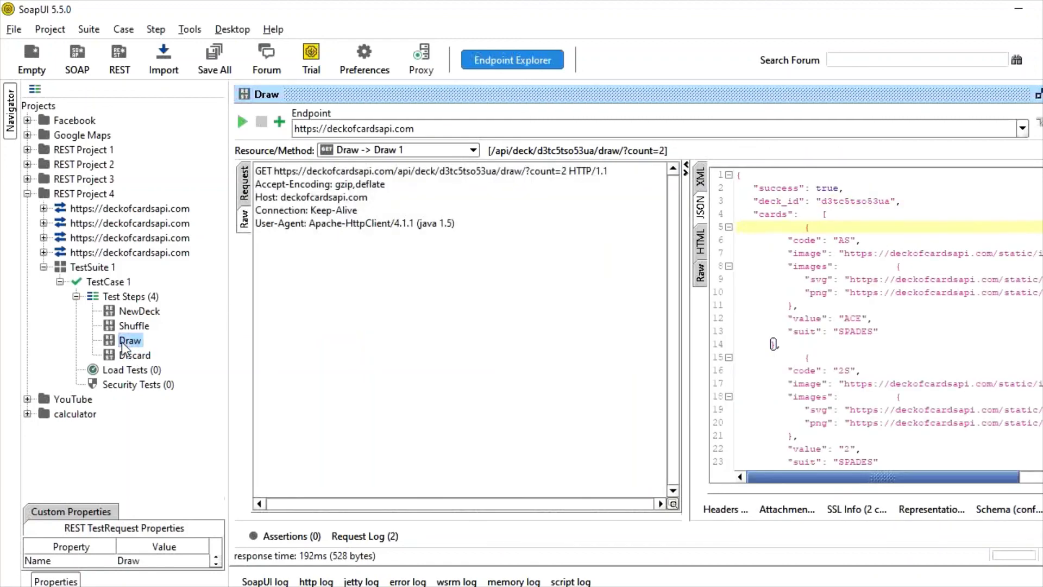
{"action": "left_click_drag", "start_coordinate": [836, 254], "coordinate": [868, 292]}
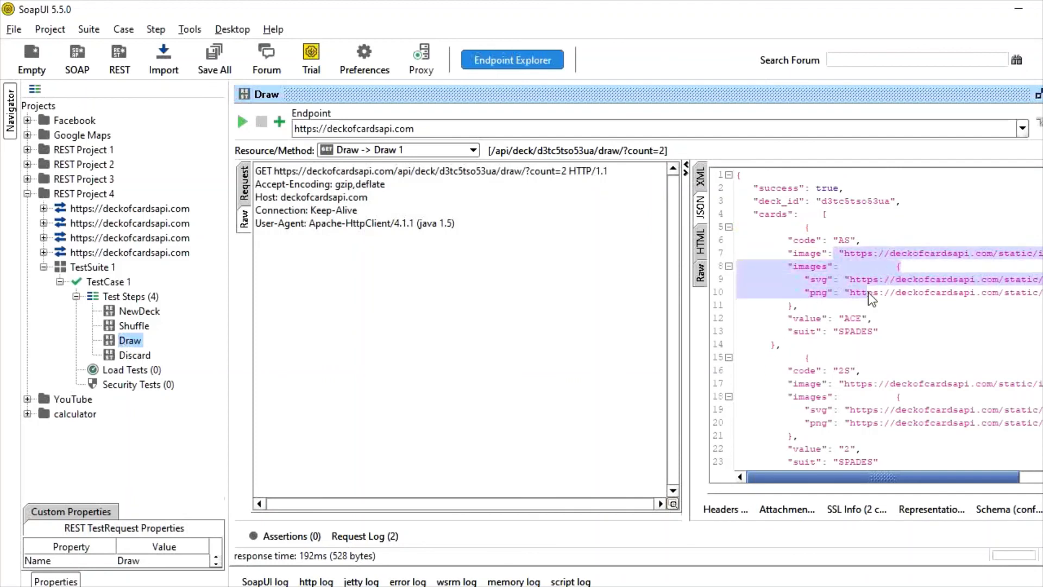
{"action": "left_click", "coordinate": [860, 364]}
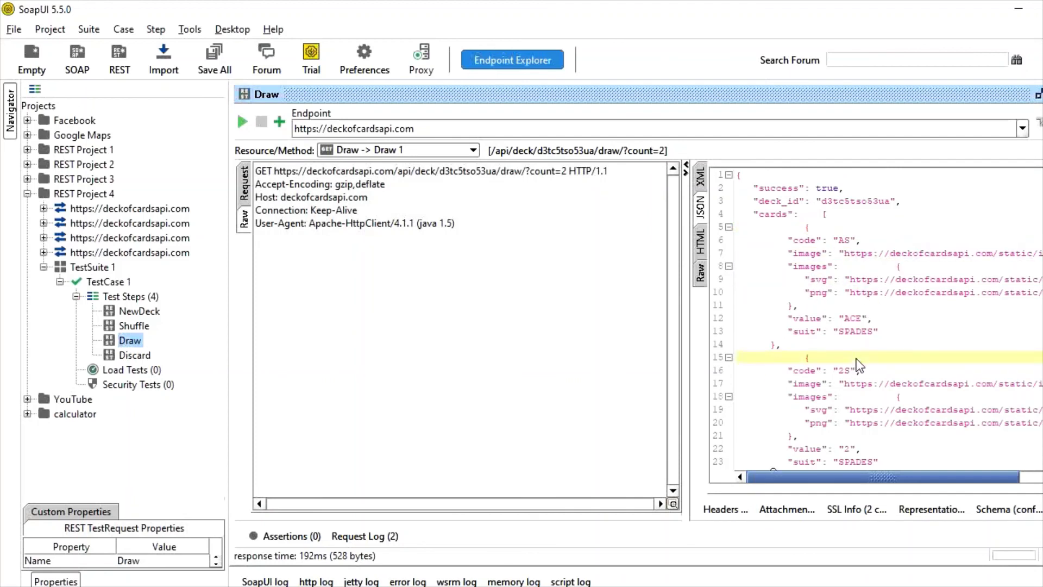
- Compare Discard's cards expression with the deck ID and card code sent in its raw request, and return to the test steps list
{"action": "left_click", "coordinate": [135, 355]}
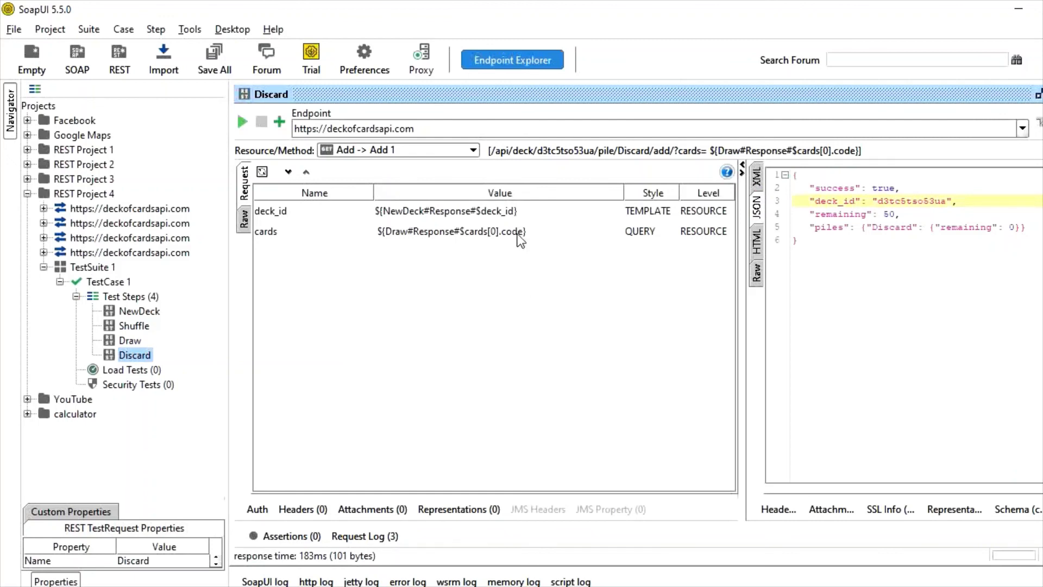
{"action": "left_click", "coordinate": [245, 218]}
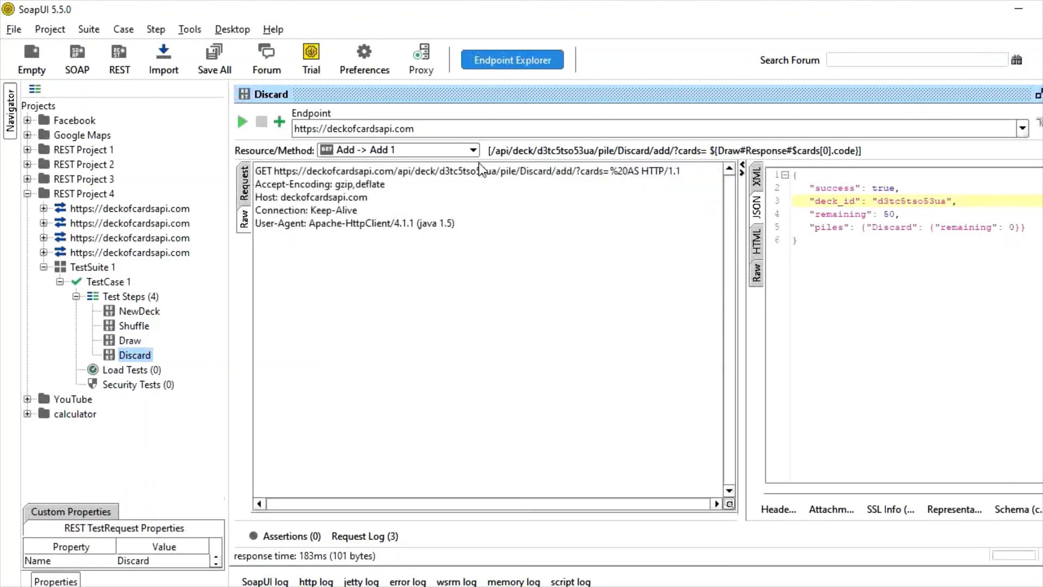
{"action": "left_click_drag", "start_coordinate": [470, 172], "coordinate": [492, 176]}
{"action": "left_click_drag", "start_coordinate": [624, 171], "coordinate": [642, 173]}
{"action": "double_click", "coordinate": [122, 298]}
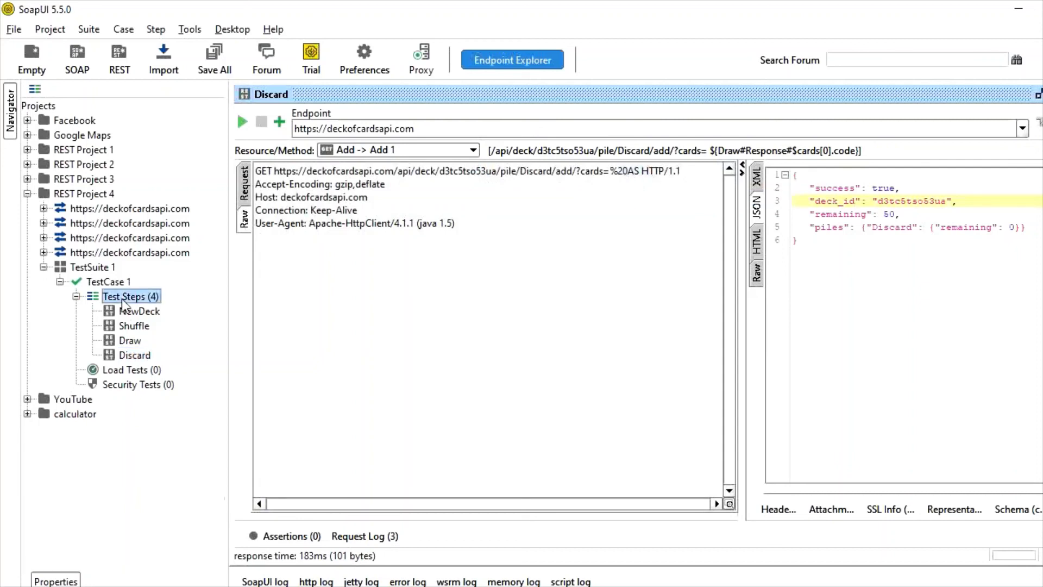